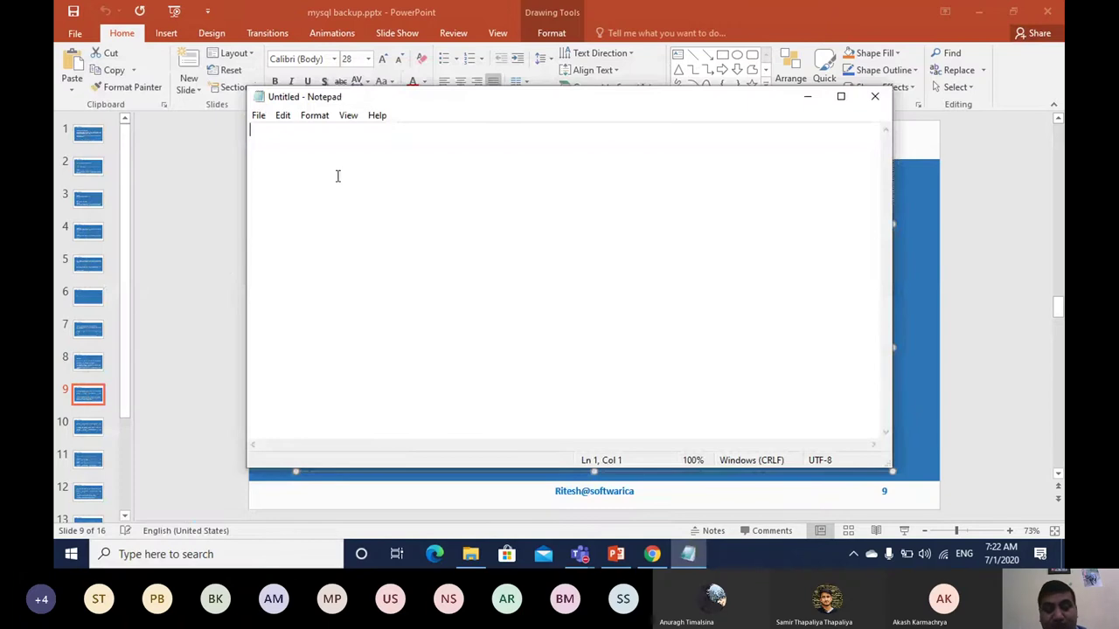
Step: Paste the mysqldump command into Notepad, remove its password option, and select the edited line
key(ctrl+v)
click(840, 96)
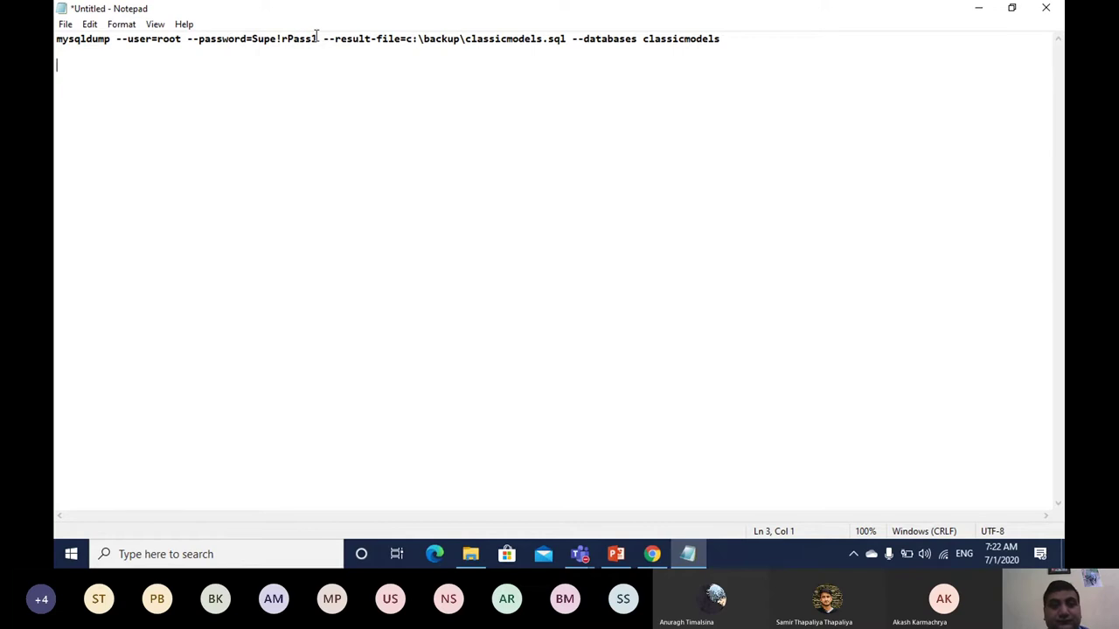
key(BackSpace)
key(BackSpace)
key(BackSpace)
key(BackSpace)
key(BackSpace)
key(BackSpace)
key(BackSpace)
key(BackSpace)
key(BackSpace)
key(BackSpace)
key(BackSpace)
key(BackSpace)
key(BackSpace)
key(BackSpace)
key(BackSpace)
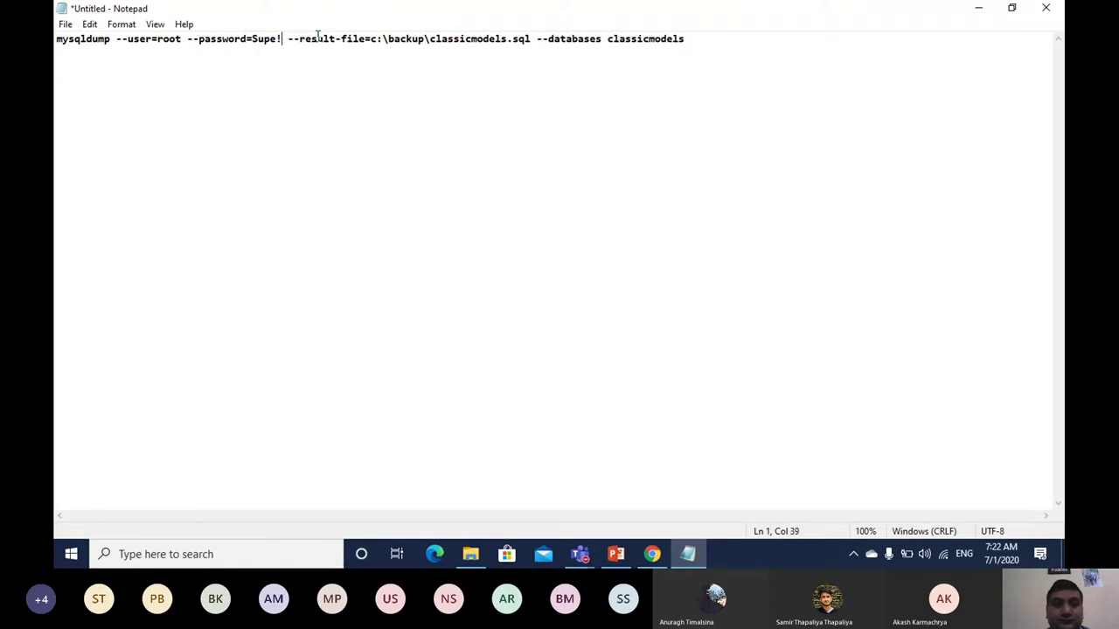
key(BackSpace)
key(BackSpace)
key(BackSpace)
key(BackSpace)
key(BackSpace)
key(BackSpace)
key(BackSpace)
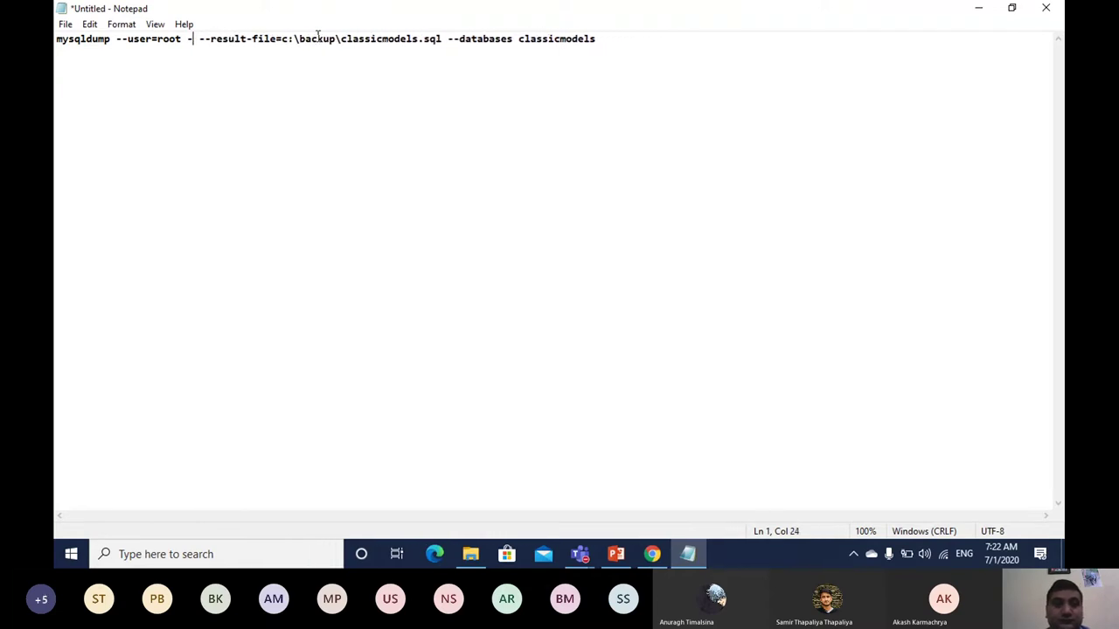
text(root)
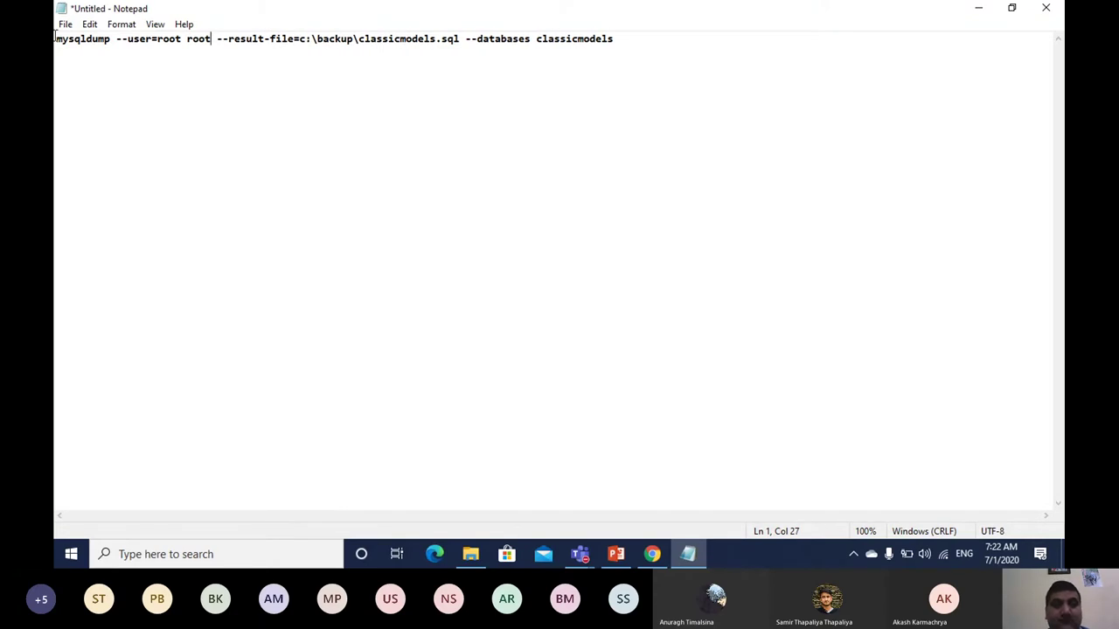
drag(55, 39, 616, 35)
key(ctrl+c)
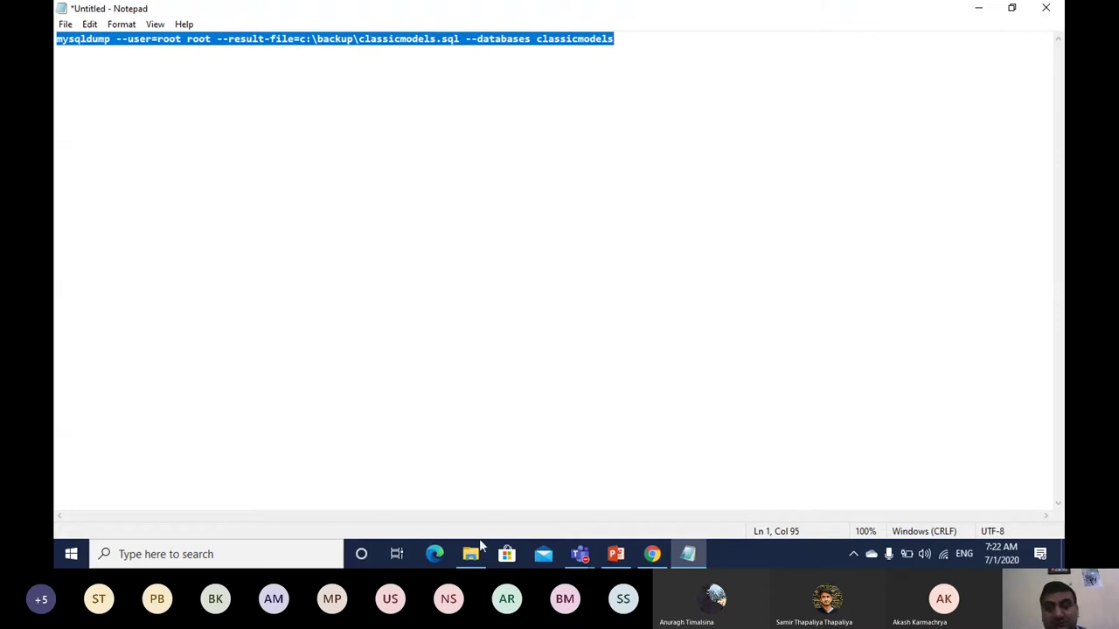
Step: Delete the old classicmodels-data.sql file from the C:\backup folder
mouse_move(472, 558)
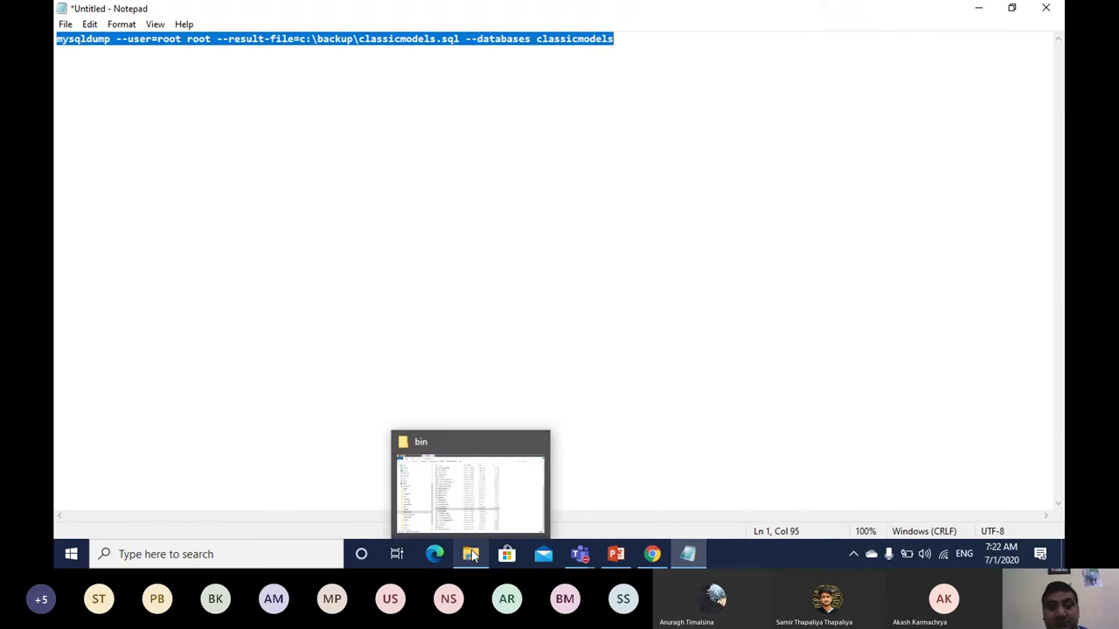
click(472, 558)
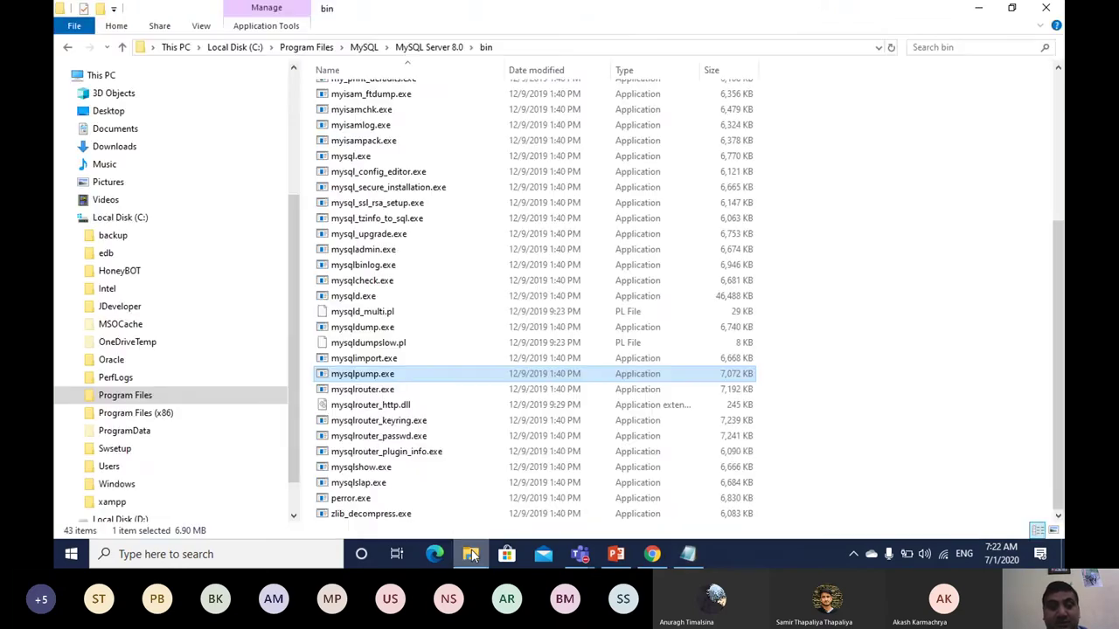
click(514, 47)
click(140, 219)
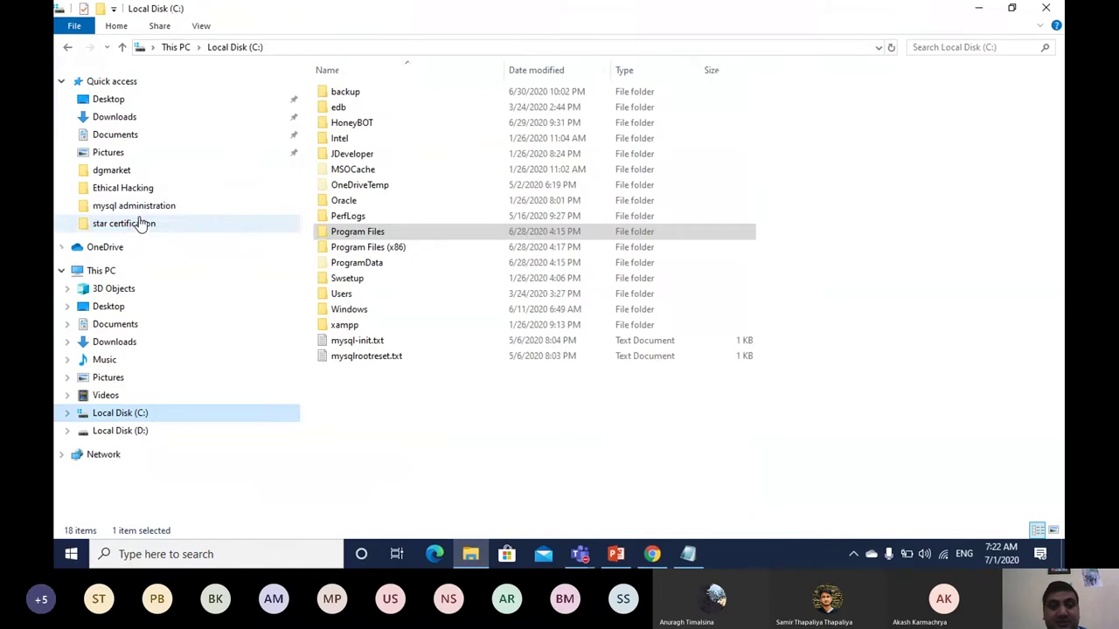
double_click(341, 91)
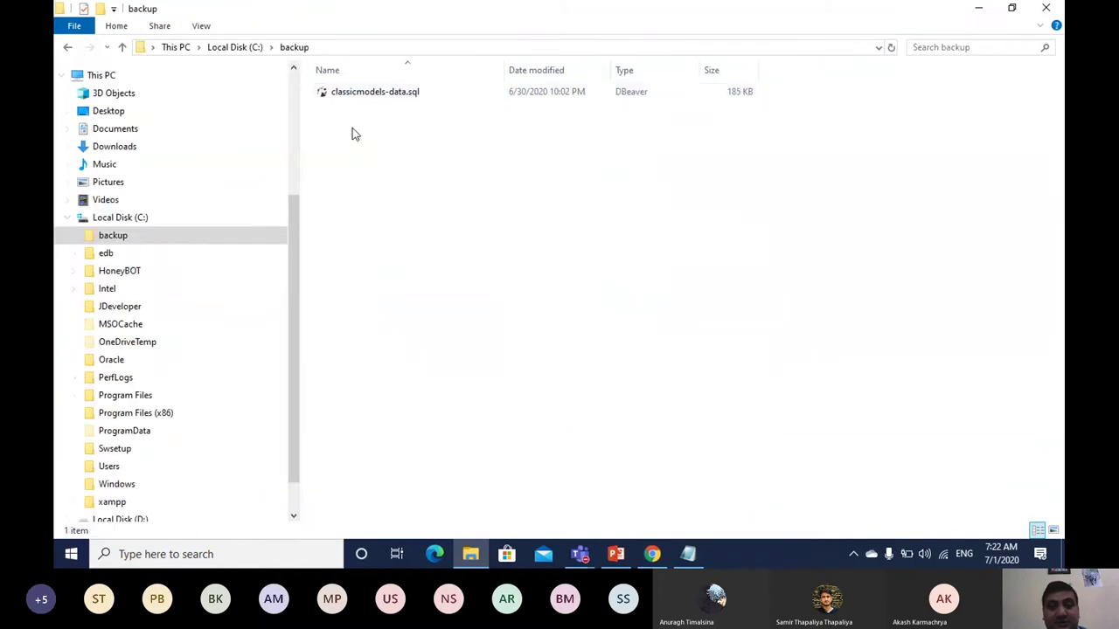
key(Down)
key(Delete)
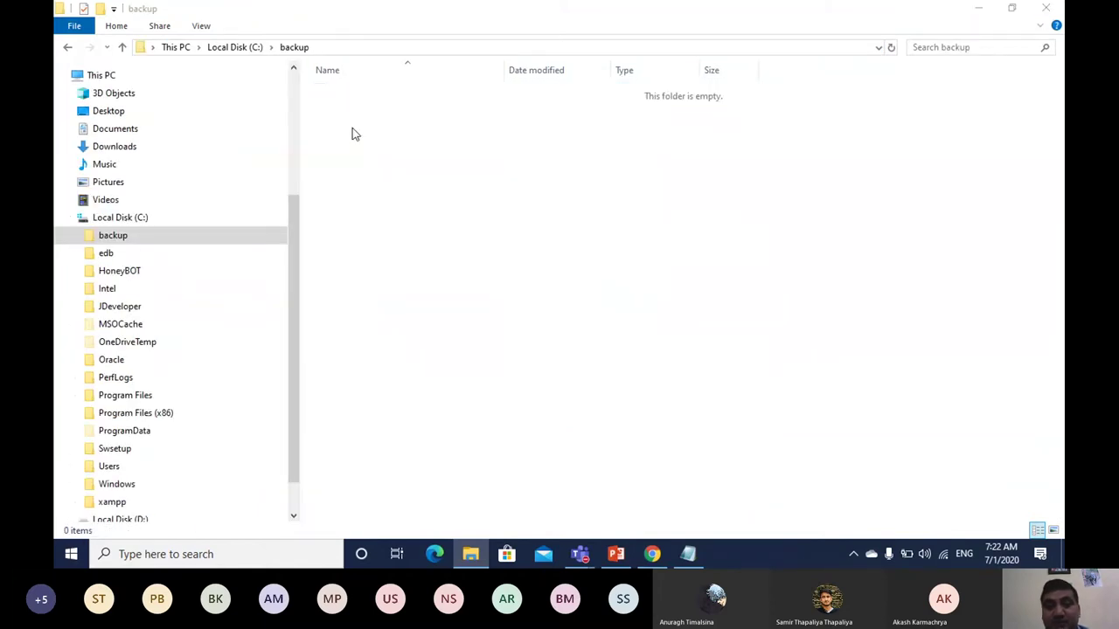
Step: Navigate to C:\Program Files\MySQL\MySQL Server 8.0\bin and make the address bar editable
click(122, 47)
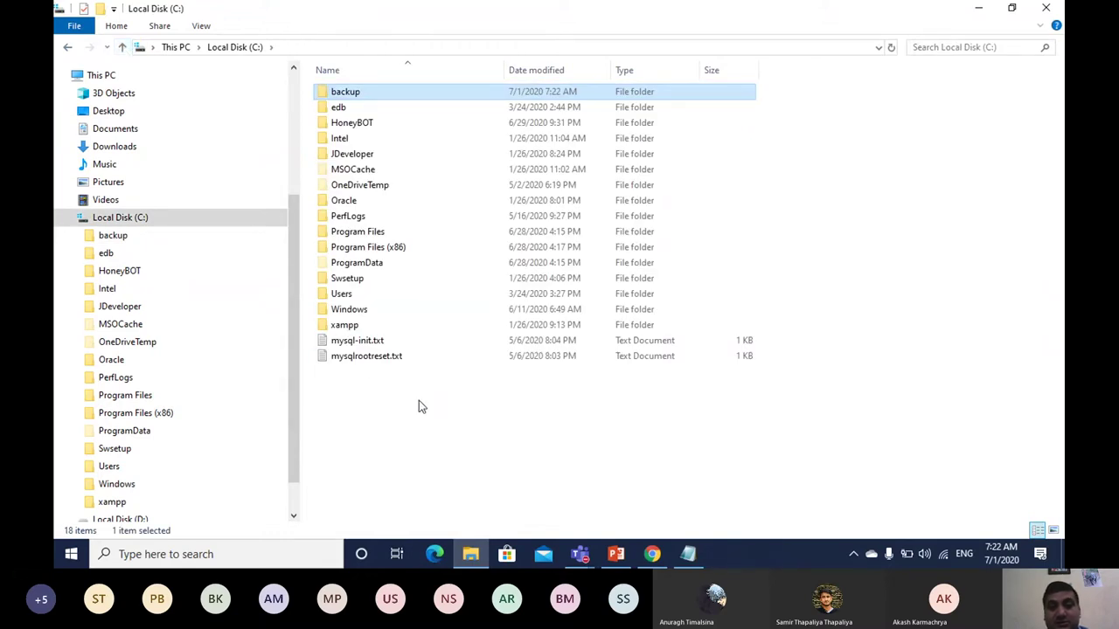
click(474, 554)
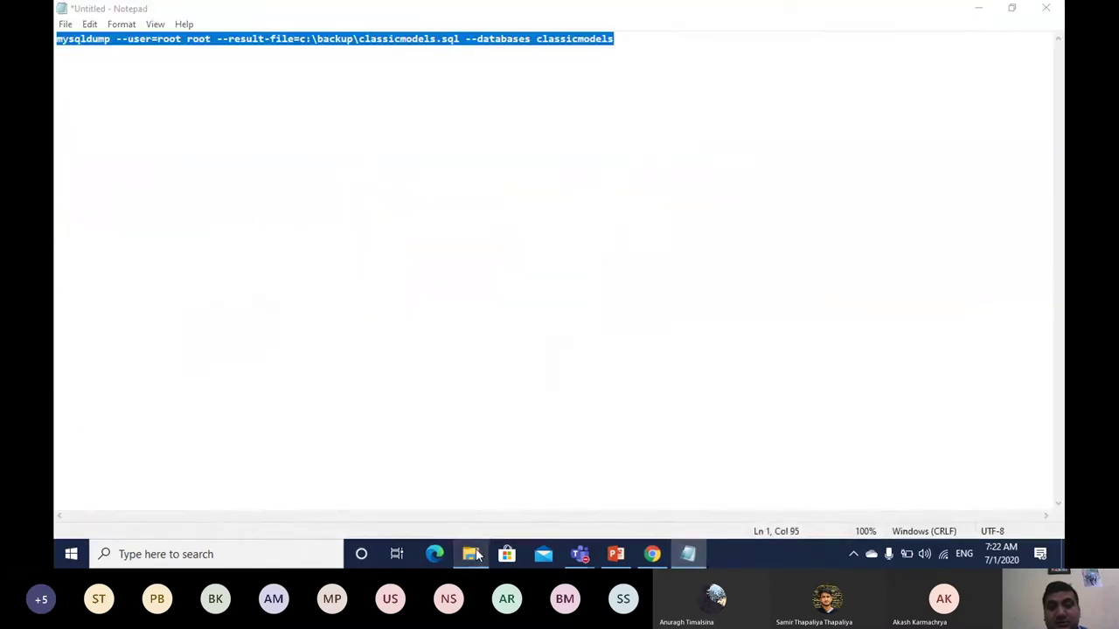
click(474, 554)
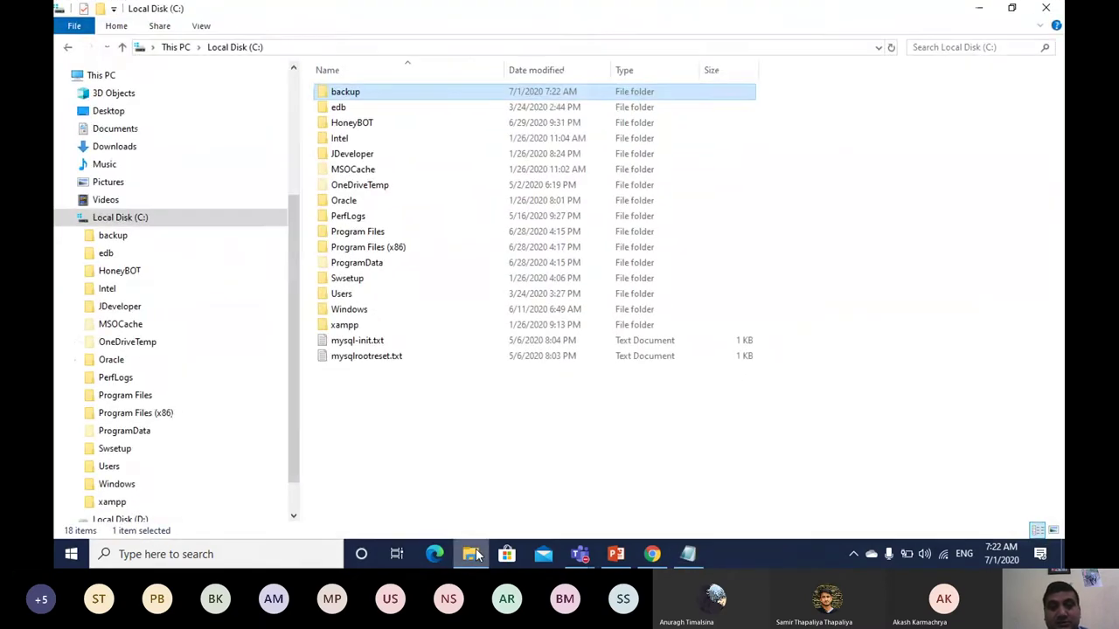
click(67, 49)
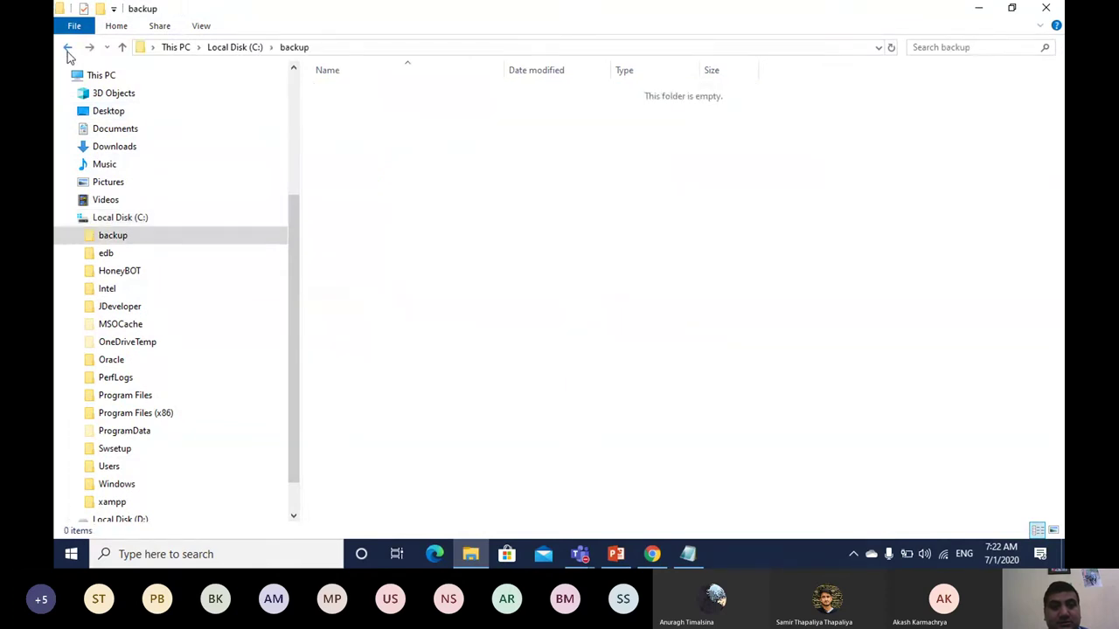
click(67, 52)
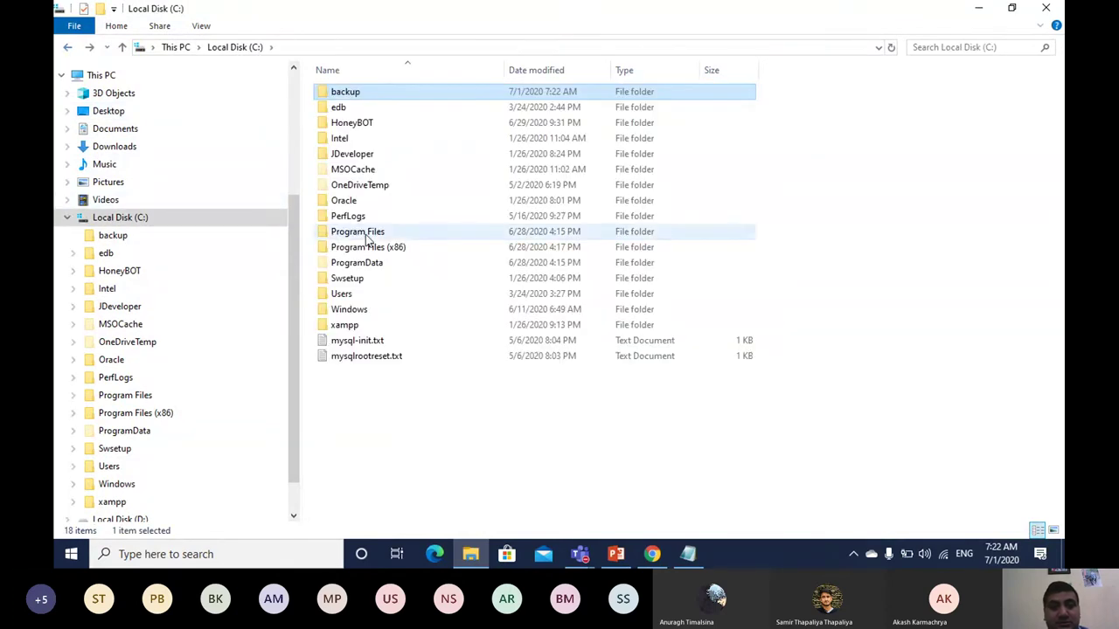
double_click(365, 232)
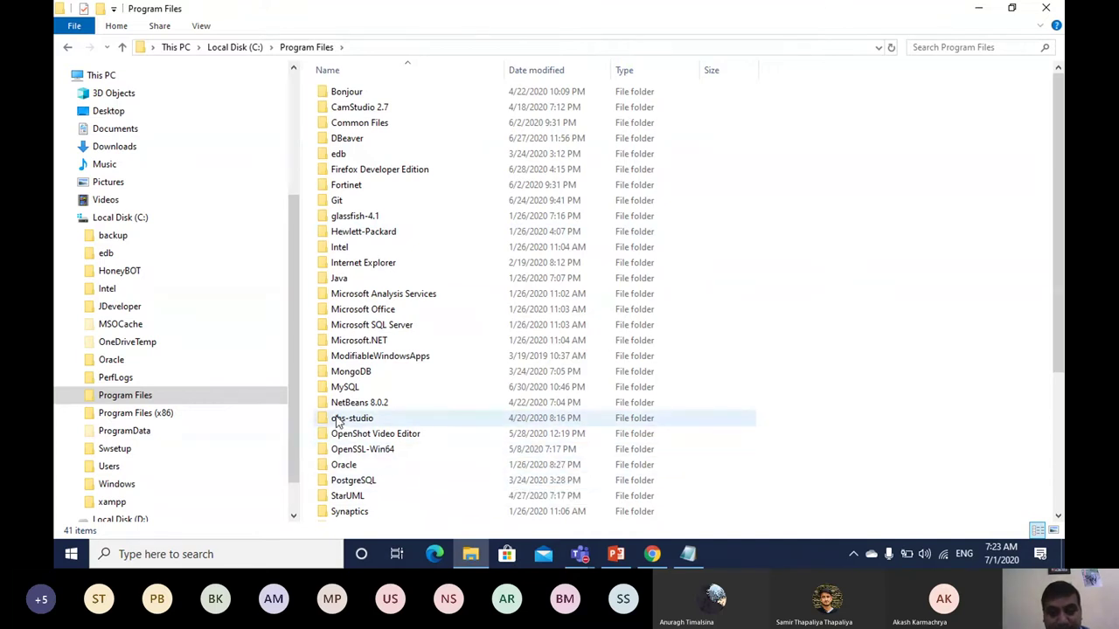
double_click(351, 391)
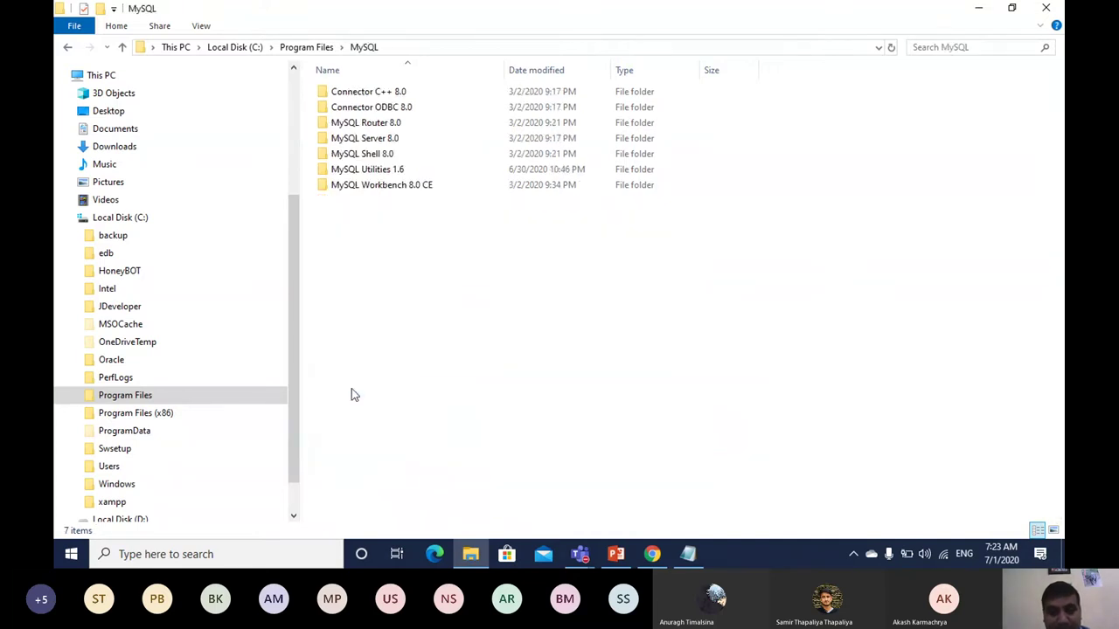
double_click(365, 139)
double_click(340, 91)
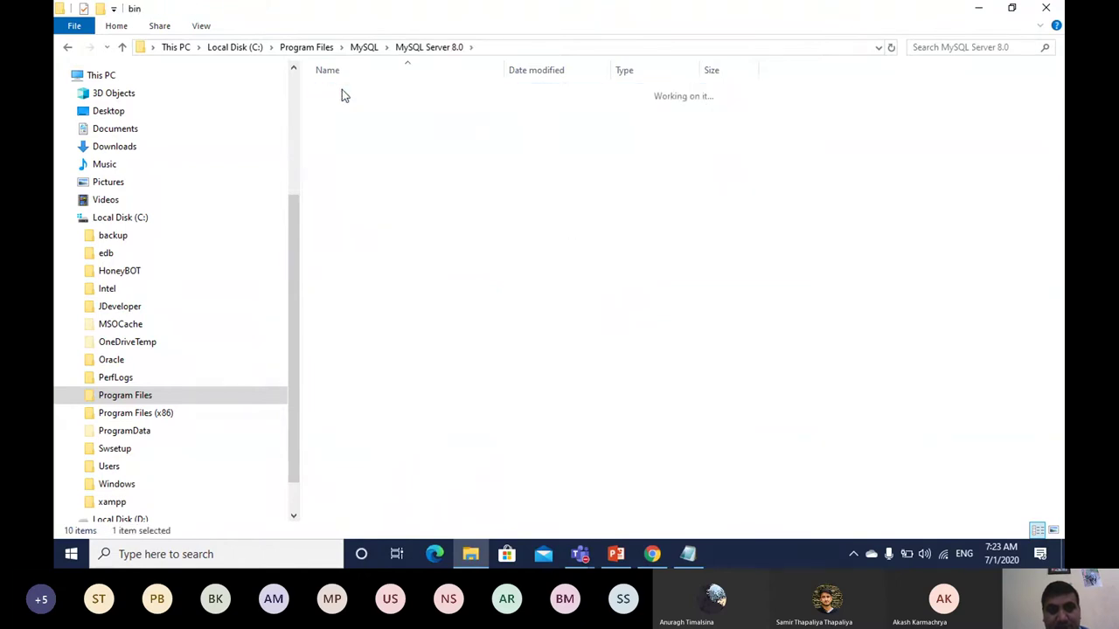
click(540, 46)
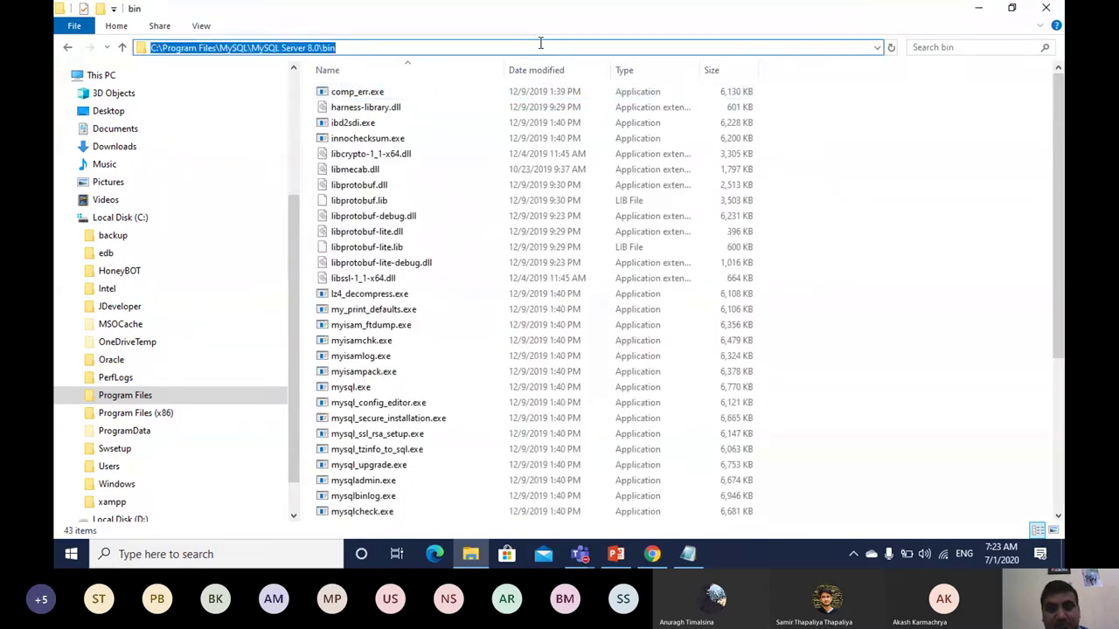
Step: Open Command Prompt in the bin folder and run the mysqldump command; it fails with error 1045
text(cmd)
key(Return)
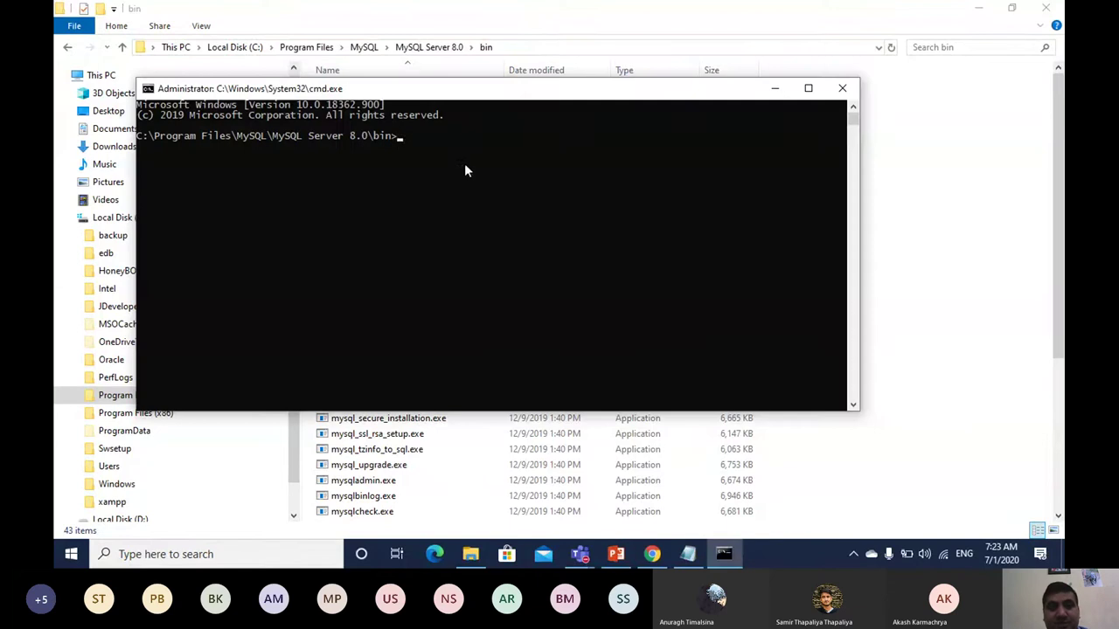
key(ctrl+v)
key(Return)
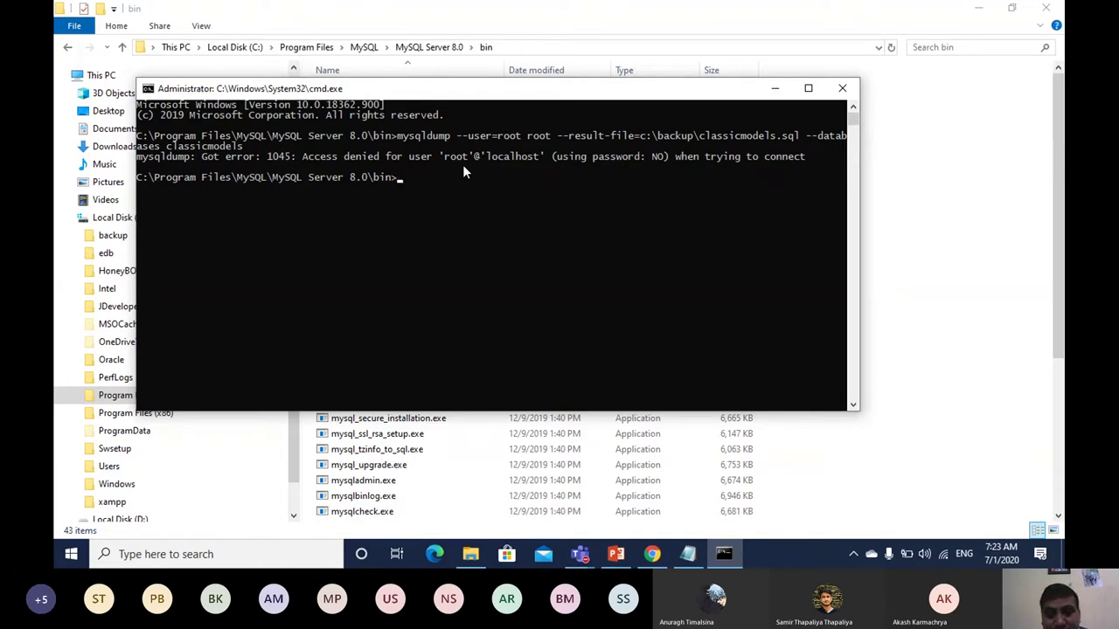
click(688, 556)
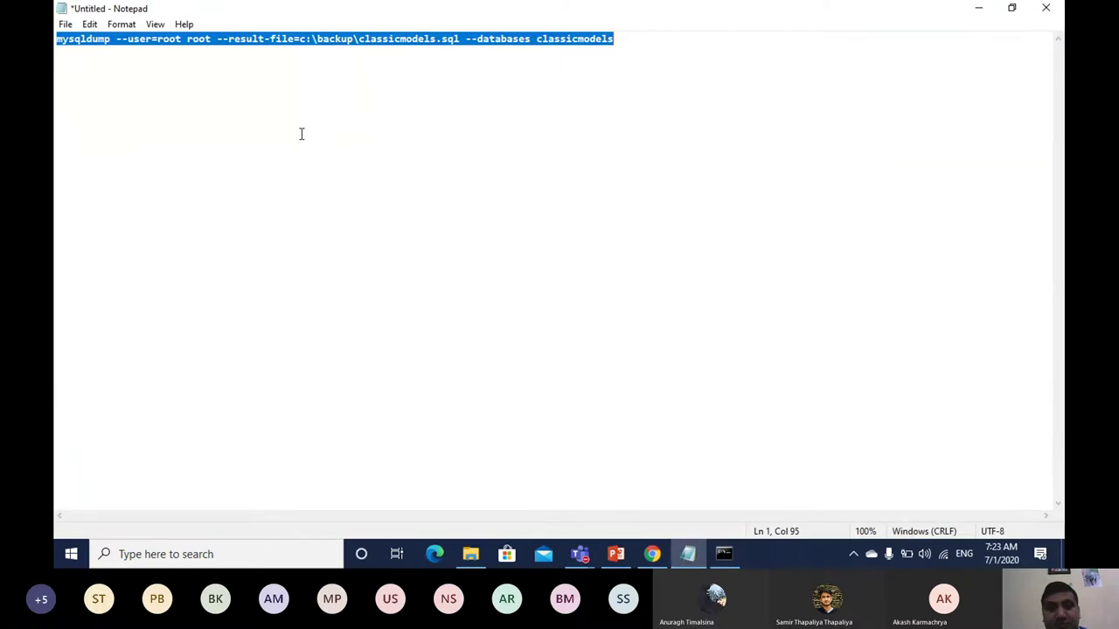
Step: Move the Notepad caret to a new line below the mysqldump command
click(300, 133)
click(631, 34)
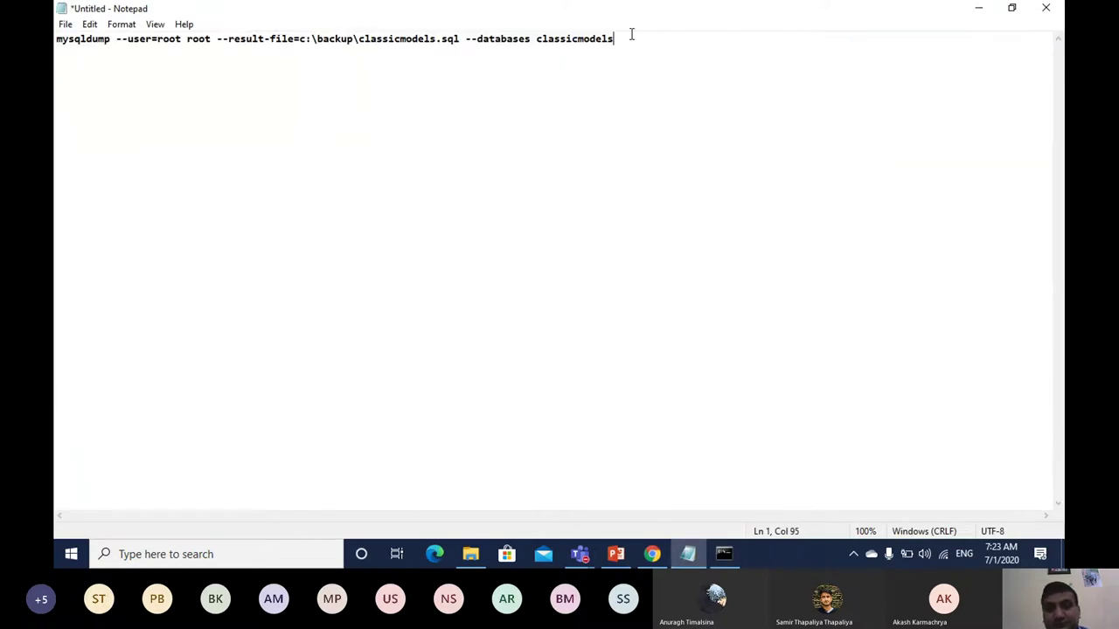
key(Down)
key(Down)
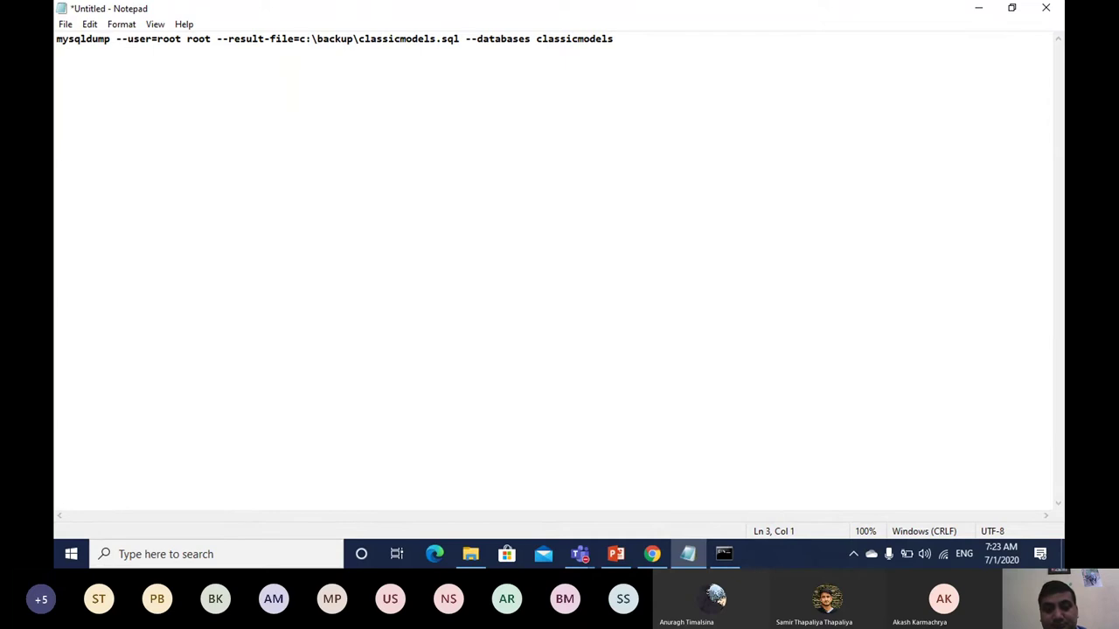
Step: Highlight the --password option in slide 9's example backup command
click(616, 556)
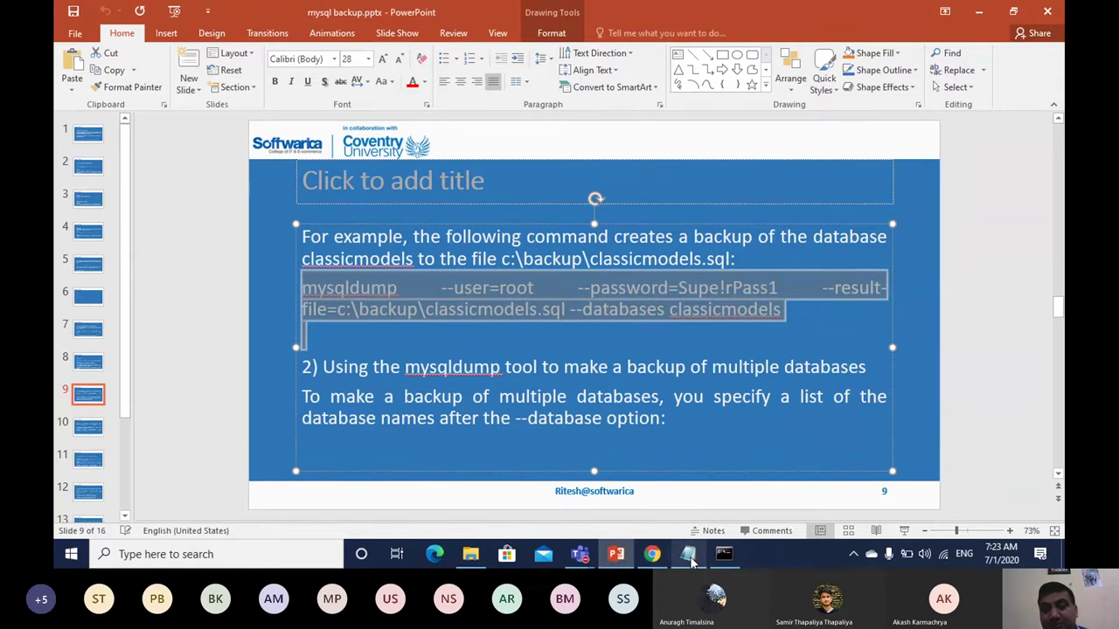
click(632, 308)
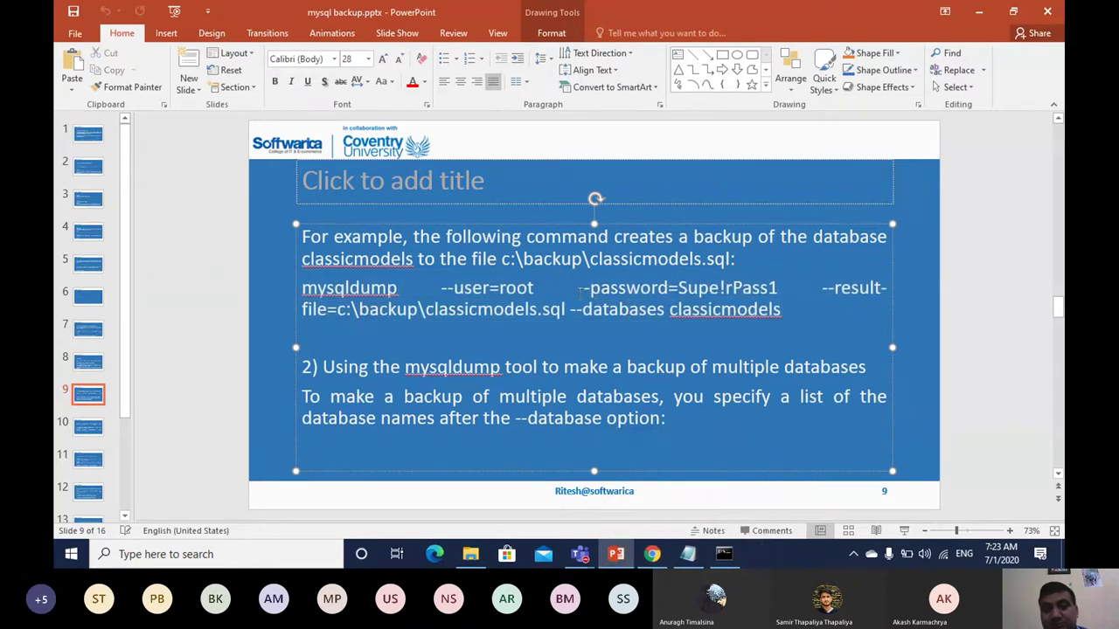
drag(577, 287, 669, 297)
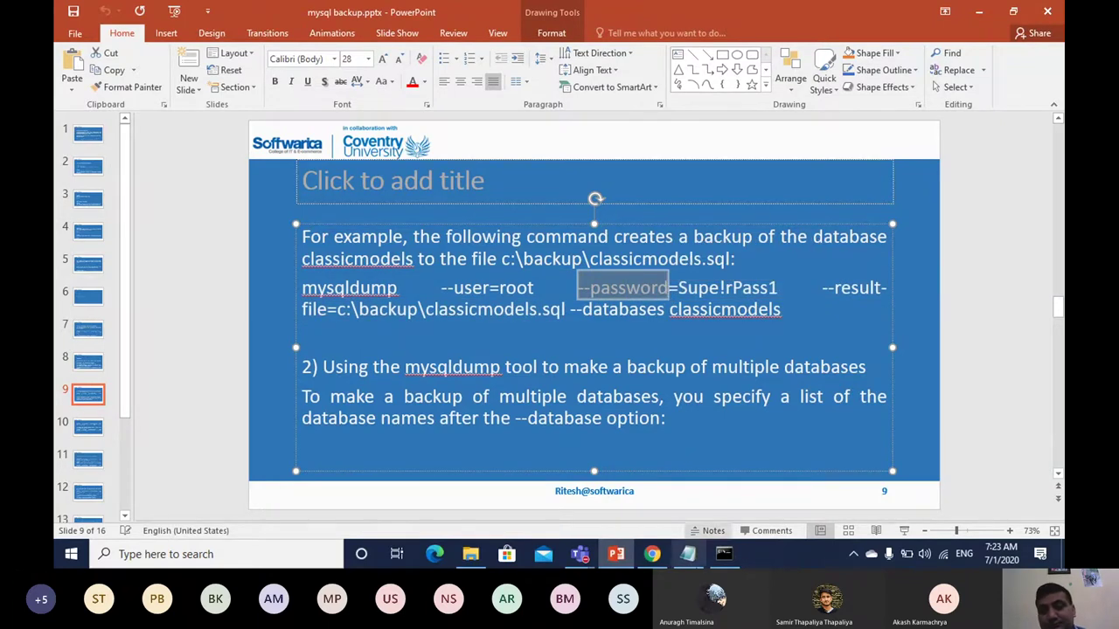
click(688, 556)
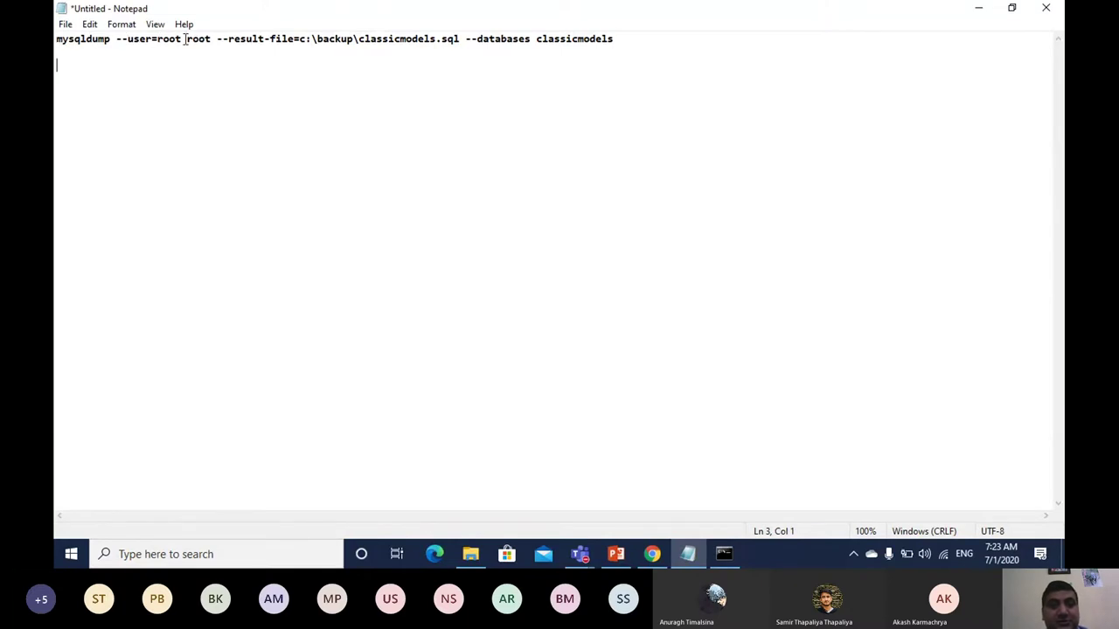
Step: Insert '--password' before the password value and select the whole mysqldump command
text(--password)
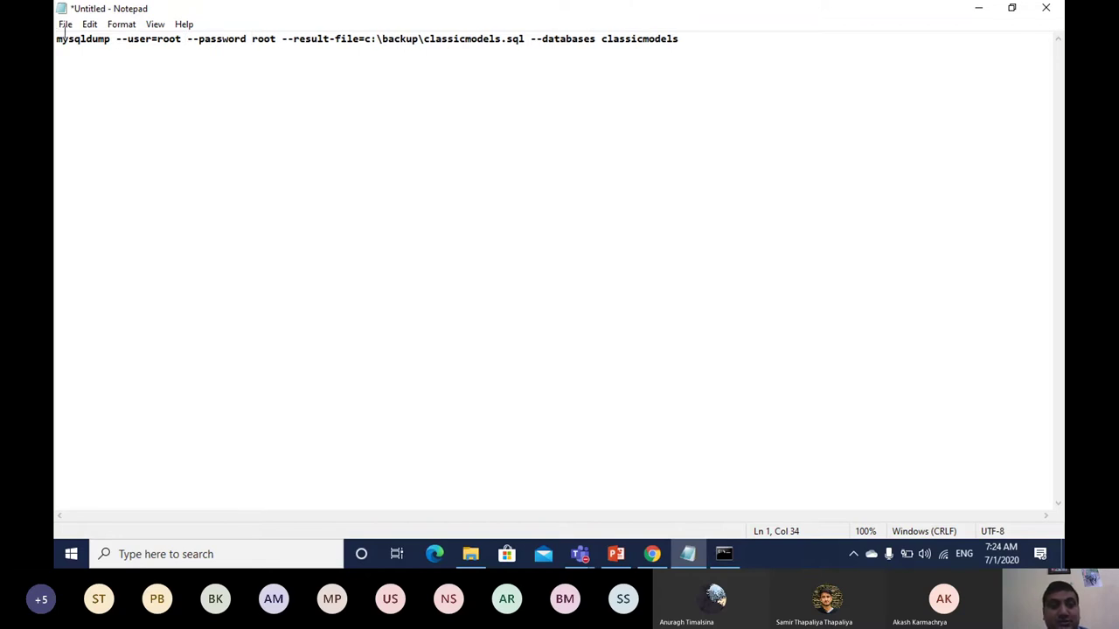
drag(56, 38, 690, 21)
key(ctrl+c)
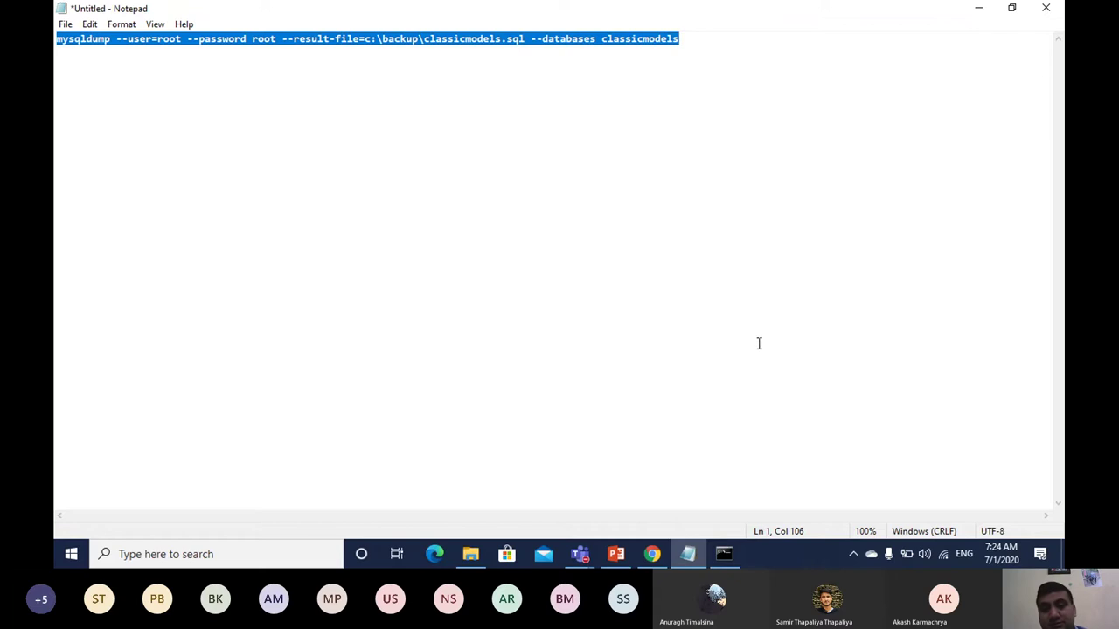
click(725, 554)
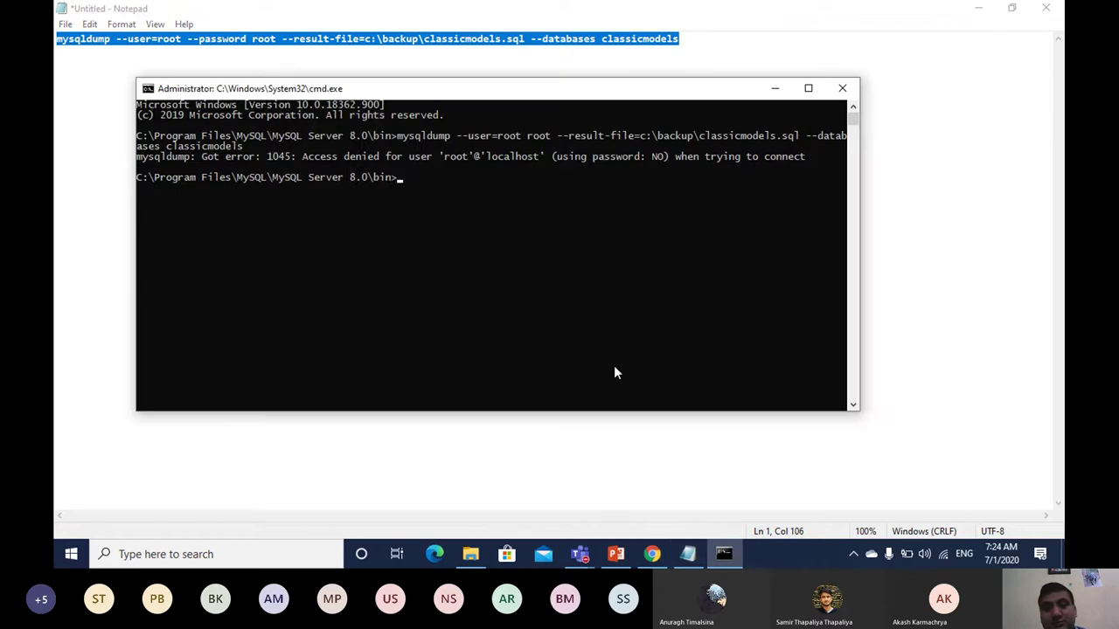
Step: Run the pasted backup command and enter the database password; it fails with error 1049 unknown database
key(ctrl+v)
key(Return)
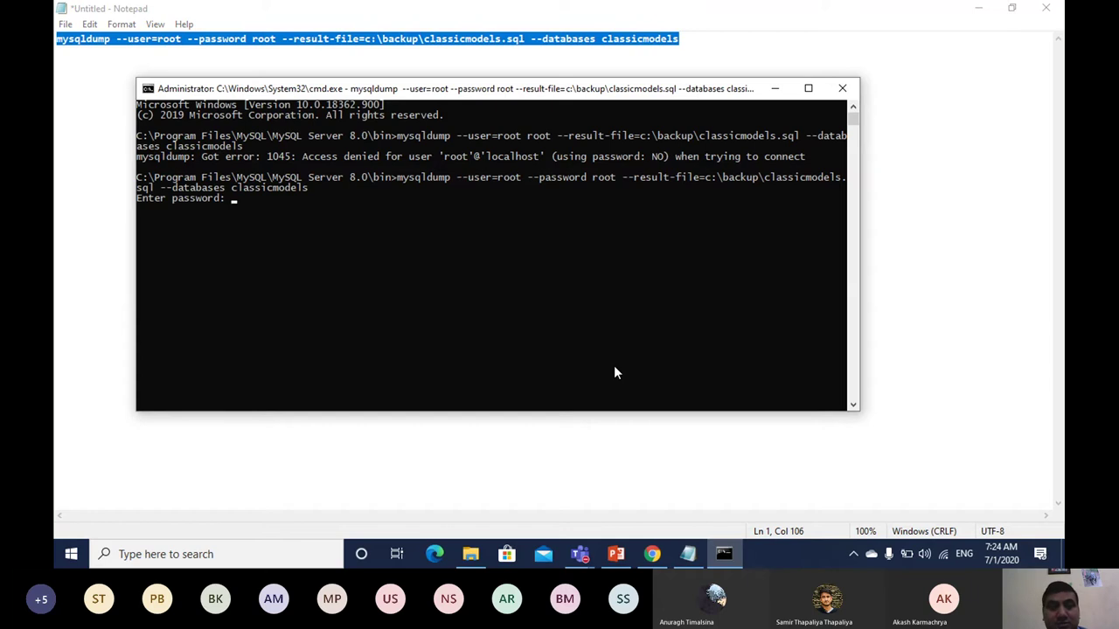
text(root)
key(Return)
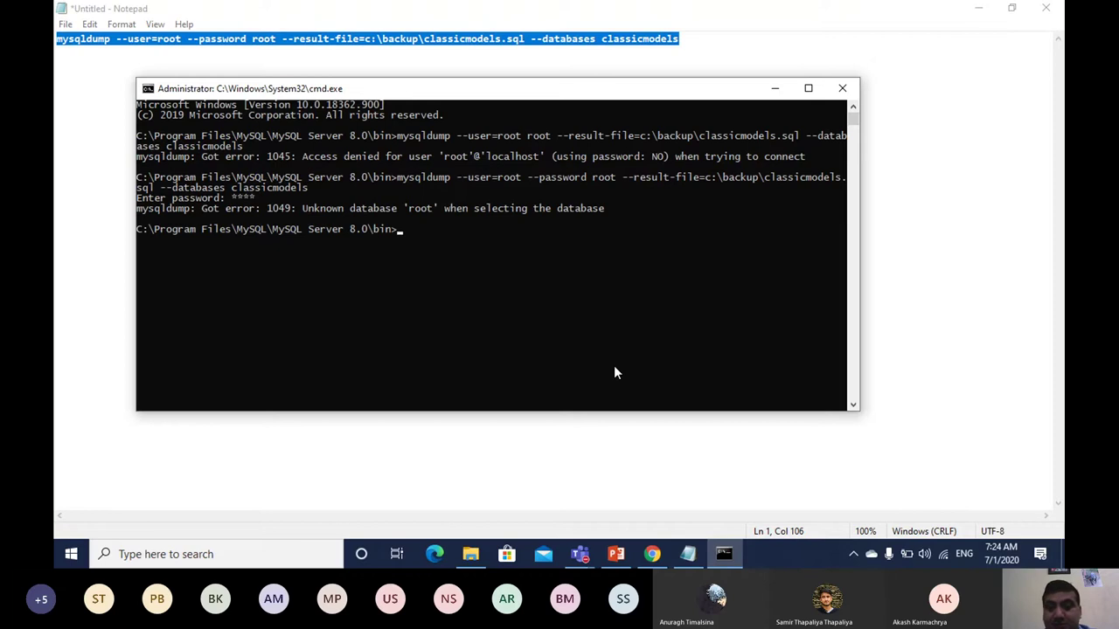
Step: Re-paste the command, insert '=' after --password, and rerun it; it fails with error 1045
right_click(615, 367)
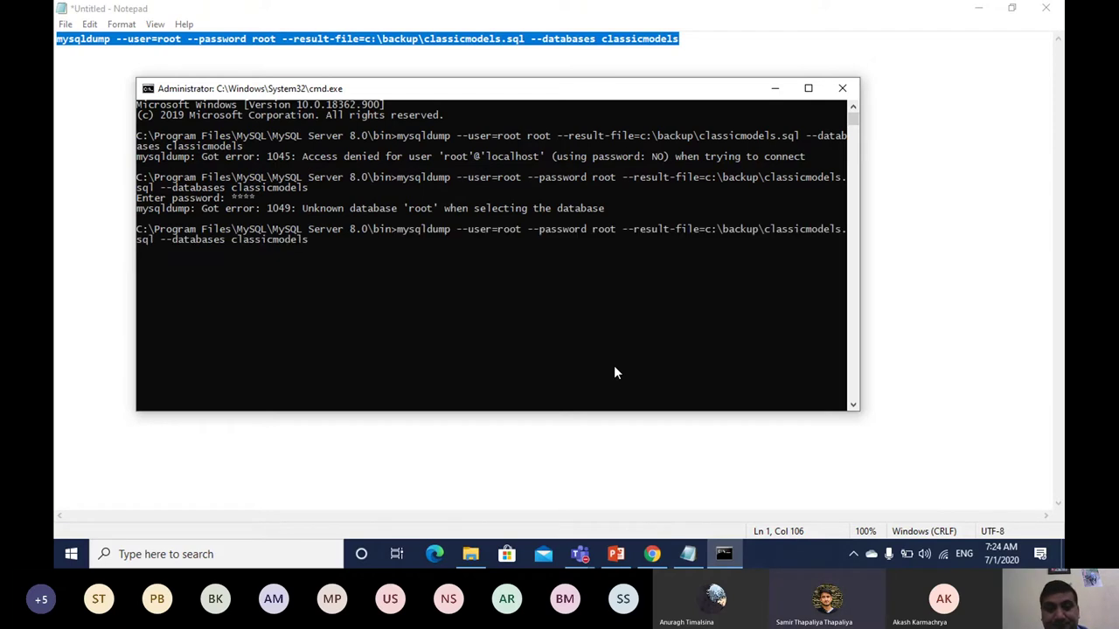
key(Left)
key(Left)
key(Left)
key(Left)
key(Left)
key(Left)
key(Left)
key(Left)
key(Left)
key(Left)
key(Left)
key(Left)
key(Left)
key(Left)
key(Left)
key(Left)
key(Left)
key(Left)
key(Left)
key(Left)
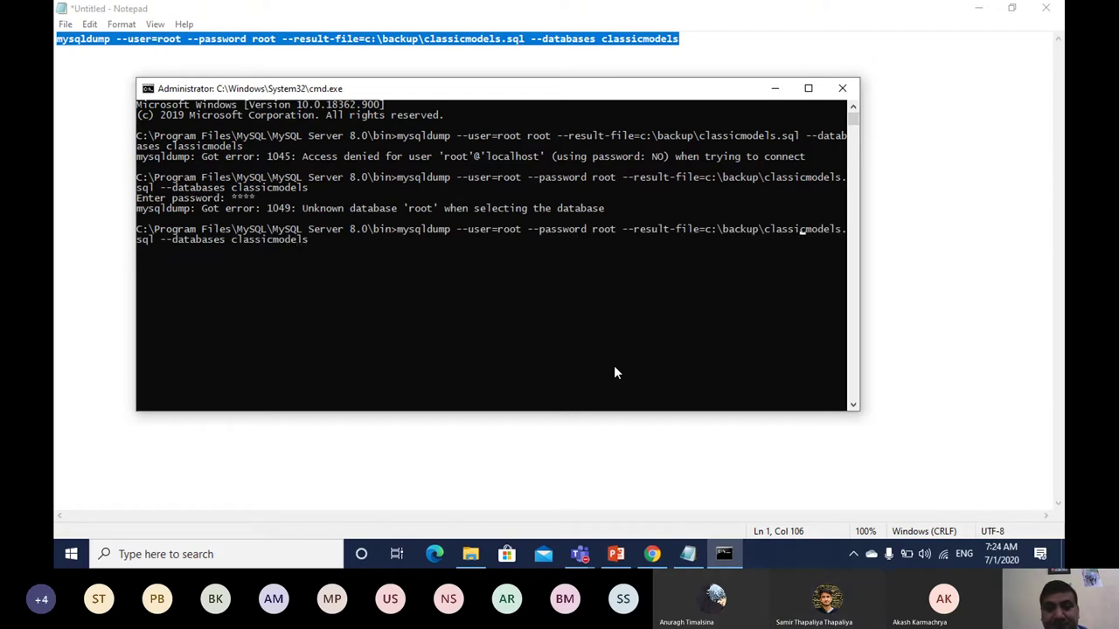
key(Left)
key(Left)
key(Left)
key(Left)
key(Left)
key(Left)
key(Left)
text(=)
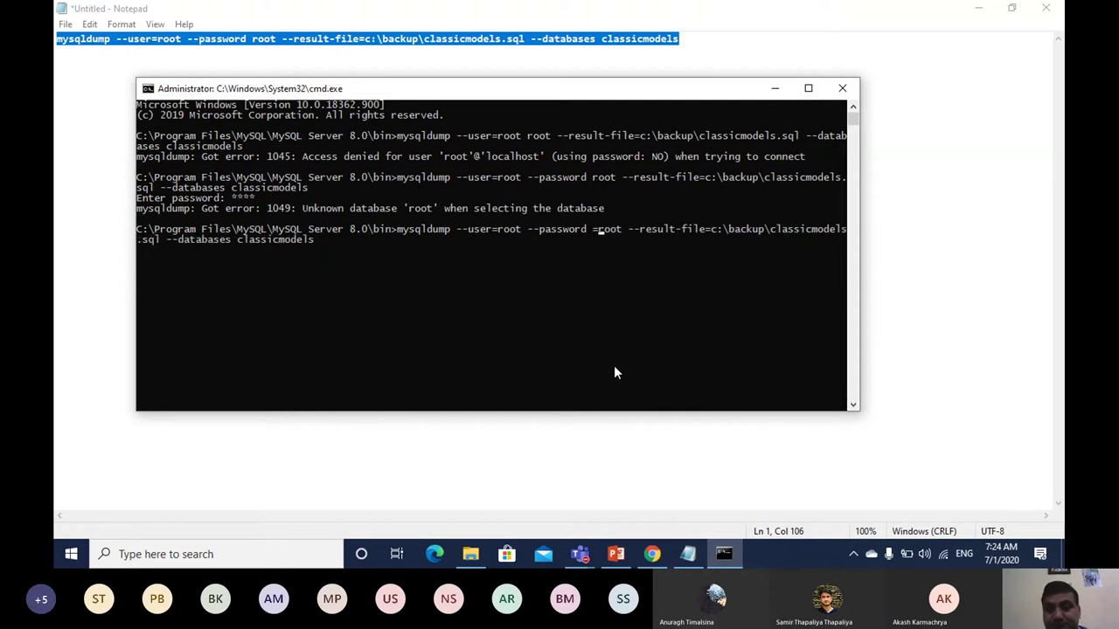
key(Right)
key(Right)
key(Right)
key(Right)
key(Right)
key(Right)
key(Right)
key(Right)
key(Right)
key(Right)
key(Right)
key(Right)
key(Right)
key(Right)
key(Right)
key(Right)
key(Right)
key(Right)
key(Right)
key(Right)
key(Return)
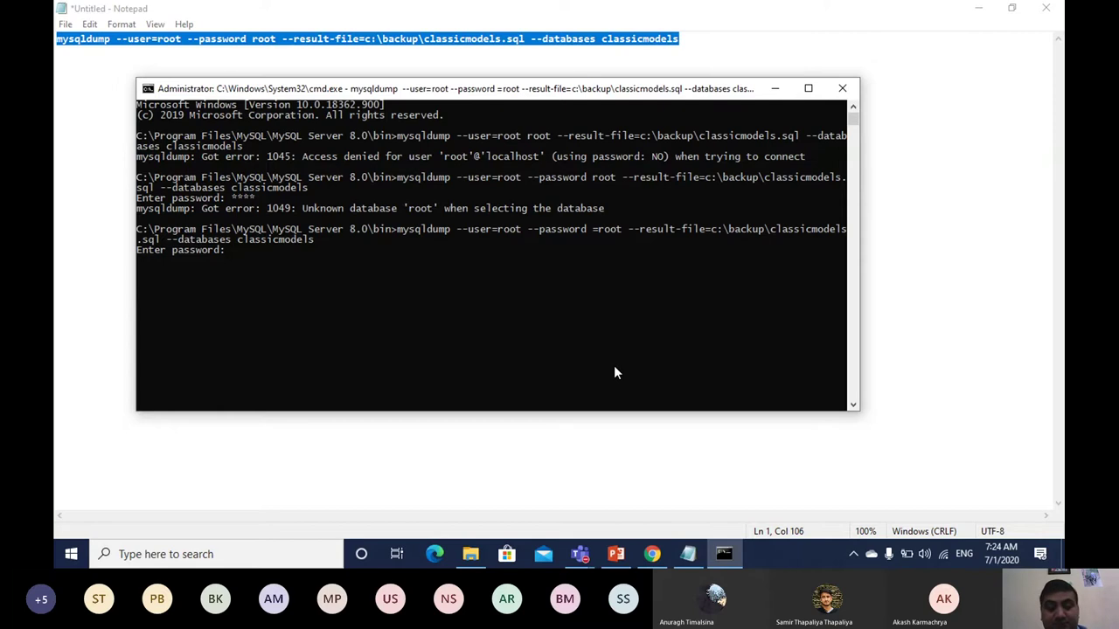
key(Return)
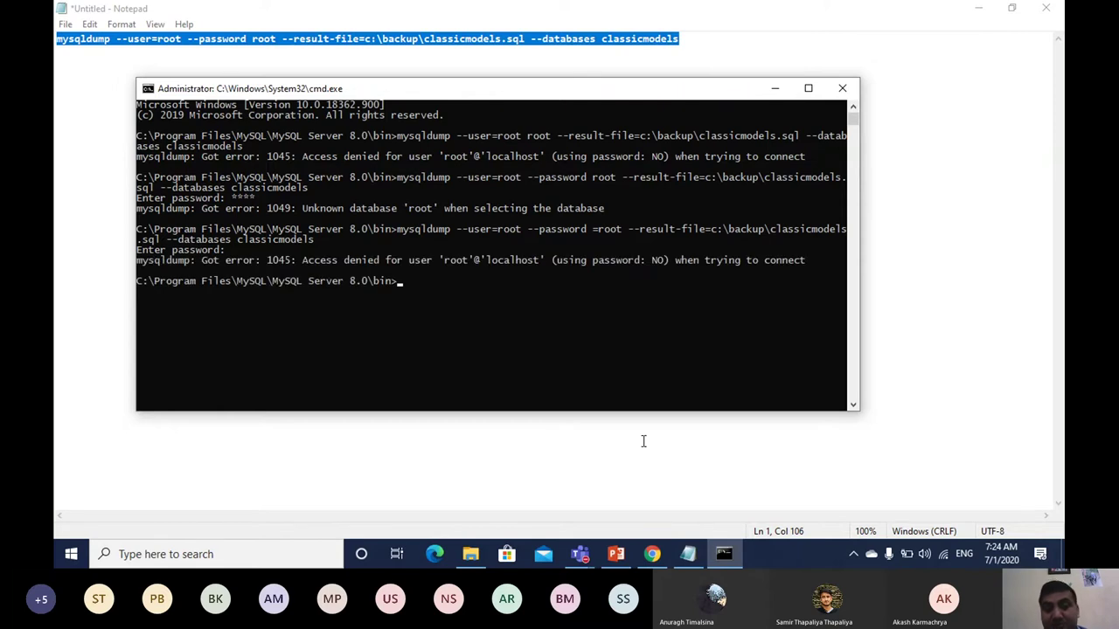
Step: Select slide 9's full example mysqldump command with its --password= option
click(617, 555)
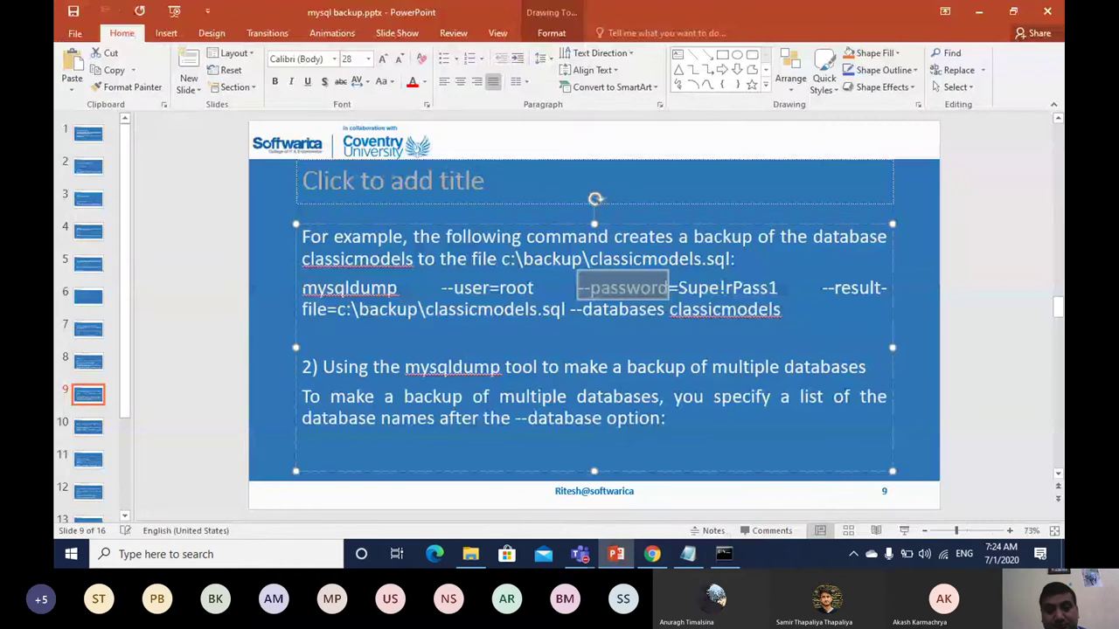
drag(302, 287, 784, 313)
key(ctrl+c)
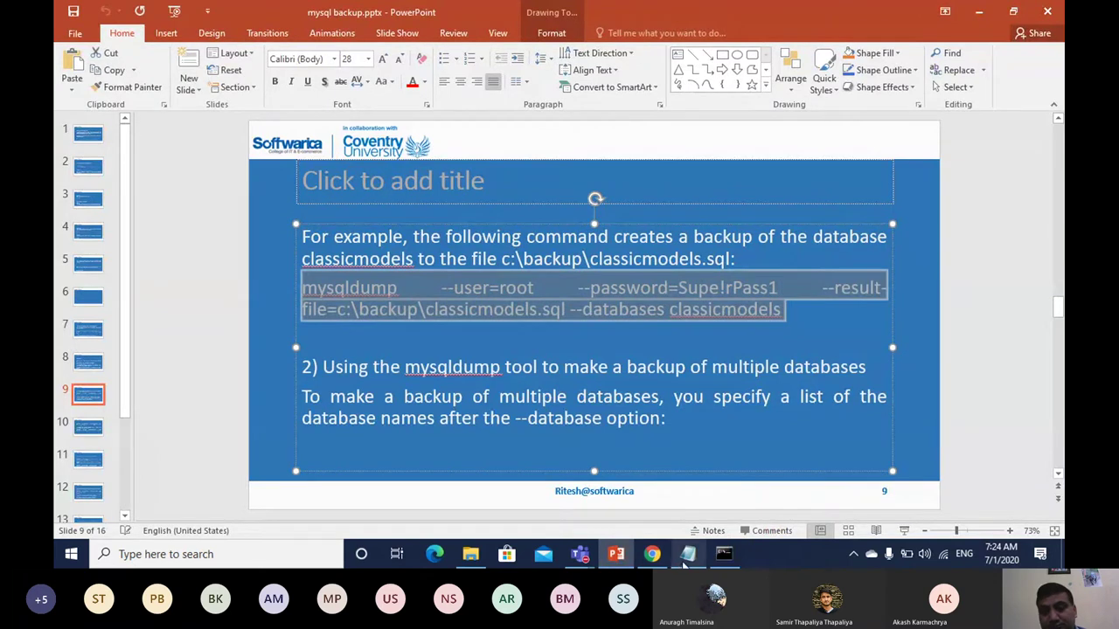
Step: Paste the slide's example backup command on a new line below the first in Notepad
click(689, 556)
click(586, 123)
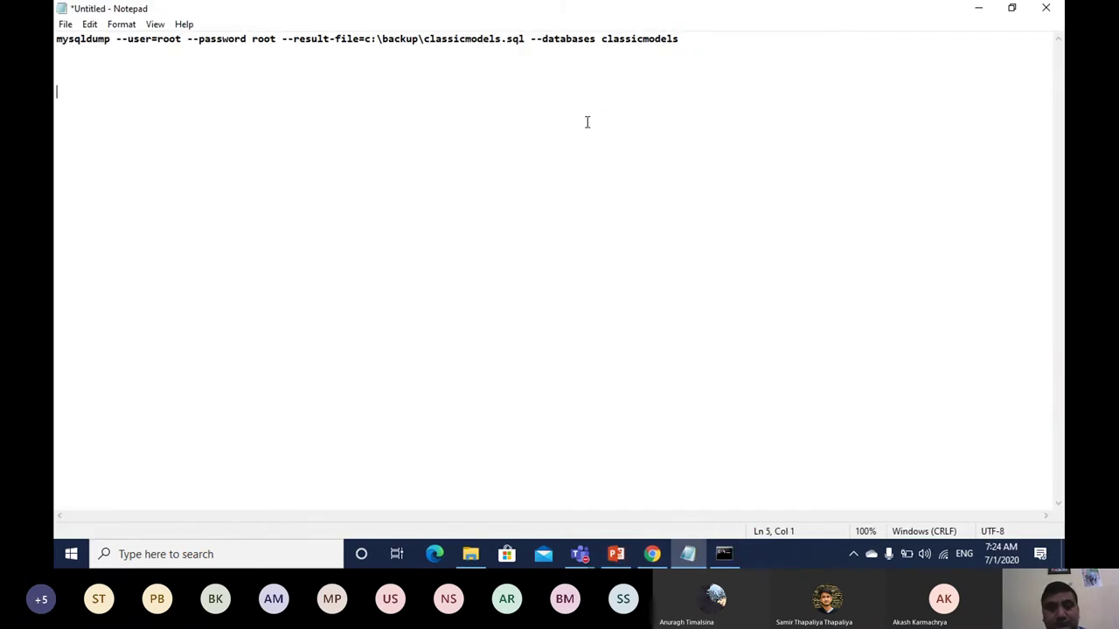
drag(693, 46, 104, 7)
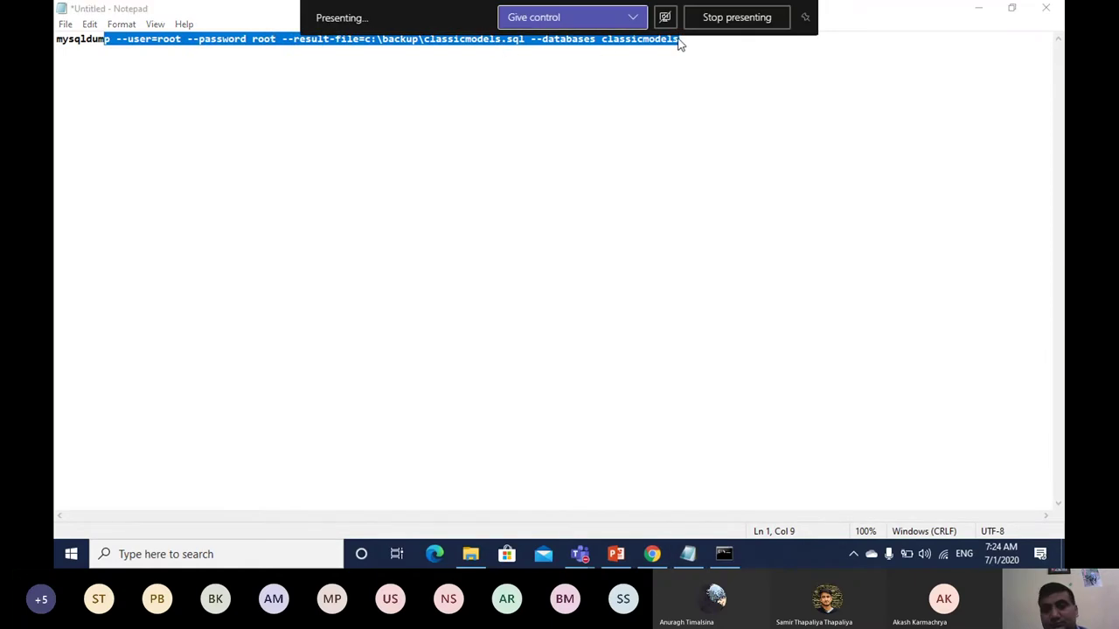
click(750, 137)
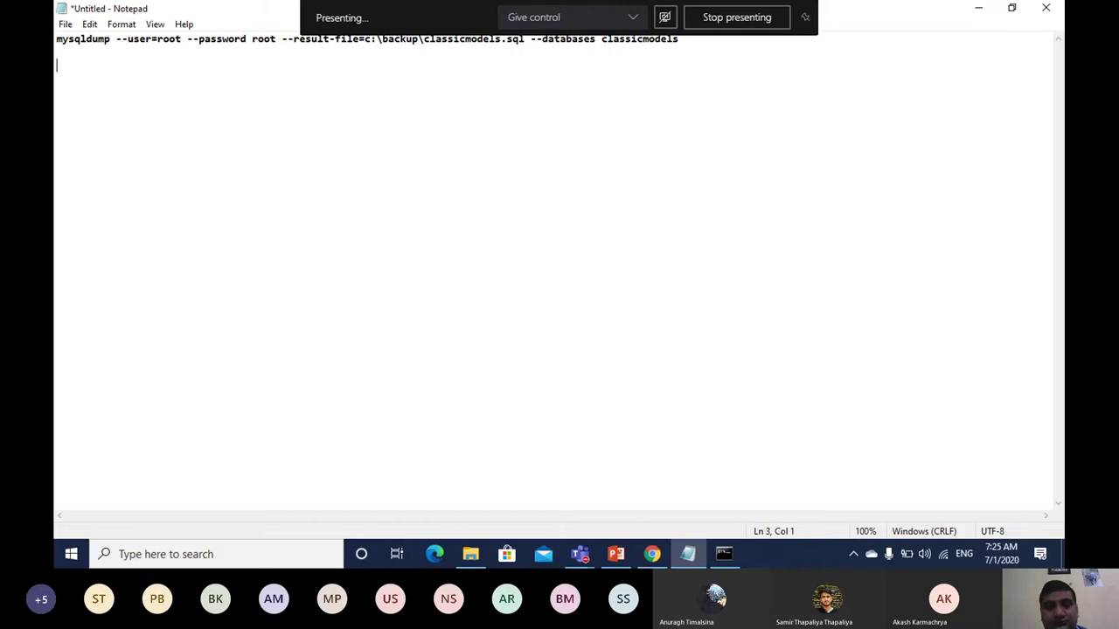
key(ctrl+v)
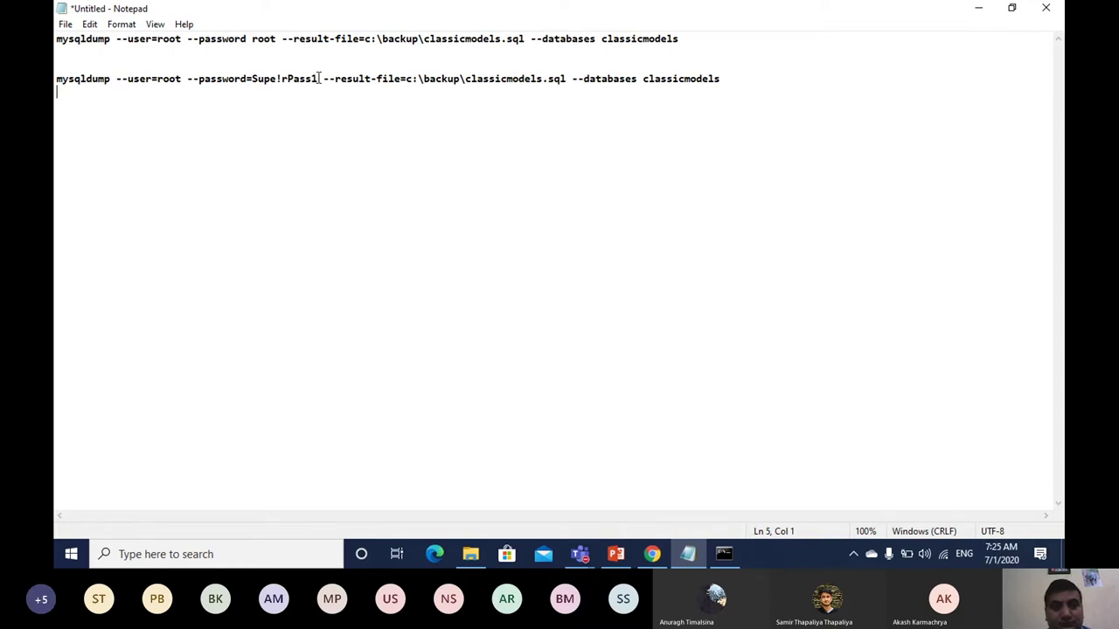
Step: Replace the sample password with the local database password and select the new command line
key(BackSpace)
key(BackSpace)
key(BackSpace)
key(BackSpace)
key(BackSpace)
key(BackSpace)
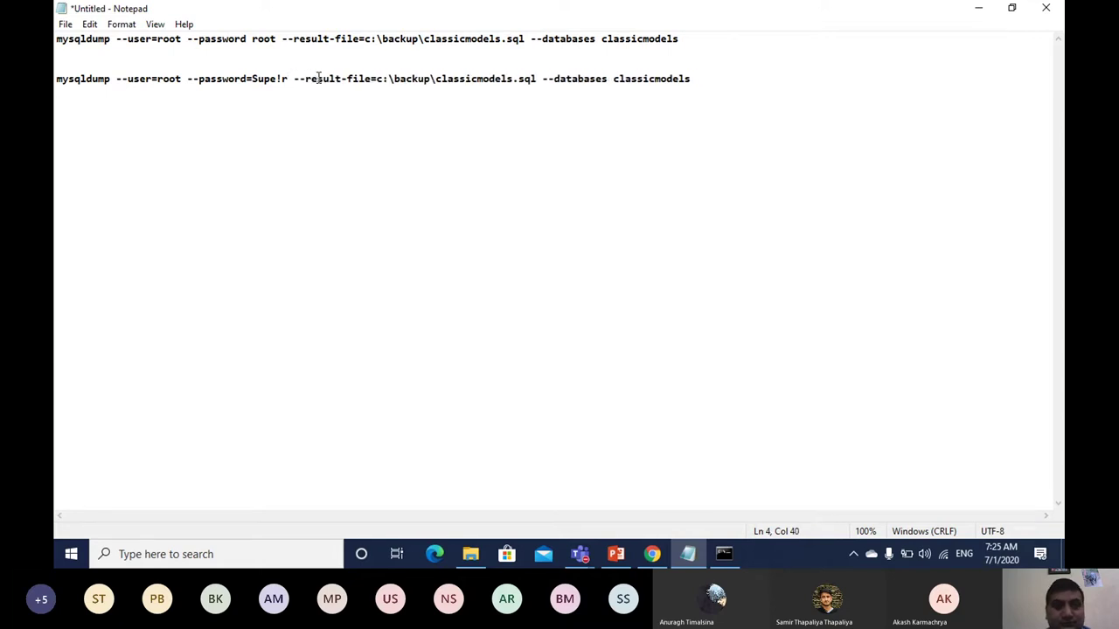
key(BackSpace)
key(BackSpace)
key(BackSpace)
key(BackSpace)
key(BackSpace)
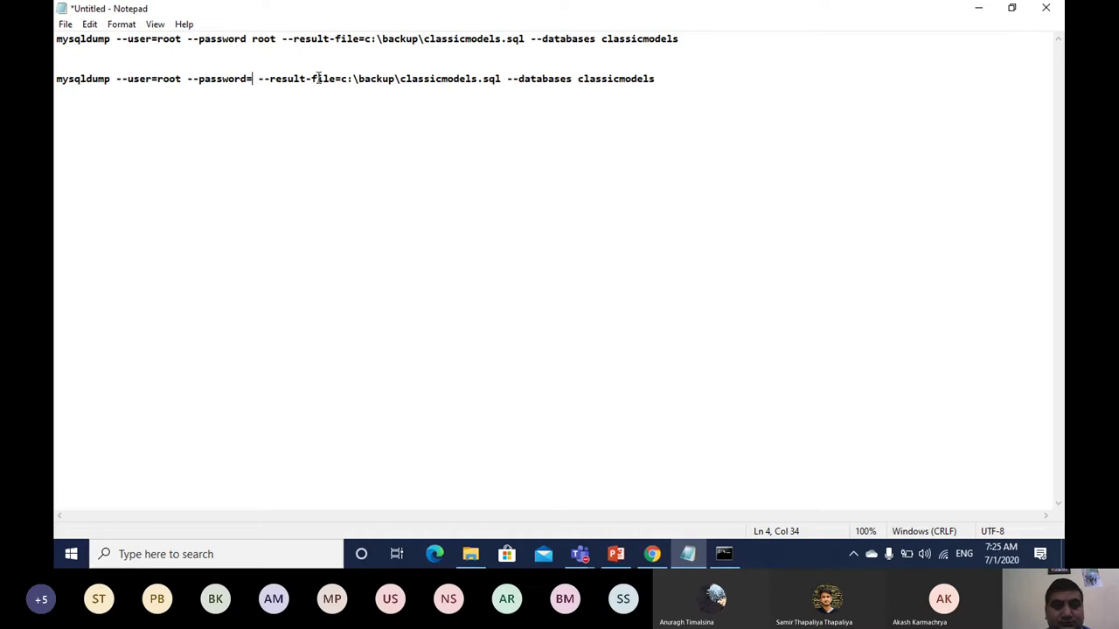
text(root)
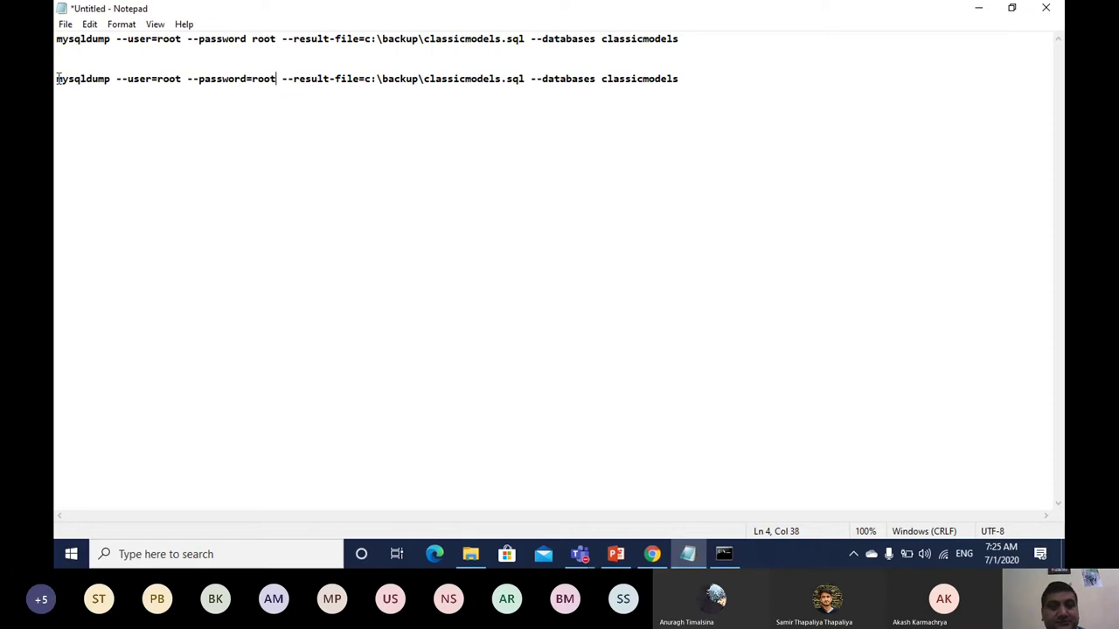
drag(58, 79, 192, 93)
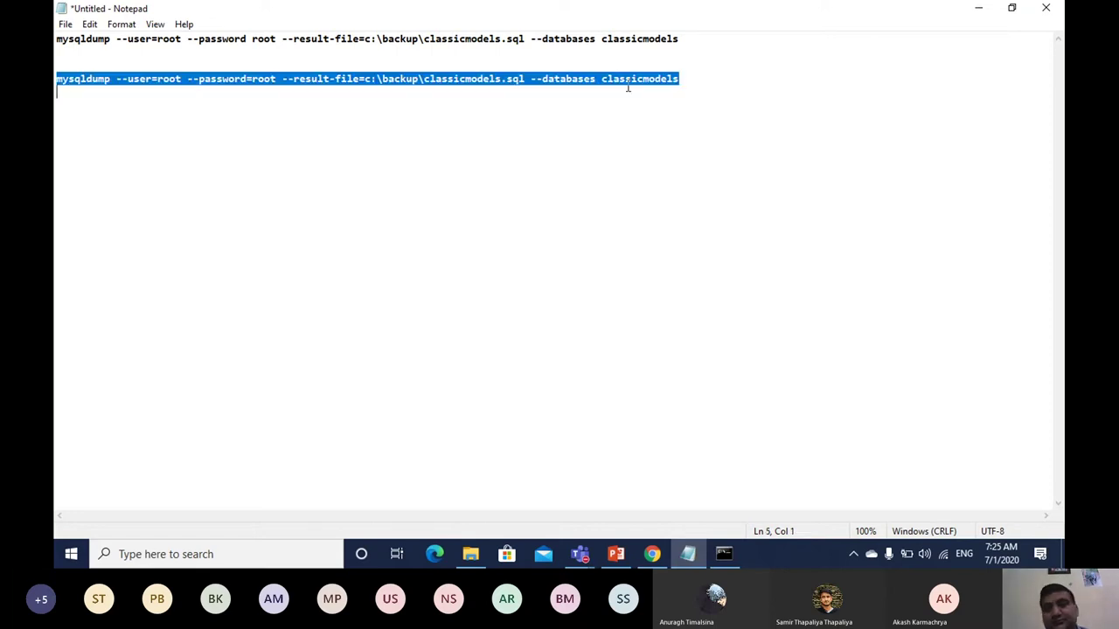
drag(627, 87, 683, 82)
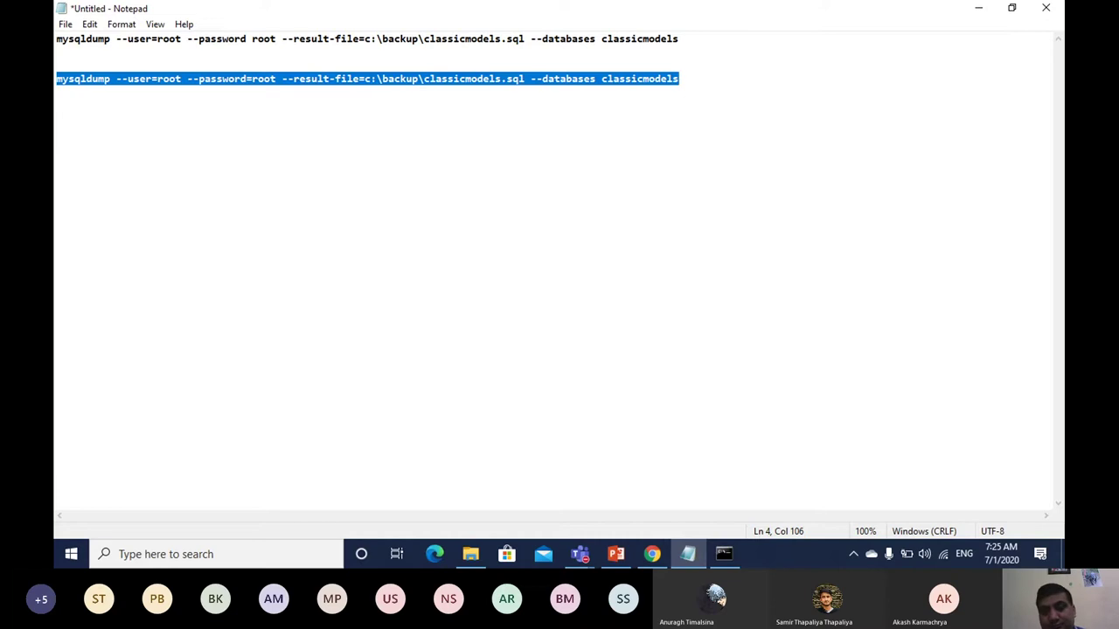
Step: Run the equals-sign mysqldump command, which completes with only an insecure-password warning
click(726, 556)
key(Return)
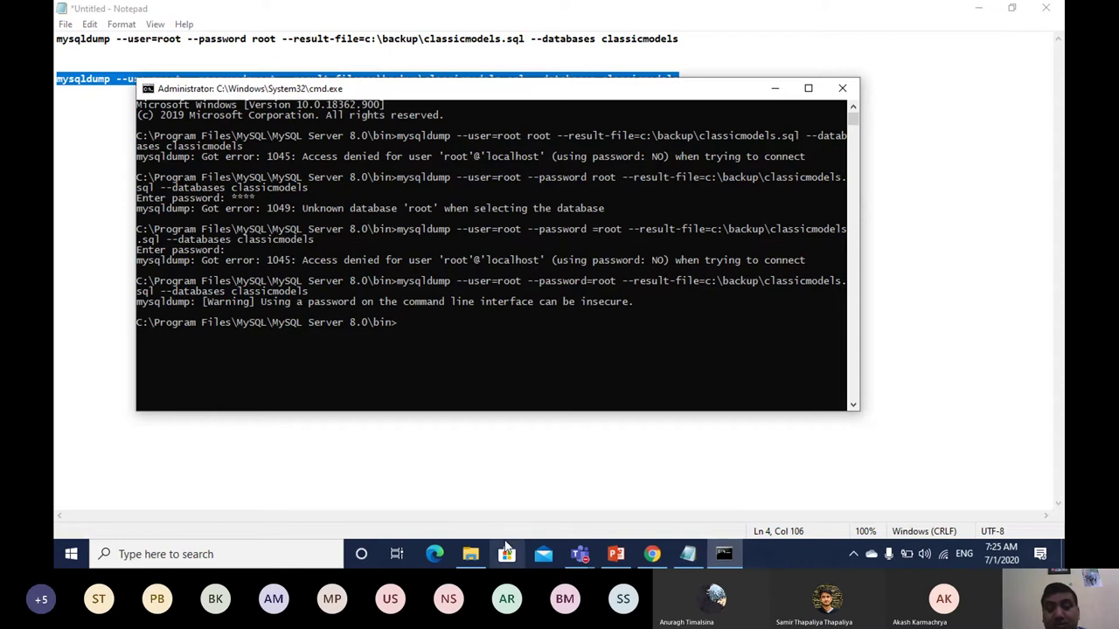
click(470, 554)
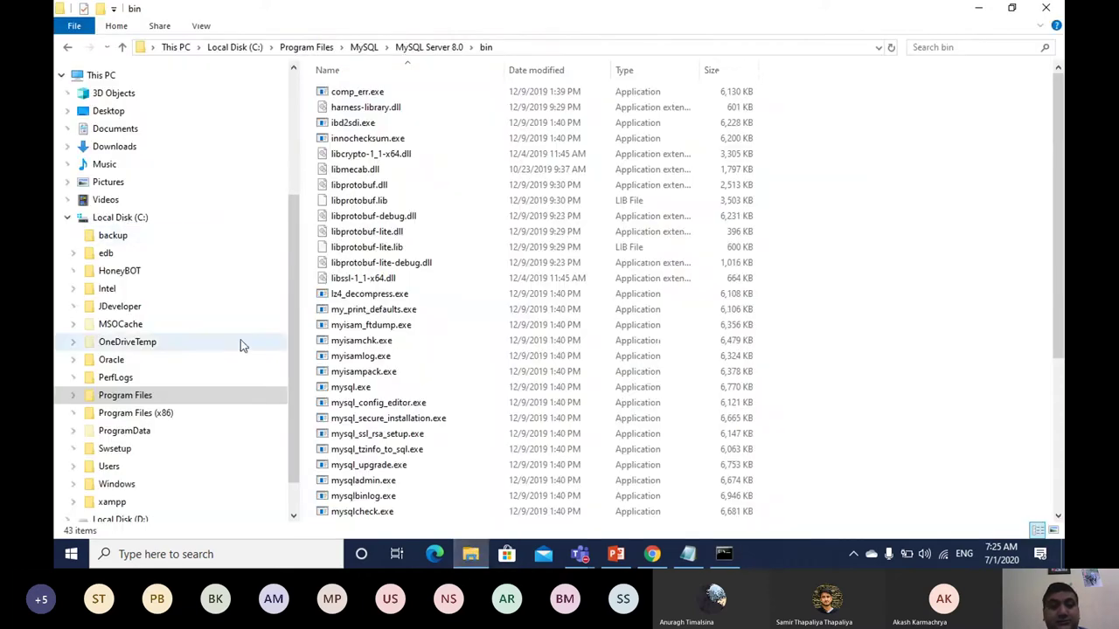
Step: Open classicmodels.sql (193 KB) from C:\backup in Notepad via its Edit menu item
click(123, 217)
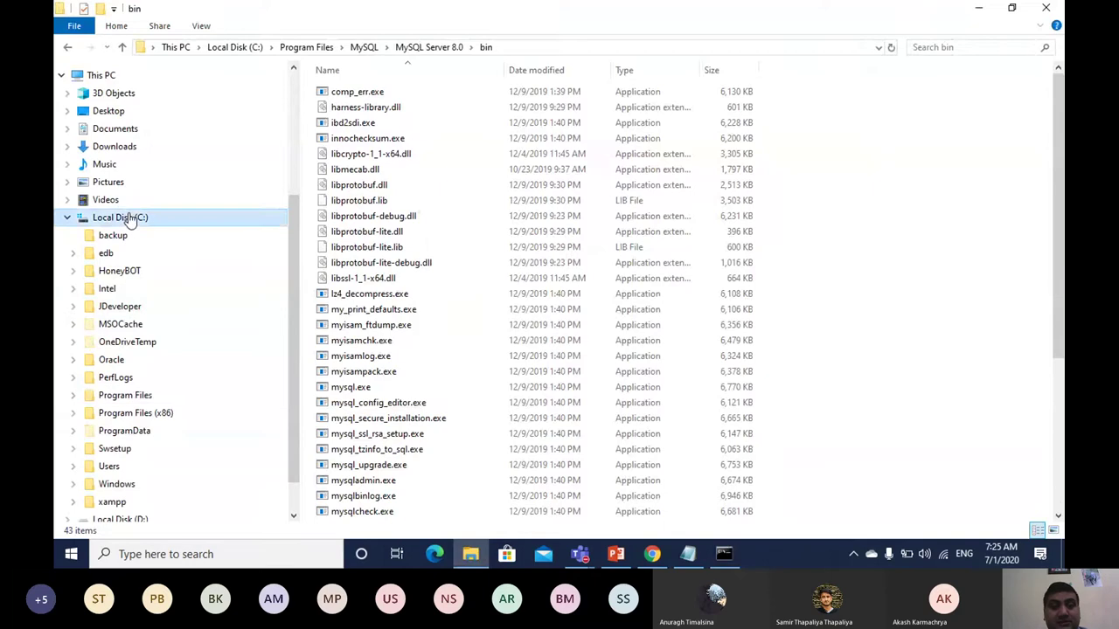
double_click(346, 92)
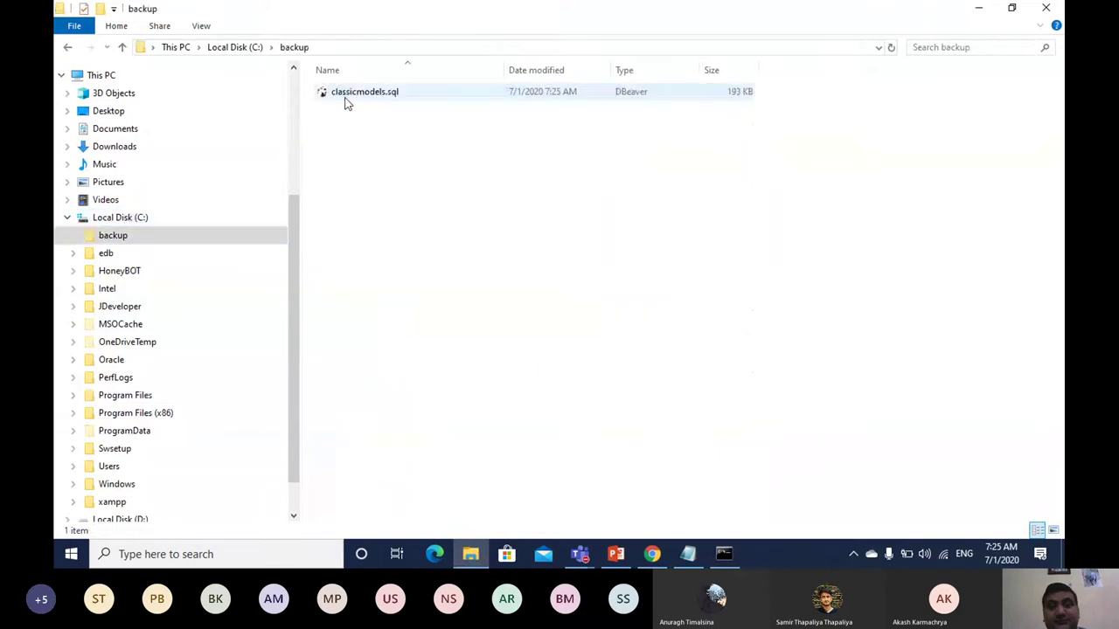
click(378, 94)
right_click(378, 94)
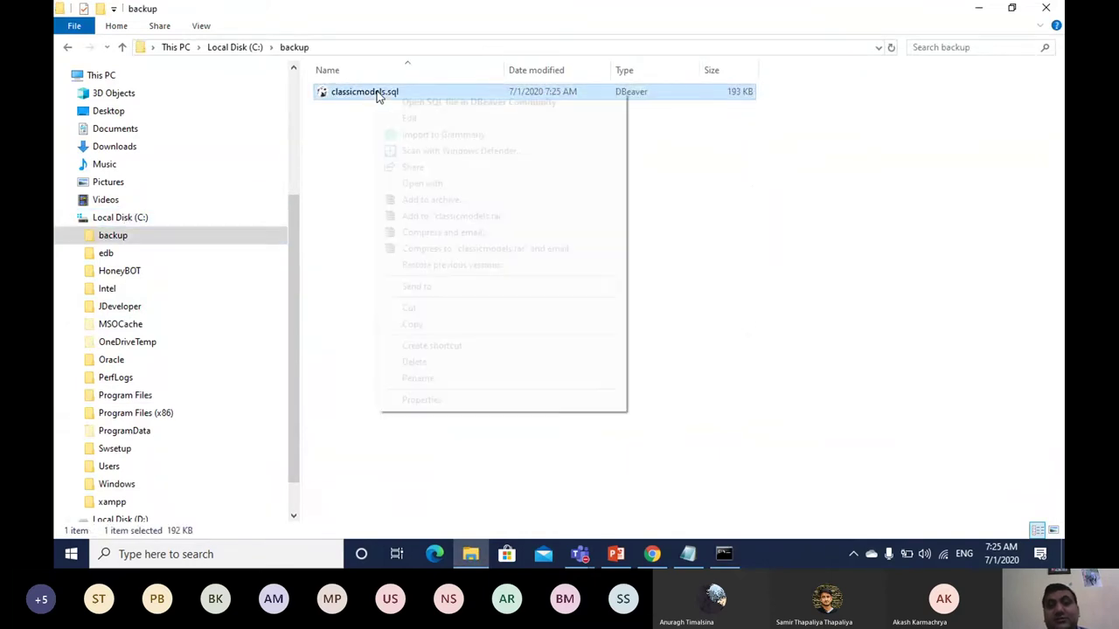
click(407, 117)
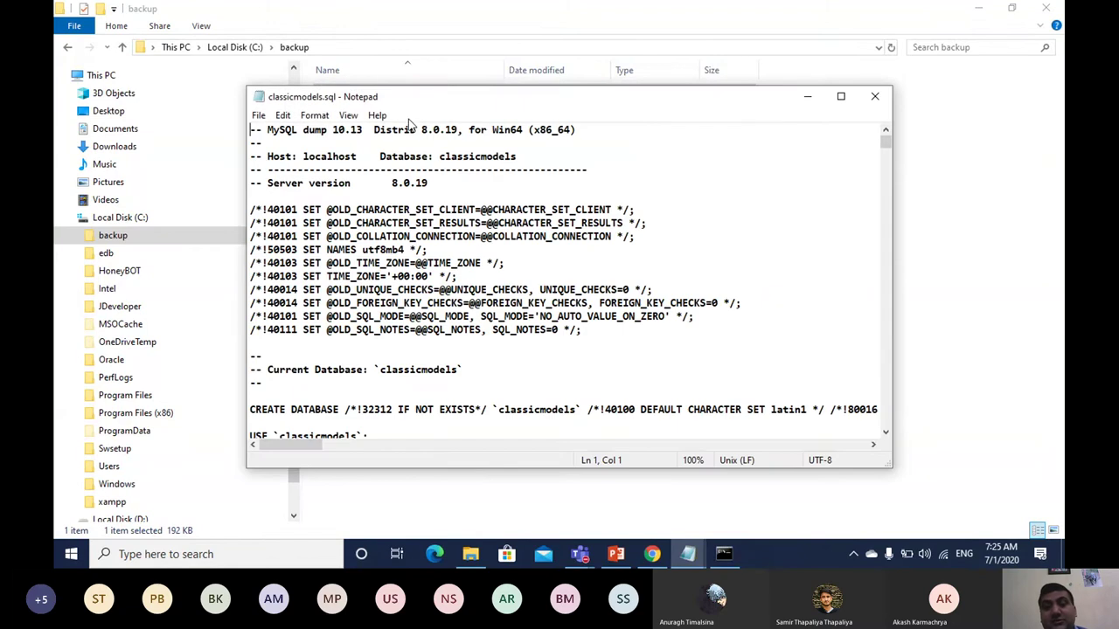
Step: Maximize Notepad and highlight the classicmodels dump's CREATE DATABASE statement
click(841, 97)
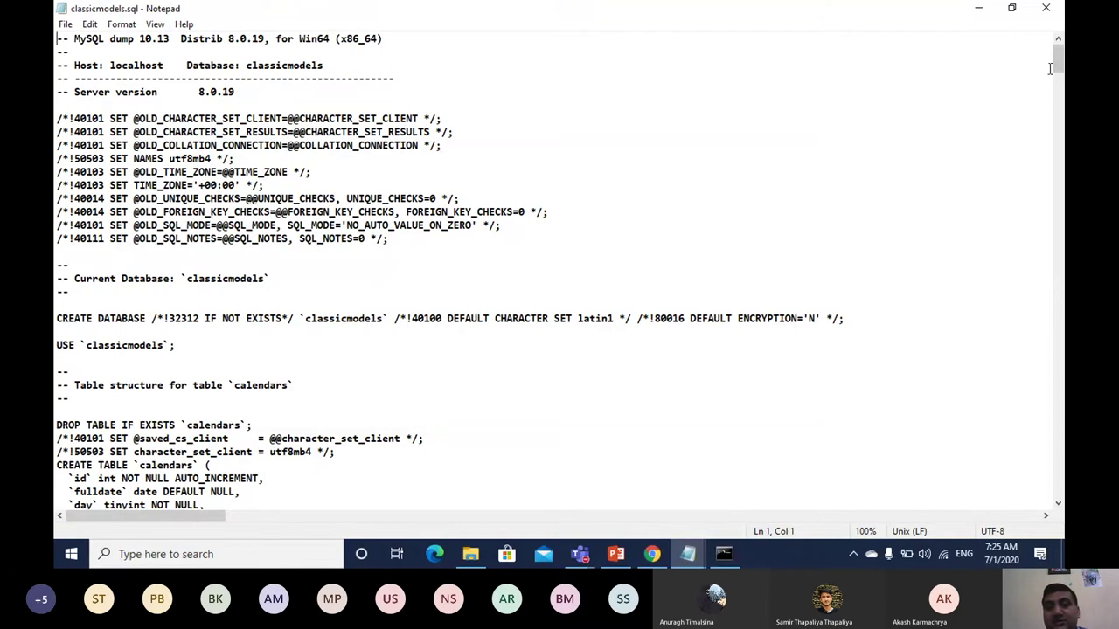
mouse_move(1060, 58)
mouse_down()
mouse_move(1060, 489)
mouse_move(1057, 50)
mouse_up()
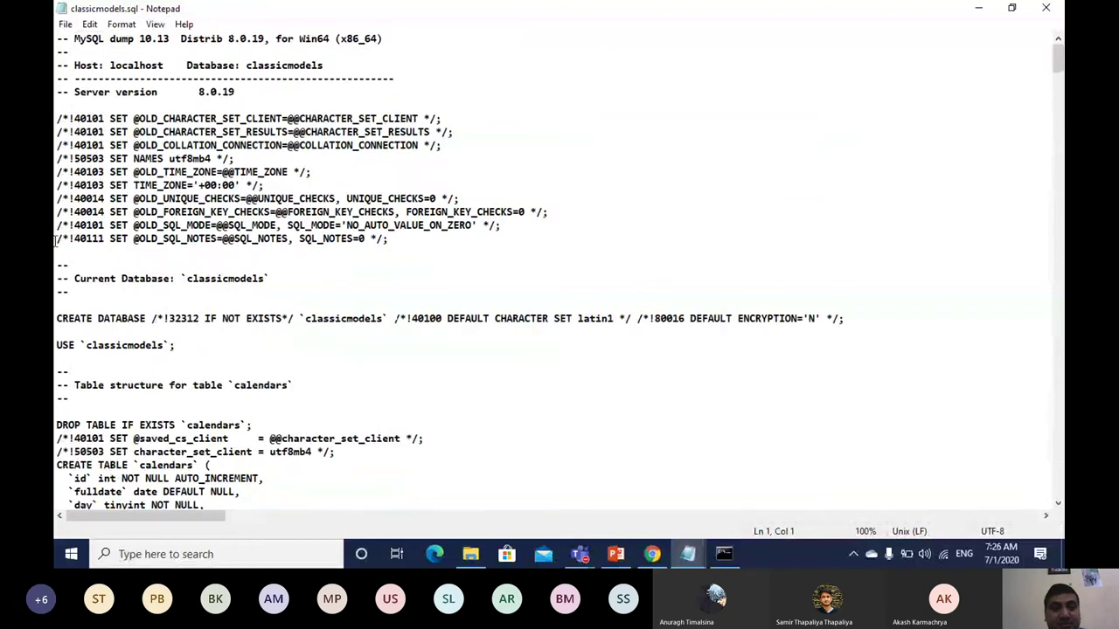
drag(56, 320, 189, 330)
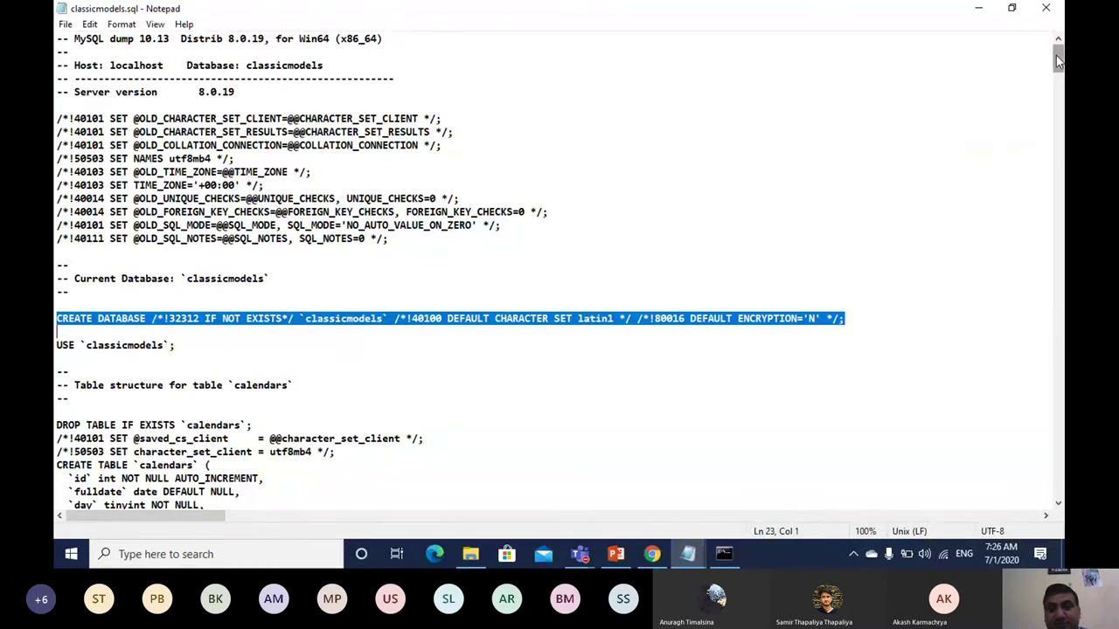
drag(1055, 56, 1053, 72)
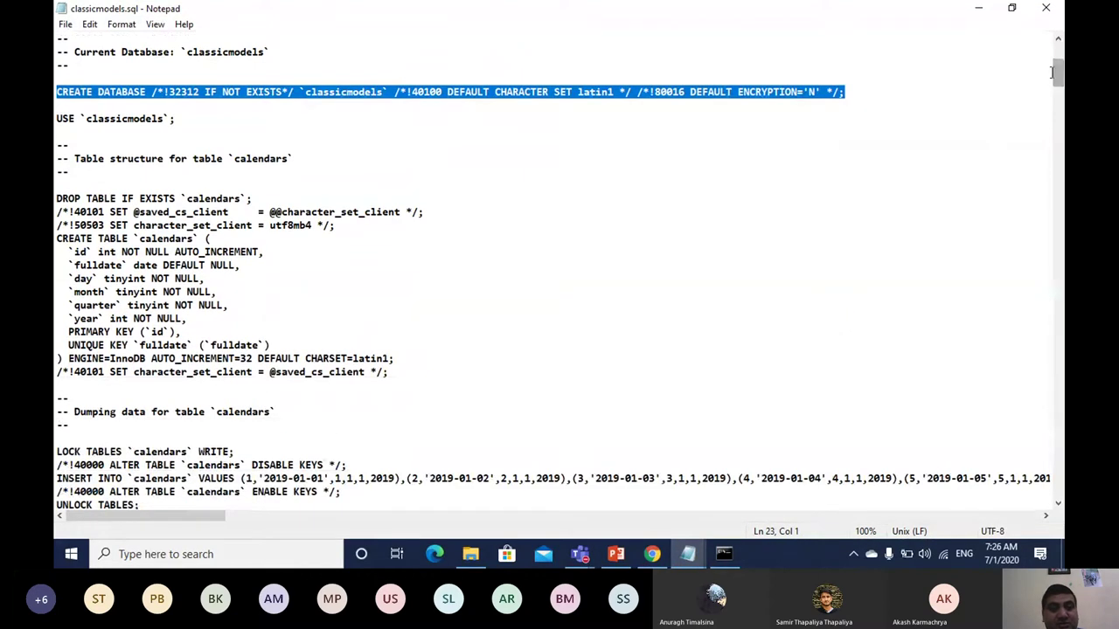
click(95, 132)
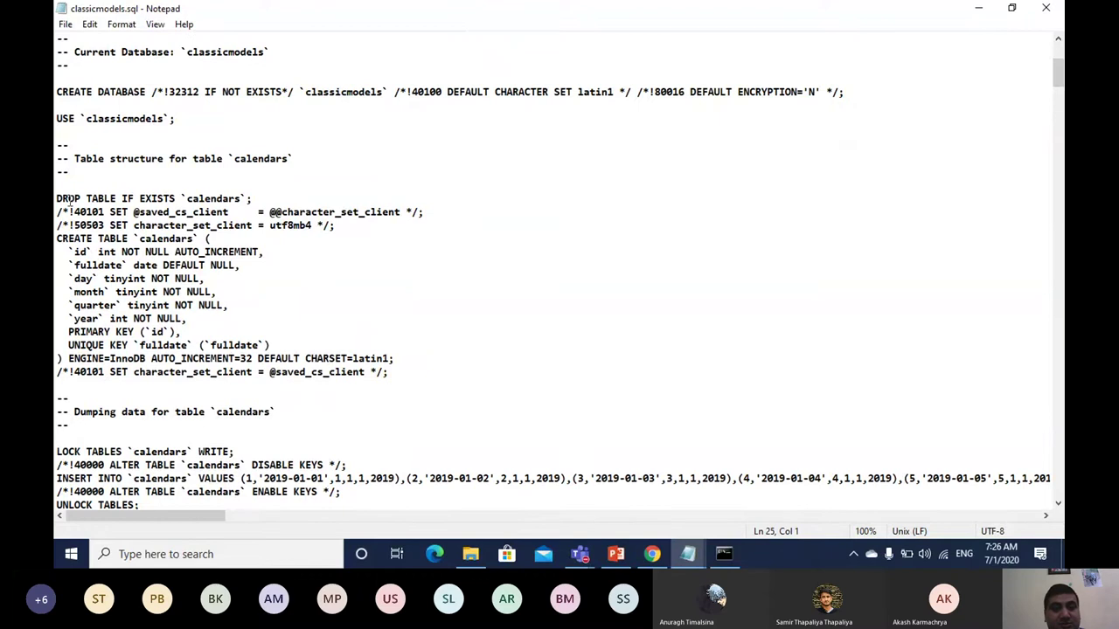
Step: Highlight the calendars table's DROP and CREATE statements, then its LOCK TABLES and INSERT lines
drag(57, 198, 327, 399)
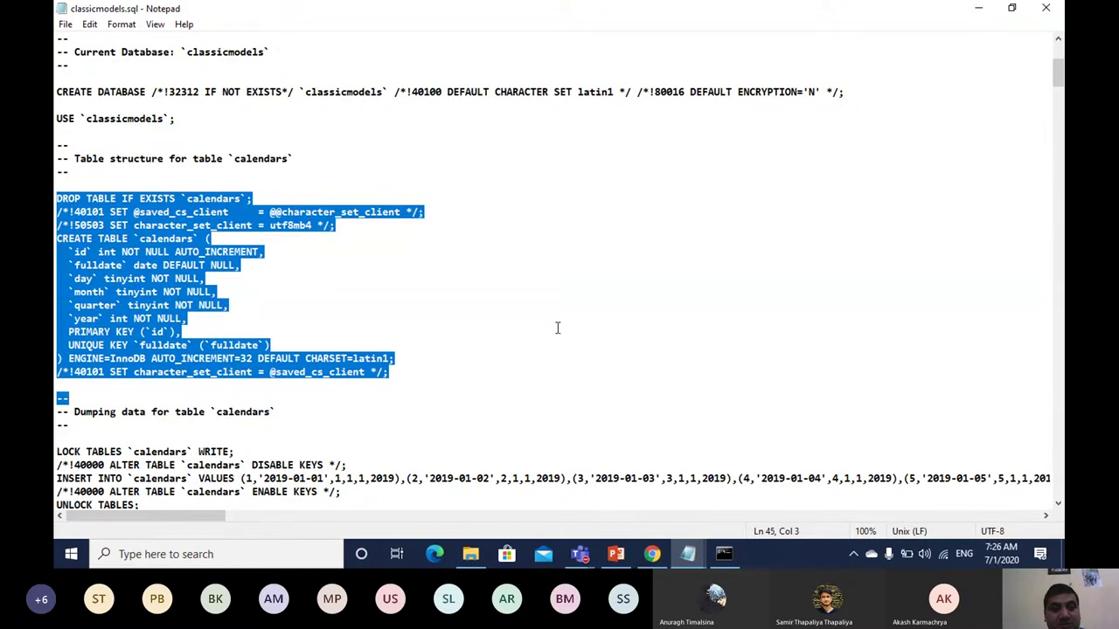
scroll(1041, 67, down, 7)
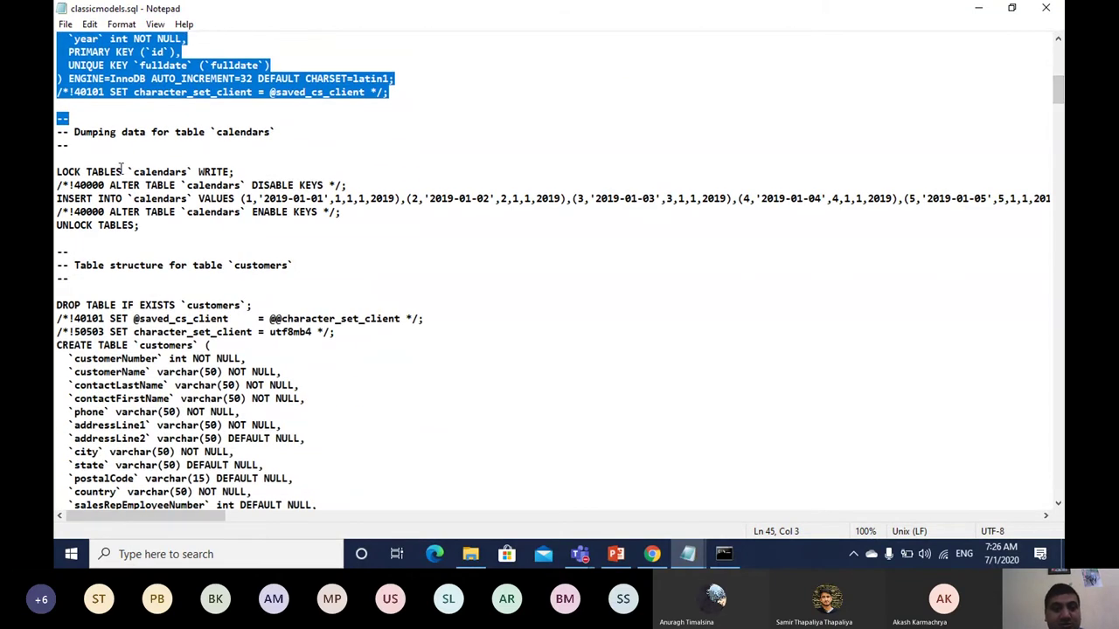
drag(92, 172, 189, 295)
click(189, 296)
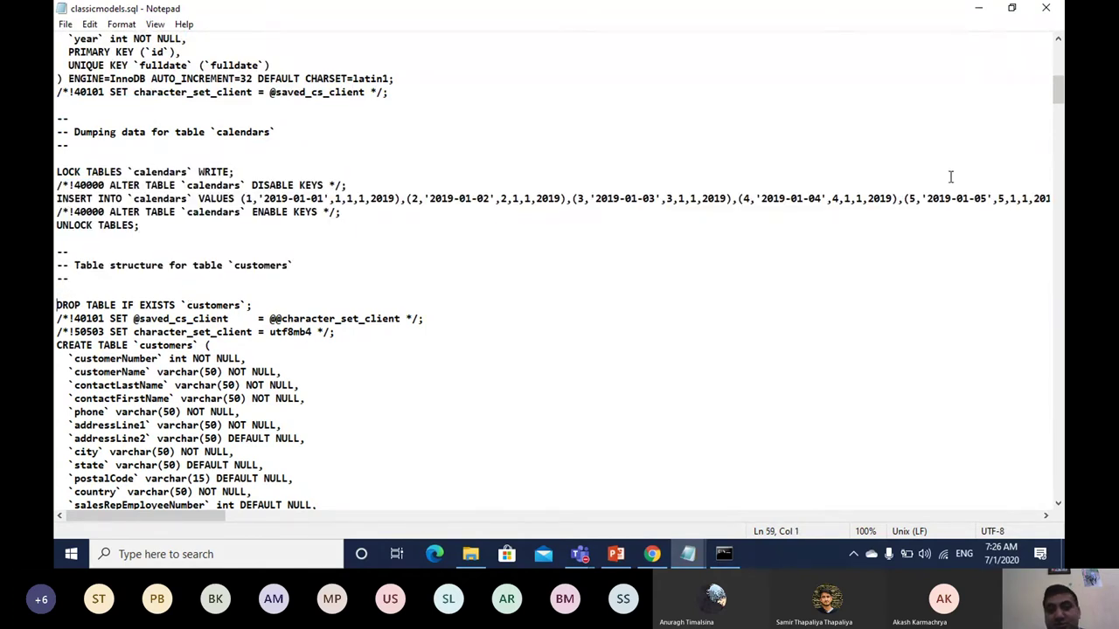
drag(1057, 90, 1055, 113)
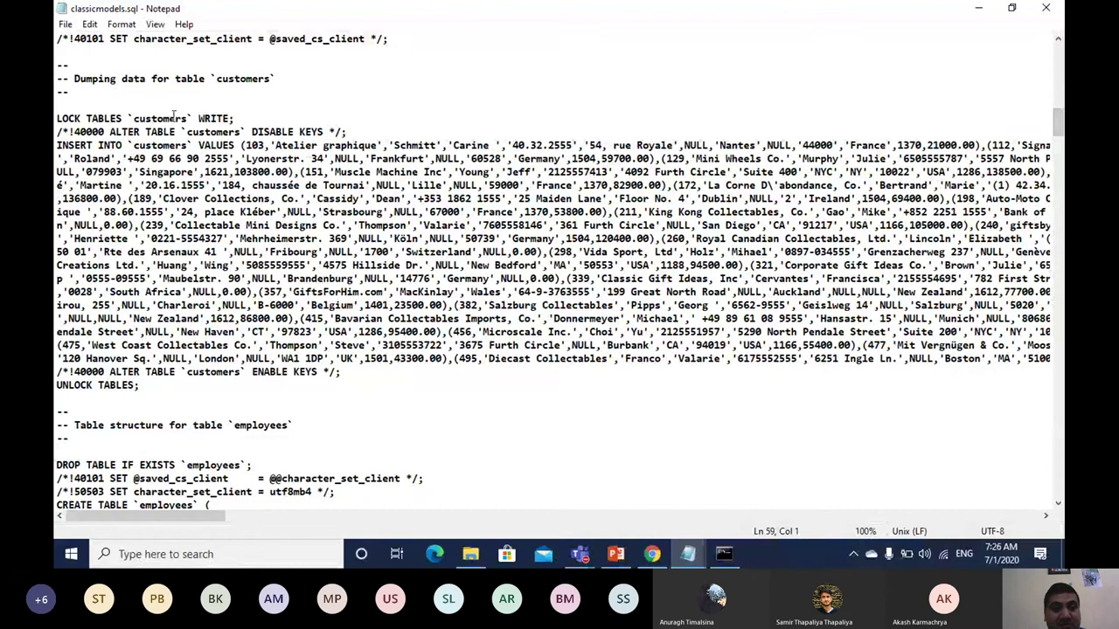
Step: Highlight the customers INSERT data, scroll to 'Dump completed', and return to the mysqldump slide
drag(57, 145, 224, 376)
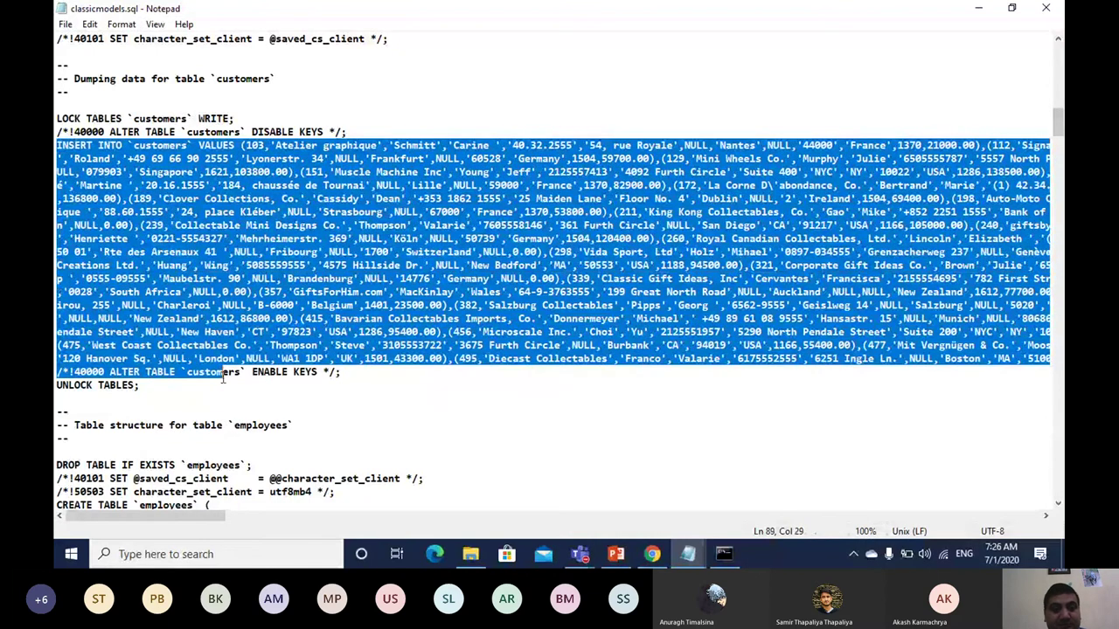
click(131, 386)
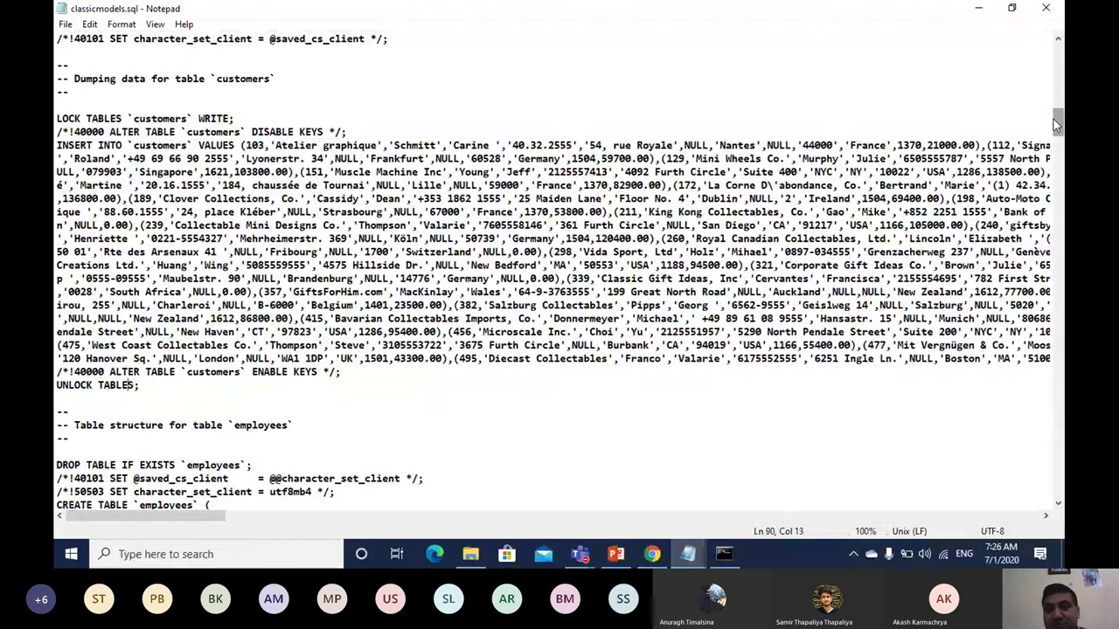
drag(1053, 118, 1048, 144)
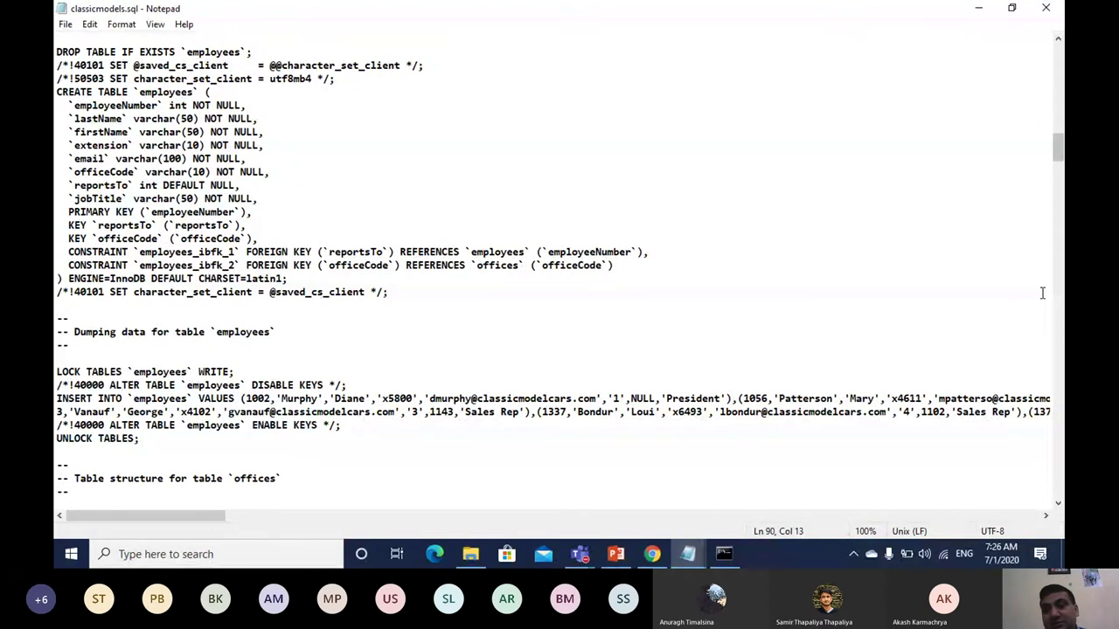
drag(1056, 154, 1011, 515)
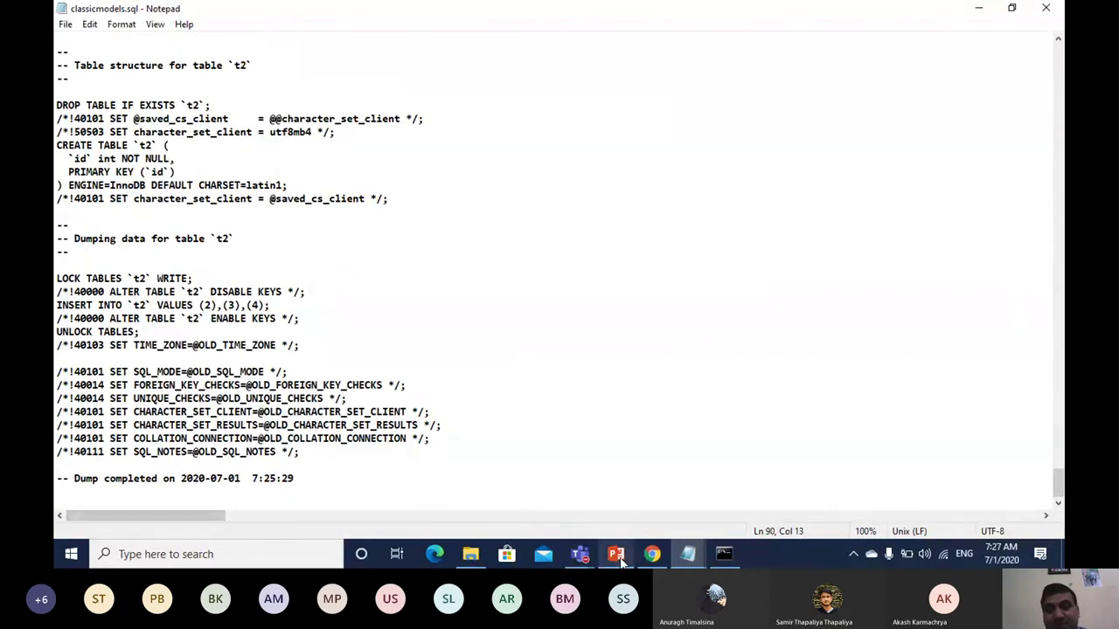
click(616, 554)
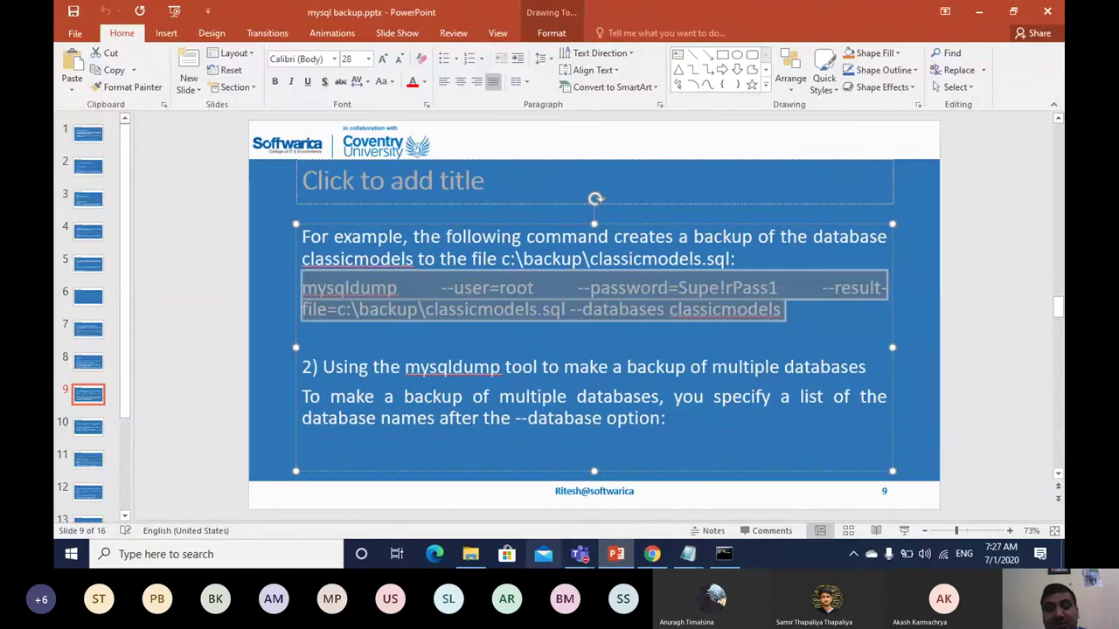
click(216, 556)
Step: Search Windows for 'work' and launch MySQL Workbench 8.0 CE
text(work)
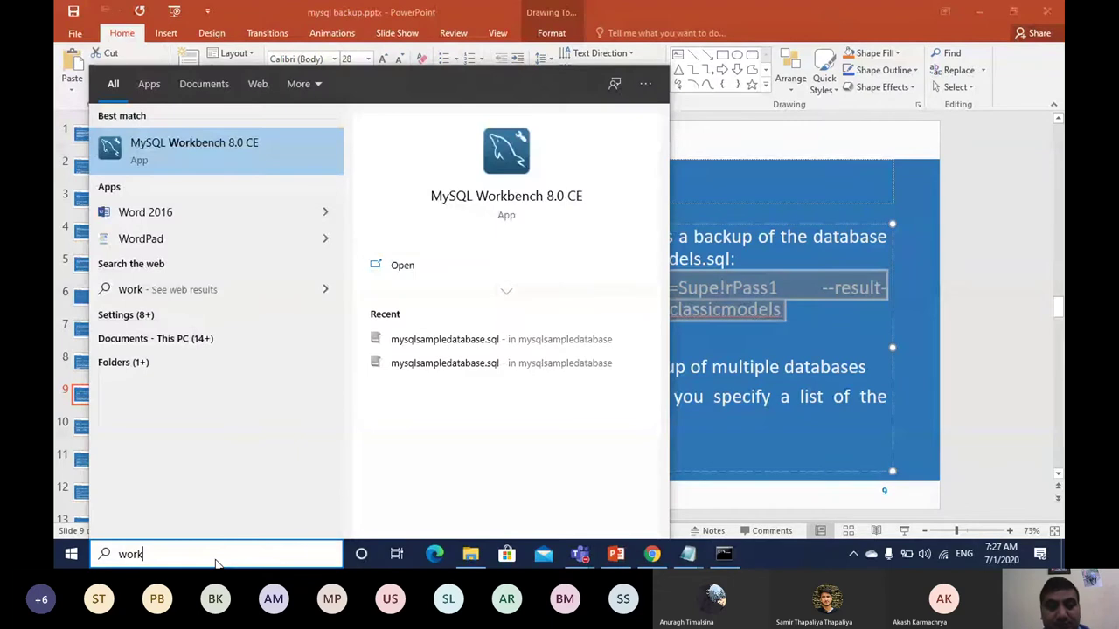
click(245, 140)
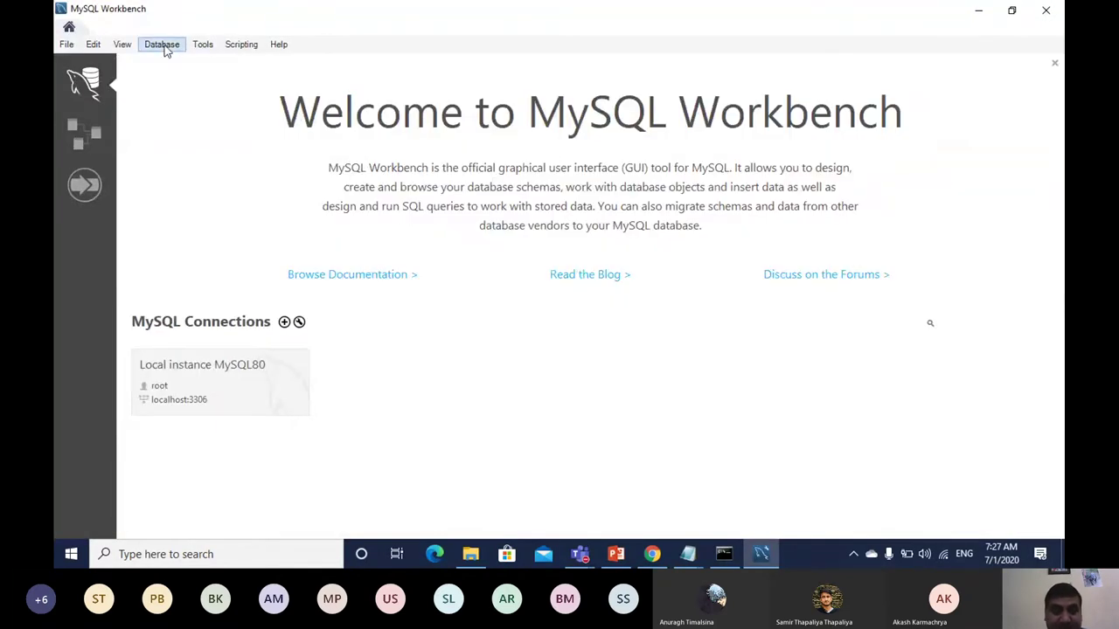
Step: Connect to Local instance MySQL80 with the default settings, entering the root password
click(163, 46)
click(179, 61)
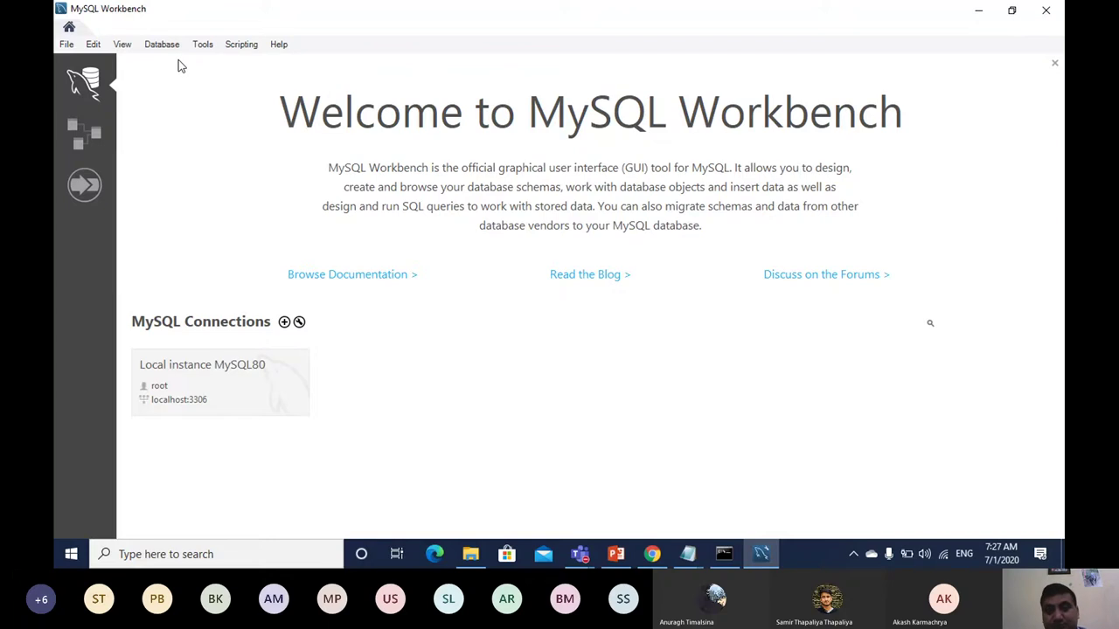
click(716, 432)
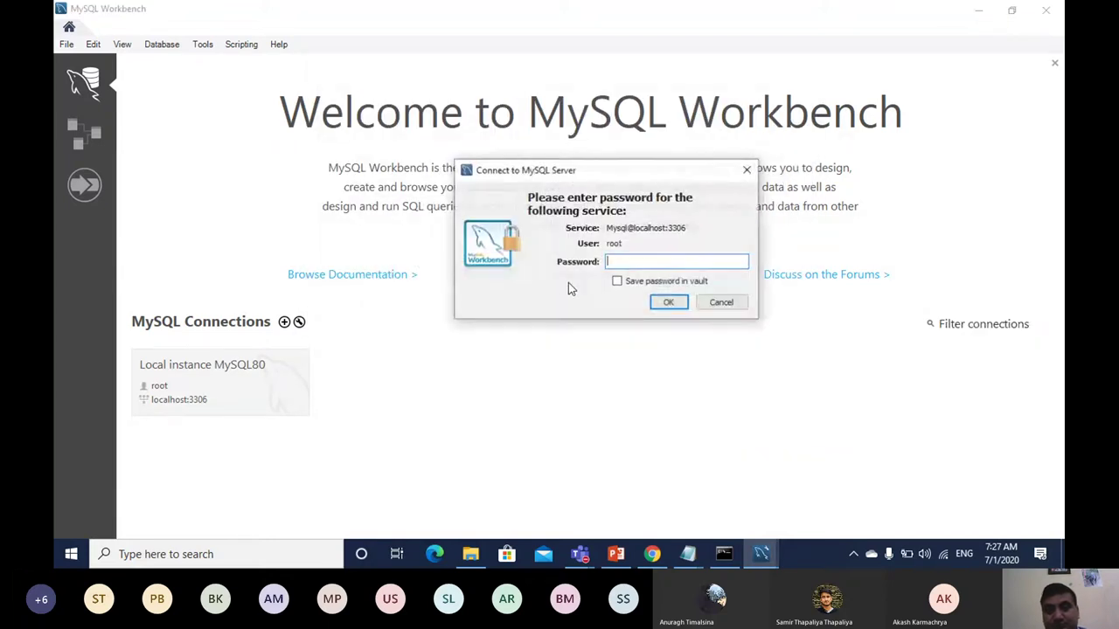
text(***)
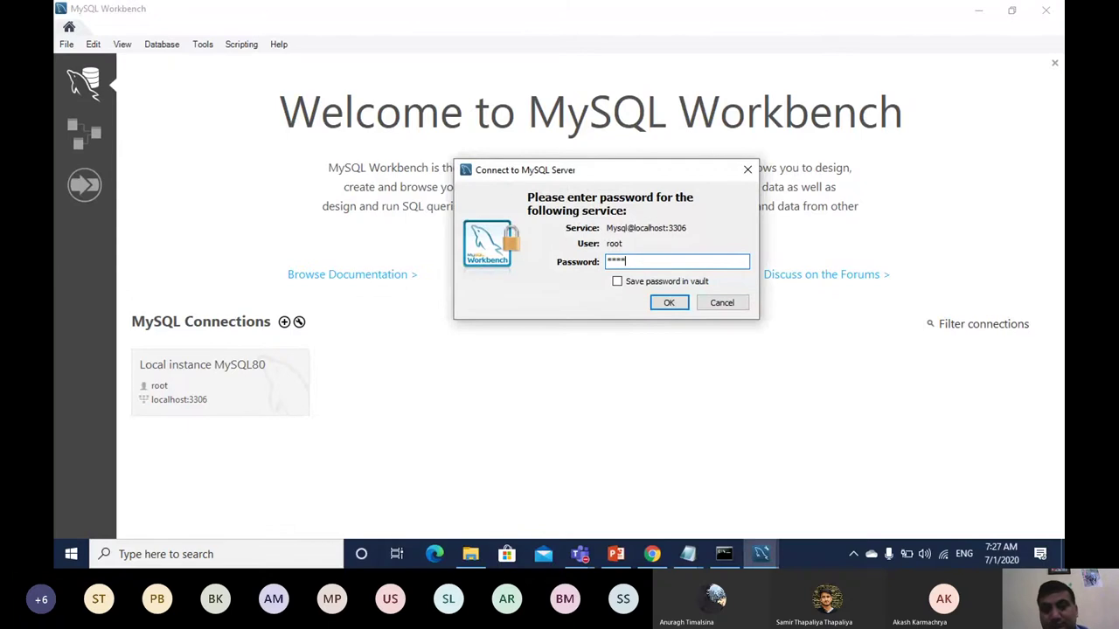
click(669, 303)
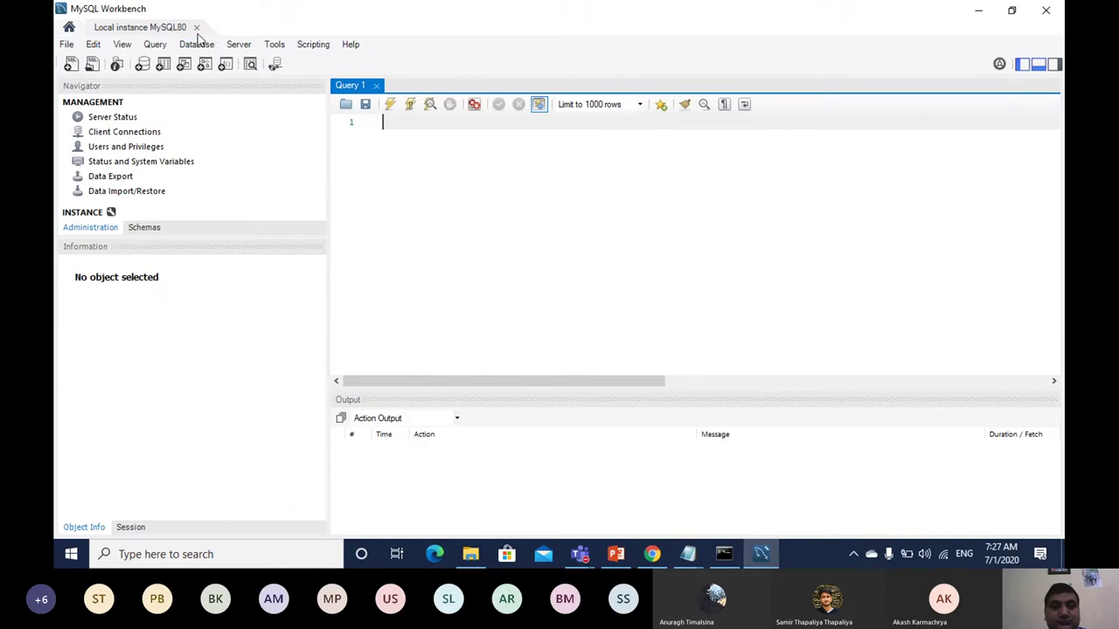
Step: Choose Data Export from Workbench's Server menu
click(200, 44)
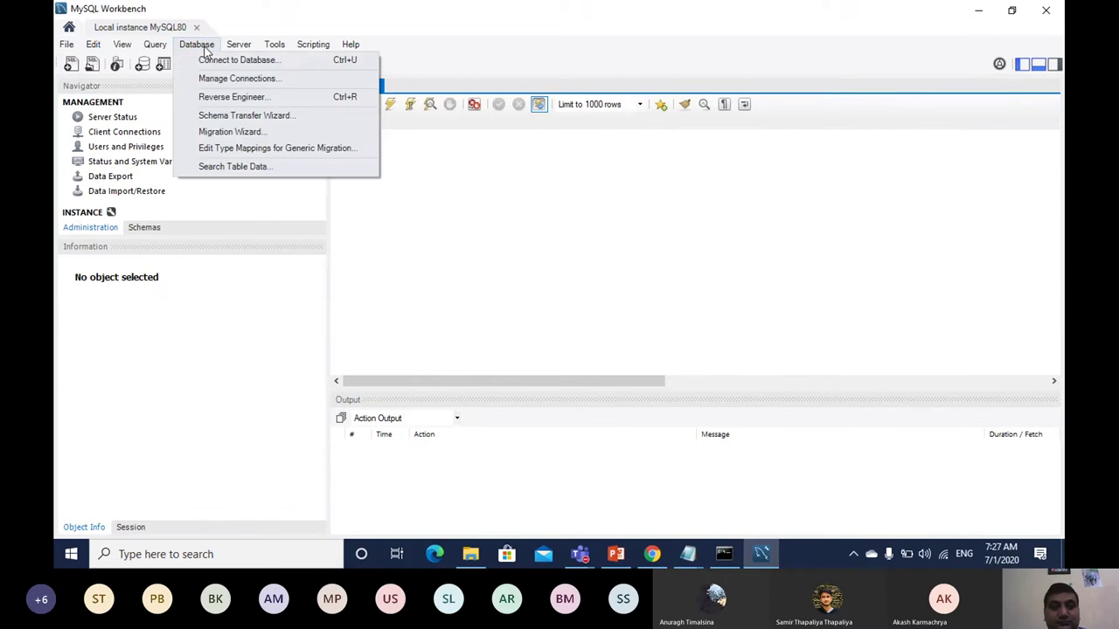
mouse_move(245, 50)
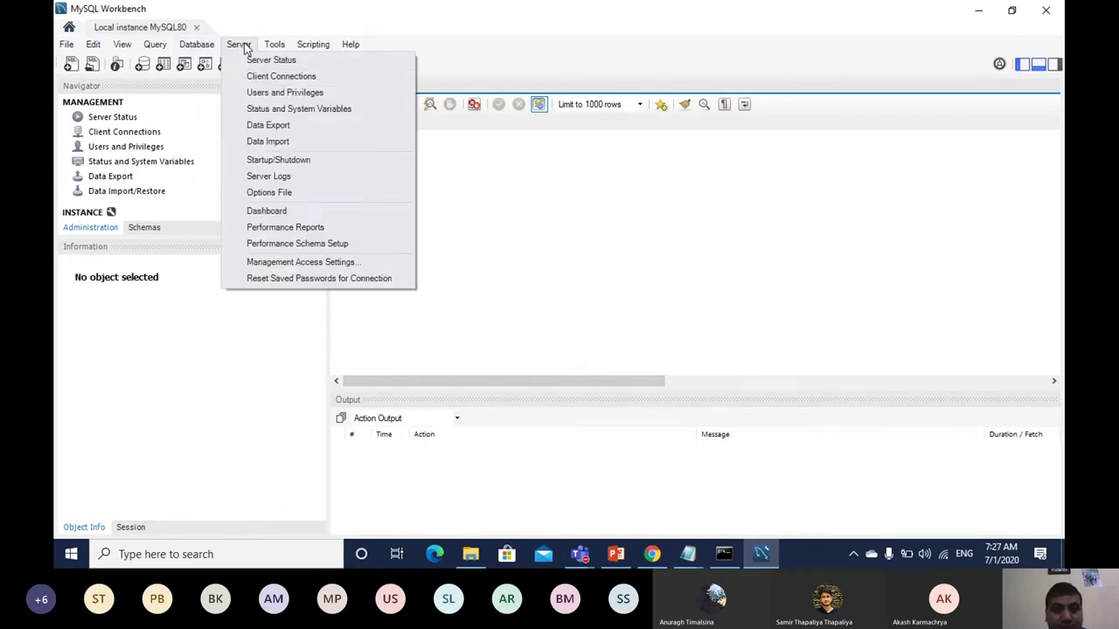
click(279, 128)
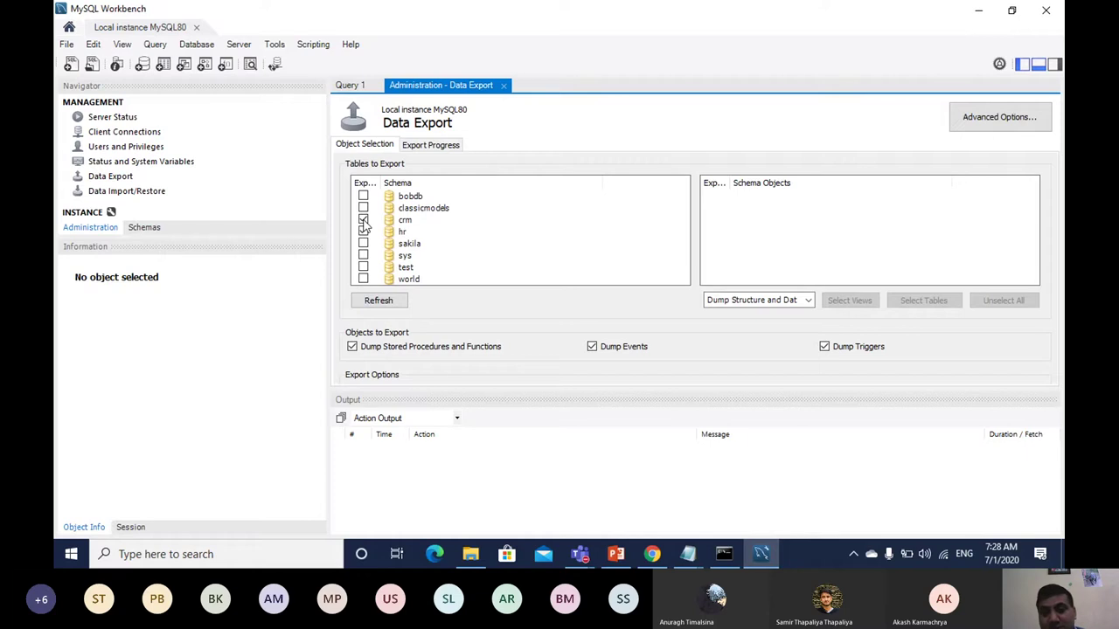
click(809, 302)
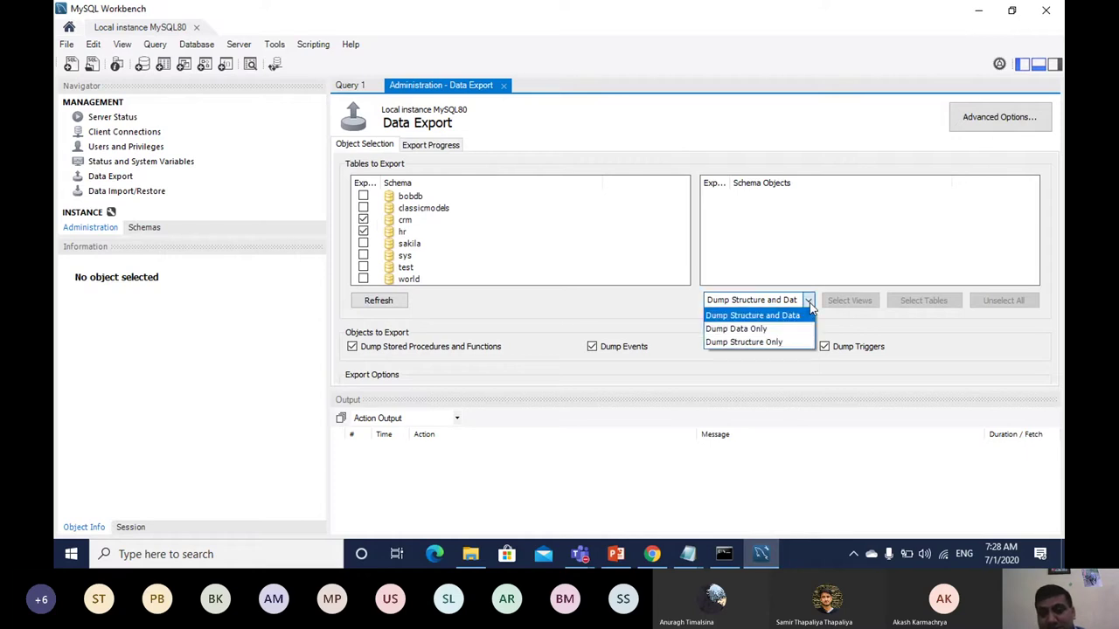
click(748, 318)
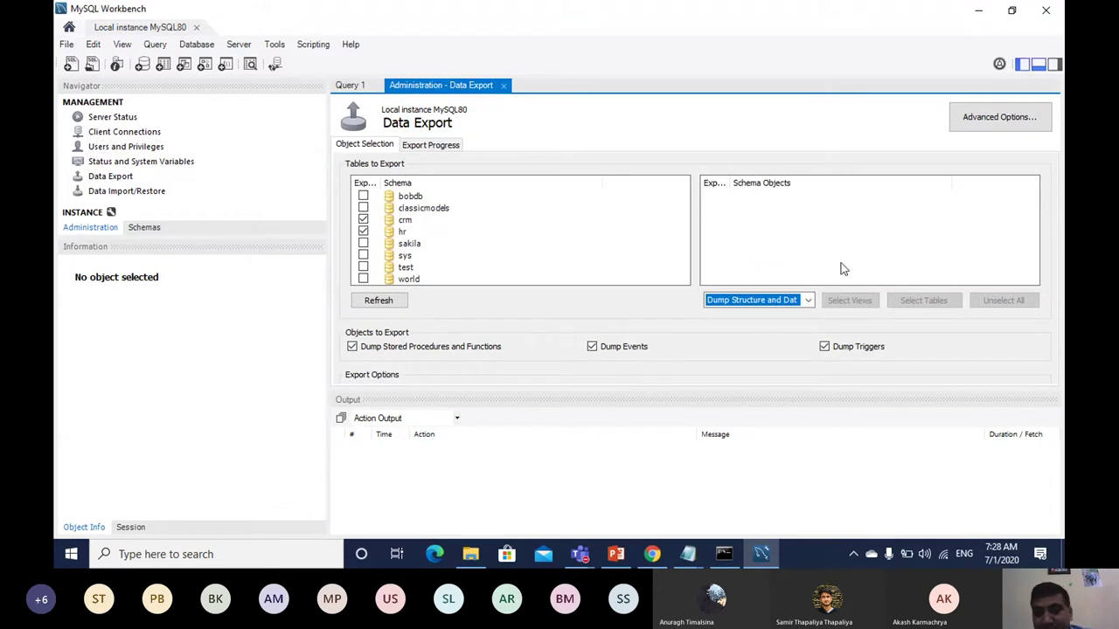
click(985, 120)
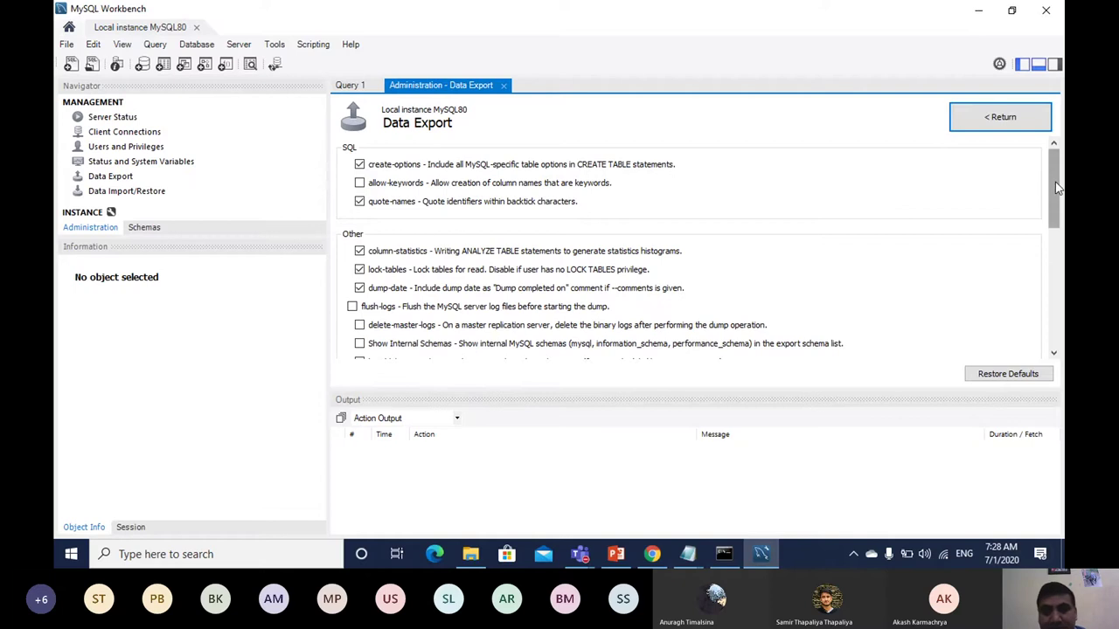
drag(1055, 182, 1042, 316)
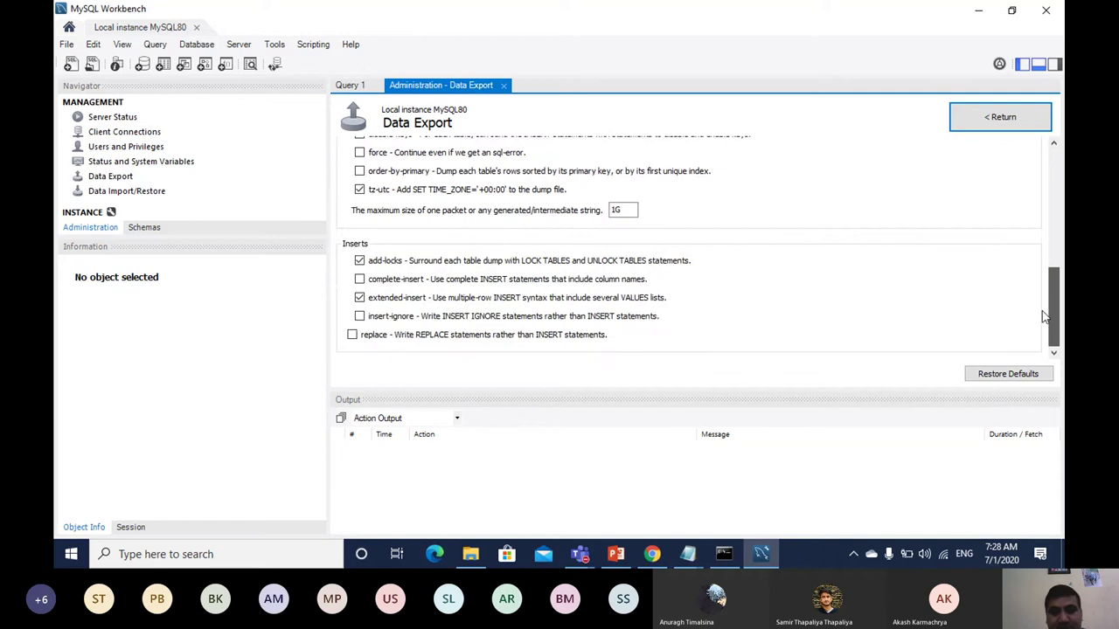
drag(1042, 313, 1098, 187)
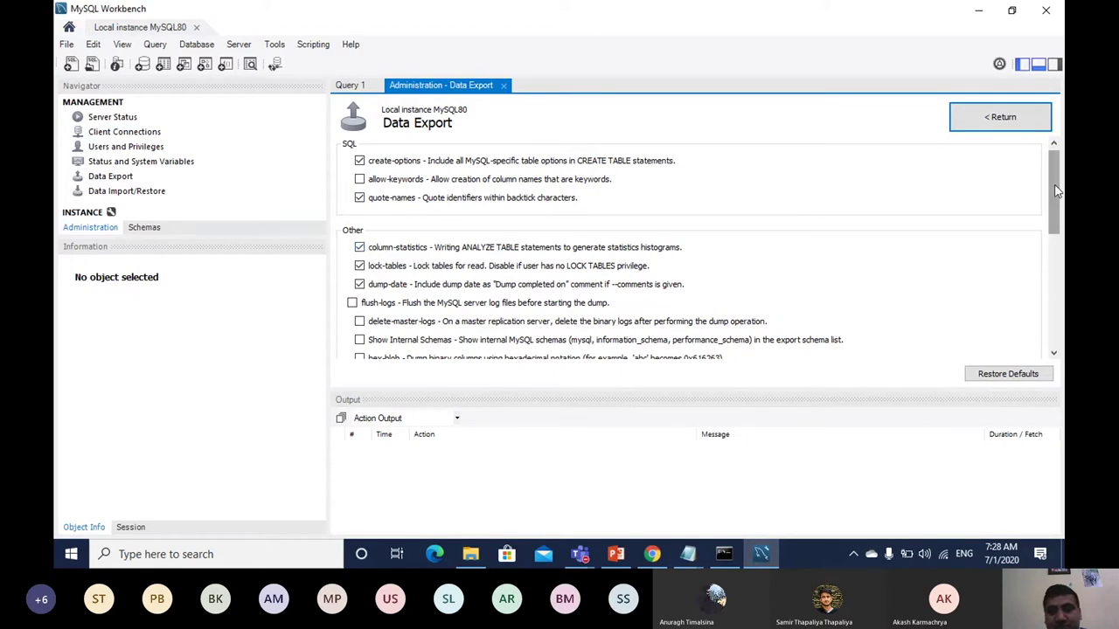
drag(1055, 190, 1040, 216)
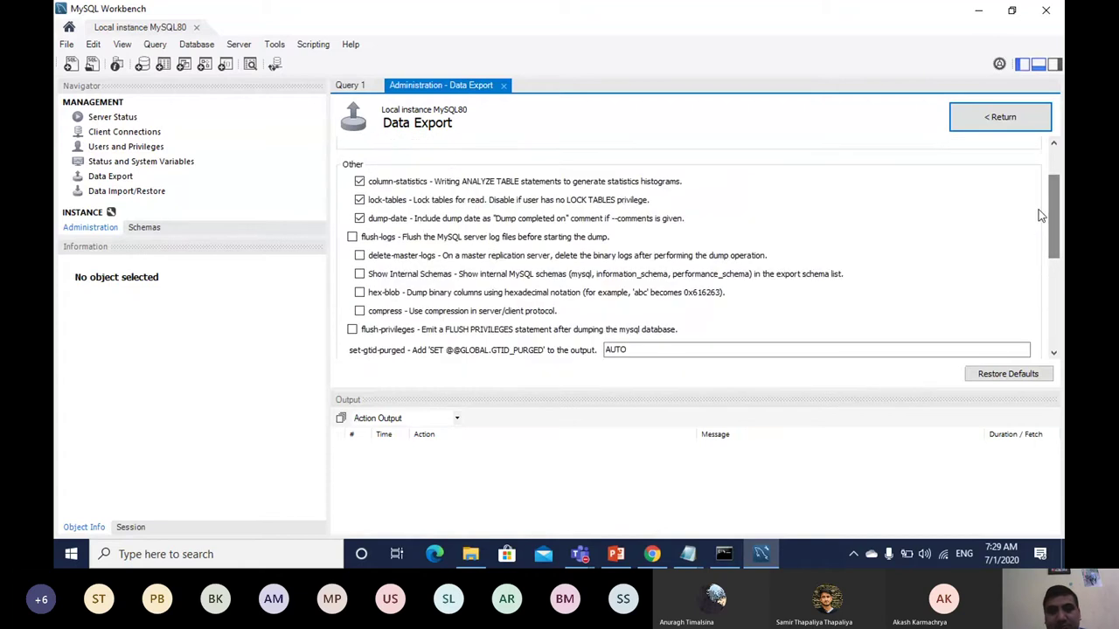
click(999, 118)
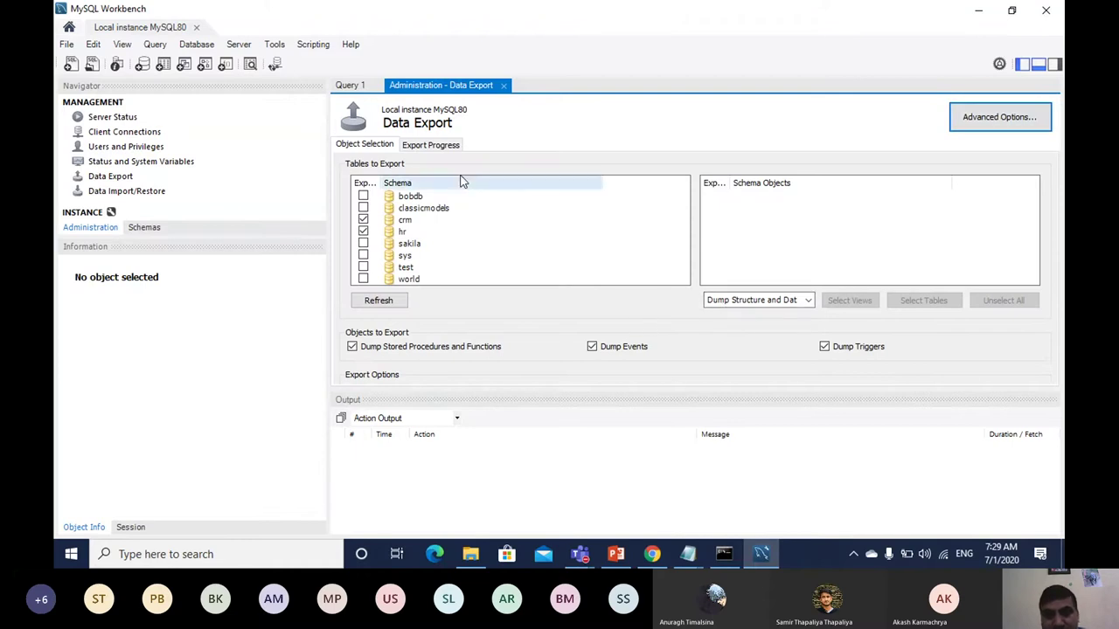
Step: Toggle between the Export Progress and Object Selection tabs, then show Advanced Options
click(441, 147)
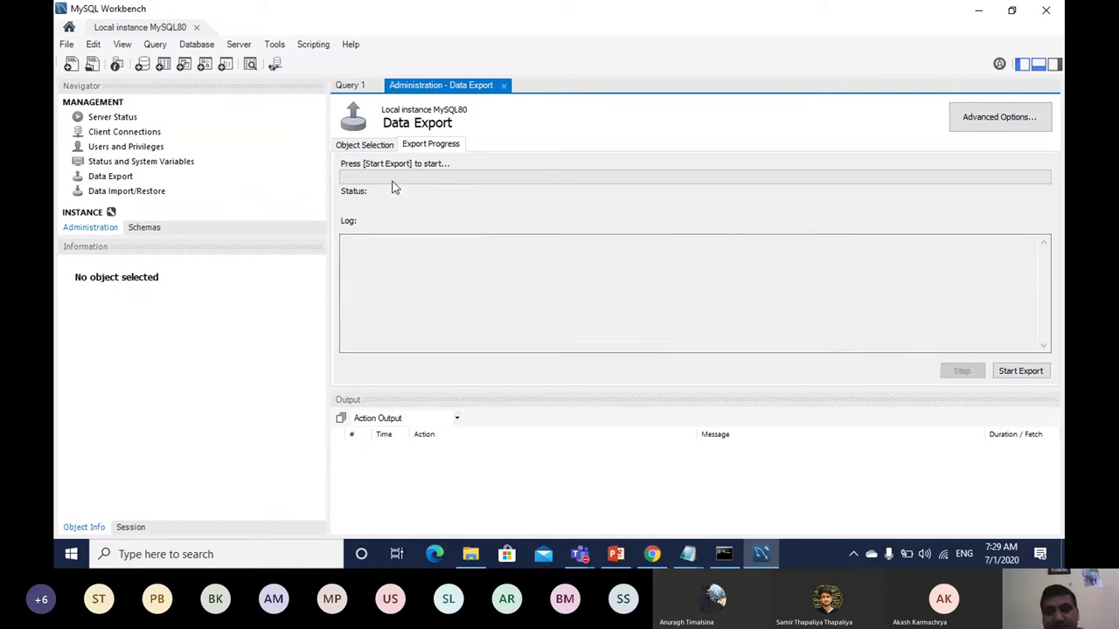
click(359, 147)
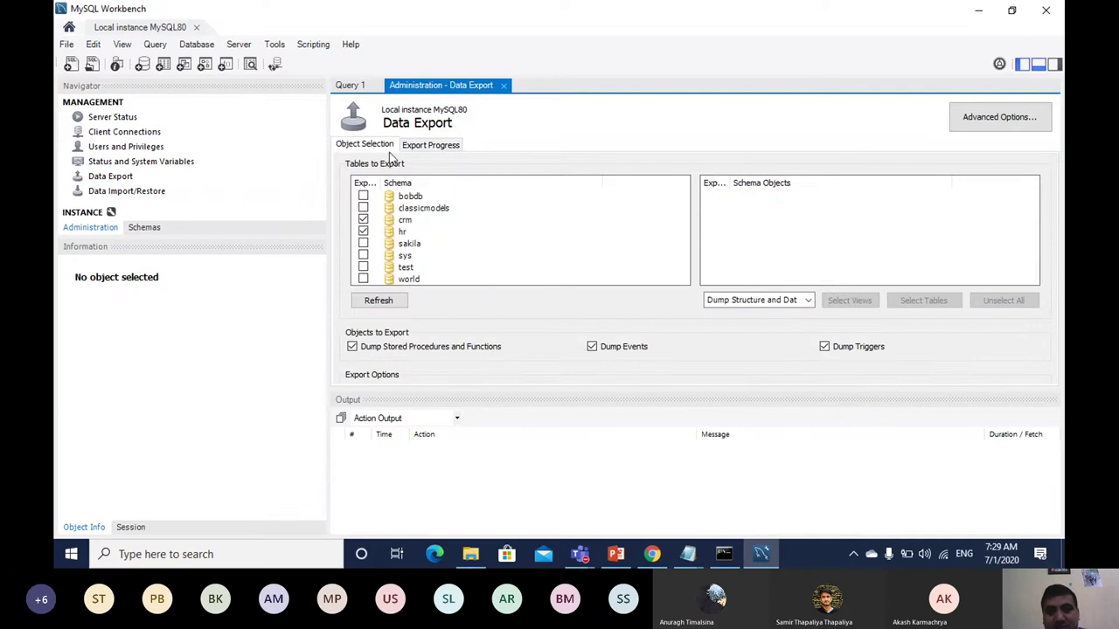
click(416, 149)
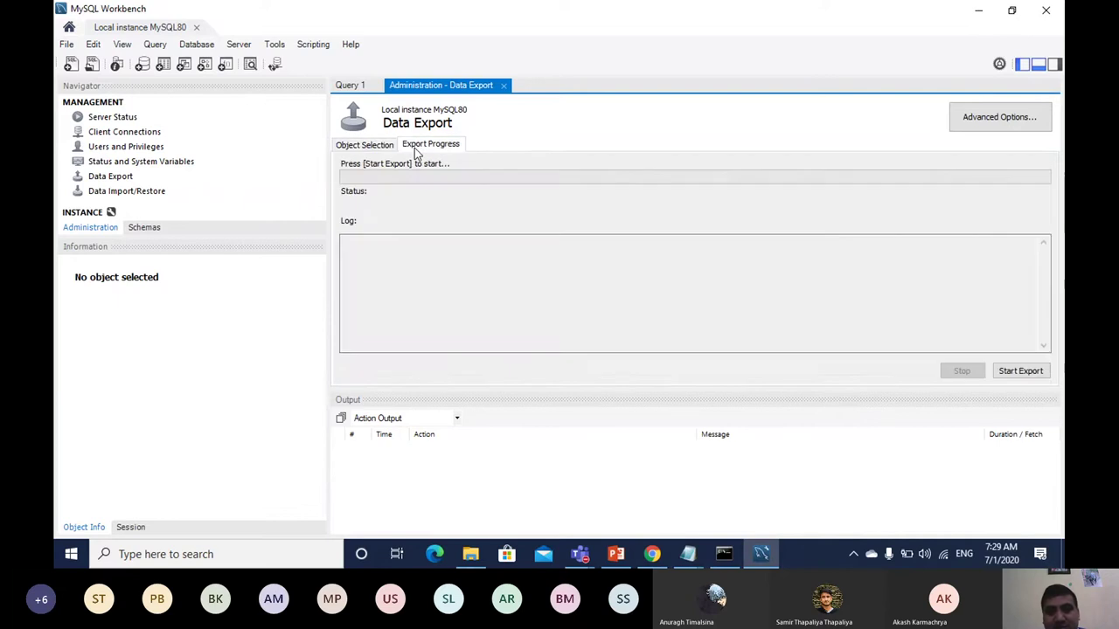
click(363, 147)
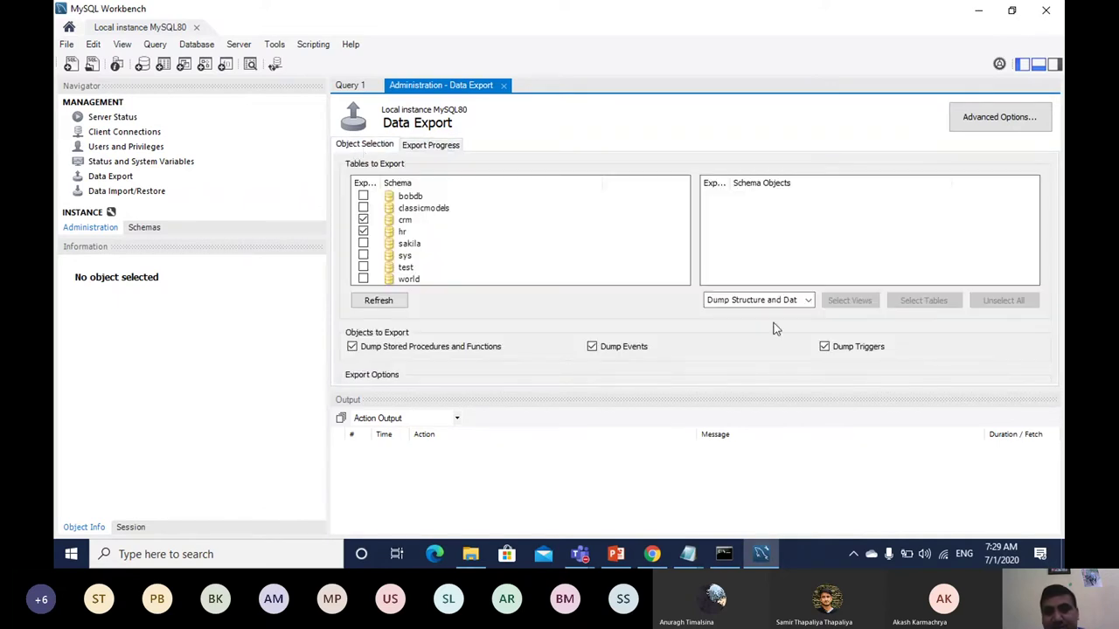
click(990, 128)
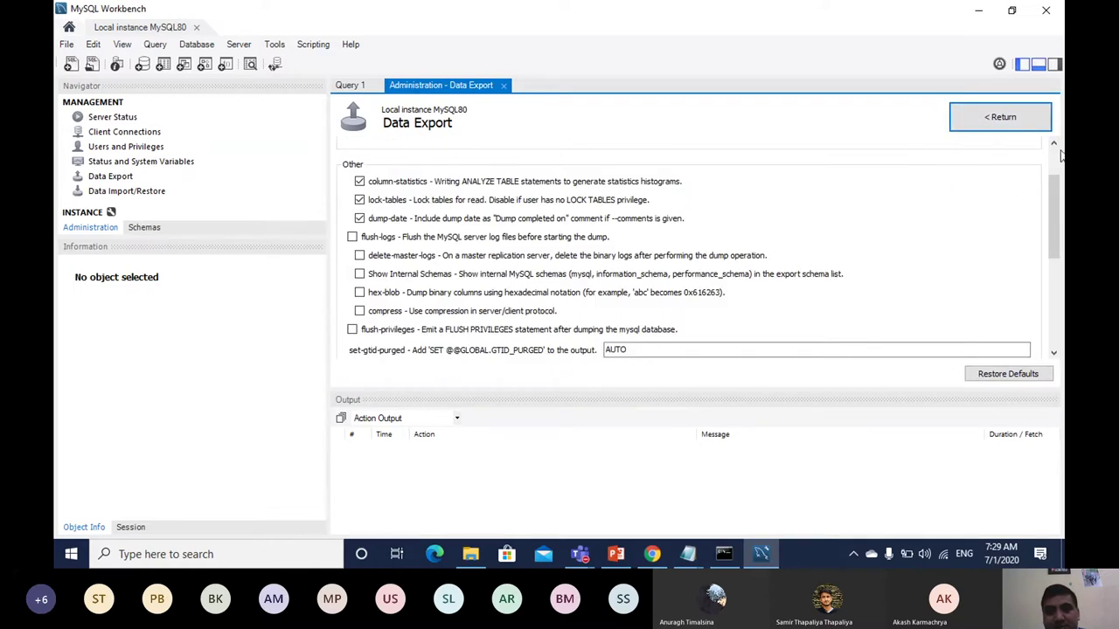
Step: Scroll the advanced options to the Inserts section, then switch to the mysql backup deck
drag(1057, 201, 1033, 293)
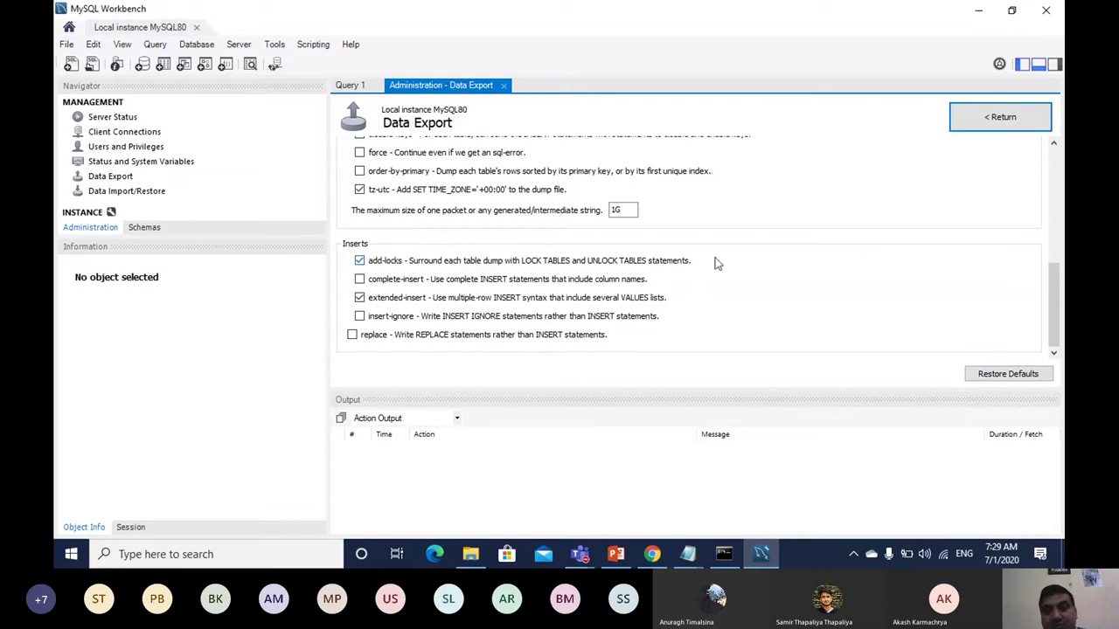
click(615, 554)
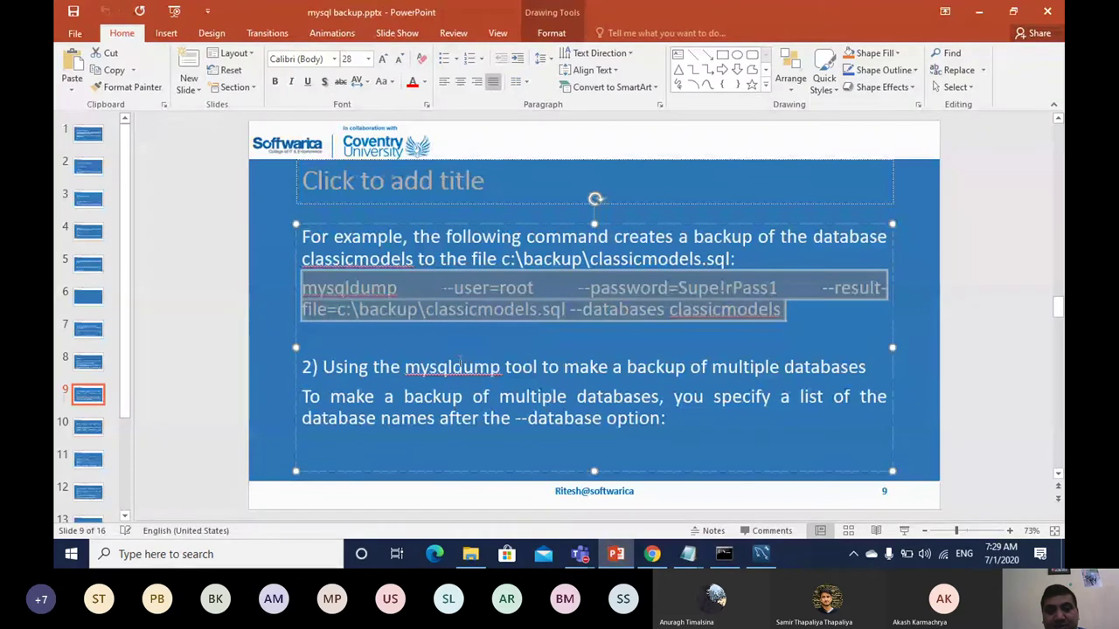
Step: Run the slide show from slide 9 to slide 10, exit it, and return to Workbench
click(908, 530)
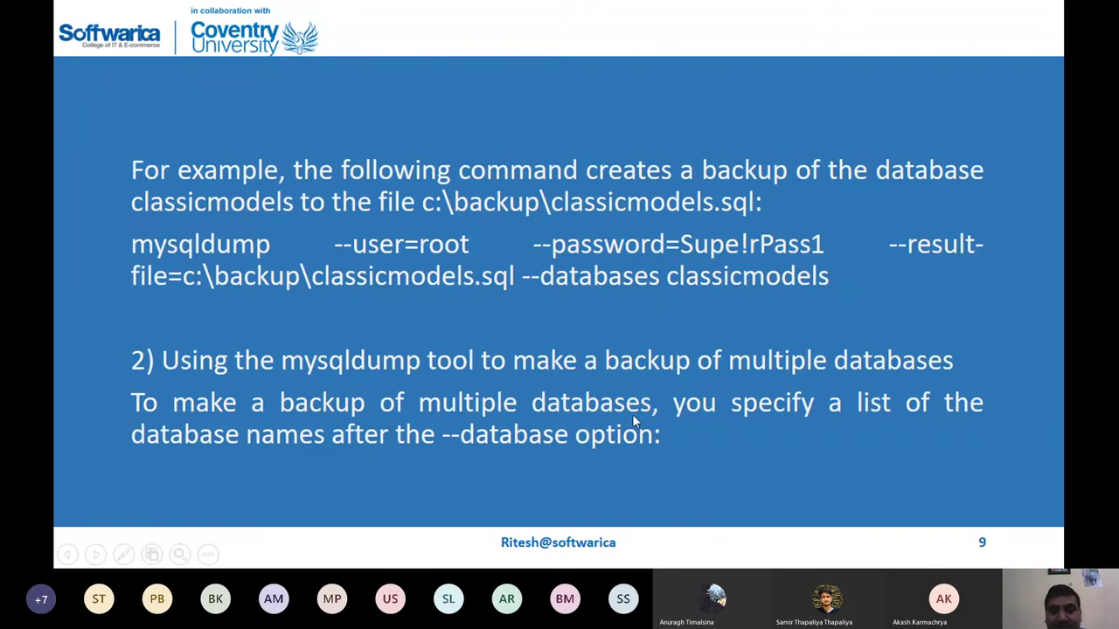
click(587, 454)
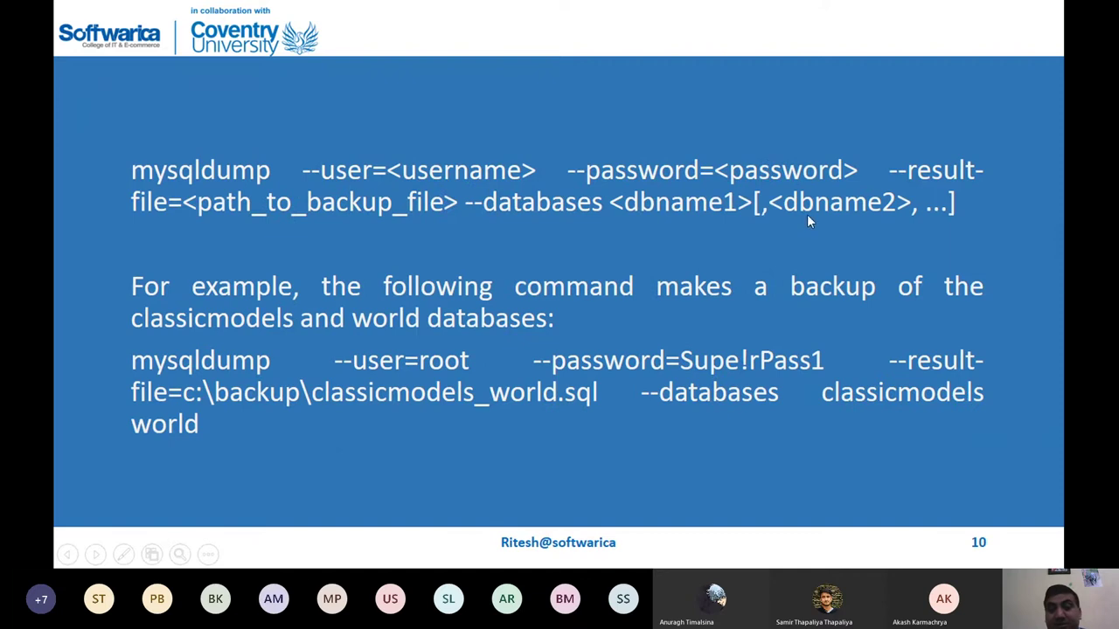
key(Escape)
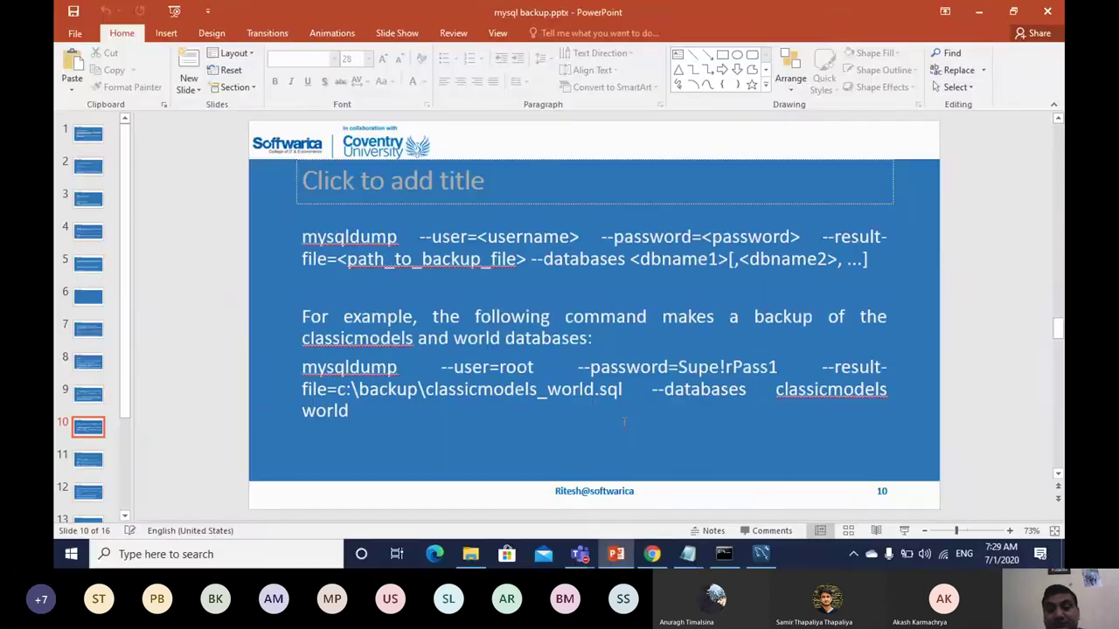
mouse_move(653, 554)
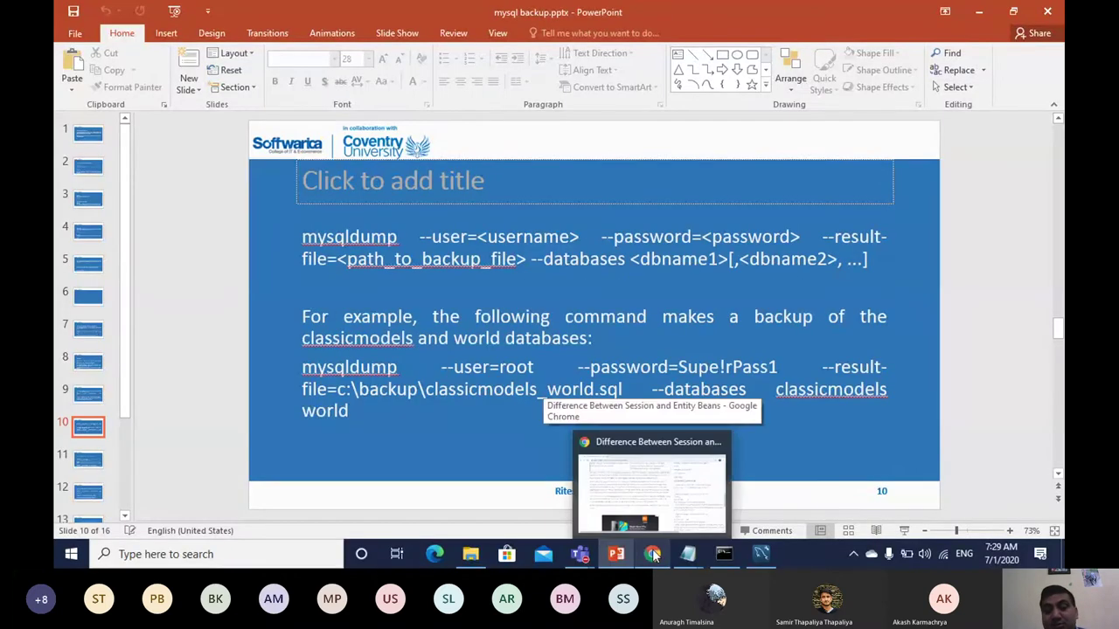
click(761, 554)
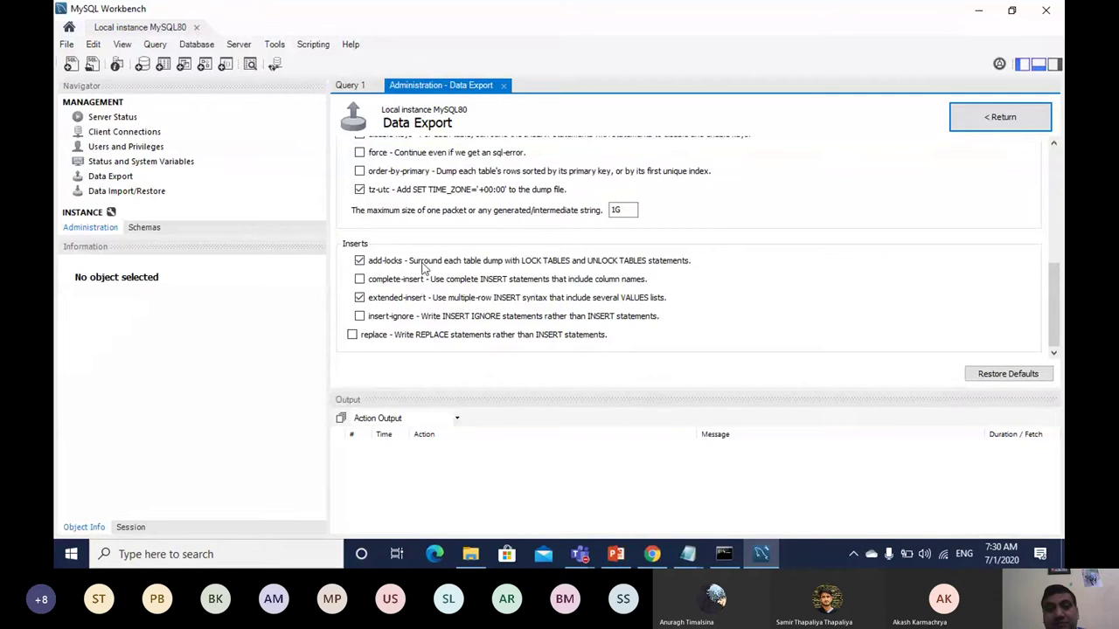
Step: Go back to the main Data Export page and tick the bobdb schema for export
click(1002, 120)
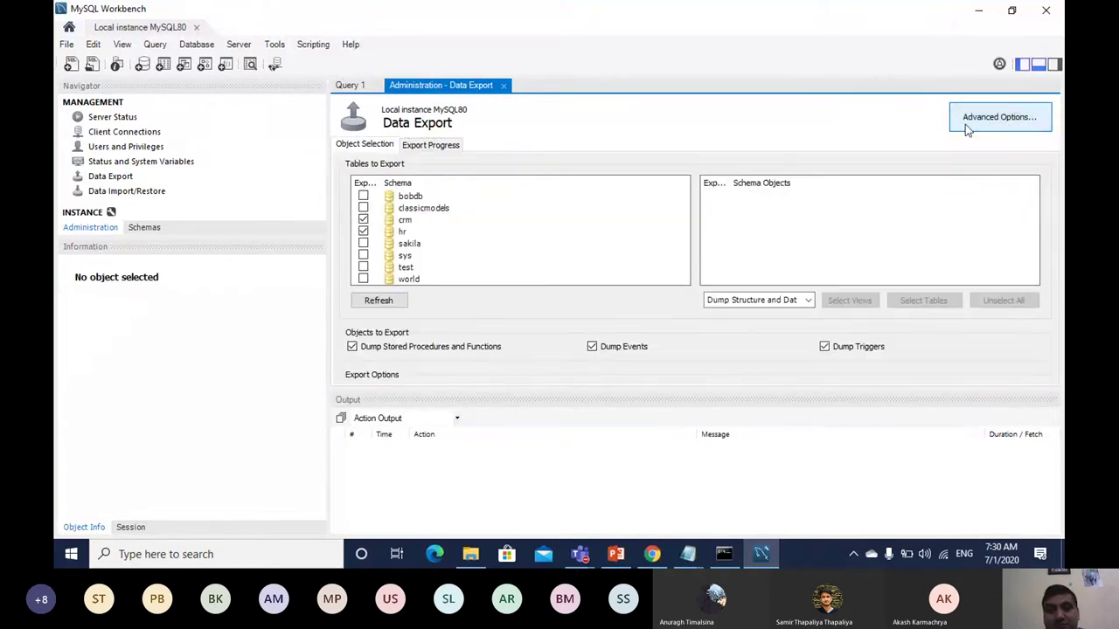
click(362, 196)
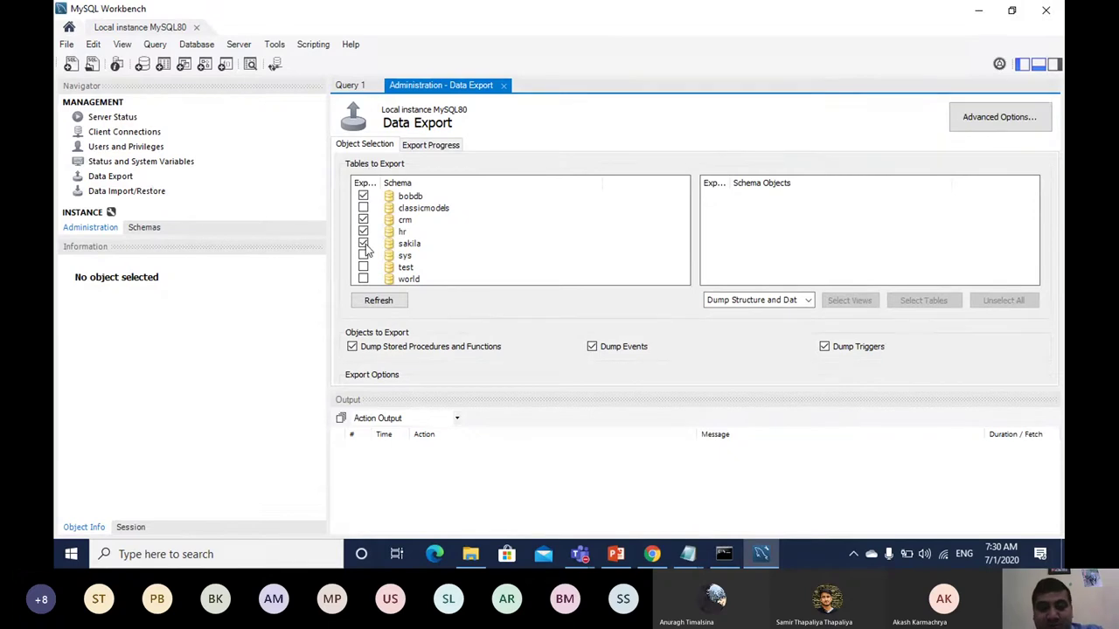
click(652, 554)
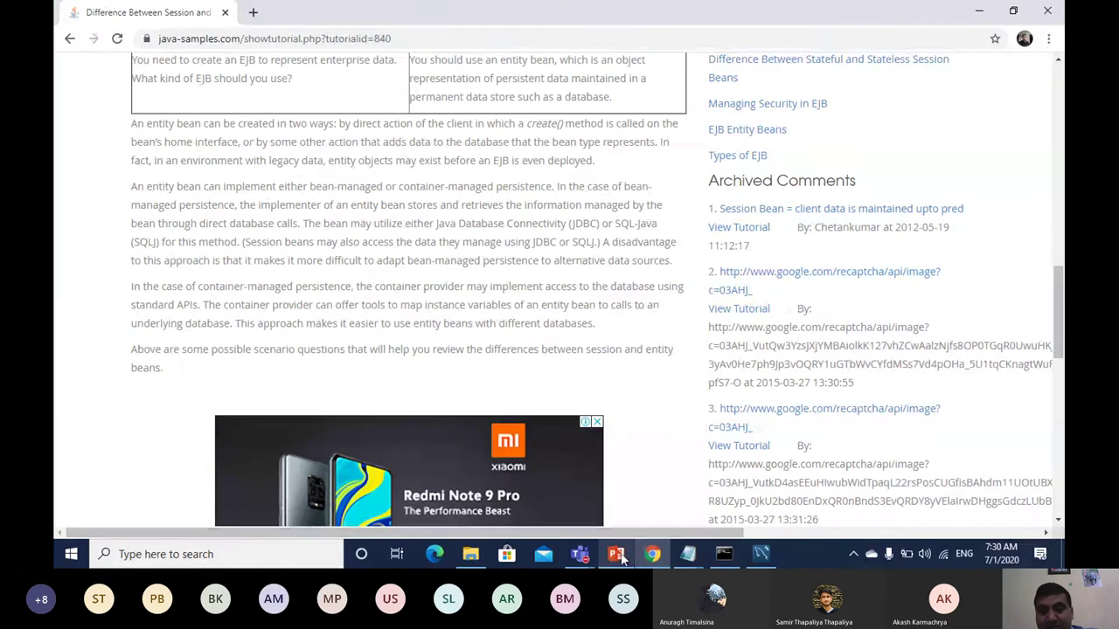
Step: Start the slide show at slide 10 and advance to slide 11 on all-databases backups
click(617, 554)
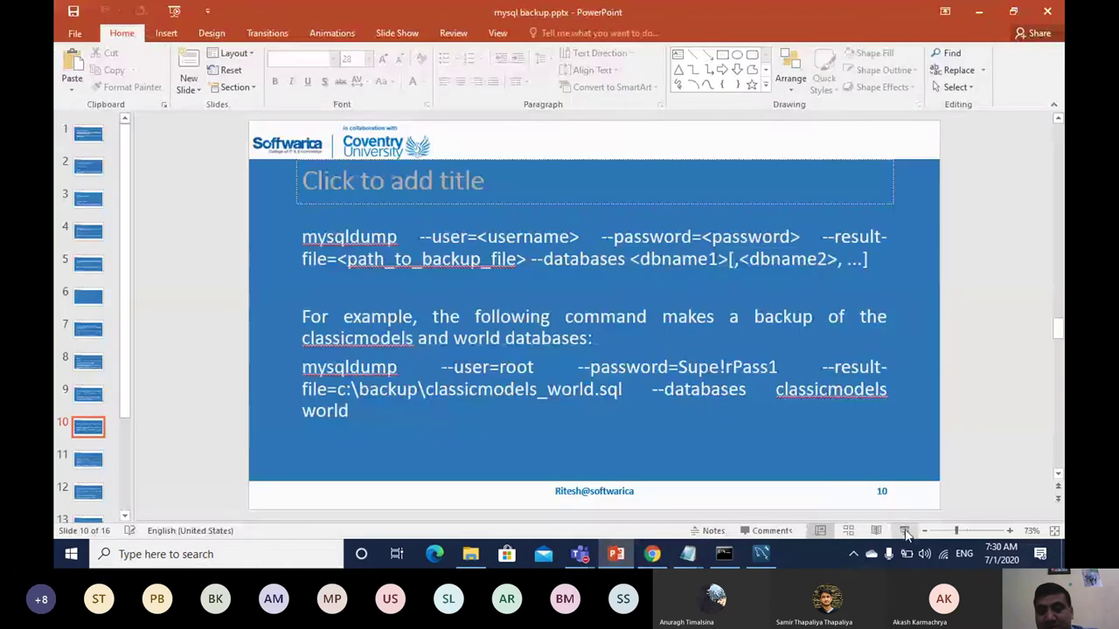
click(903, 531)
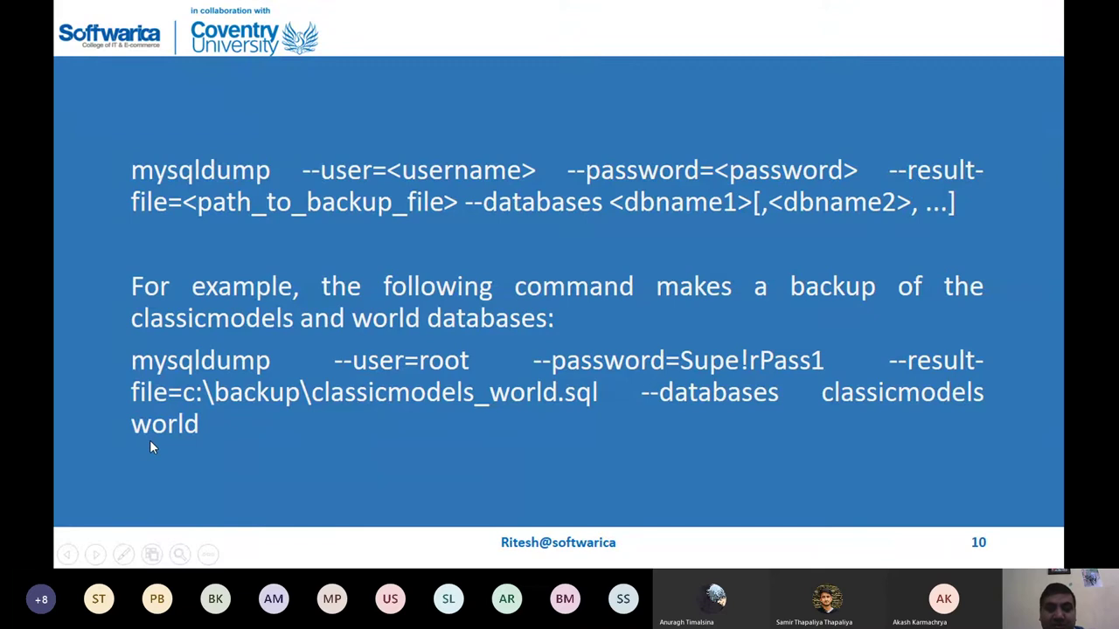
key(Right)
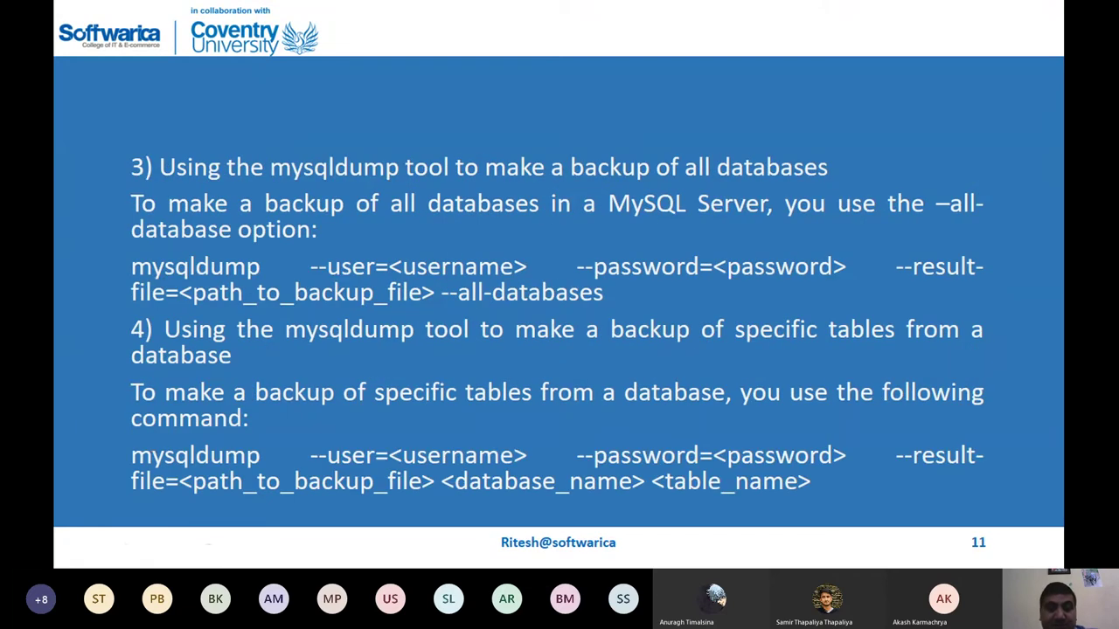
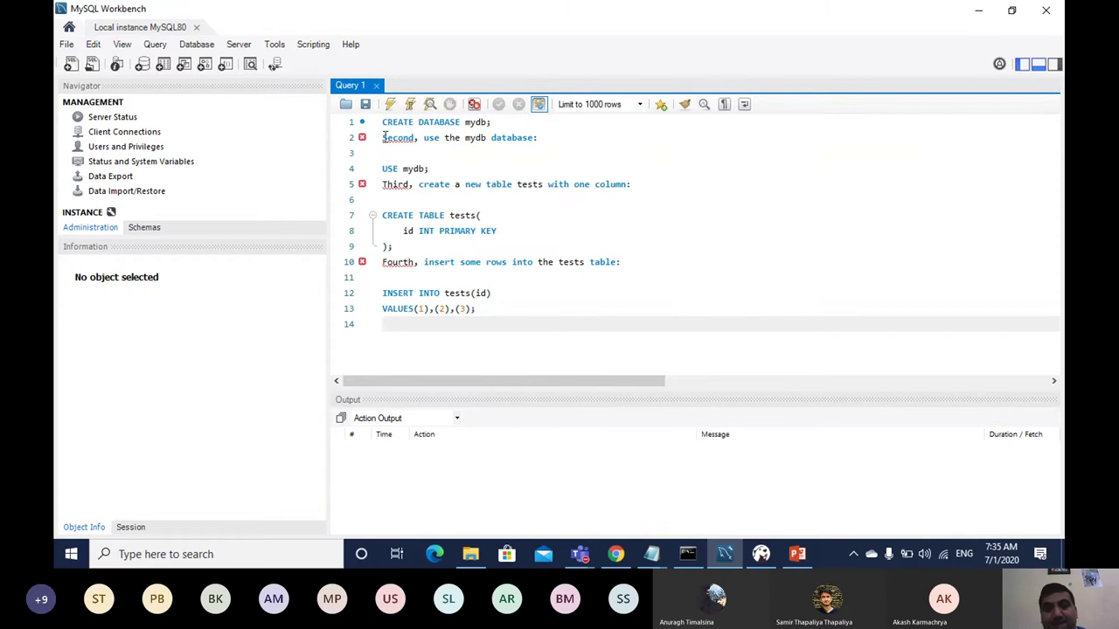
Step: Delete the second, third and fourth instruction comment lines from the script
drag(381, 138, 550, 142)
key(BackSpace)
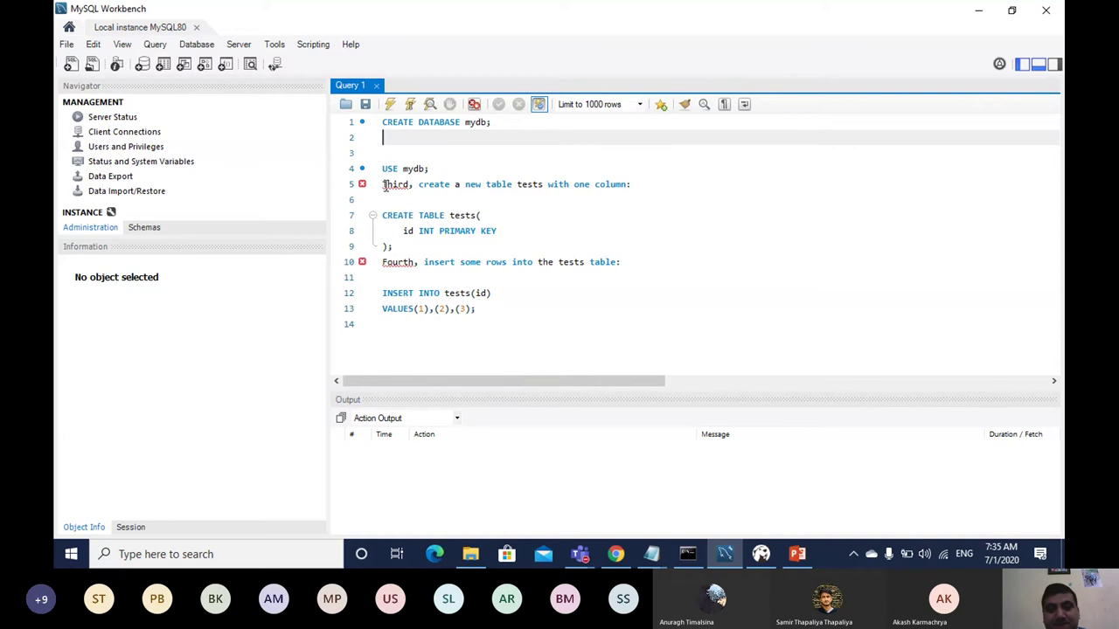
drag(382, 184, 671, 180)
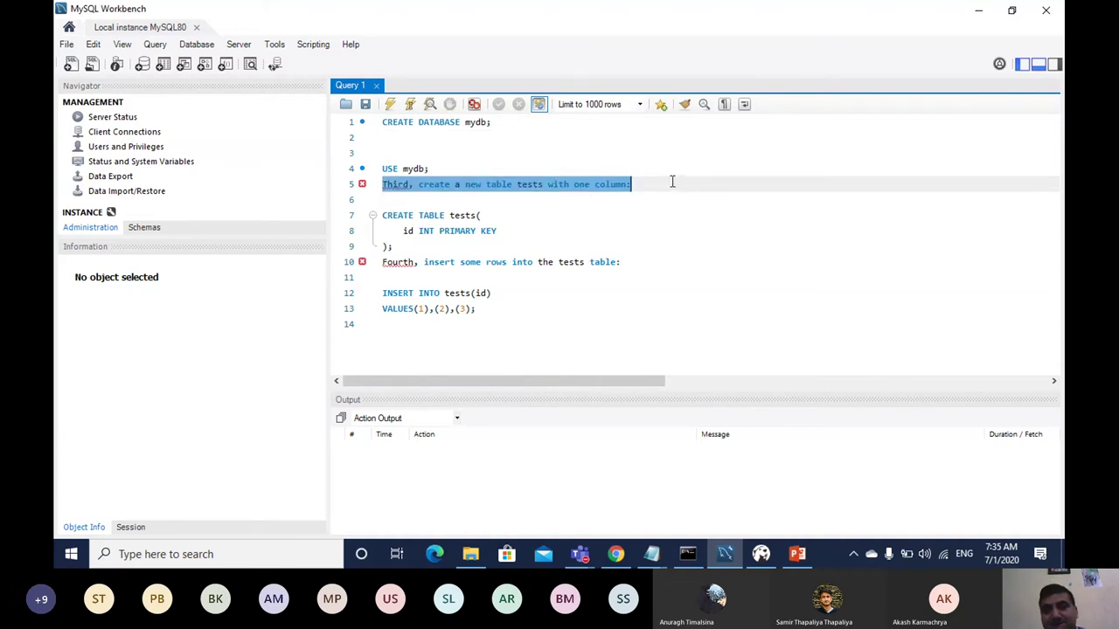
key(BackSpace)
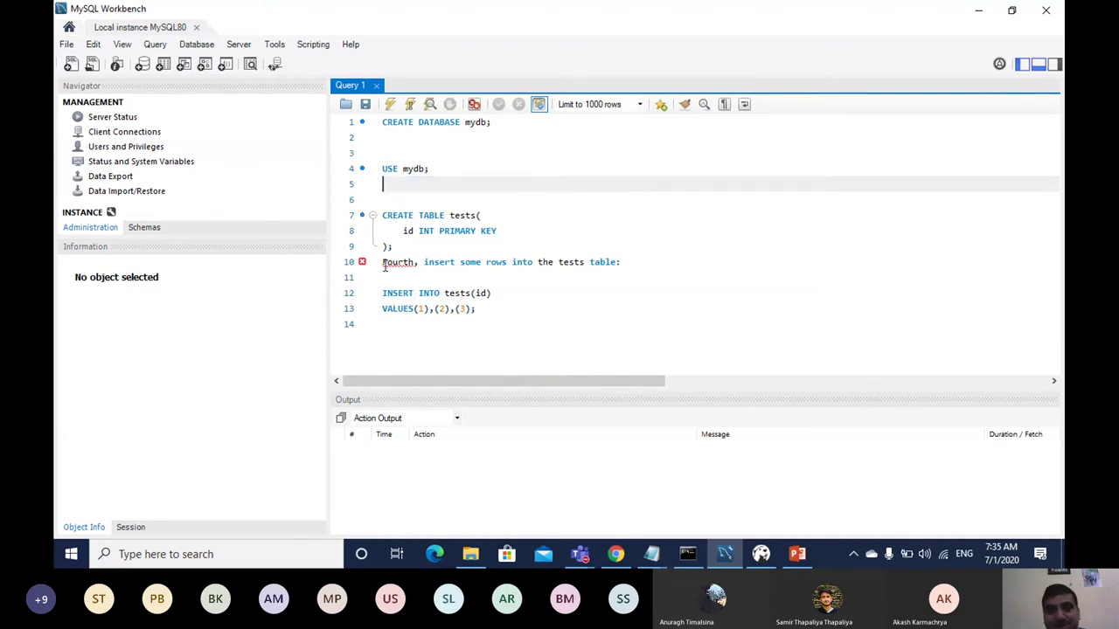
drag(383, 262, 621, 276)
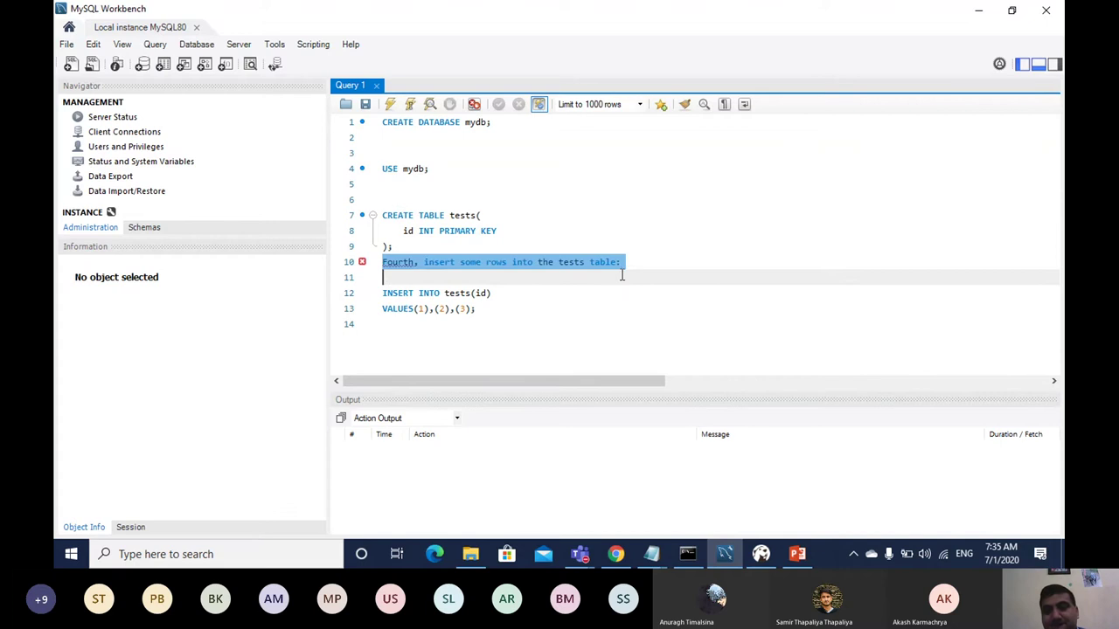
key(BackSpace)
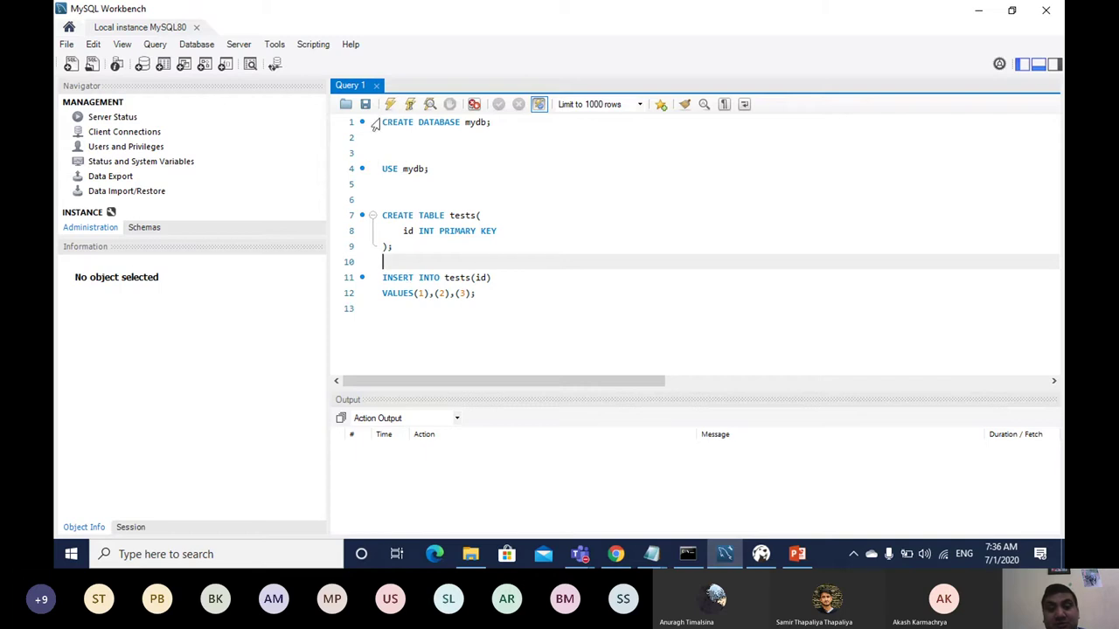
Step: Run the script that creates mydb with a tests table holding 1, 2, 3, then clear the editor
drag(383, 120, 513, 294)
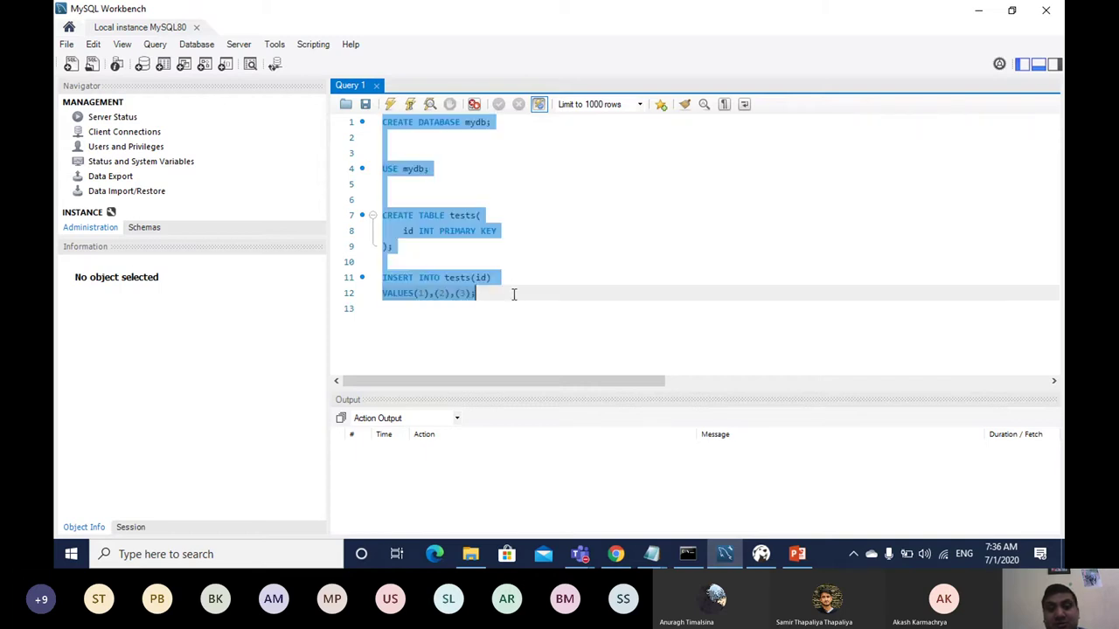
click(391, 104)
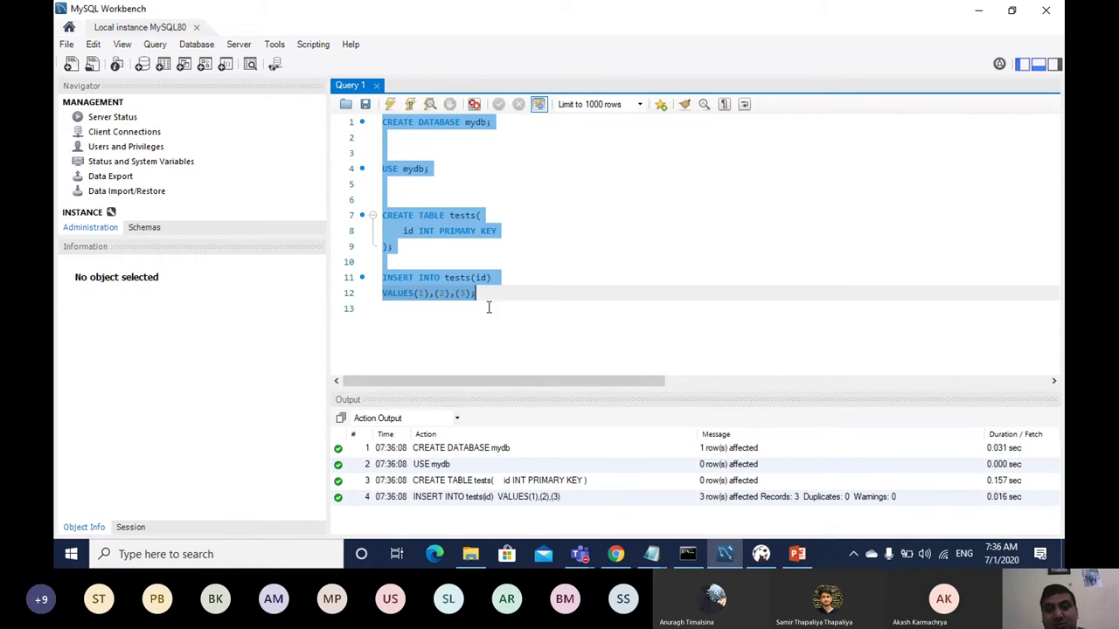
drag(487, 307, 331, 111)
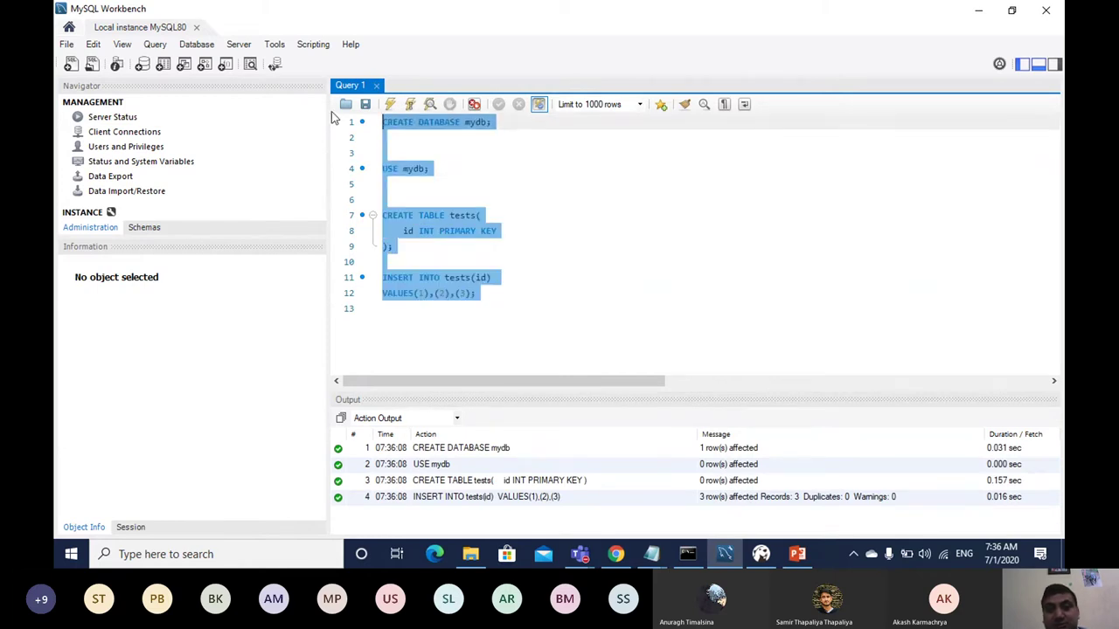
key(Delete)
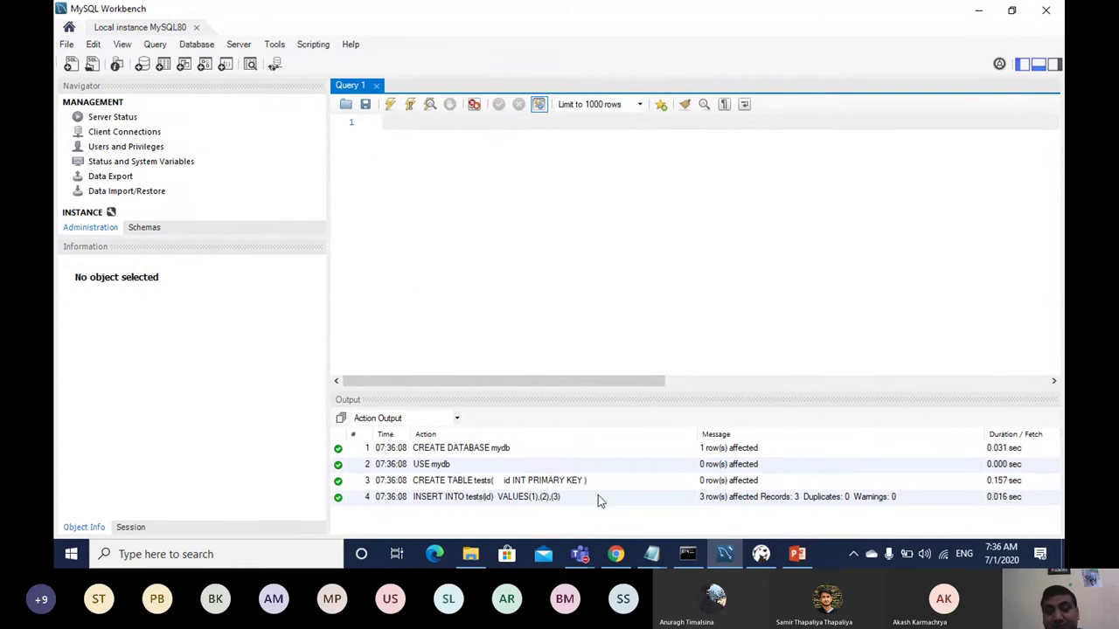
Step: Copy the mysqldump command that backs up mydb from slide 3 of the lecture deck
click(616, 555)
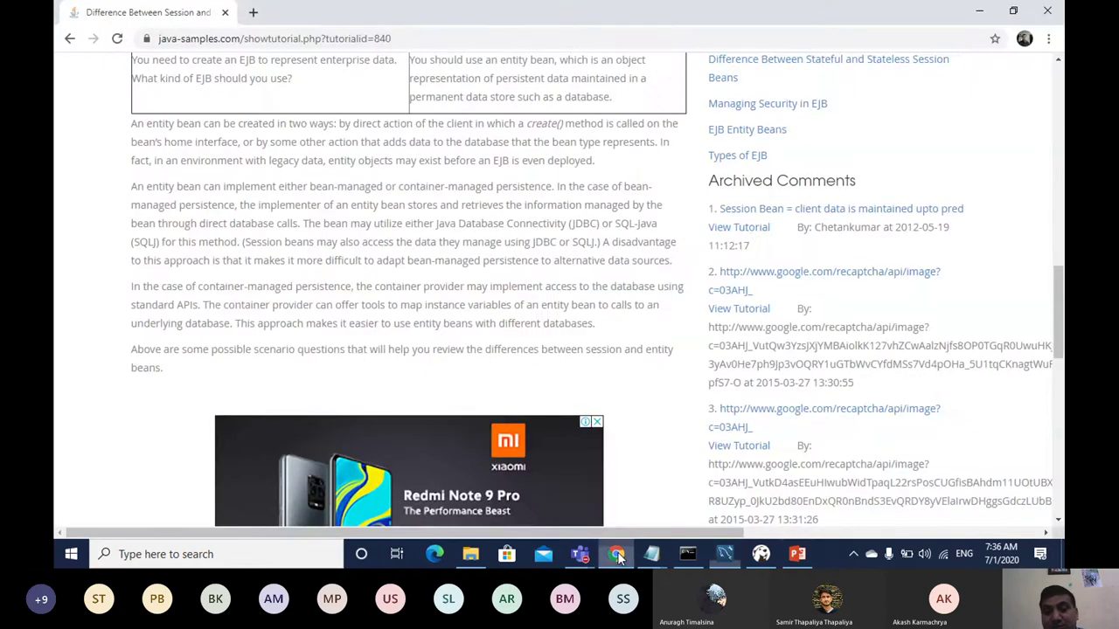
click(797, 554)
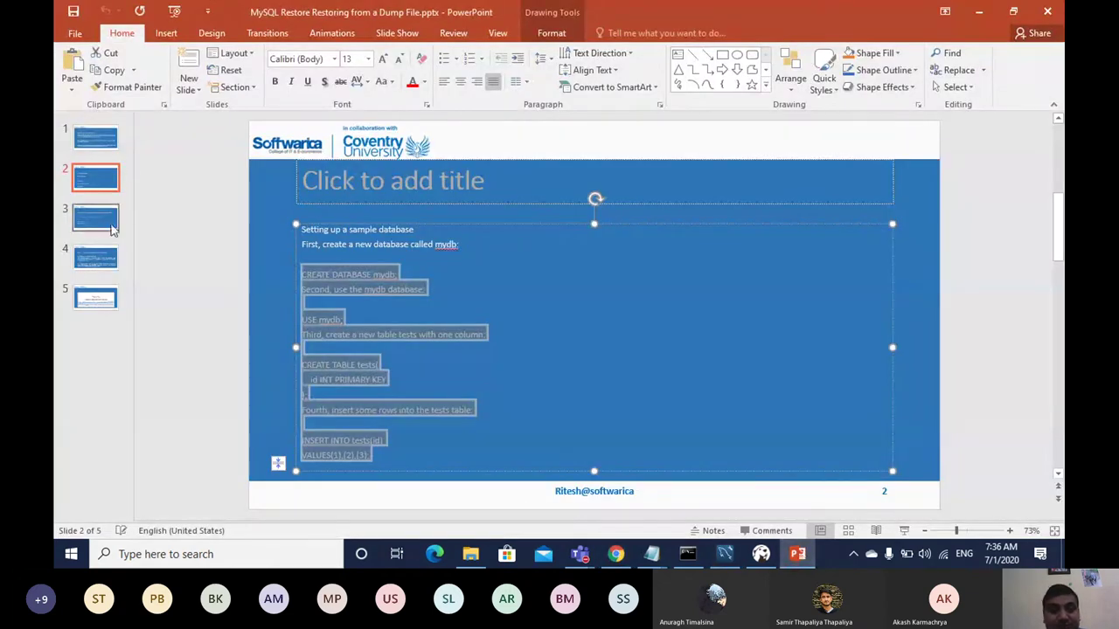
click(101, 224)
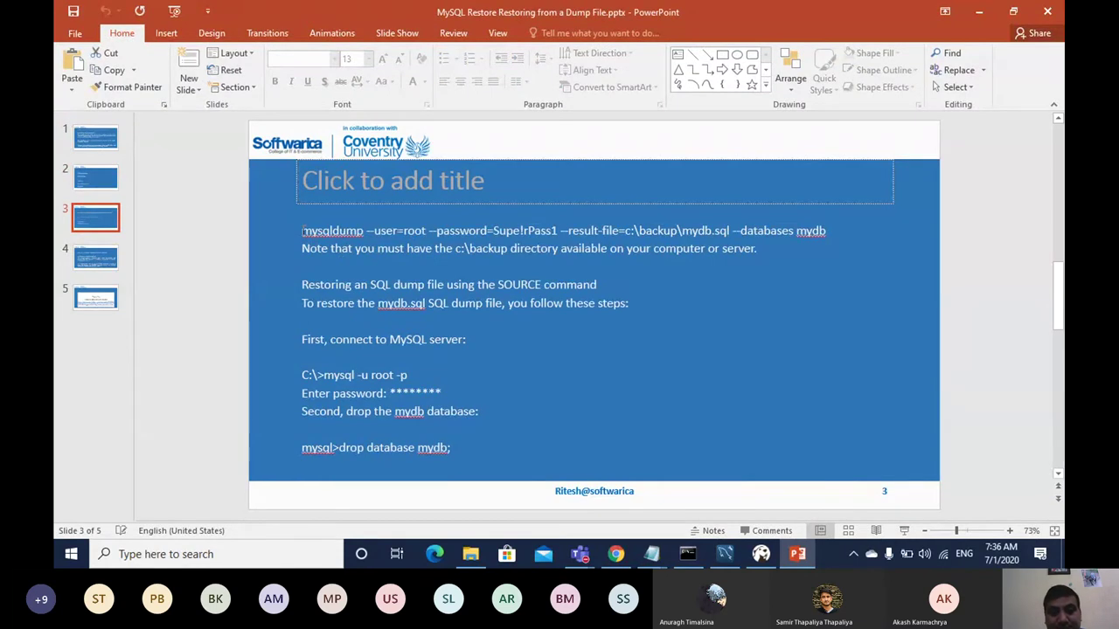
drag(302, 231, 858, 215)
key(ctrl+c)
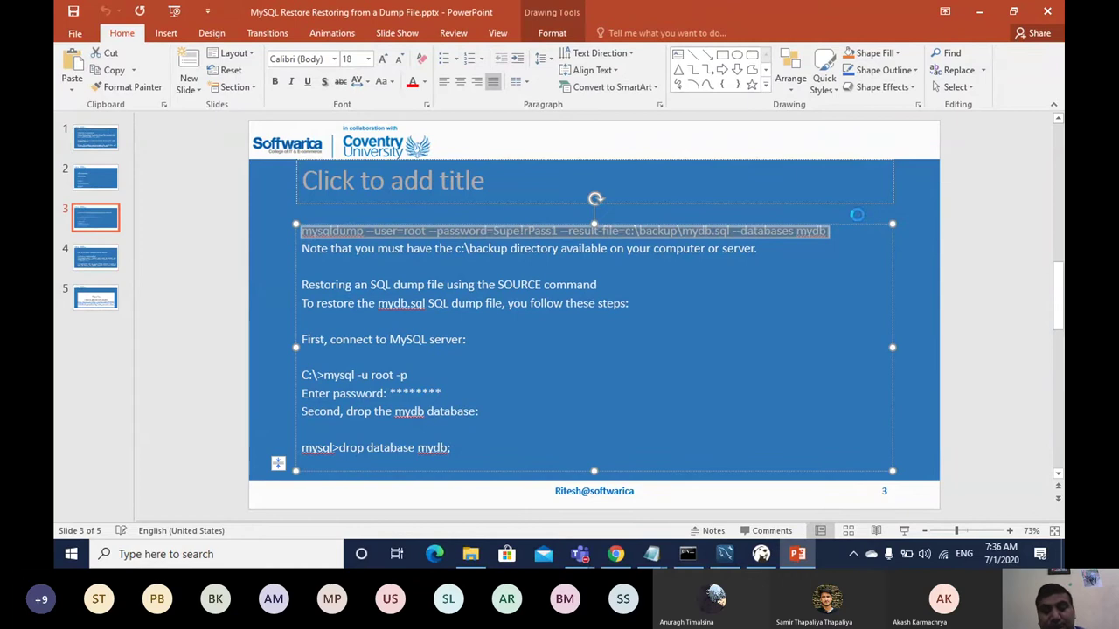
click(651, 553)
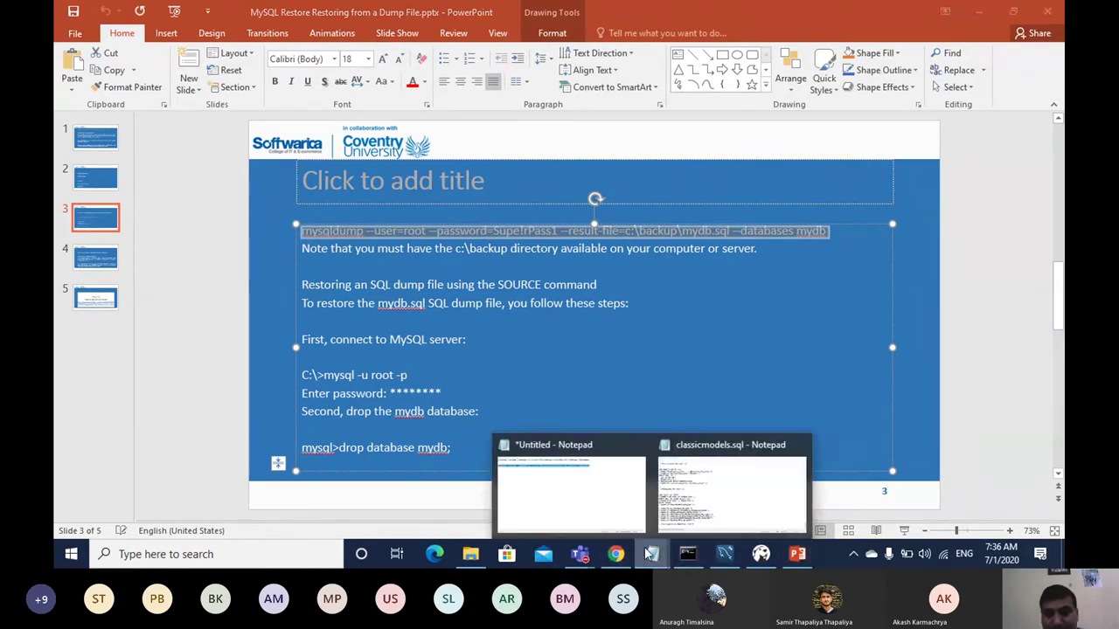
Step: Paste the mysqldump command backing up mydb to c:\backup\mydb.sql on a new Notepad line
click(618, 517)
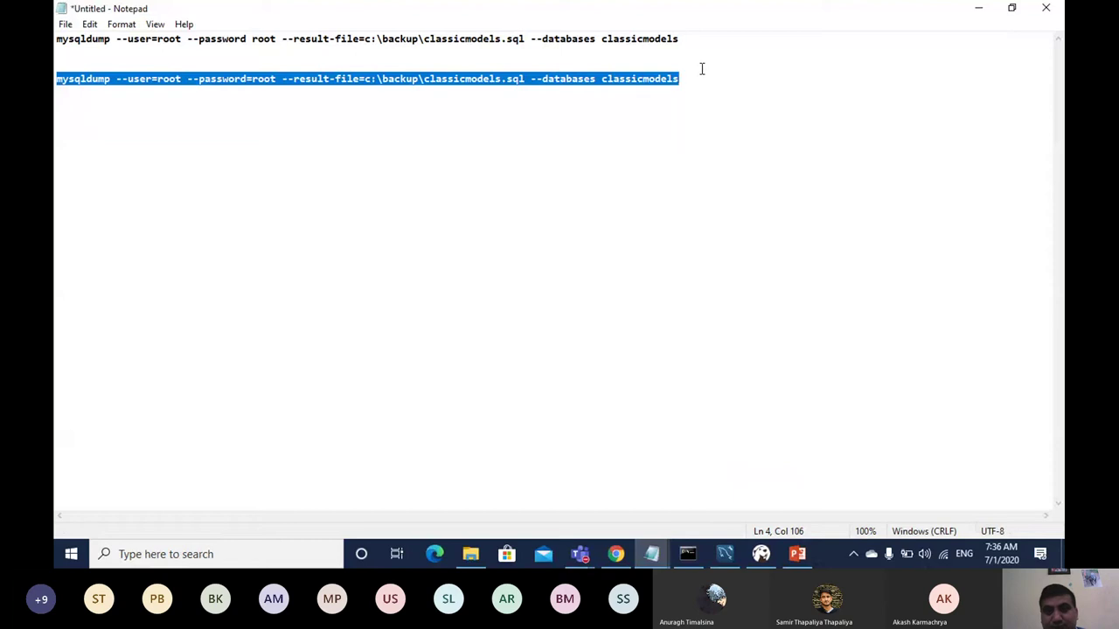
click(698, 74)
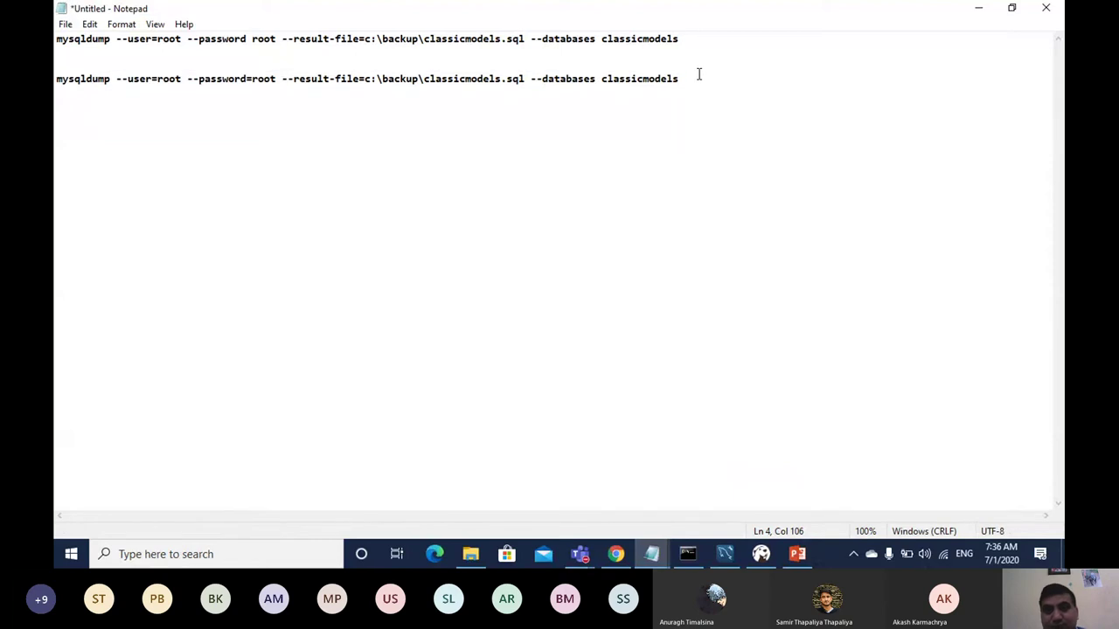
key(Return)
key(Return)
key(Return)
key(ctrl+v)
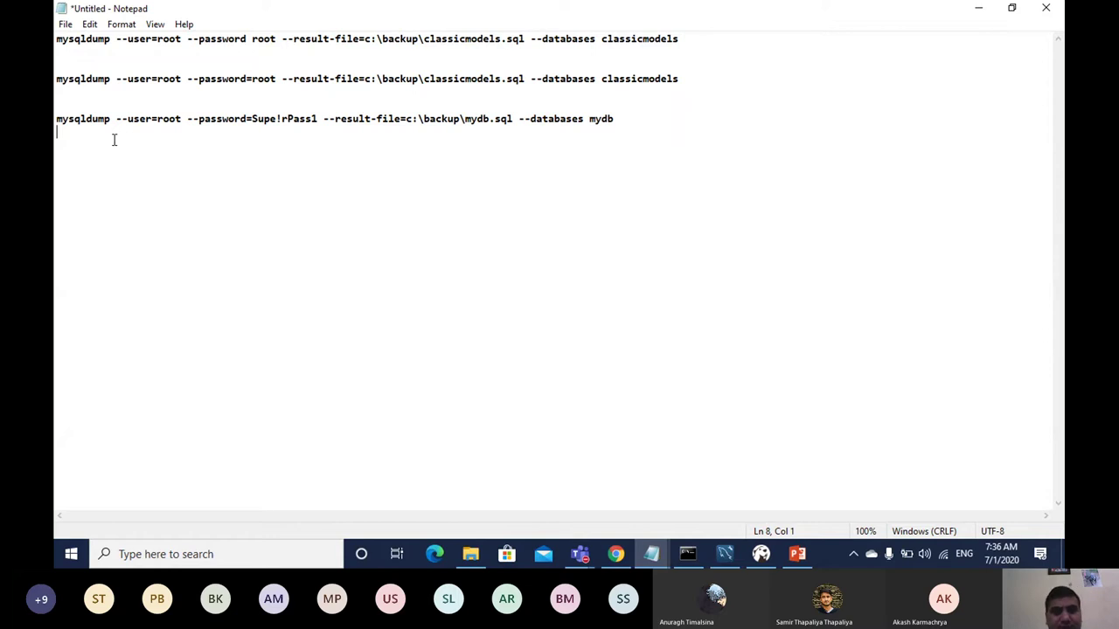
drag(56, 118, 659, 120)
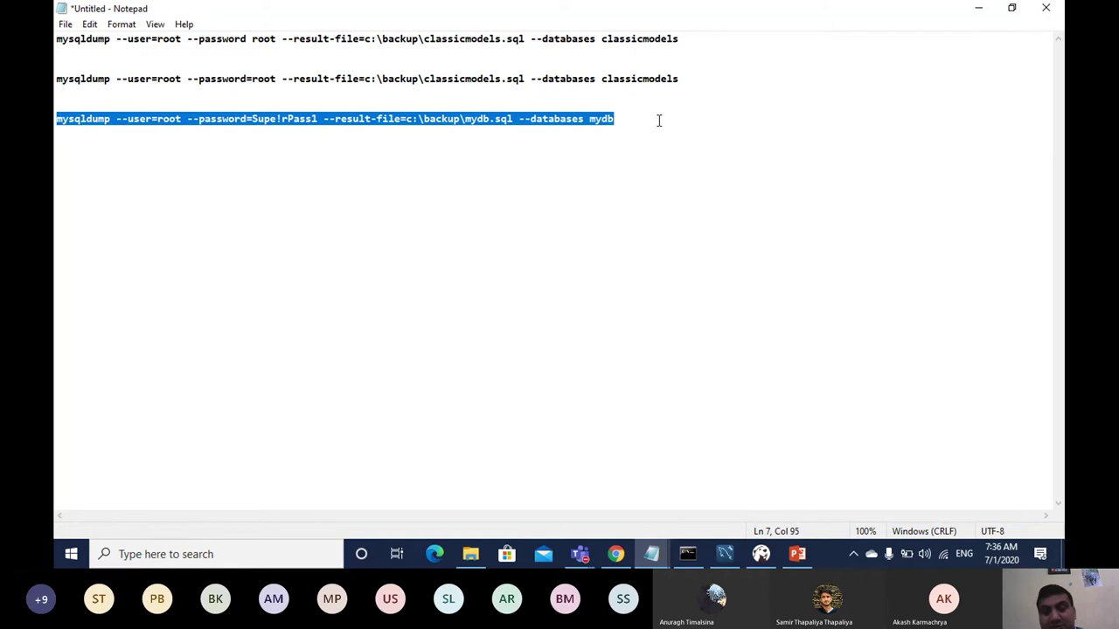
Step: Navigate File Explorer to C:\Program Files\MySQL\MySQL Server 8.0\bin
click(726, 553)
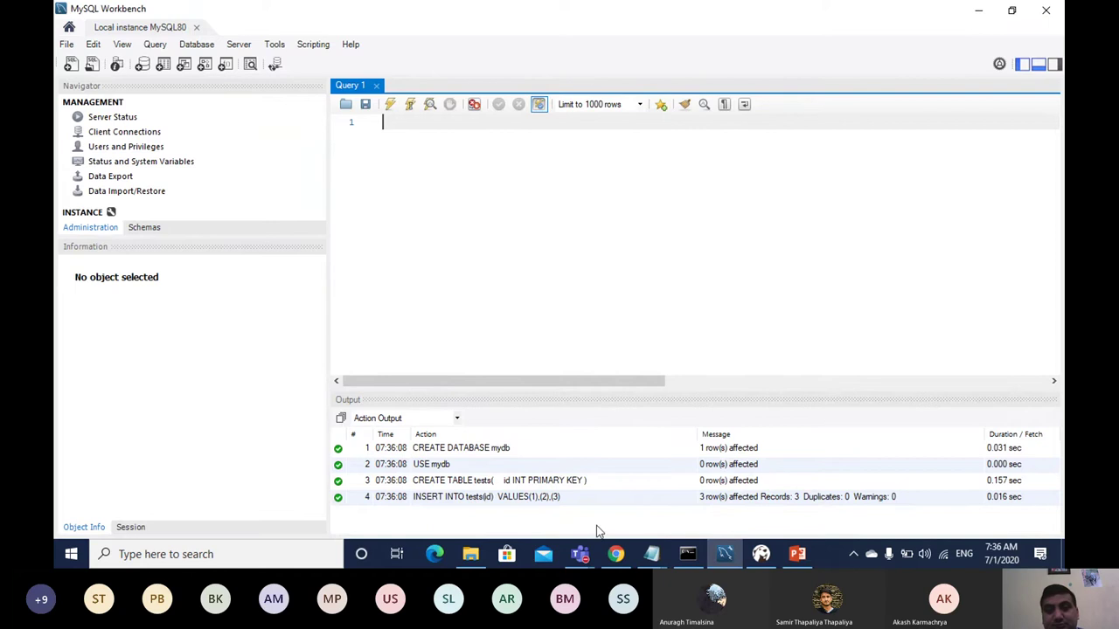
click(471, 554)
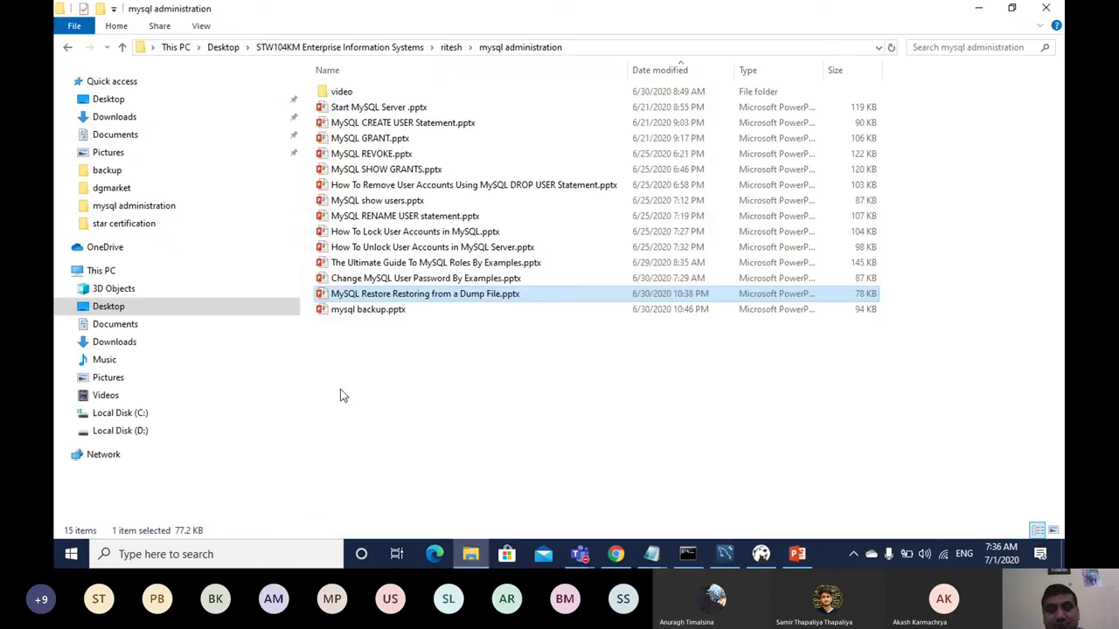
click(140, 414)
double_click(368, 231)
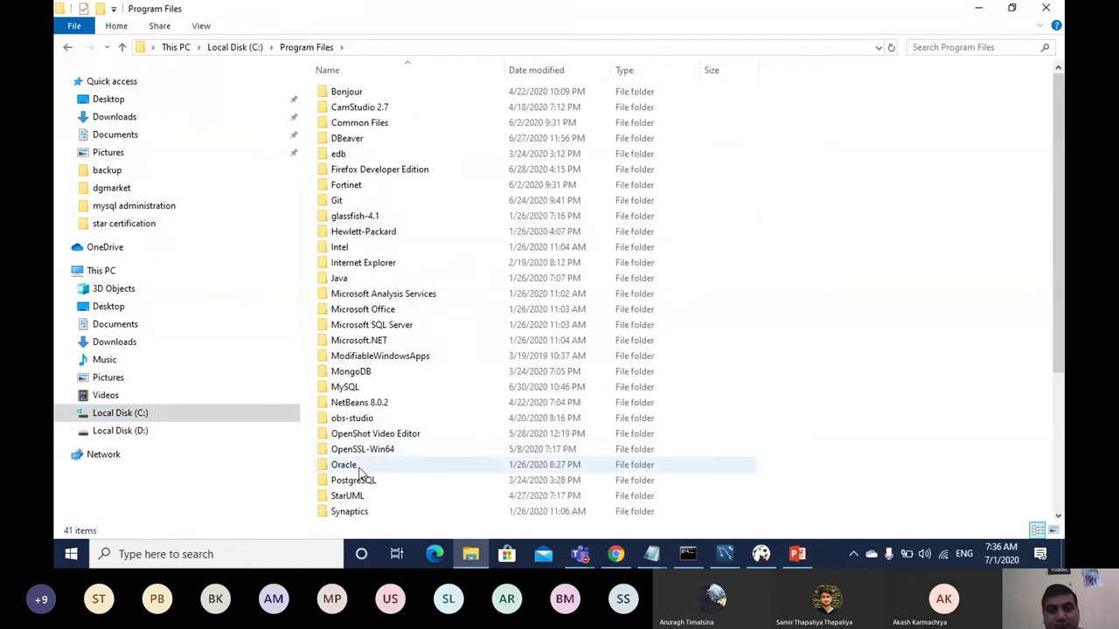
double_click(349, 387)
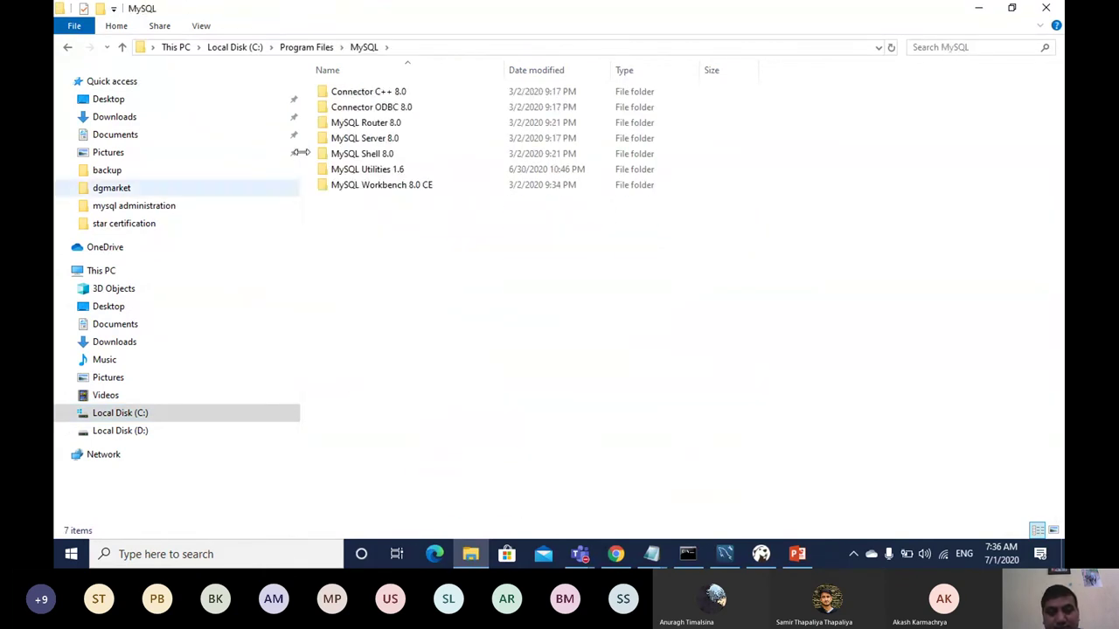
double_click(374, 141)
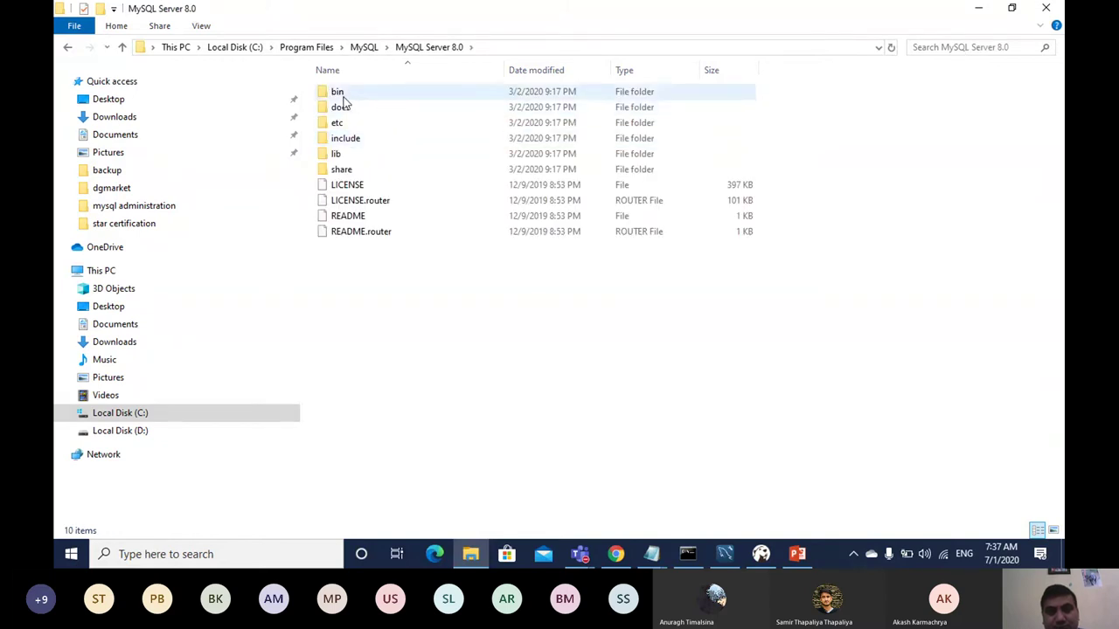
double_click(341, 94)
click(554, 41)
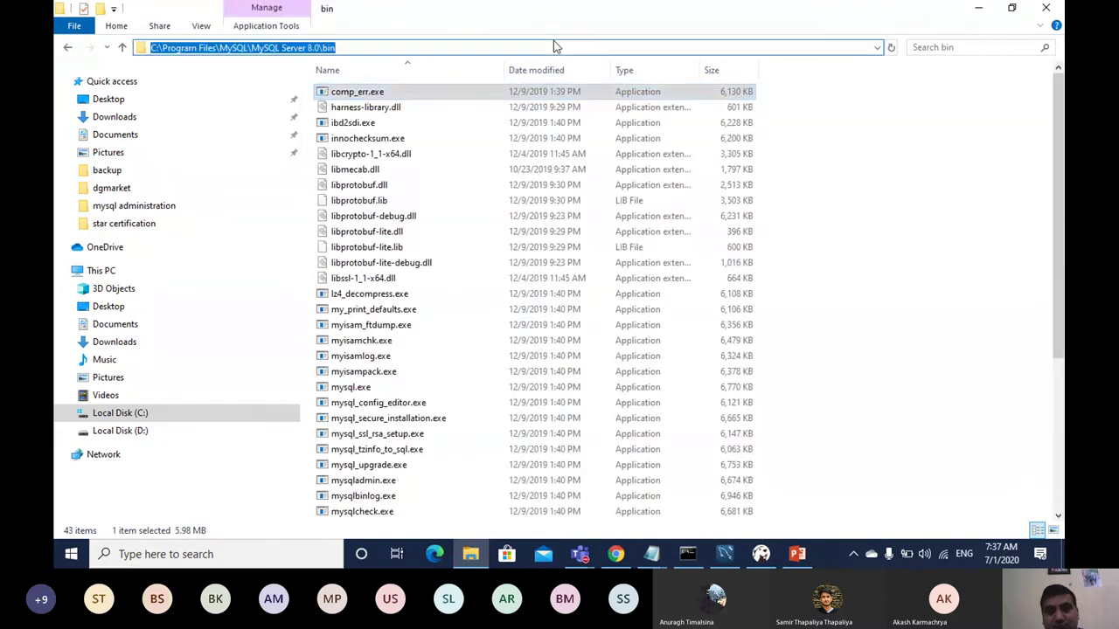
Step: Open a command prompt in the bin folder with cmd and run the pasted mydb mysqldump command
text(cmd)
key(Return)
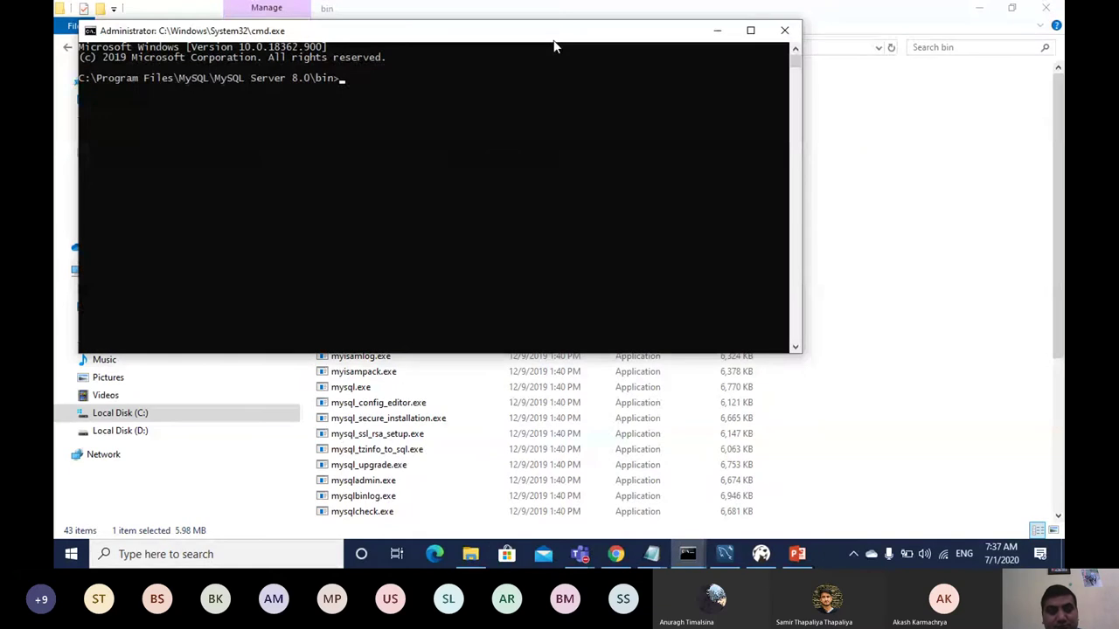
key(ctrl+v)
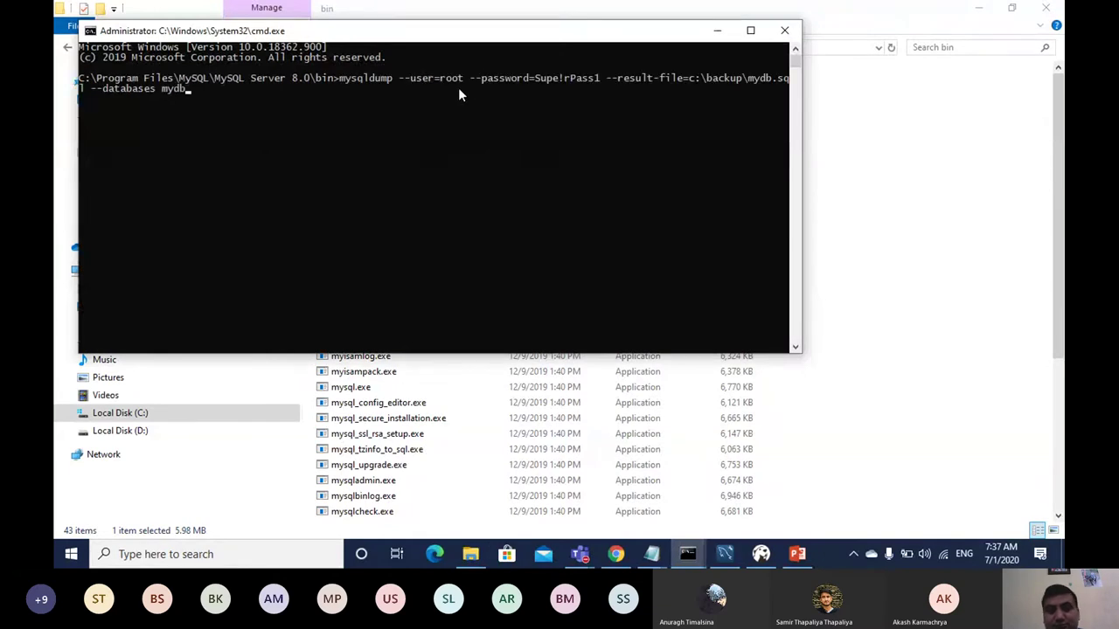
key(Return)
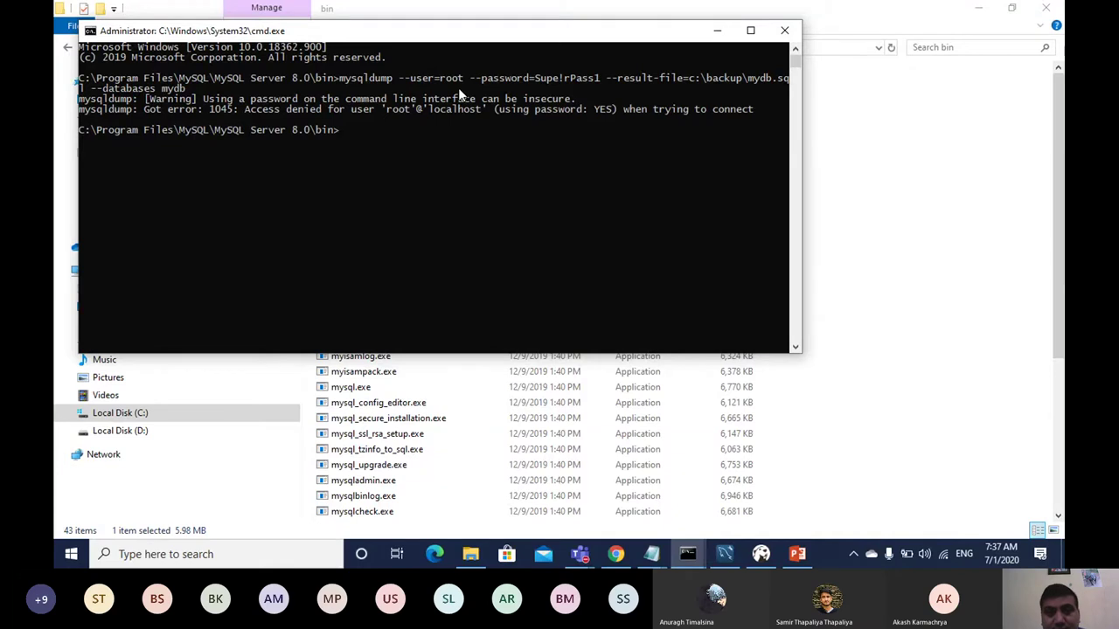
Step: Rework the command's --password option and rerun it, answering the password prompt; it fails with error 1045
key(Up)
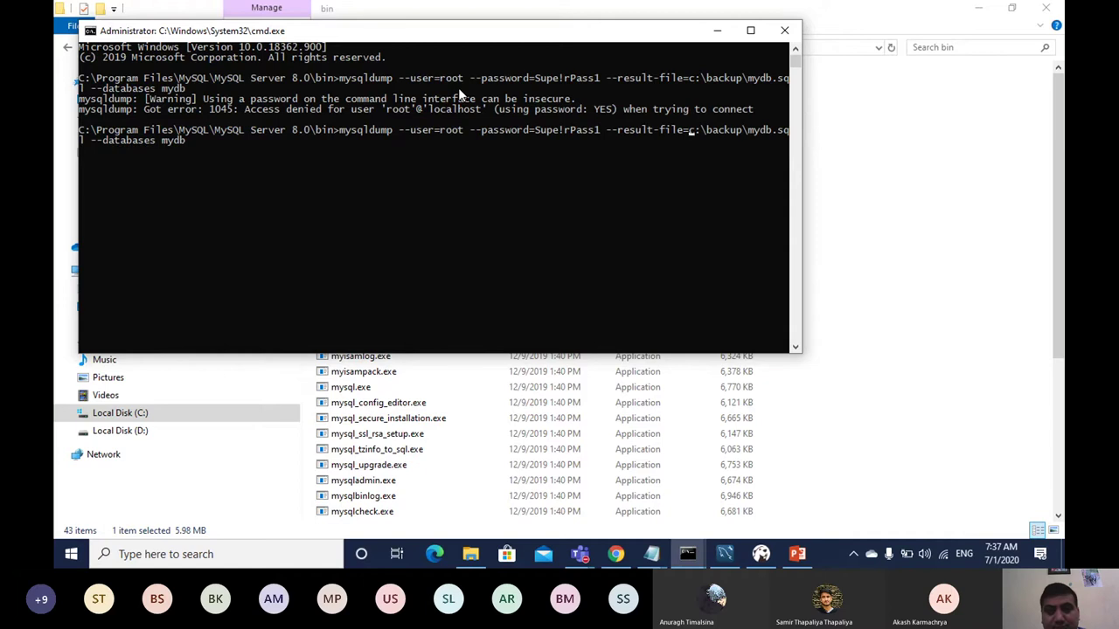
key(Left)
key(Left)
key(Left)
key(Left)
key(Left)
key(Left)
key(Left)
key(Left)
key(Left)
key(Left)
key(Left)
key(Left)
key(Left)
key(Left)
key(Left)
key(Left)
key(Left)
key(Left)
key(Left)
key(Left)
key(Right)
key(BackSpace)
key(BackSpace)
key(BackSpace)
key(BackSpace)
key(BackSpace)
key(BackSpace)
key(BackSpace)
key(BackSpace)
key(BackSpace)
key(BackSpace)
key(BackSpace)
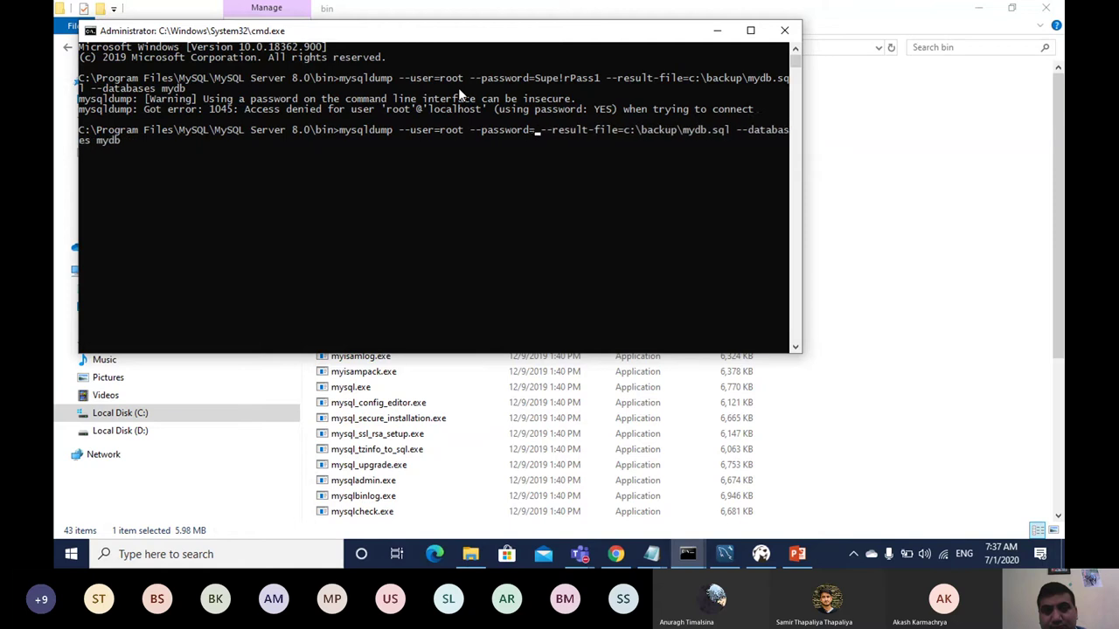
key(BackSpace)
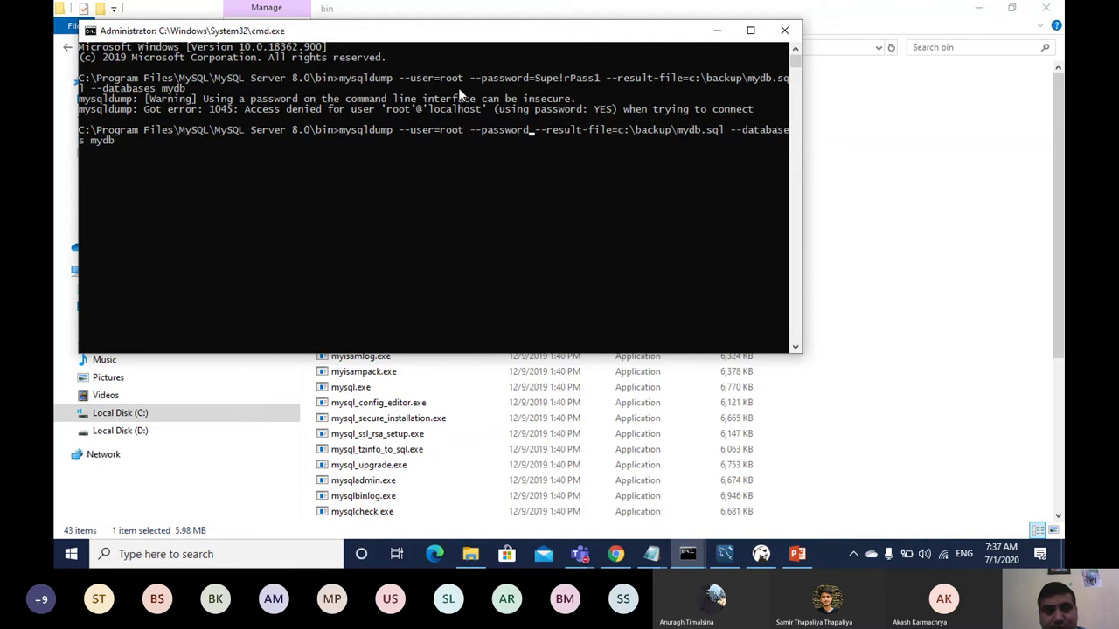
key(ctrl+z)
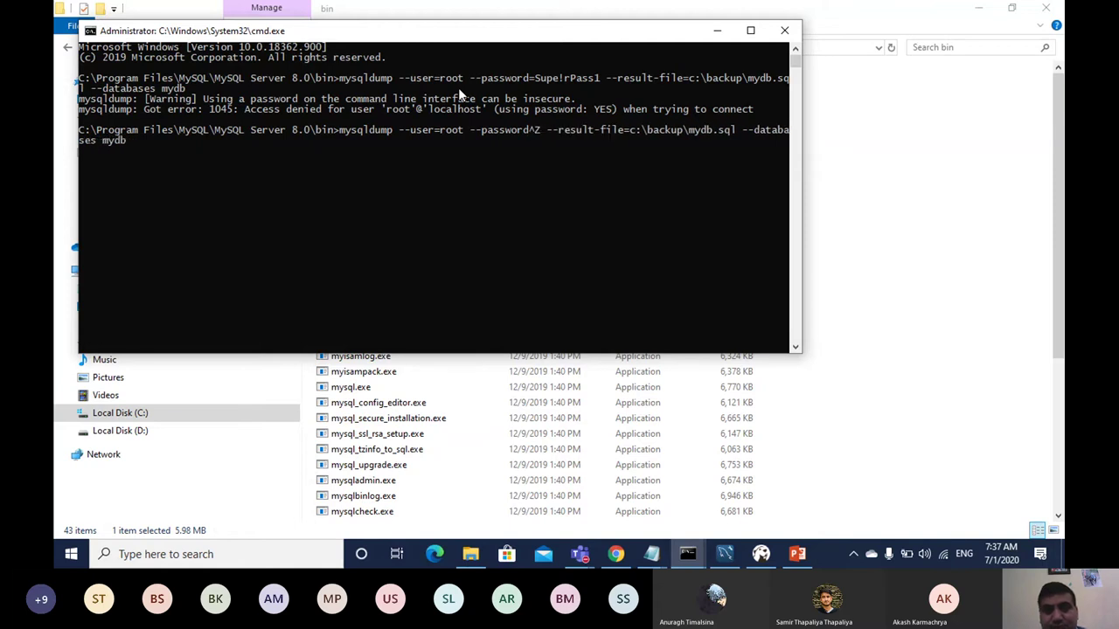
key(BackSpace)
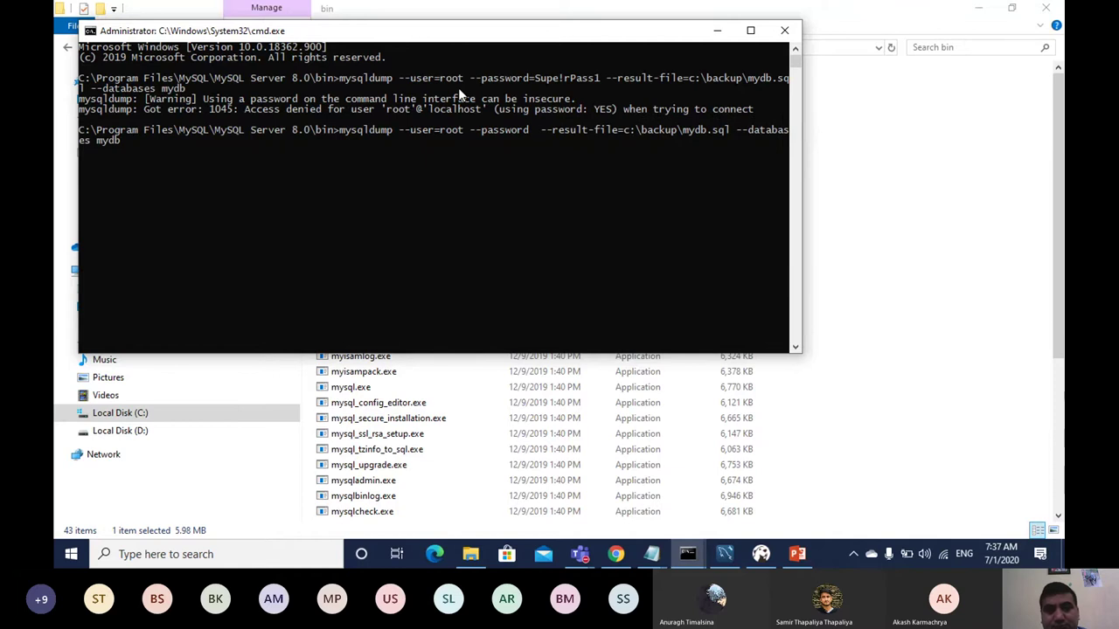
text(root)
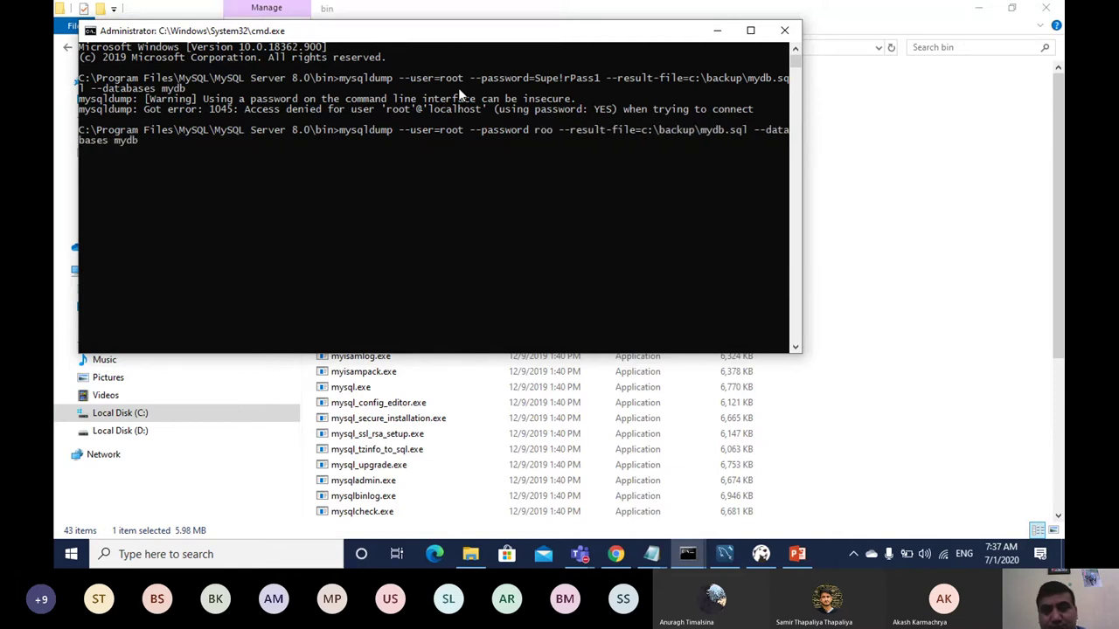
key(Return)
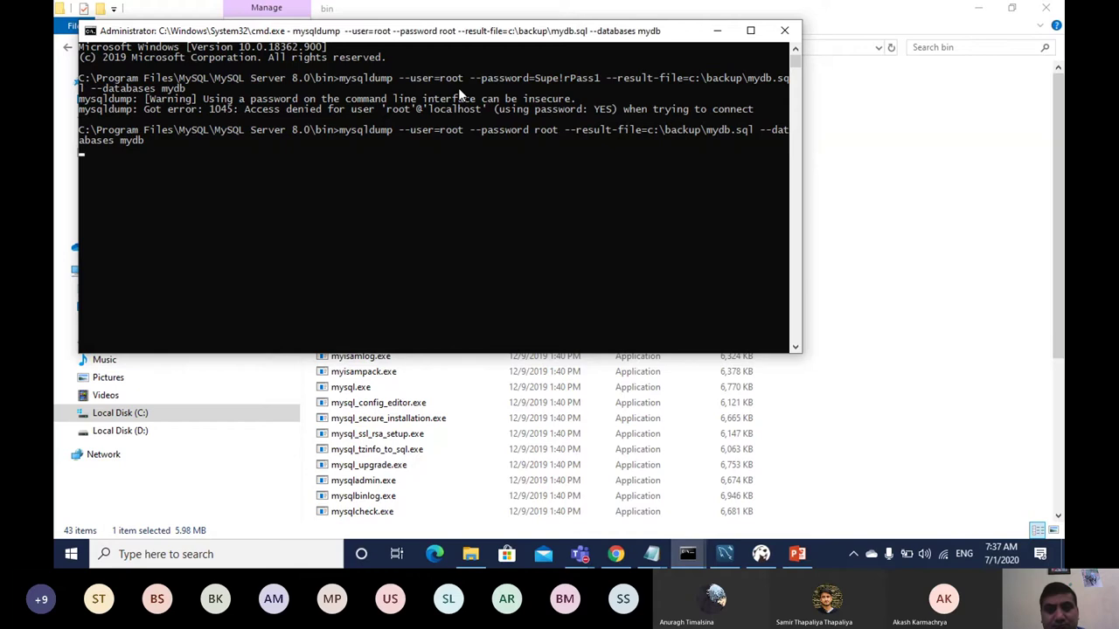
key(Return)
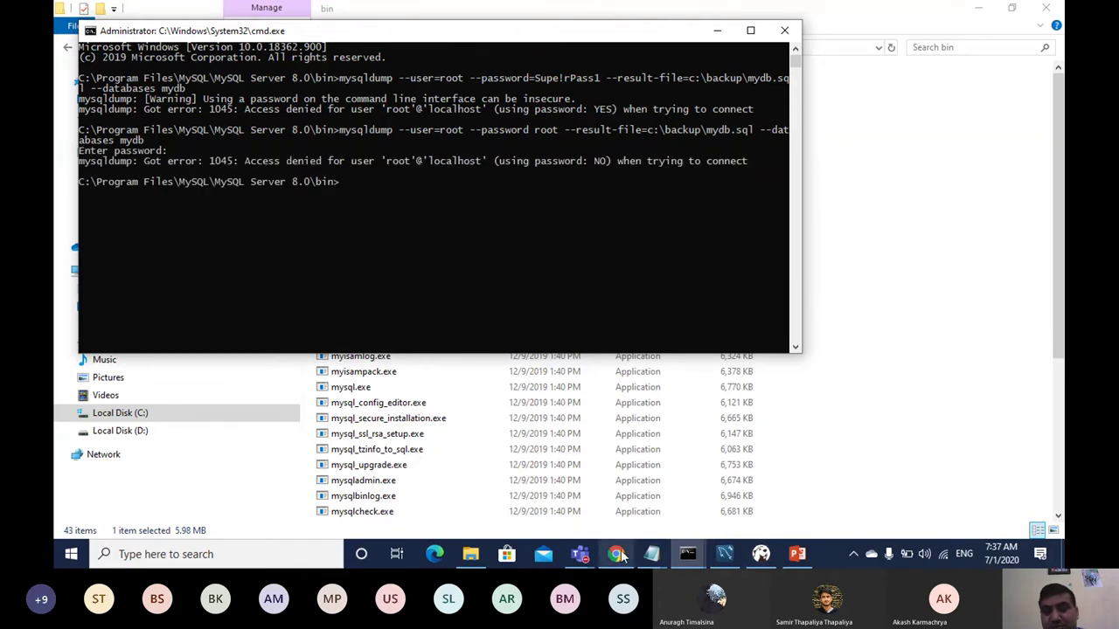
click(657, 556)
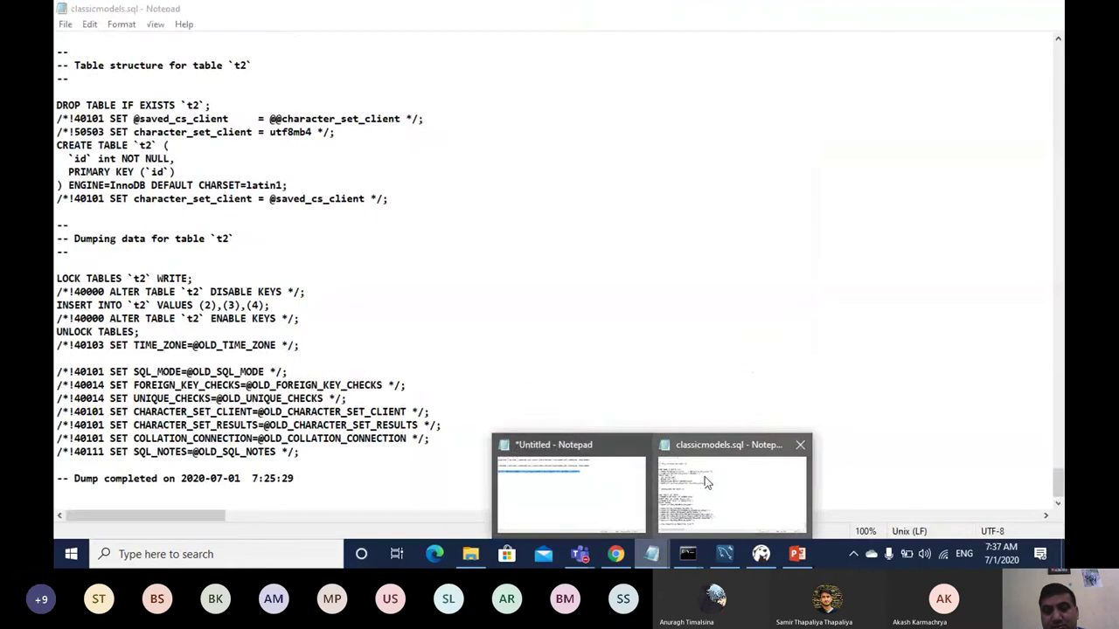
Step: Replace the password in Notepad's mydb mysqldump line, select the line, and bring back the first command prompt
click(599, 486)
key(ctrl+End)
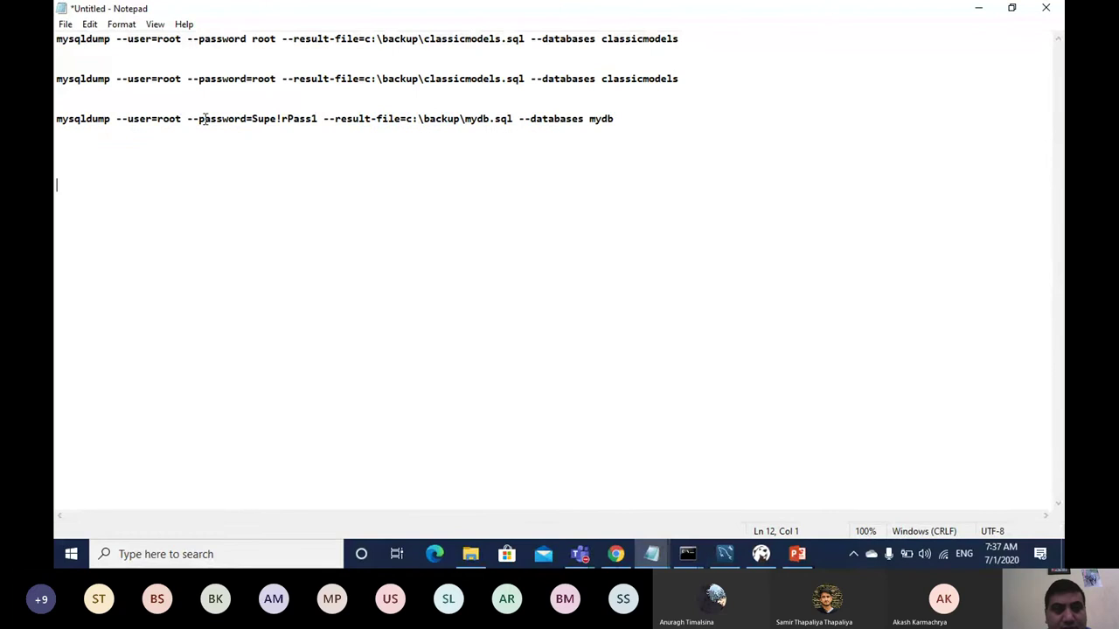
click(318, 118)
key(BackSpace)
key(BackSpace)
key(BackSpace)
key(BackSpace)
key(BackSpace)
key(BackSpace)
key(BackSpace)
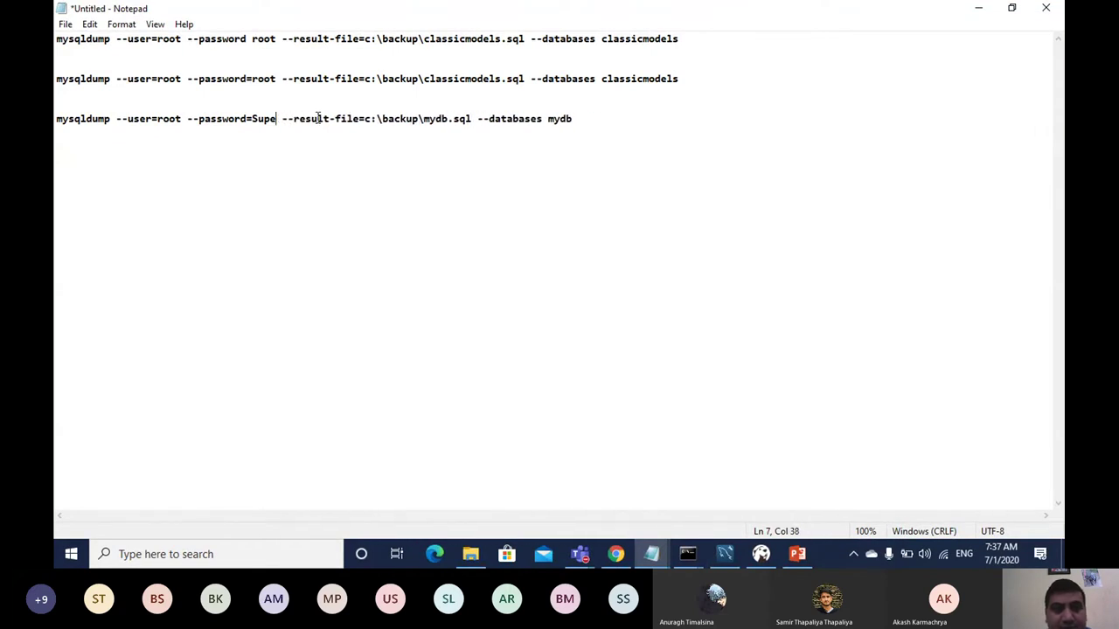
key(BackSpace)
key(BackSpace)
key(BackSpace)
key(BackSpace)
text(root)
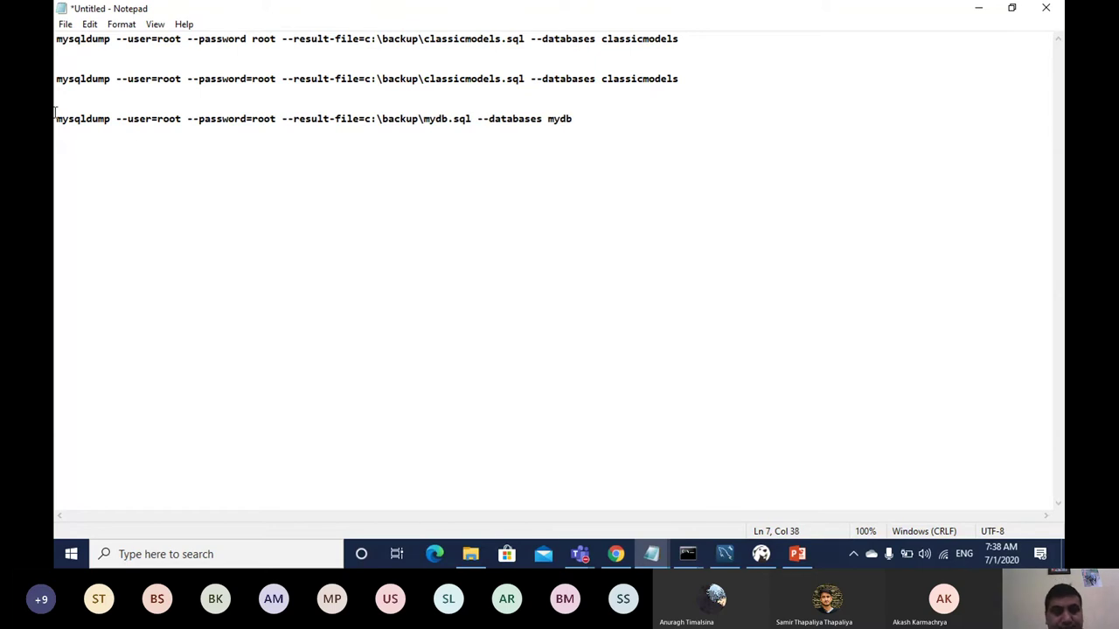
drag(54, 118, 579, 118)
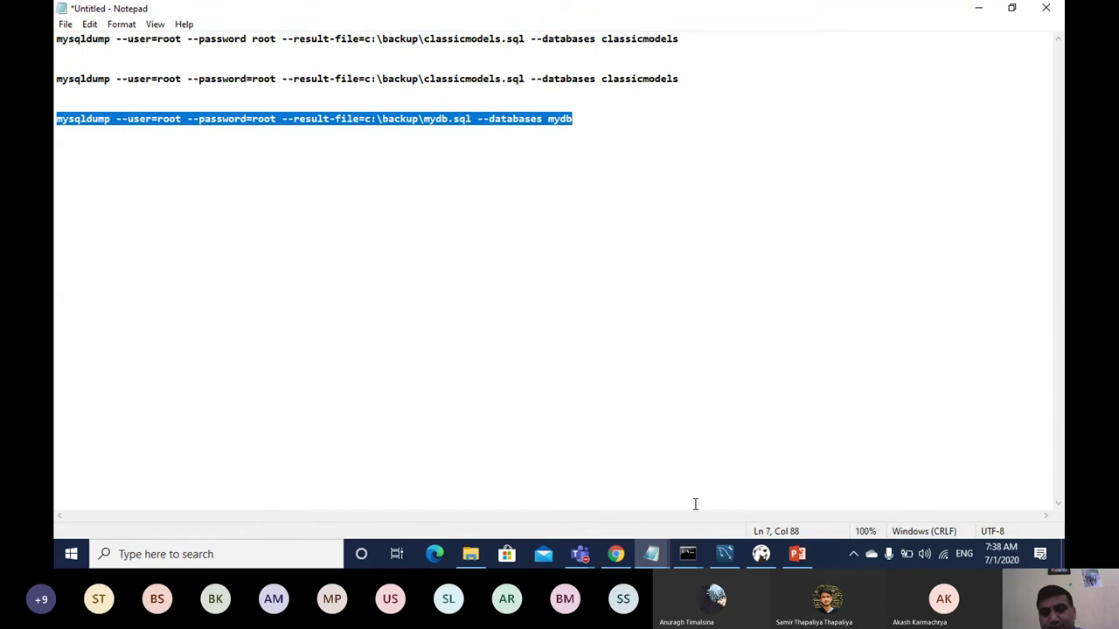
click(688, 552)
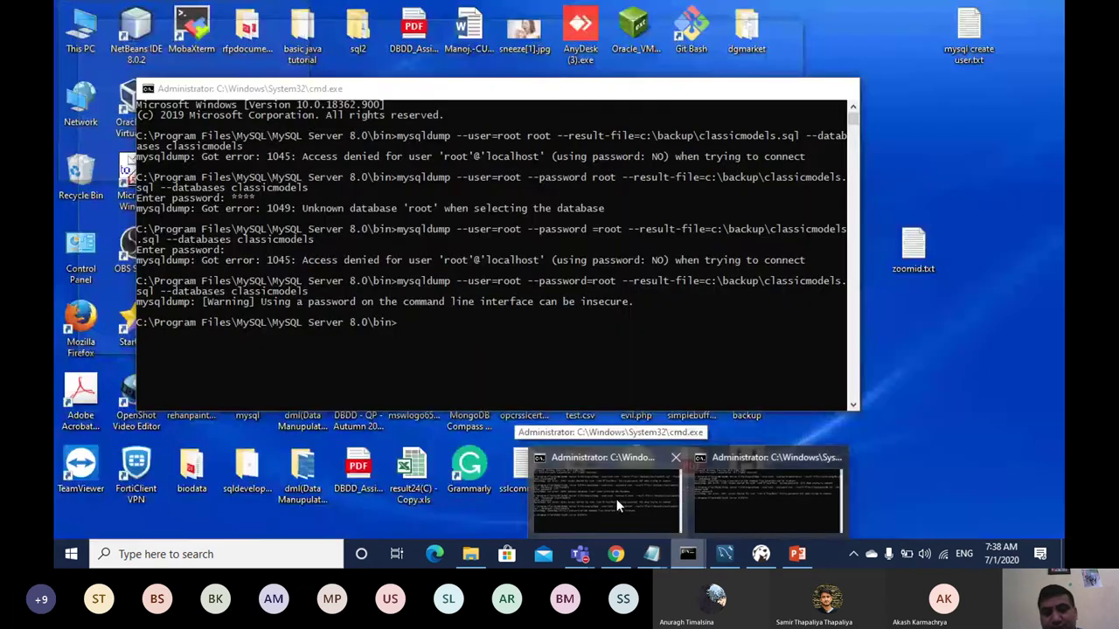
click(616, 499)
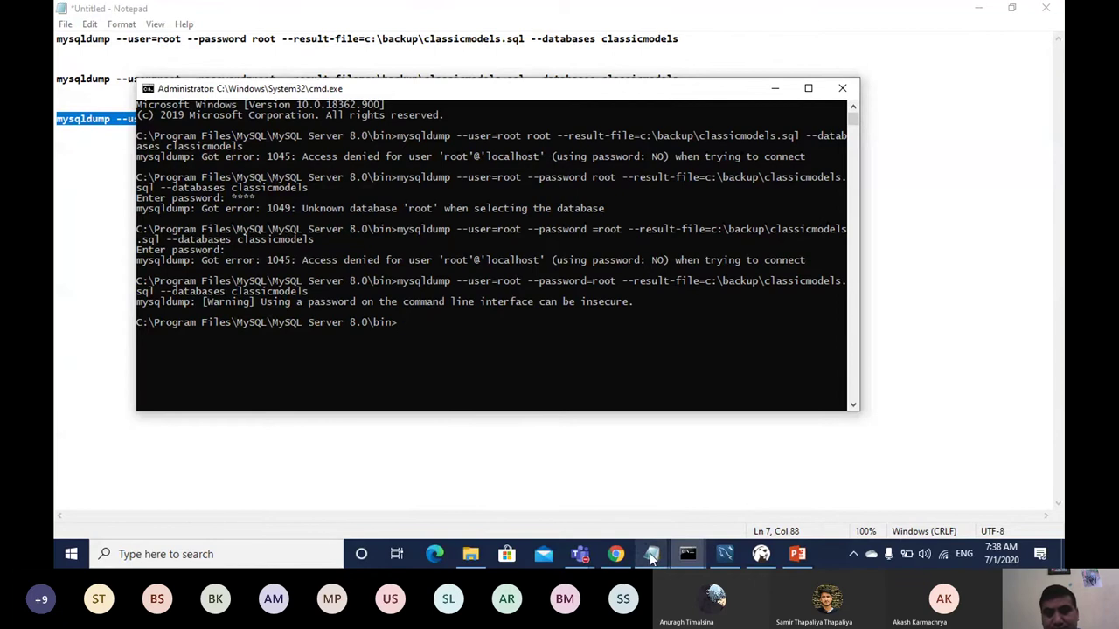
Step: Copy the corrected mydb mysqldump line and run it in Command Prompt, backing up to c:\backup\mydb.sql
mouse_move(652, 554)
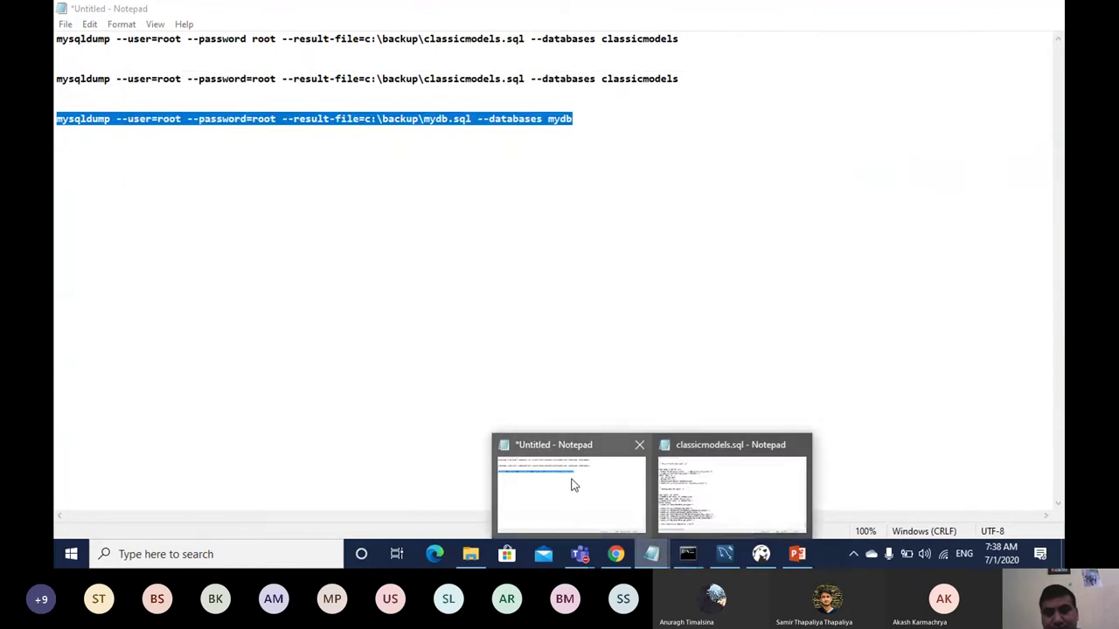
click(570, 485)
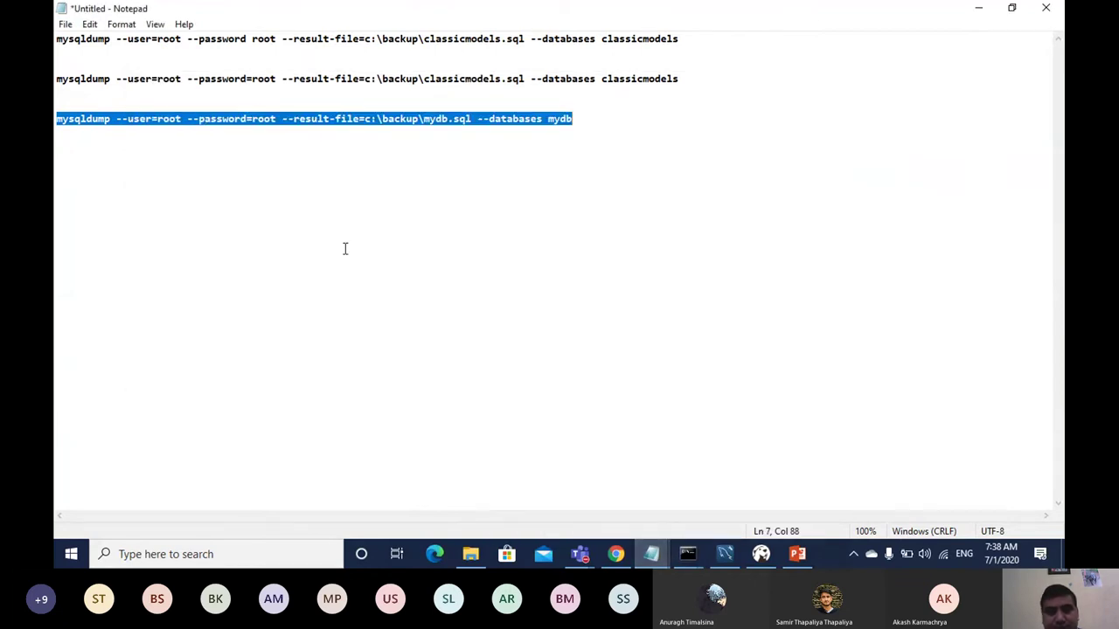
click(89, 25)
click(107, 79)
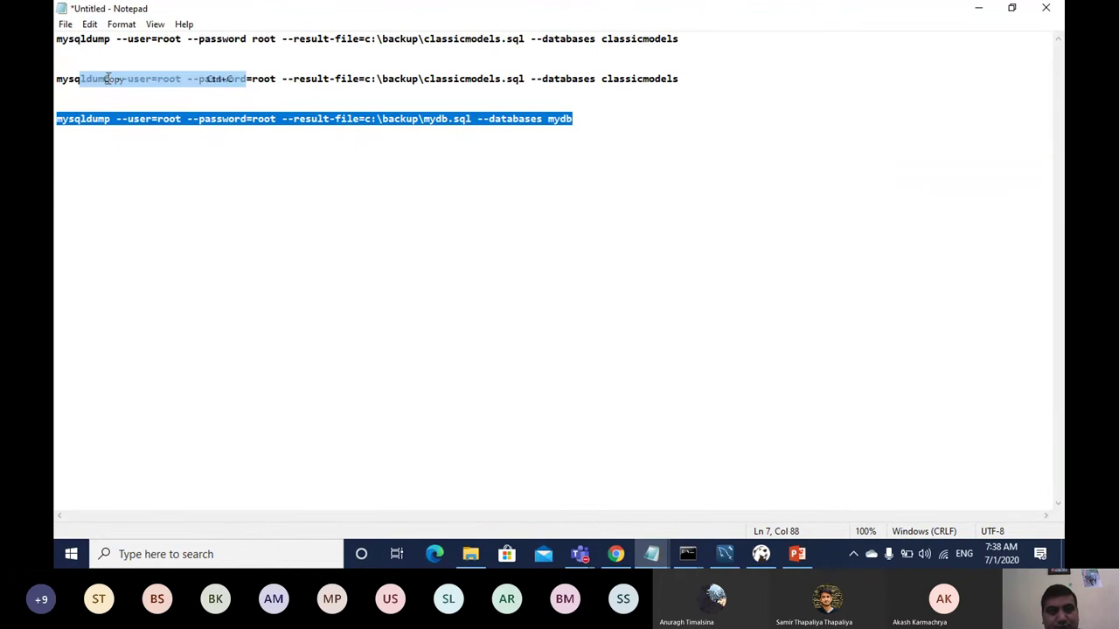
click(688, 554)
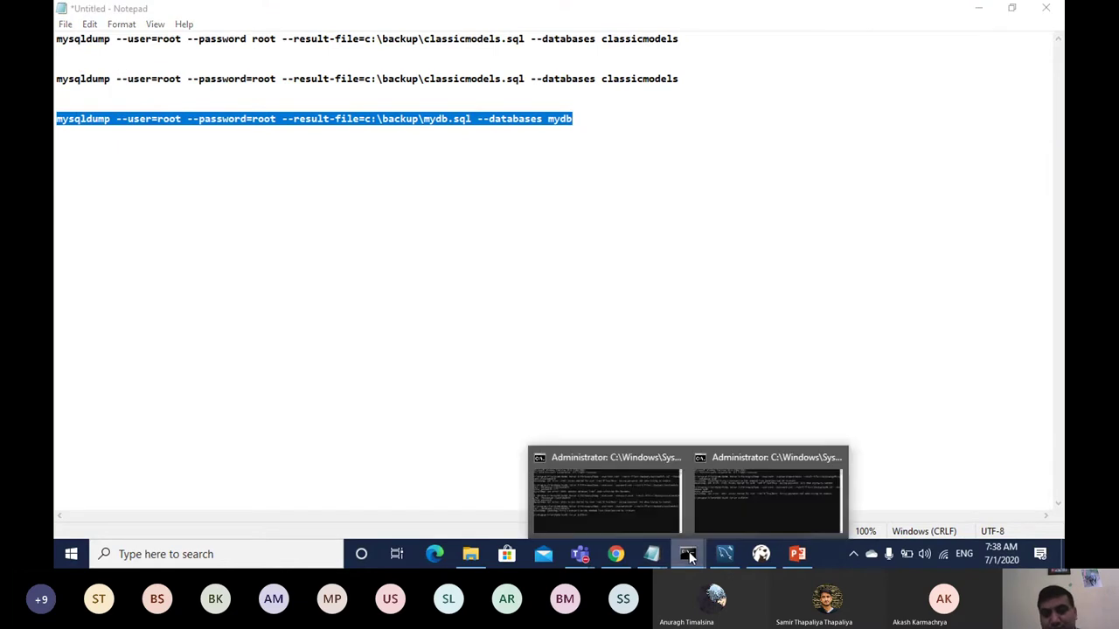
click(629, 494)
right_click(513, 310)
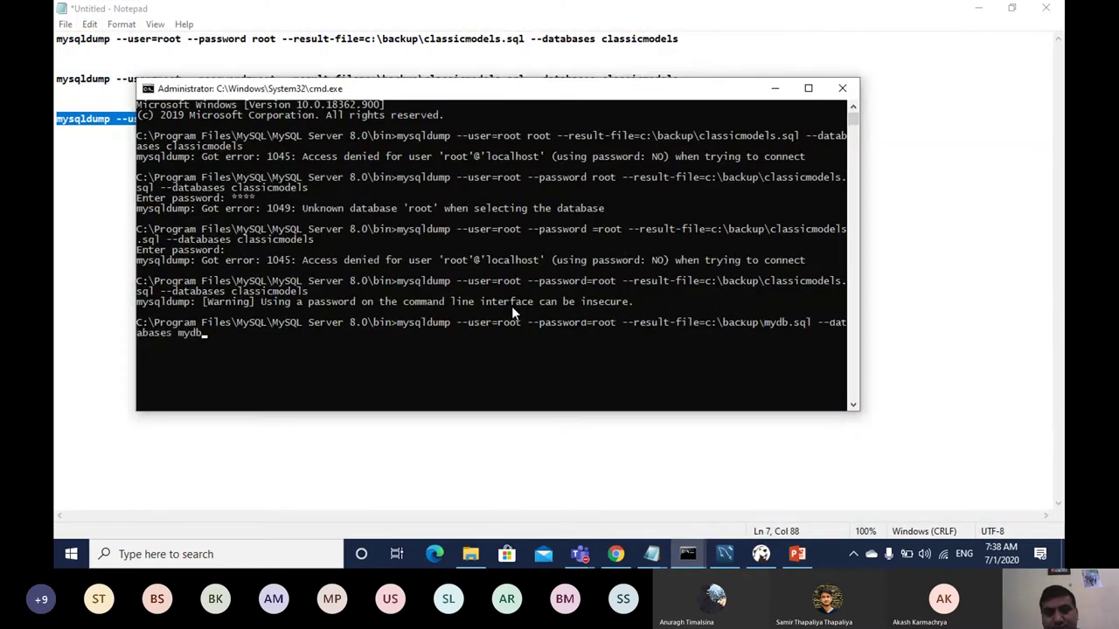
key(Return)
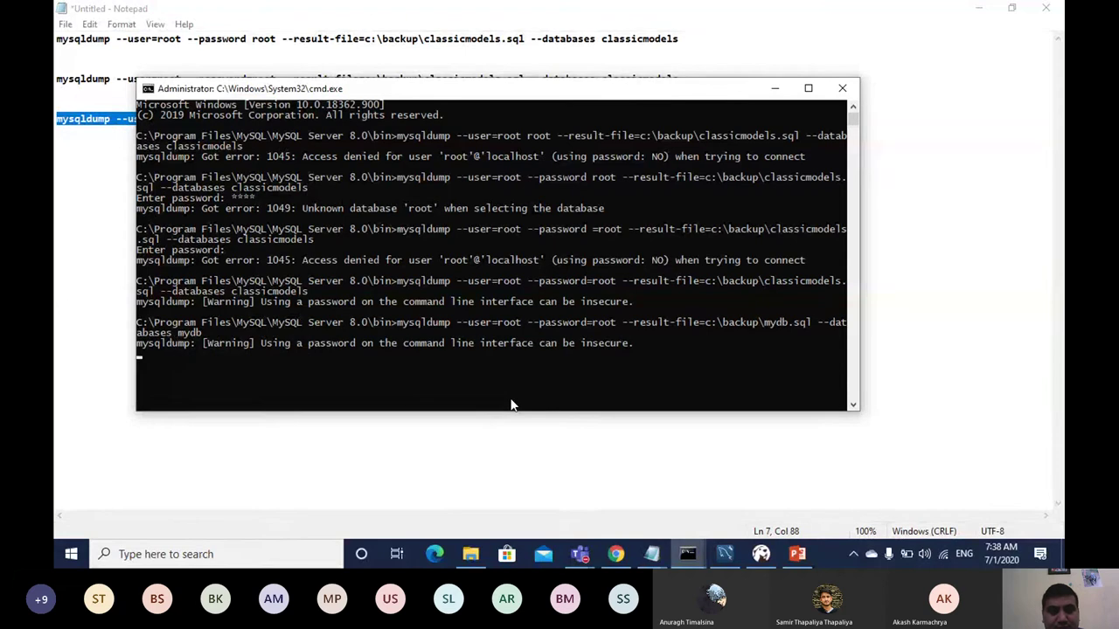
click(774, 88)
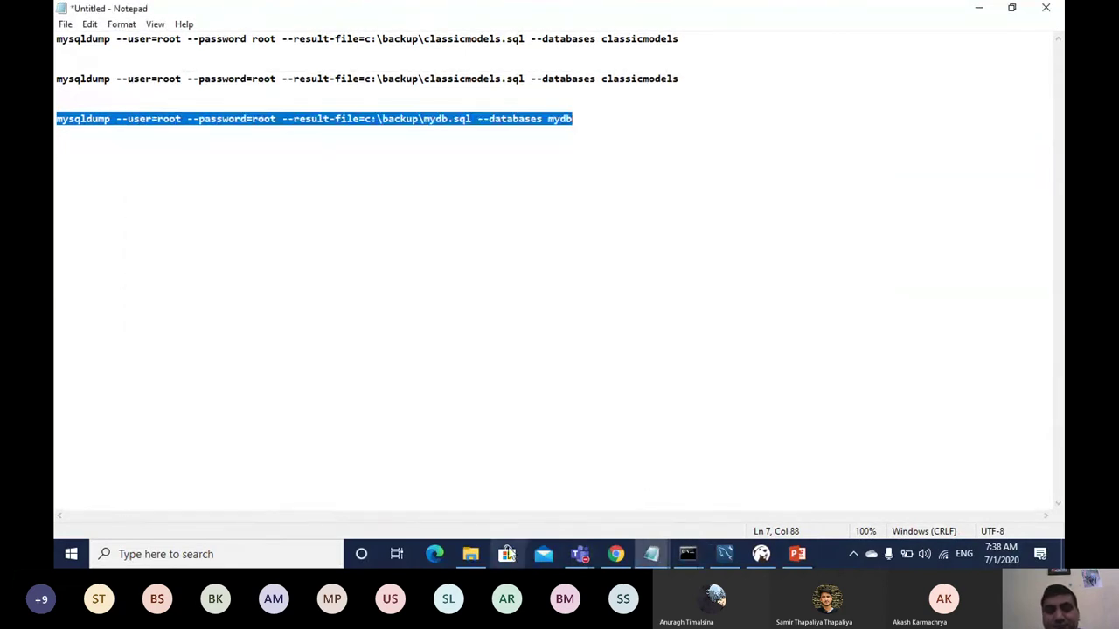
Step: Open C:\backup\mydb.sql in Notepad from File Explorer and scroll through the tests table dump
click(471, 554)
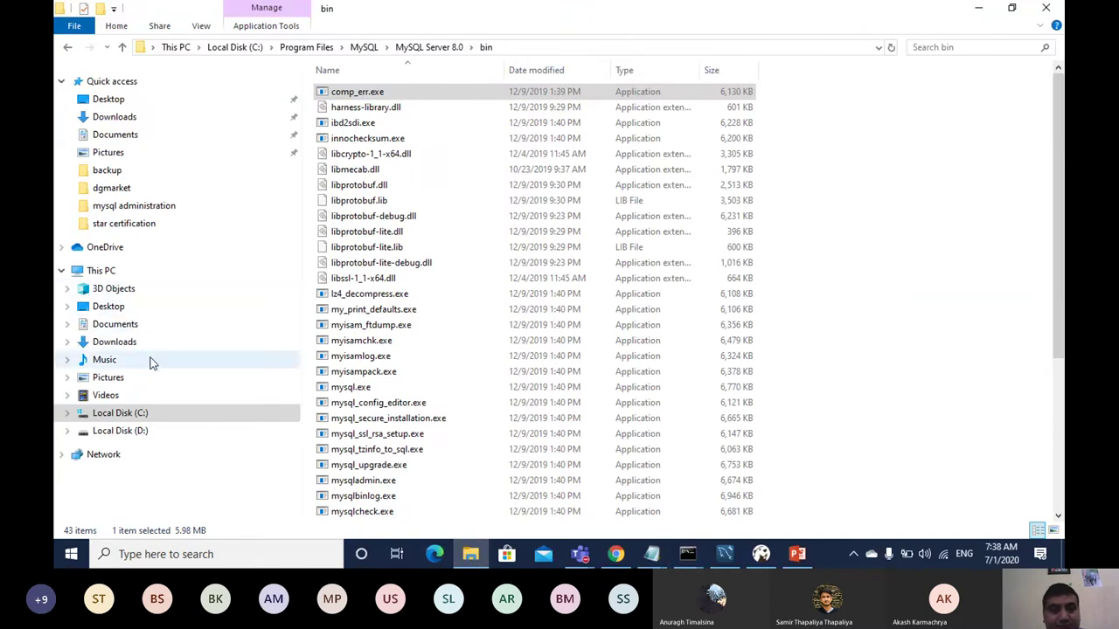
click(142, 416)
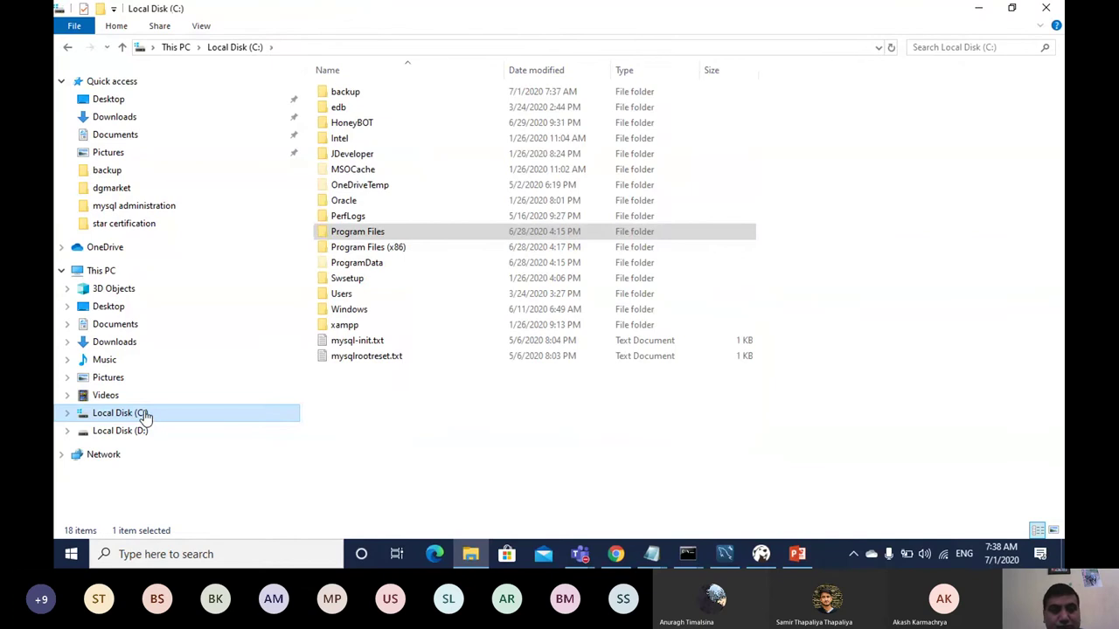
double_click(344, 94)
click(348, 111)
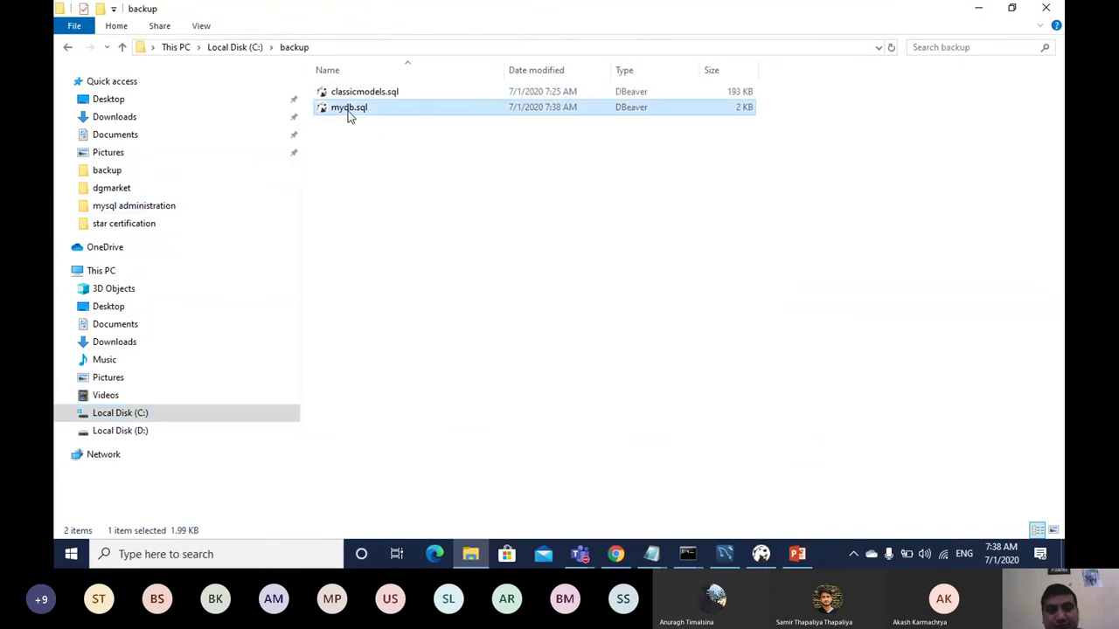
right_click(347, 113)
click(371, 138)
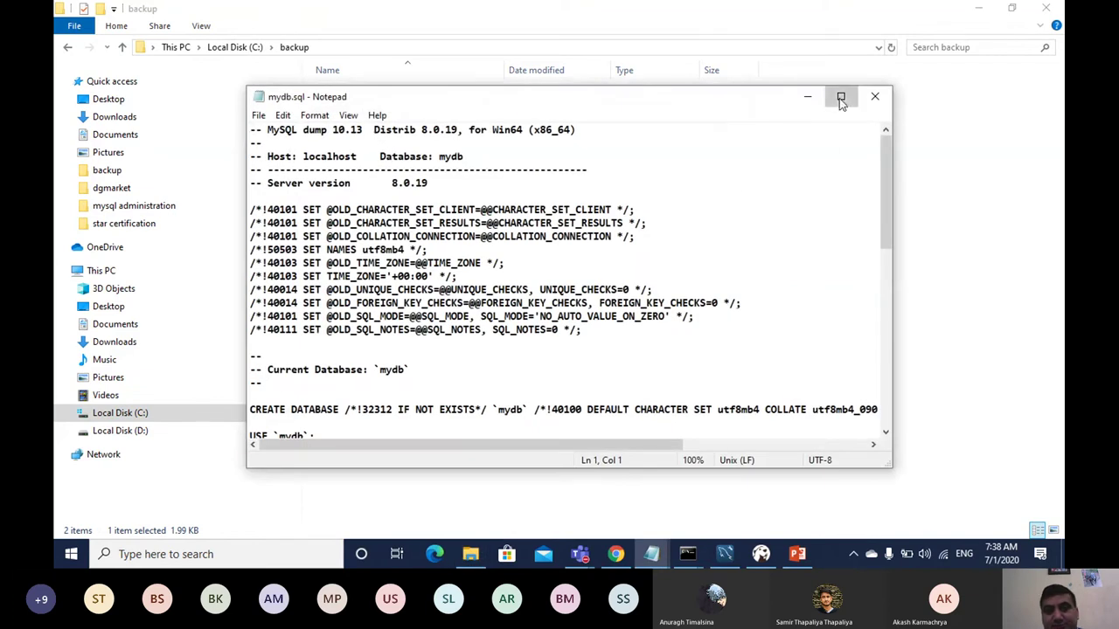
click(840, 96)
drag(1057, 85, 1060, 288)
drag(1054, 344, 1053, 35)
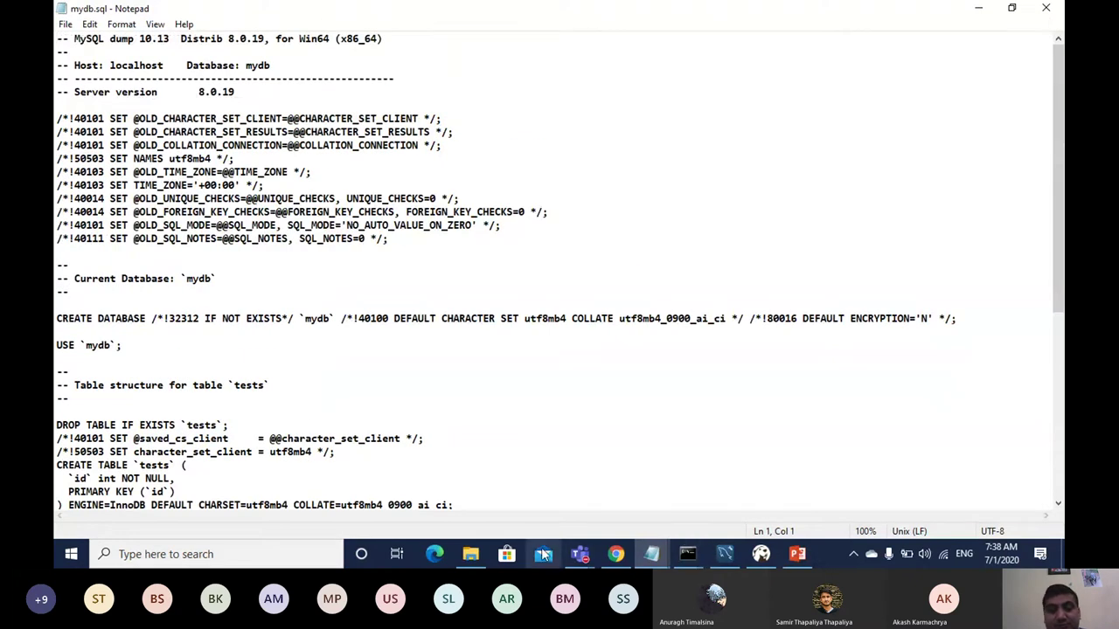
Step: Search 'mysql' in Windows Search and launch the MySQL 8.0 Command Line Client
click(290, 554)
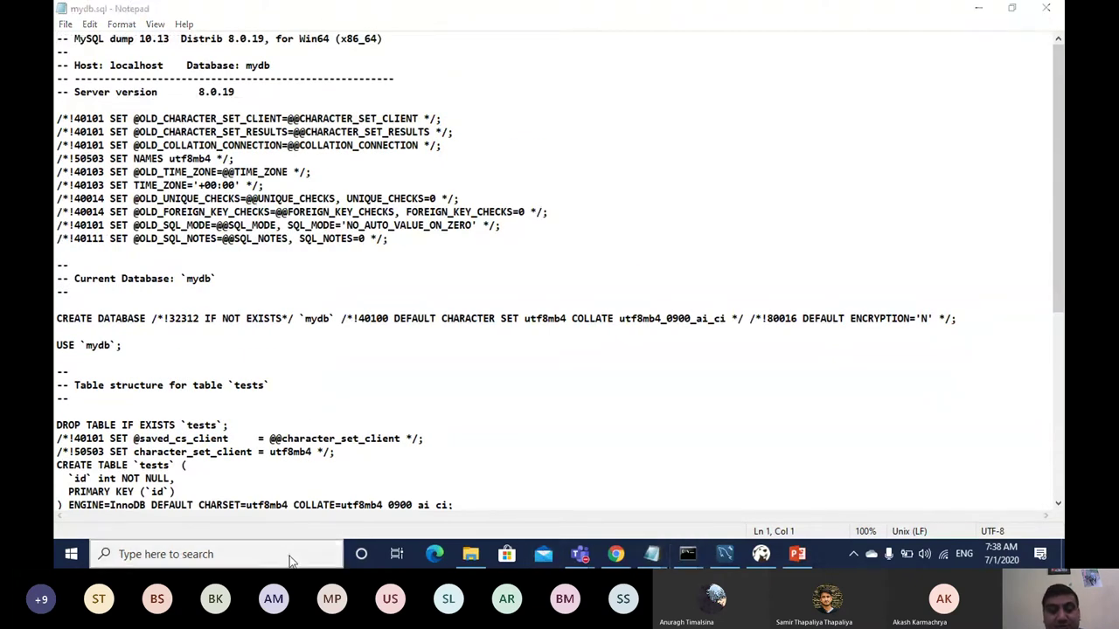
text(mysql)
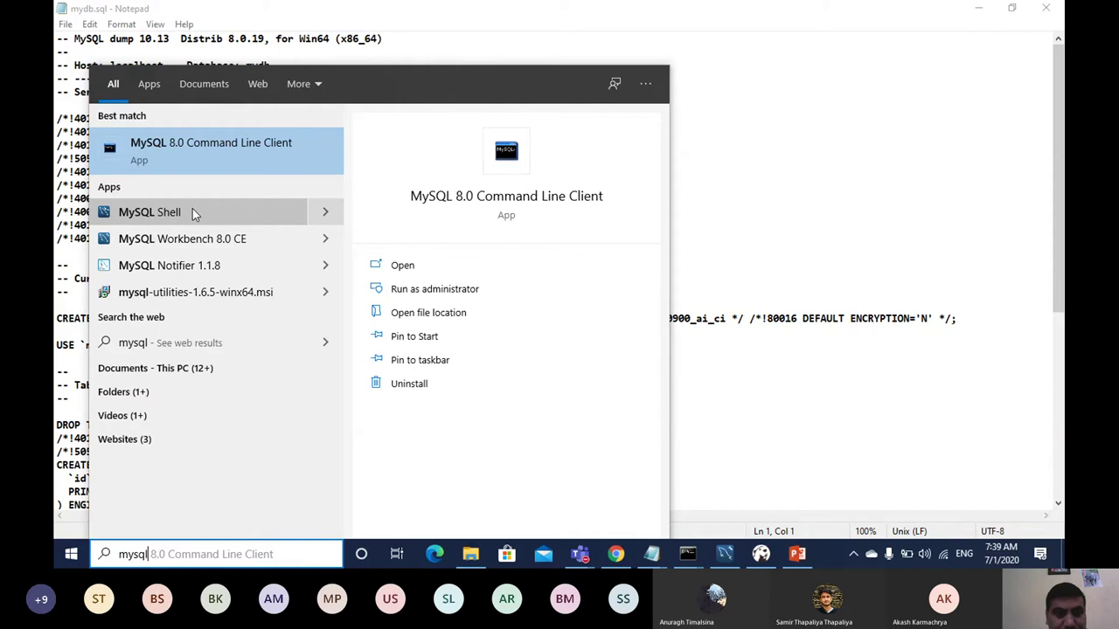
key(Tab)
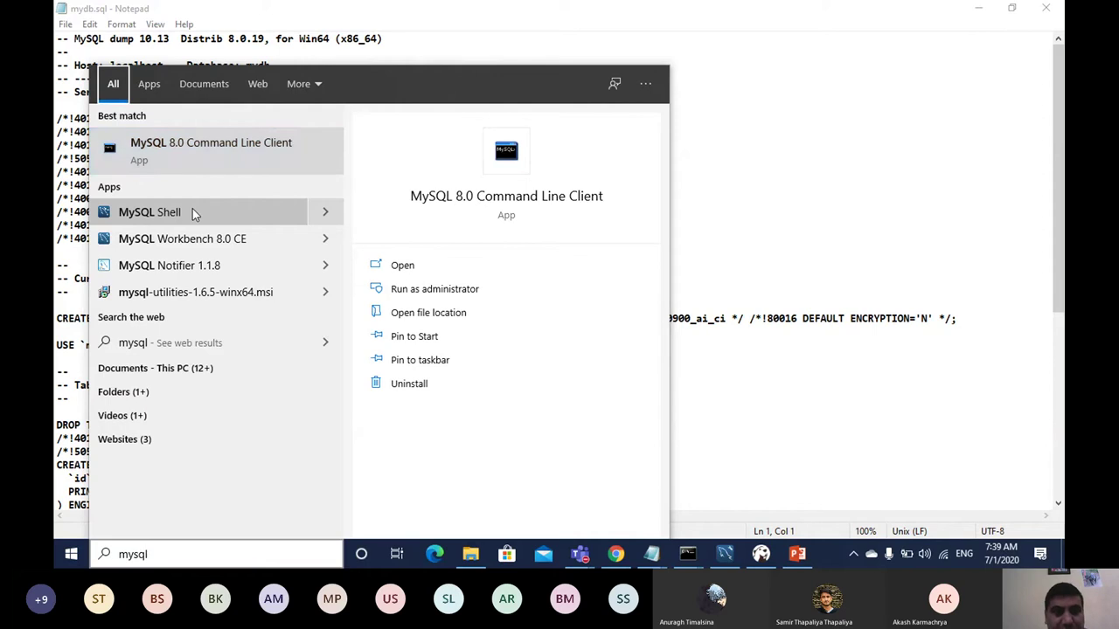
click(193, 553)
text(c)
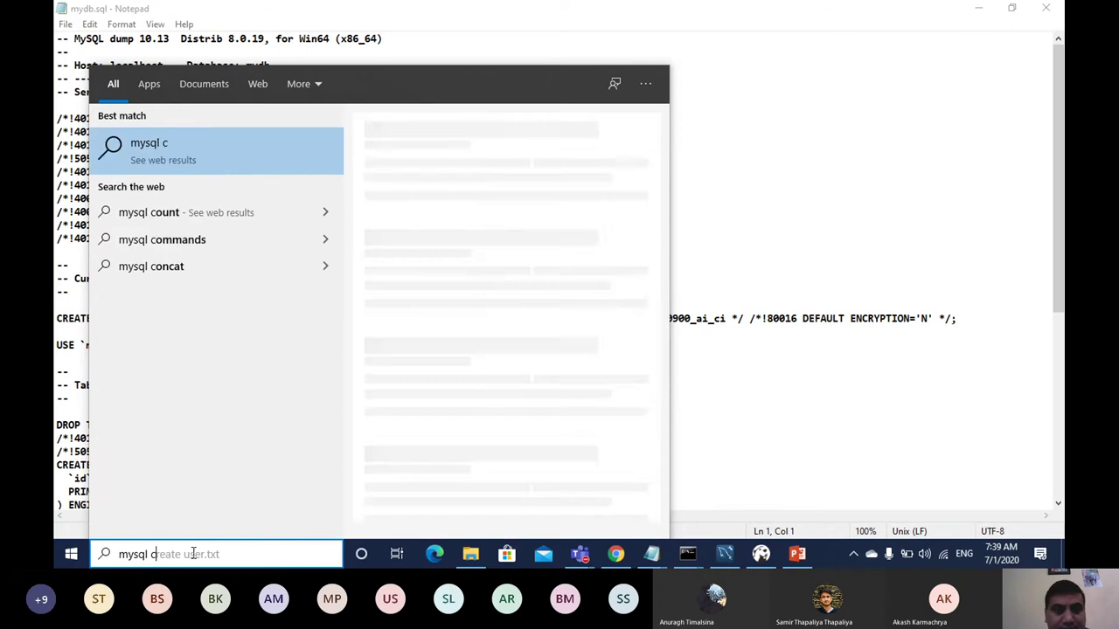
text(l)
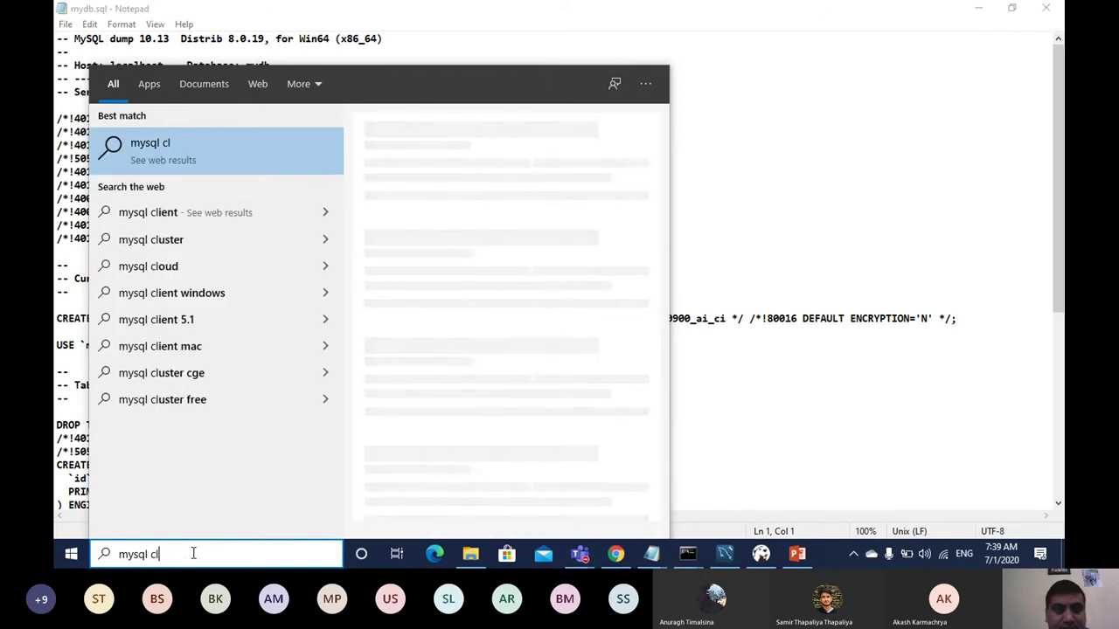
text(ien)
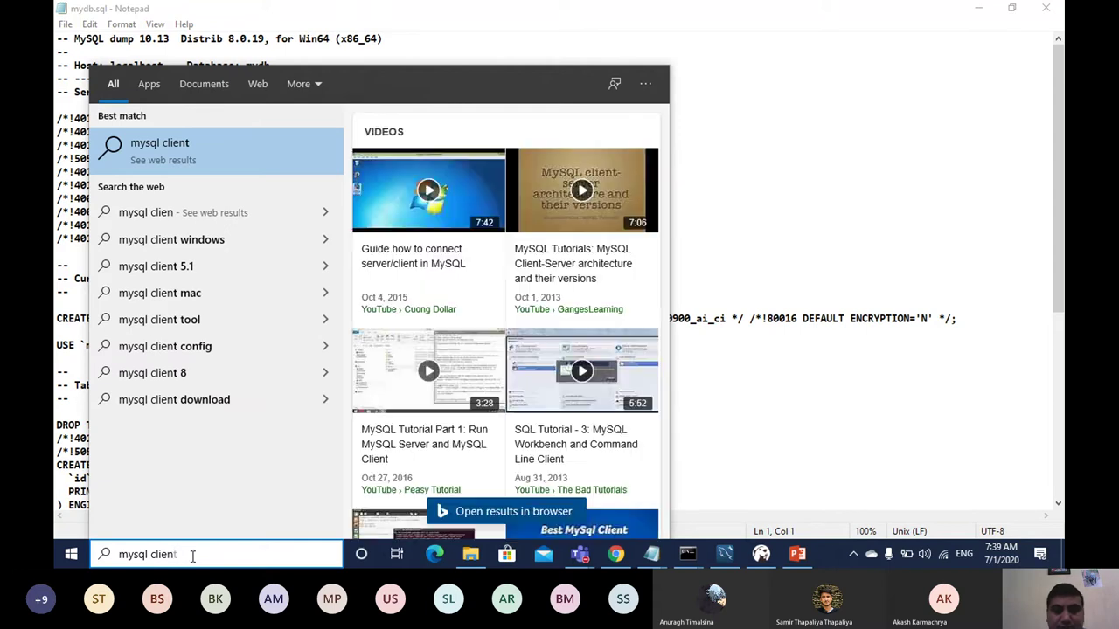
key(BackSpace)
key(BackSpace)
key(BackSpace)
key(BackSpace)
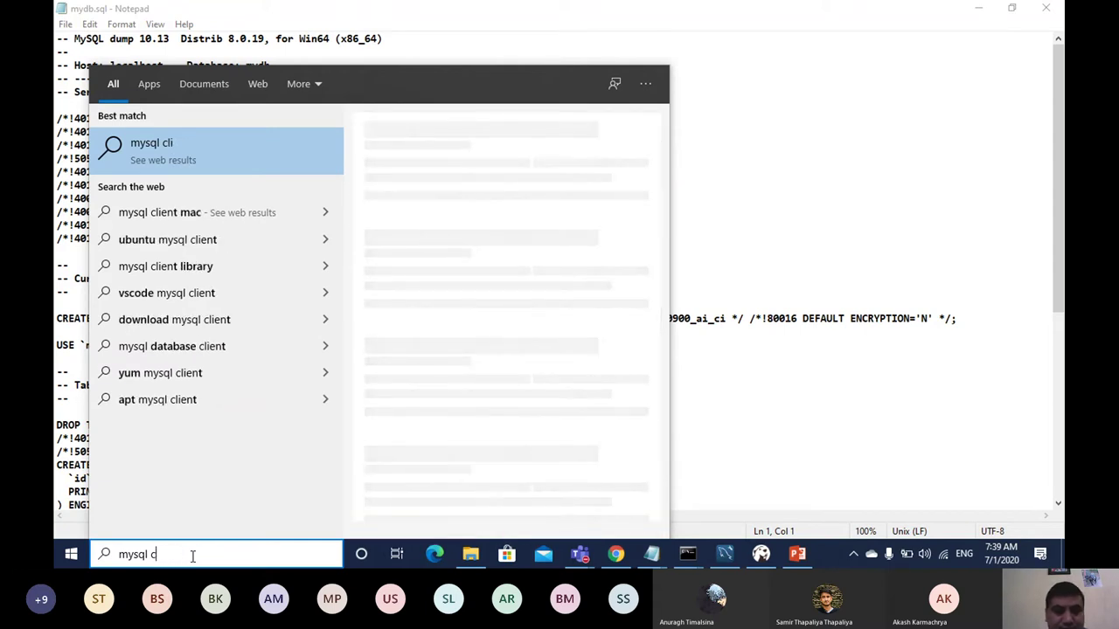
key(BackSpace)
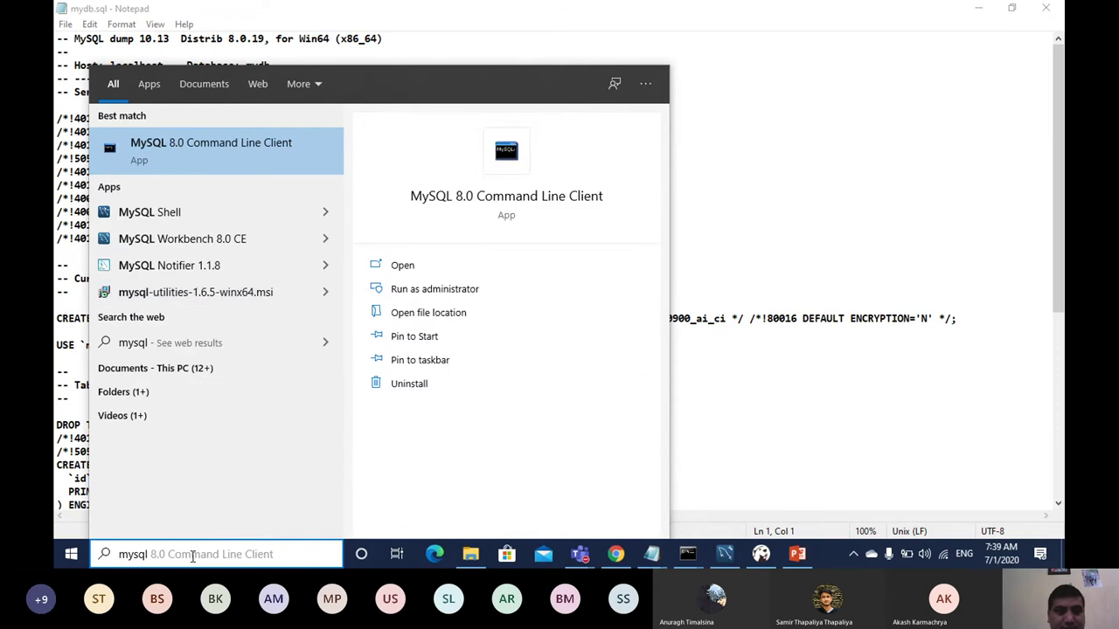
click(273, 150)
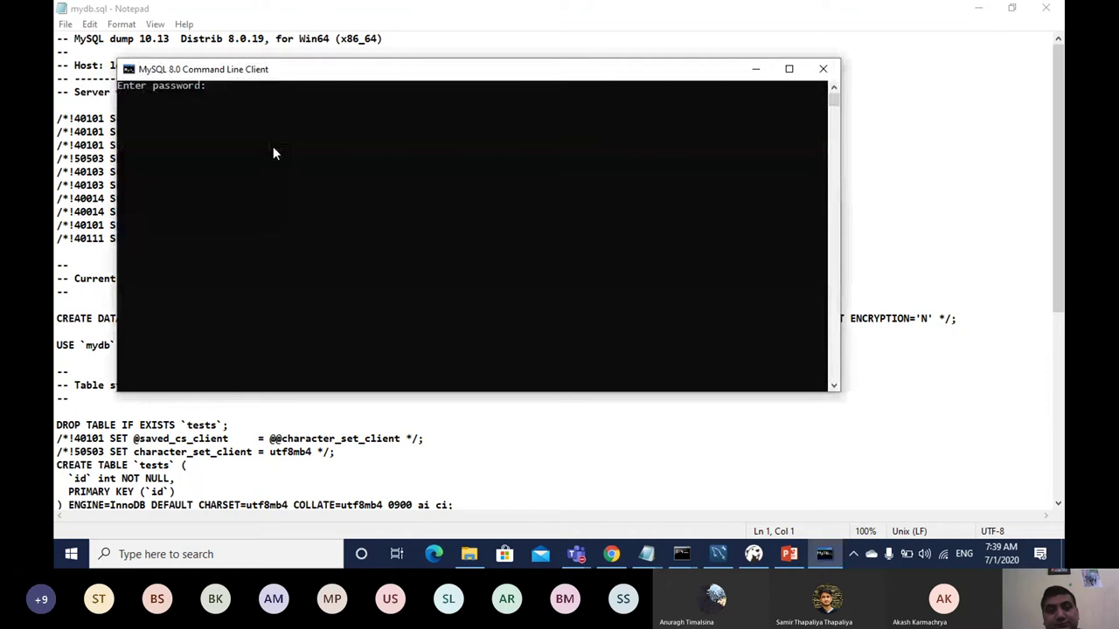
Step: Log in with the account password and list all databases with show databases;
text(****)
key(Return)
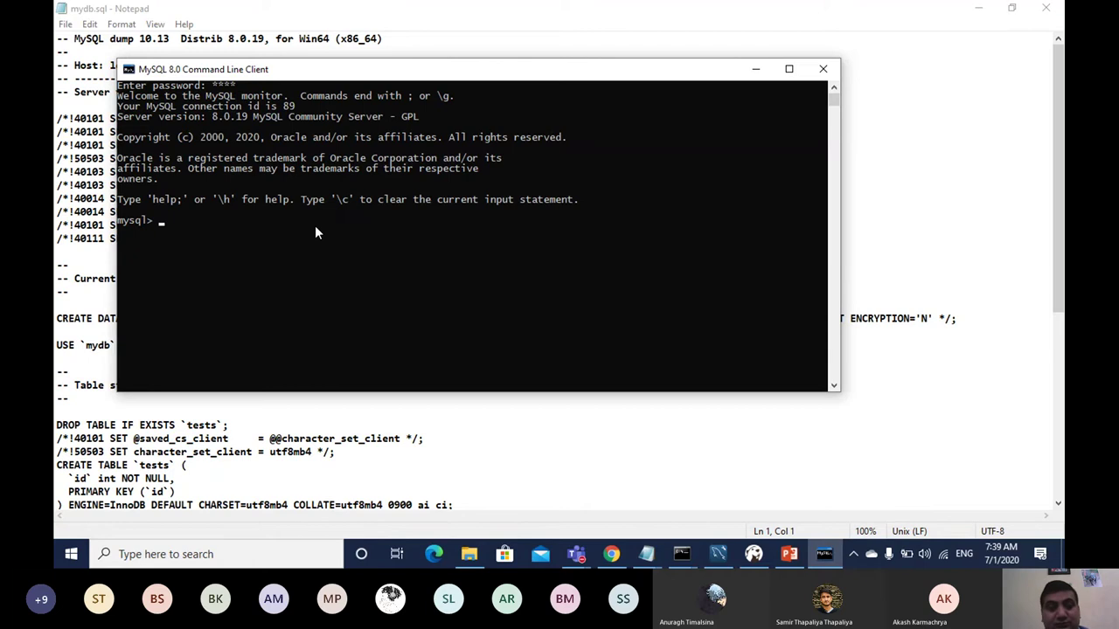
text(show d)
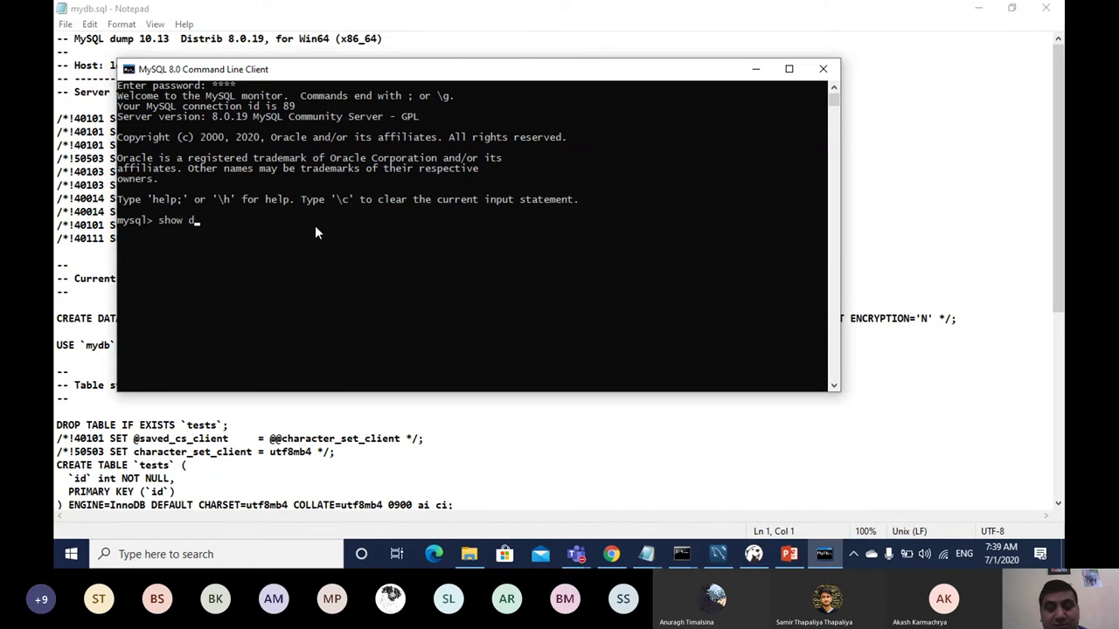
text(atabases)
key(Return)
text(;)
key(Return)
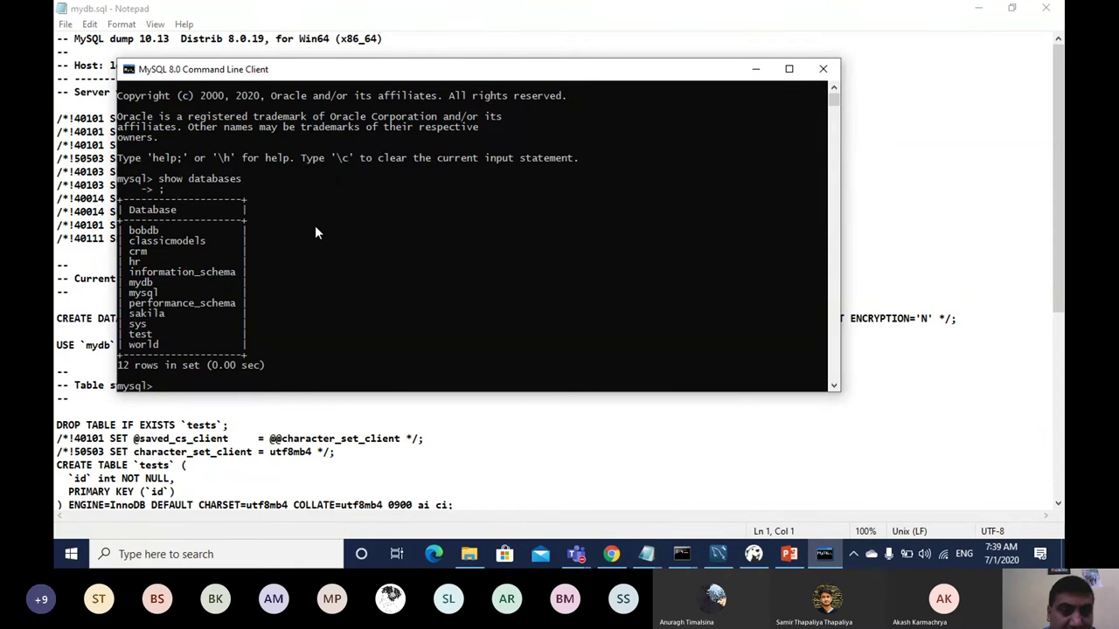
Step: Run drop database mydb; and list databases again, confirming only 11 remain
text(drop)
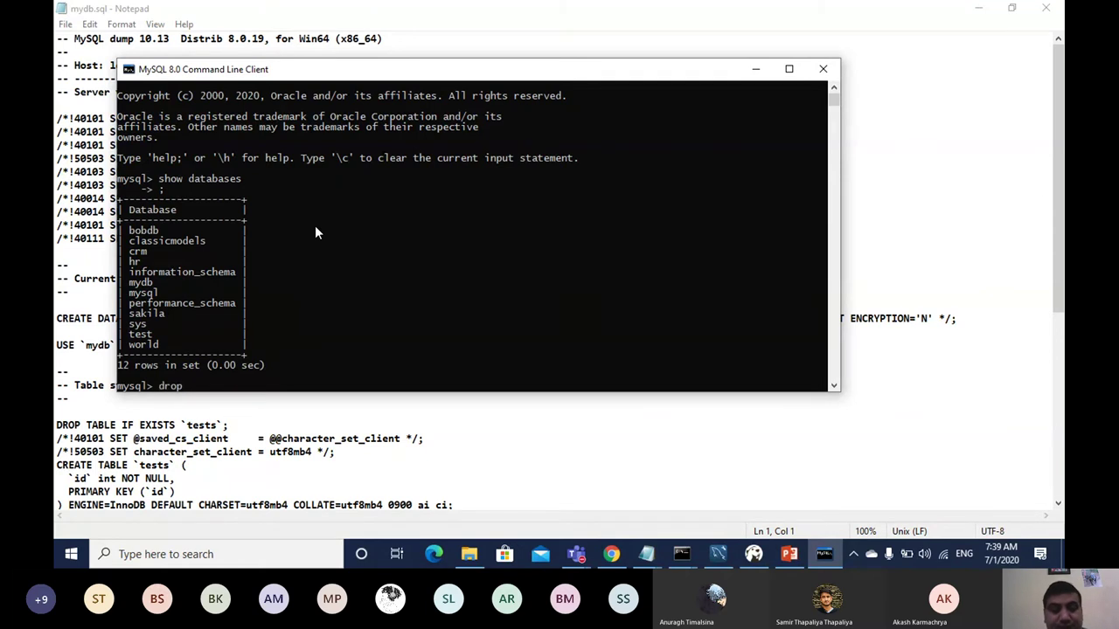
text( database)
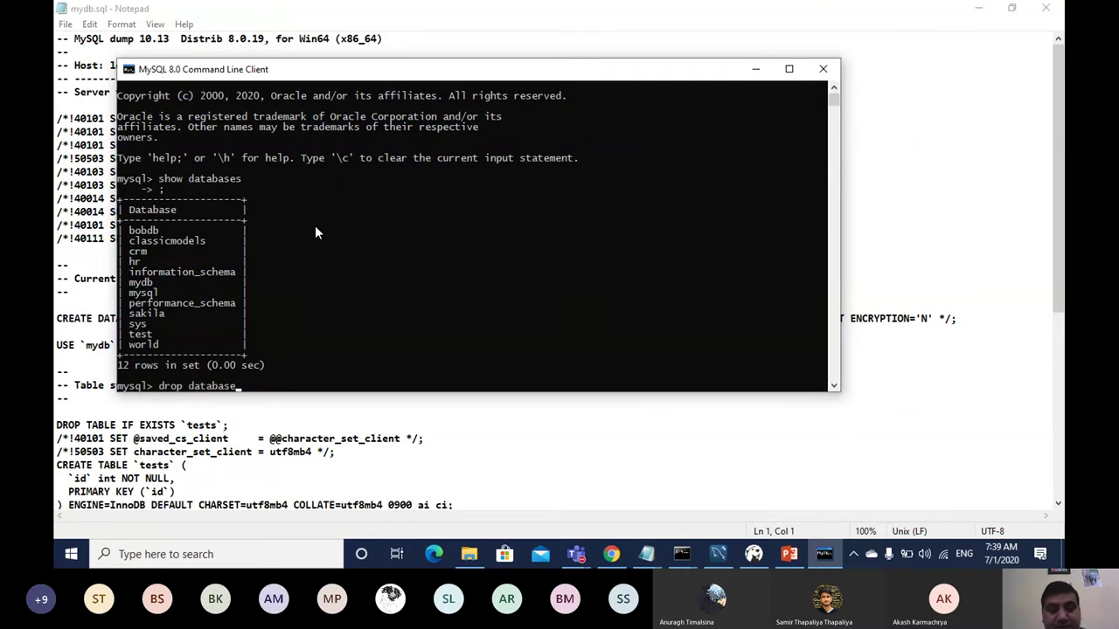
text( myd)
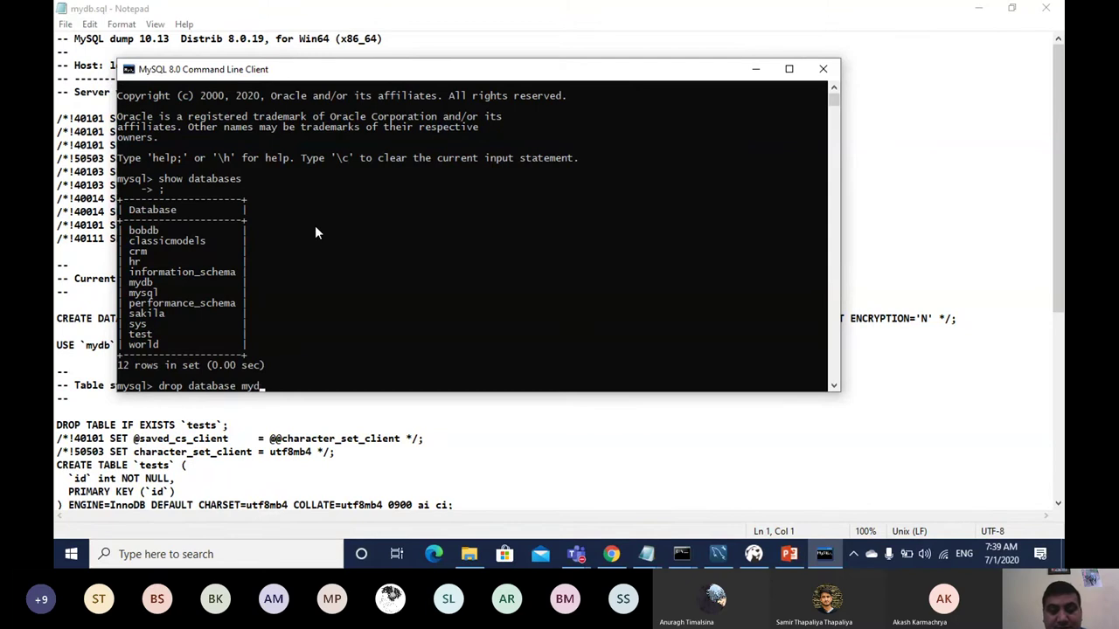
text(b;)
key(Return)
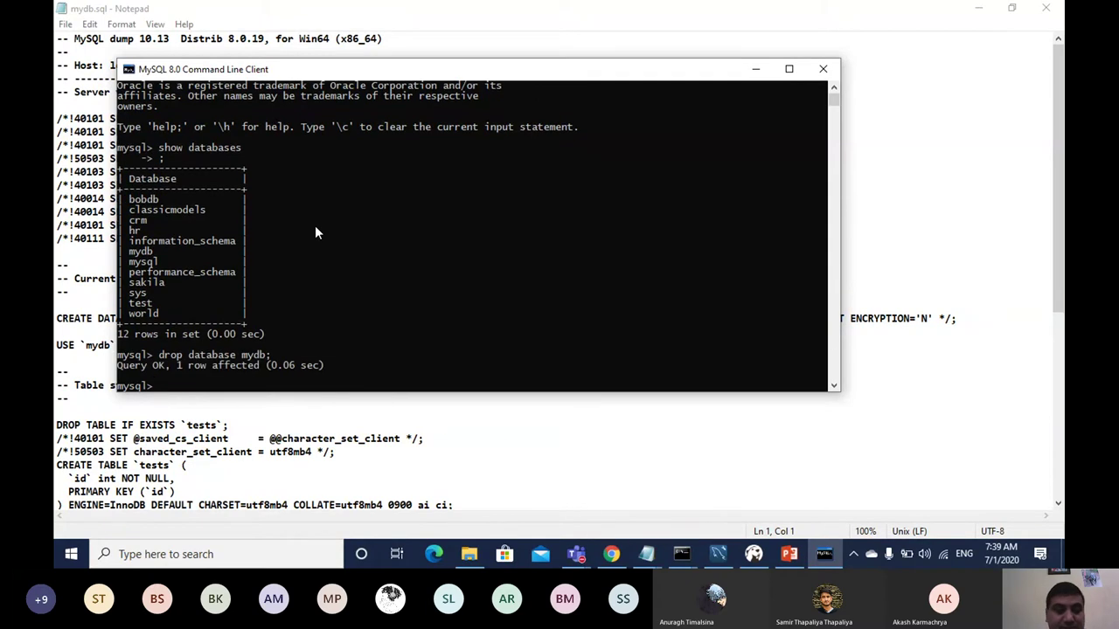
text(show)
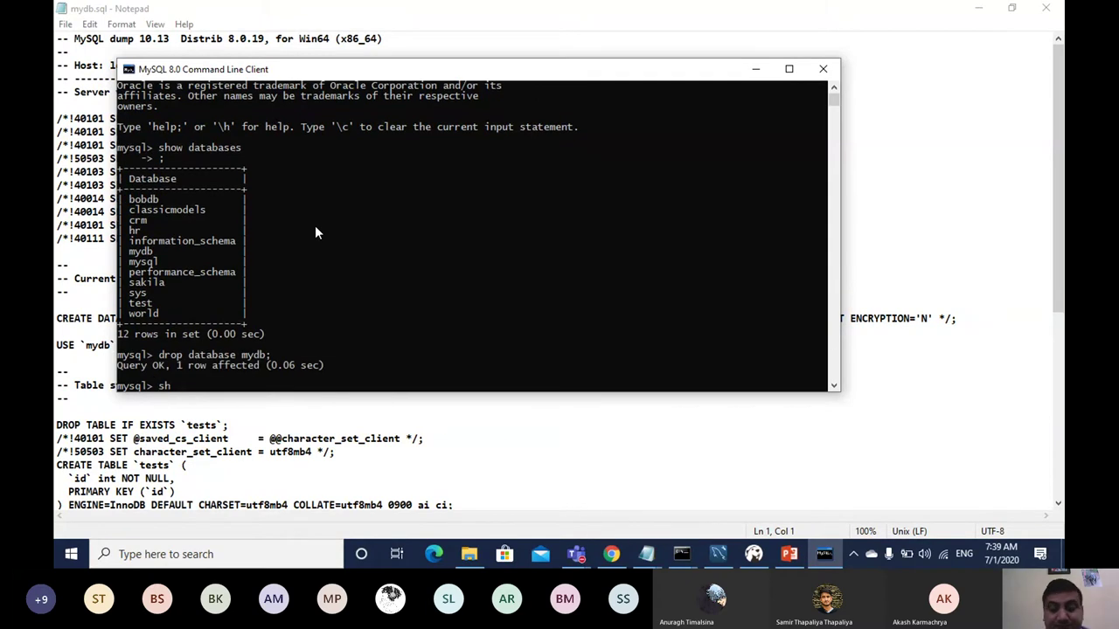
text( data)
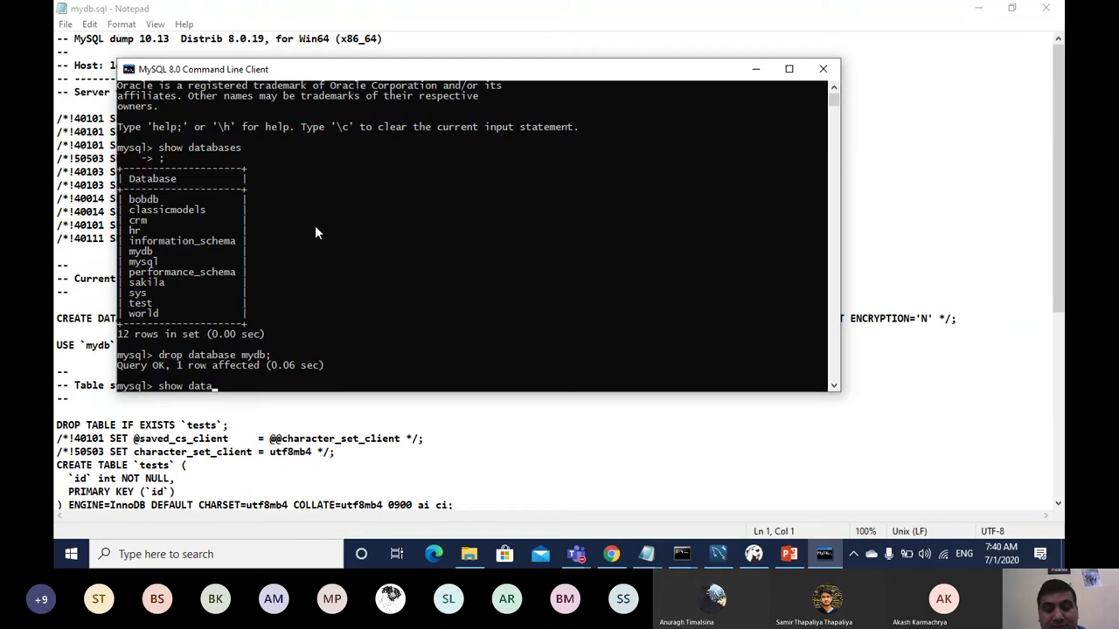
text(bases)
key(Return)
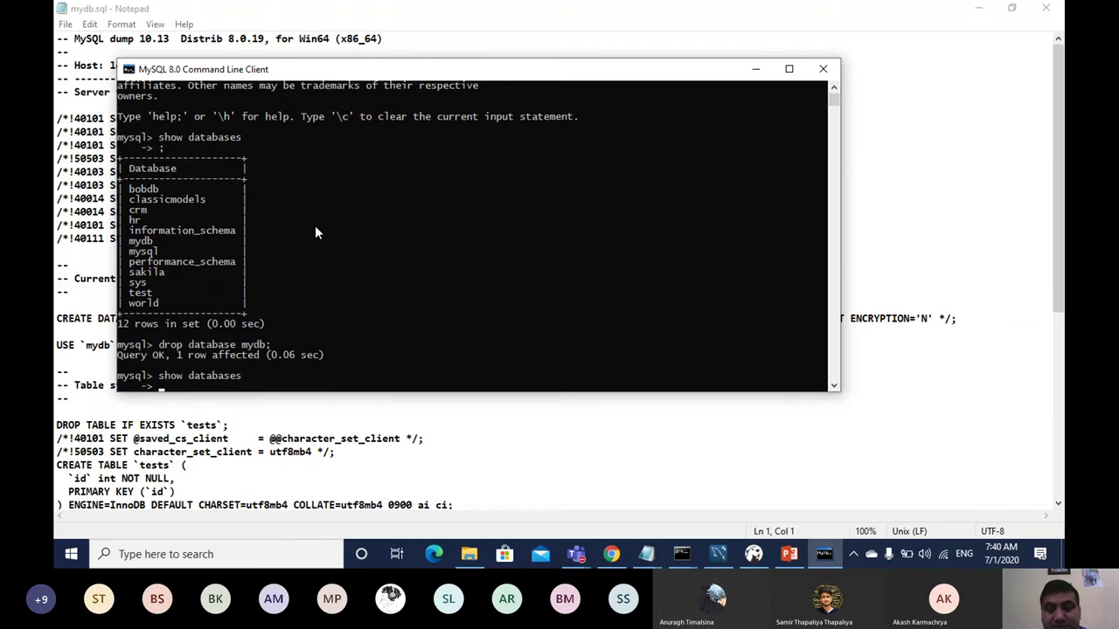
text(;)
key(Return)
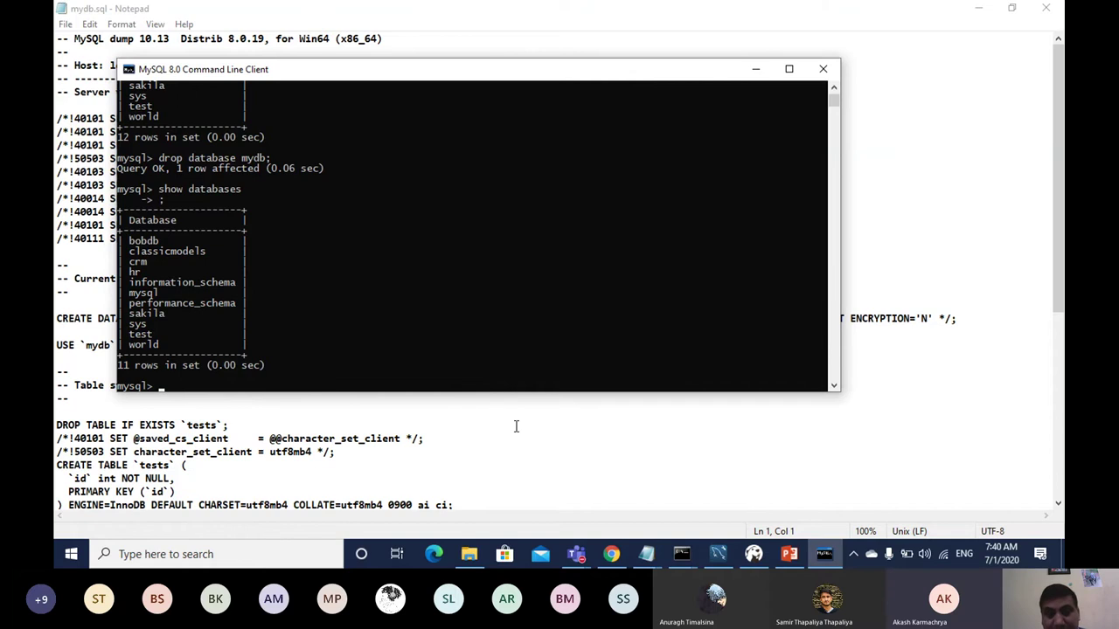
click(611, 557)
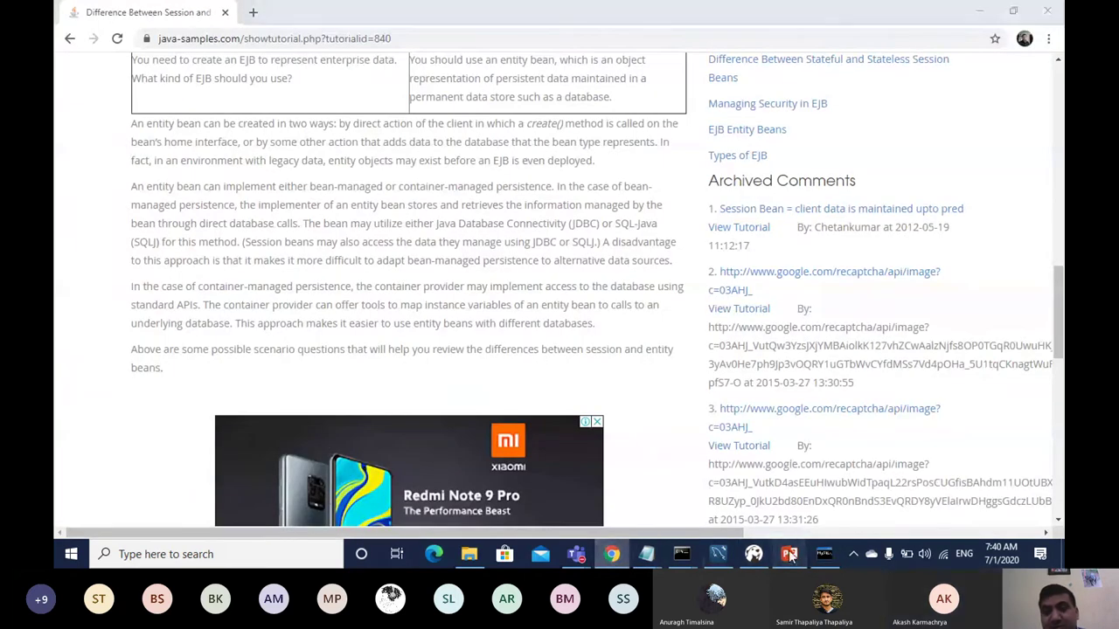
Step: Present the restore slides to slide 4 and select its mysql>source c:\backup\mydb.sql line
click(788, 554)
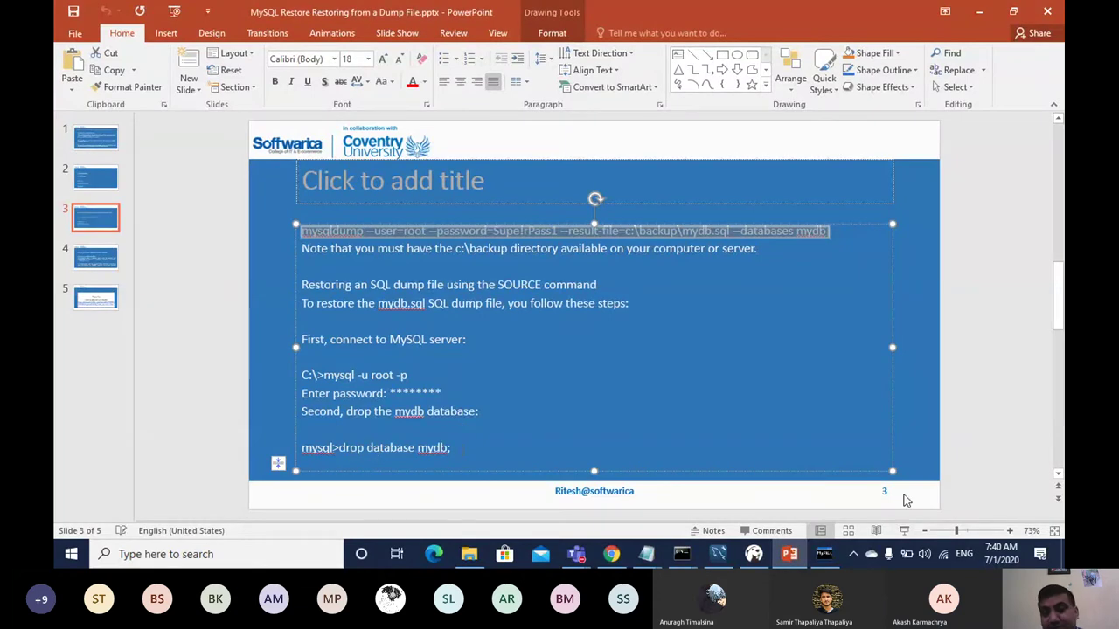
click(904, 531)
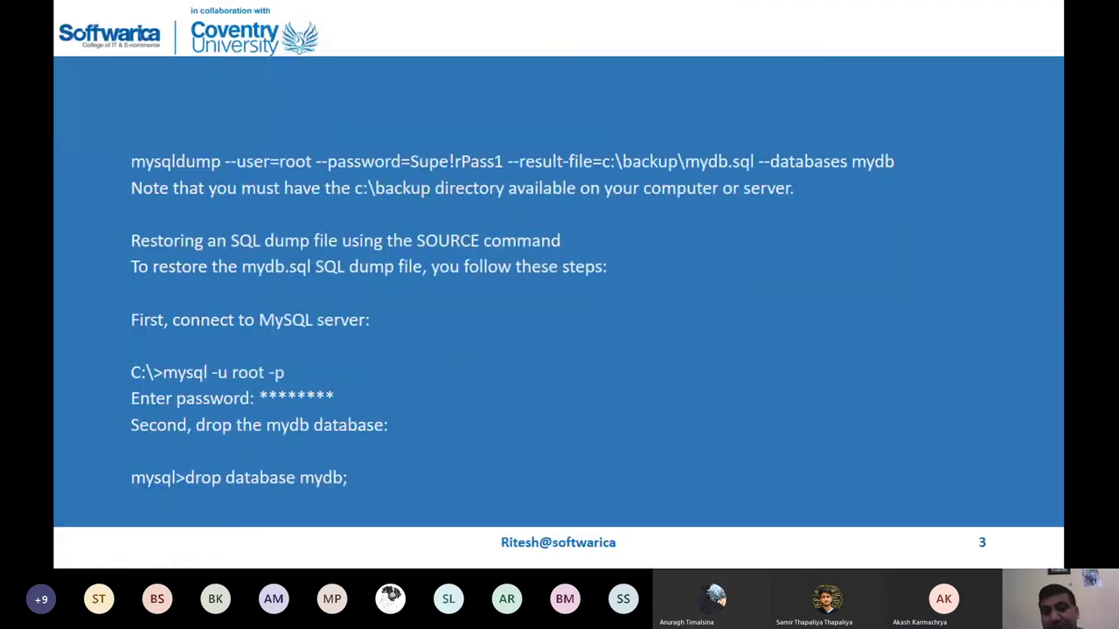
click(665, 312)
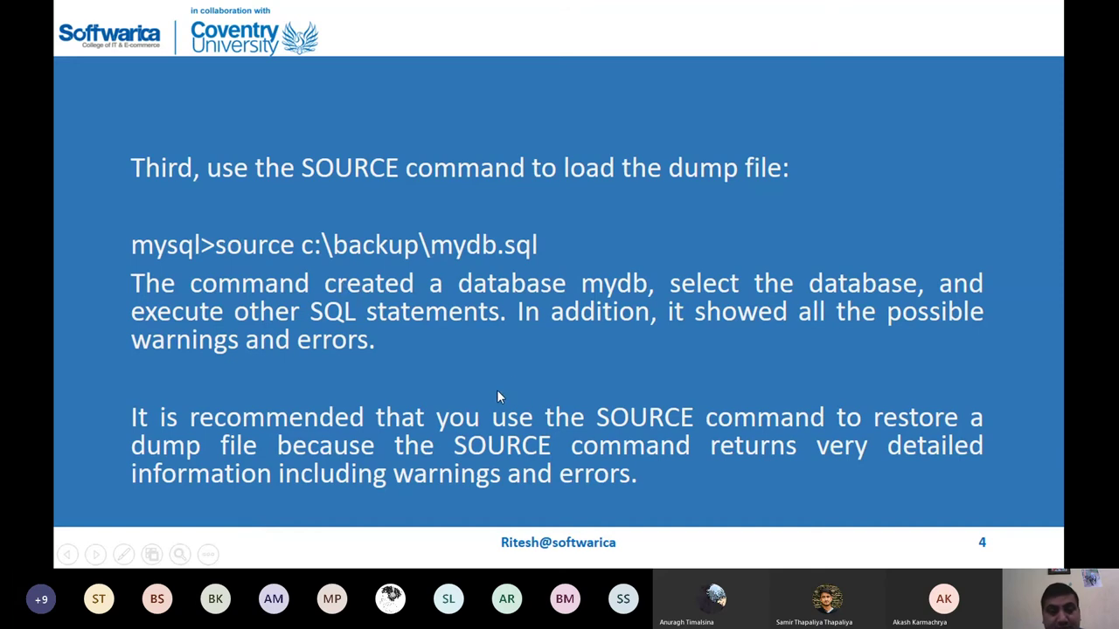
key(Escape)
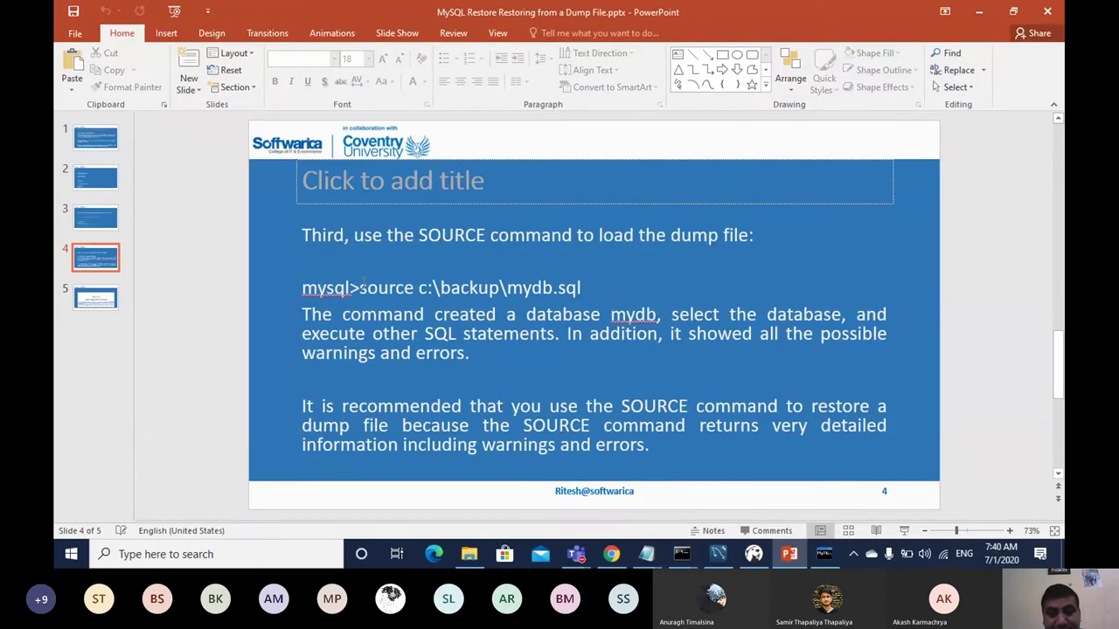
click(363, 285)
mouse_move(363, 285)
mouse_down()
mouse_move(475, 314)
mouse_move(566, 311)
mouse_move(595, 273)
mouse_move(588, 281)
mouse_up()
key(ctrl+c)
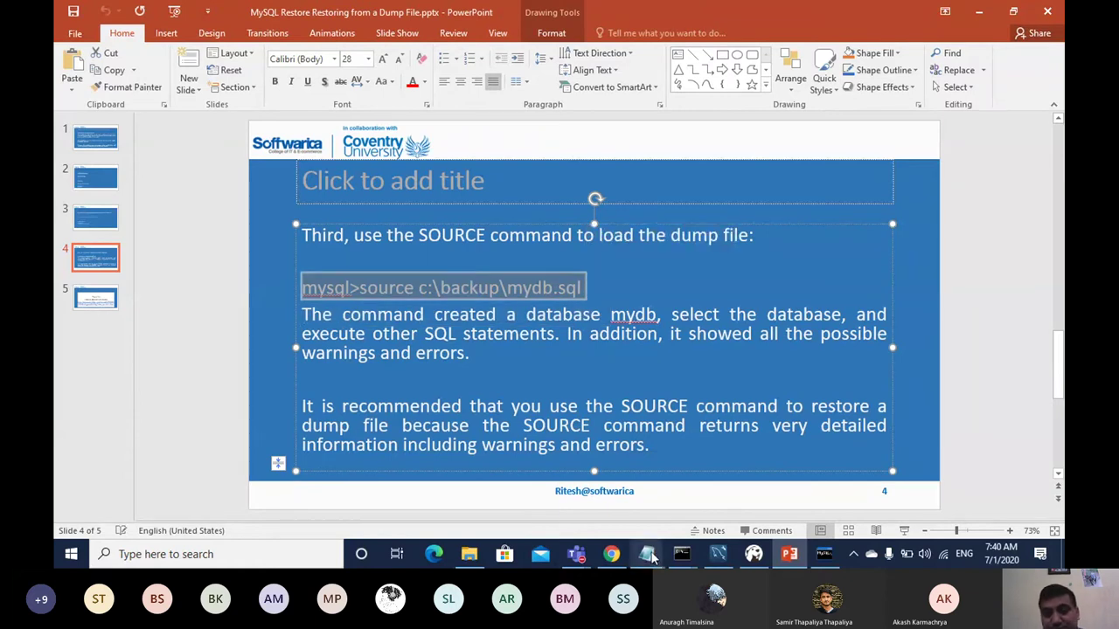
Step: Paste the mysql>source c:\backup\mydb.sql line below the mydb dump command in Notepad
mouse_move(650, 556)
click(521, 499)
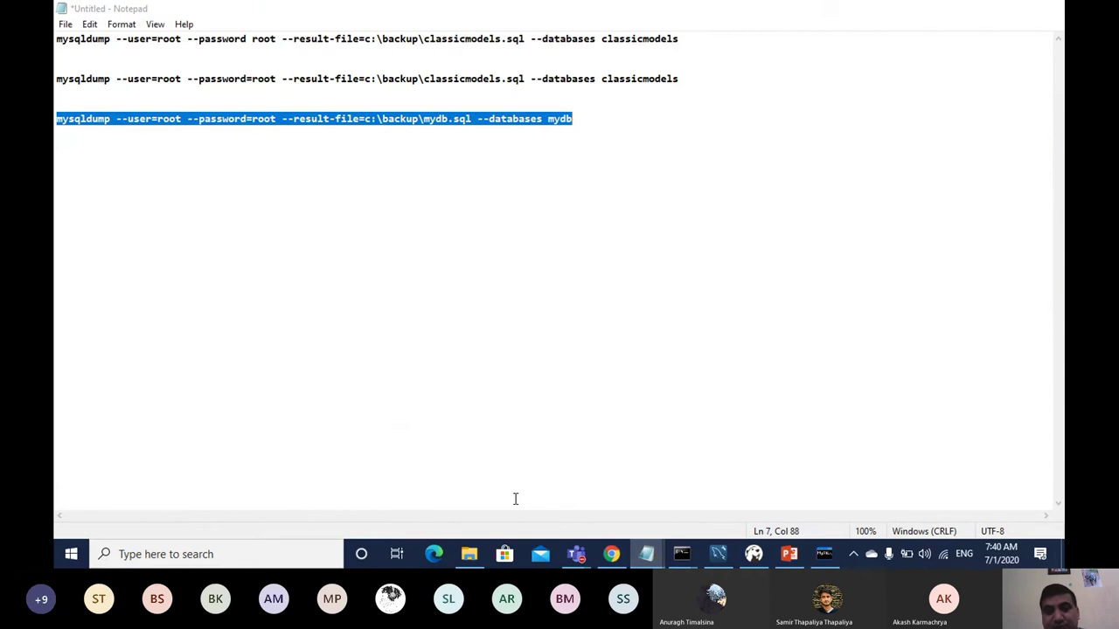
click(583, 119)
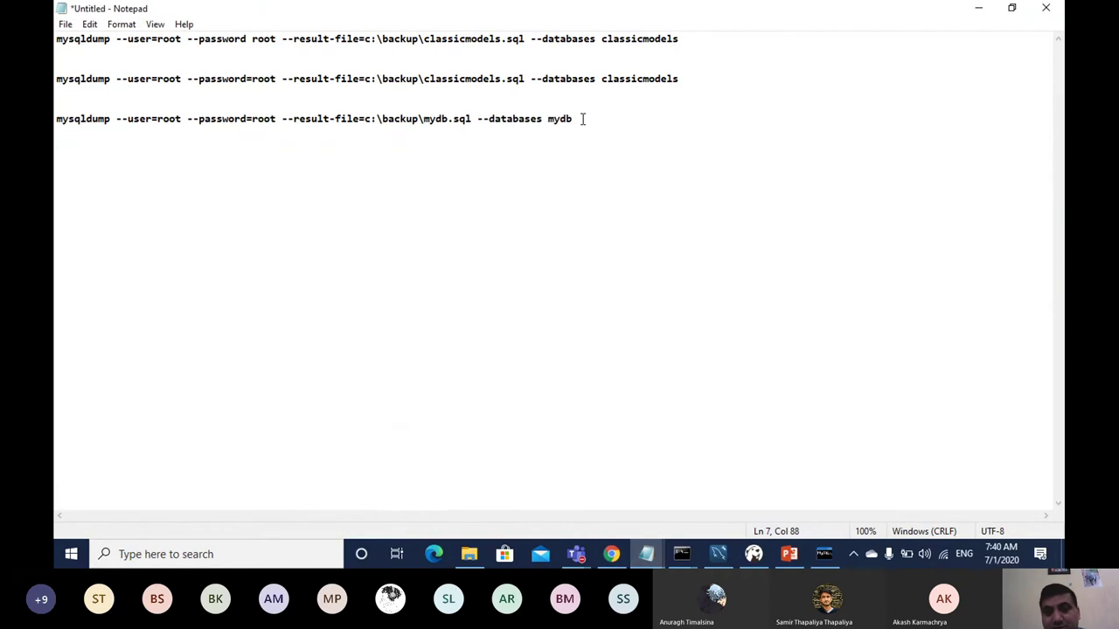
key(Return)
key(Return)
key(ctrl+v)
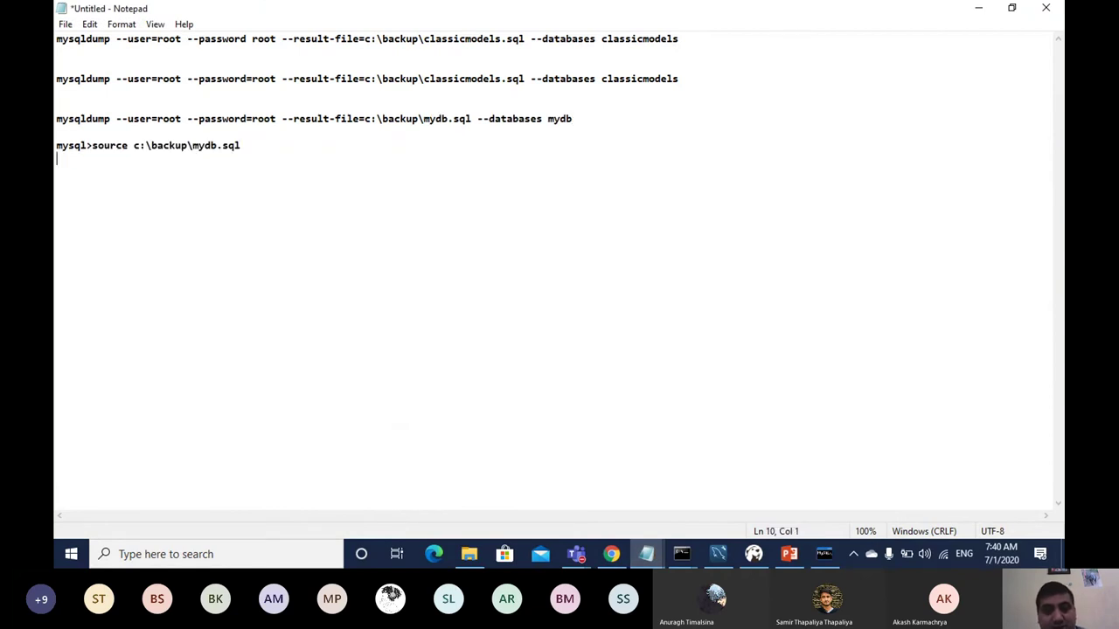
Step: Select the 'source c:\backup\mydb.sql' part and bring up the Command Prompt window
click(94, 145)
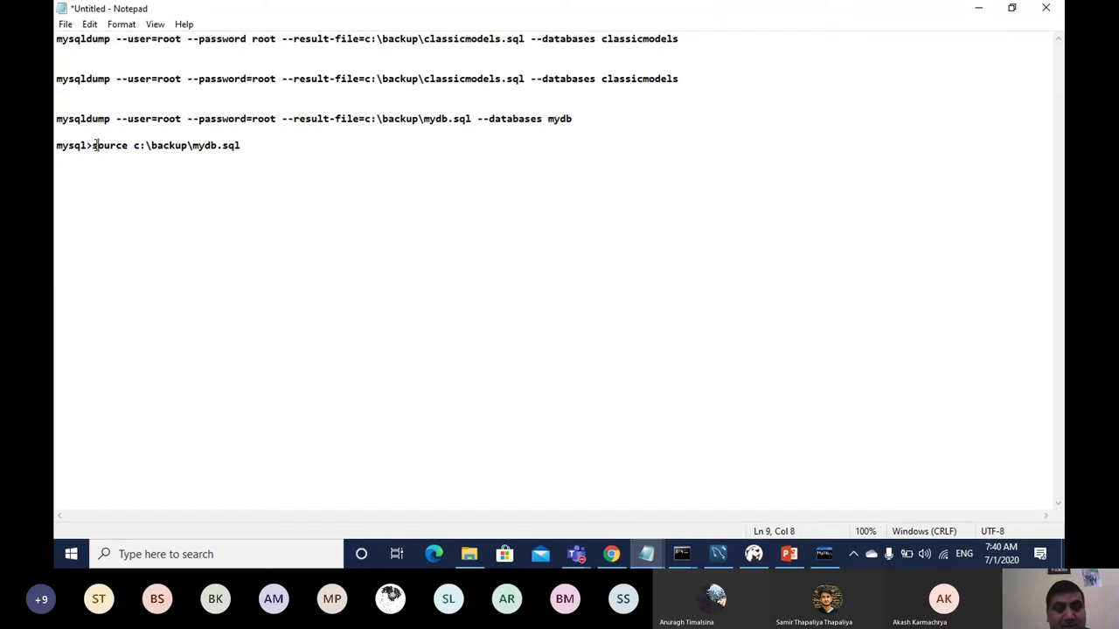
click(97, 160)
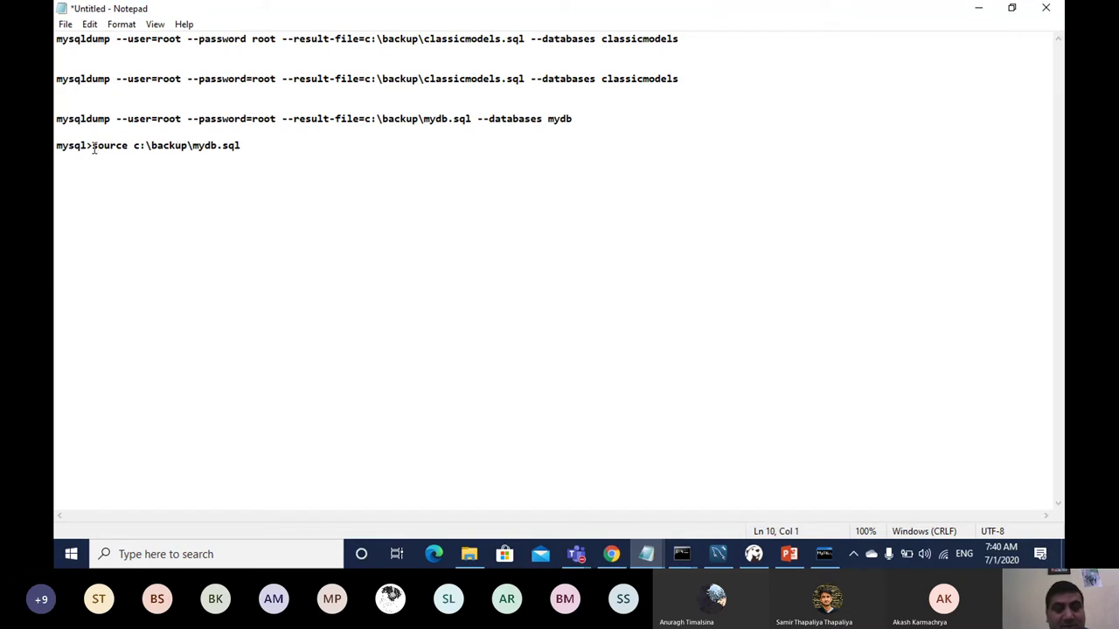
drag(92, 145, 244, 148)
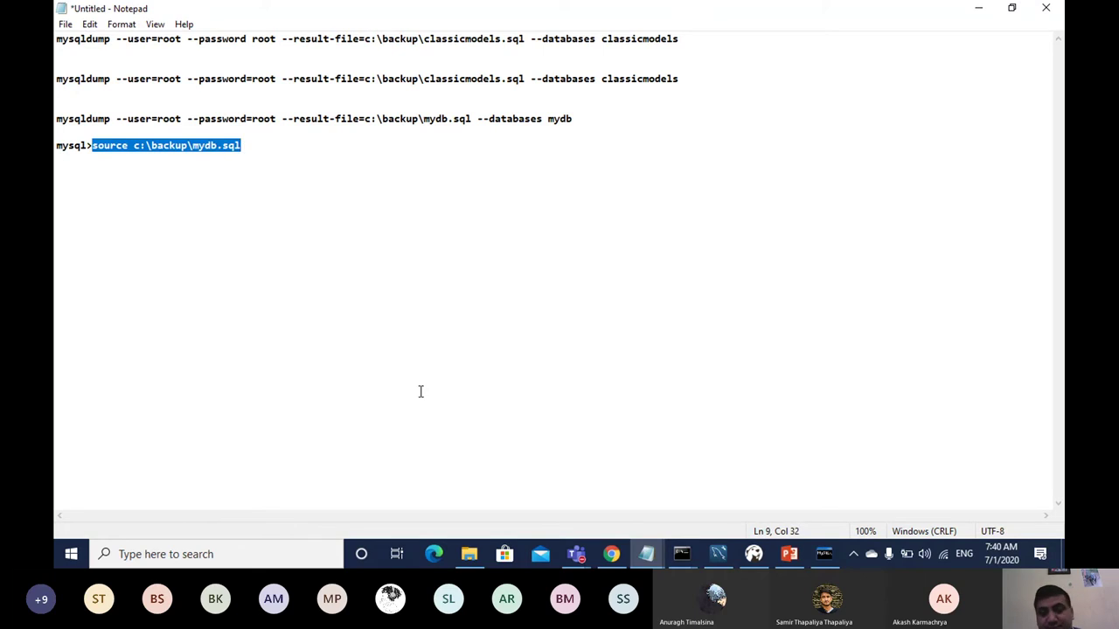
click(683, 554)
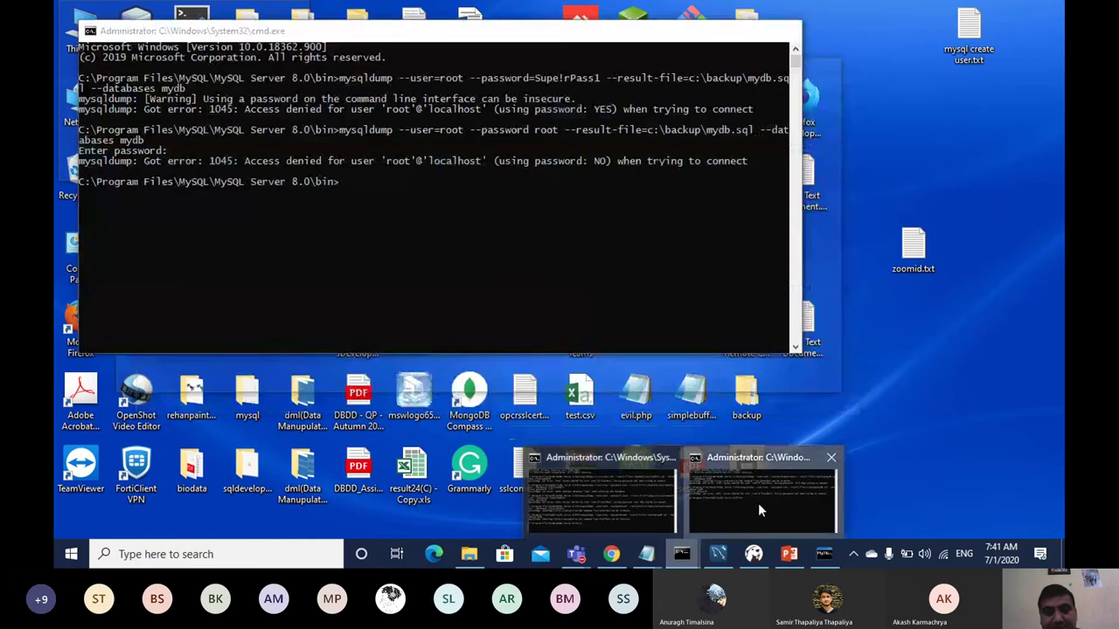
Step: Restore mydb in the MySQL client with 'source c:\backup\mydb.sql'
click(758, 502)
click(830, 555)
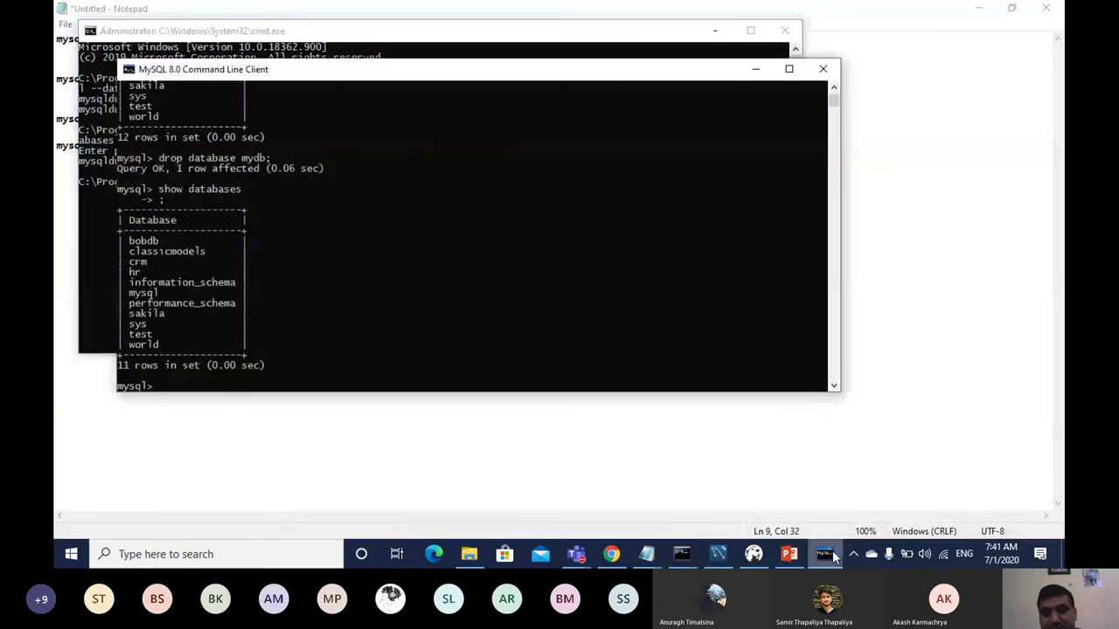
text(source c:\backup\mydb.sql)
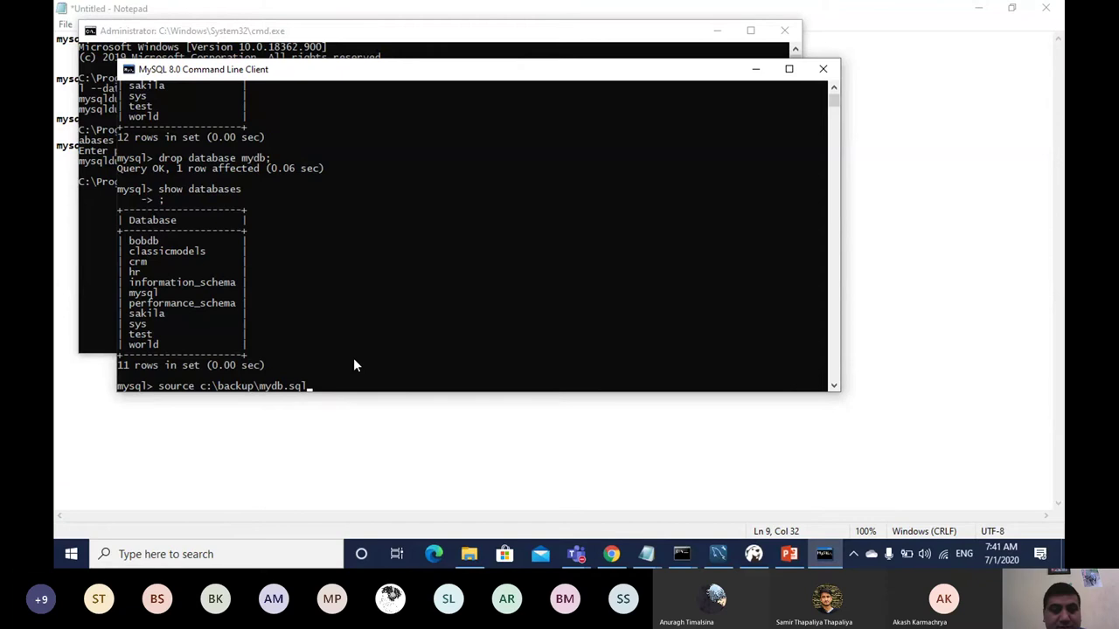
key(Return)
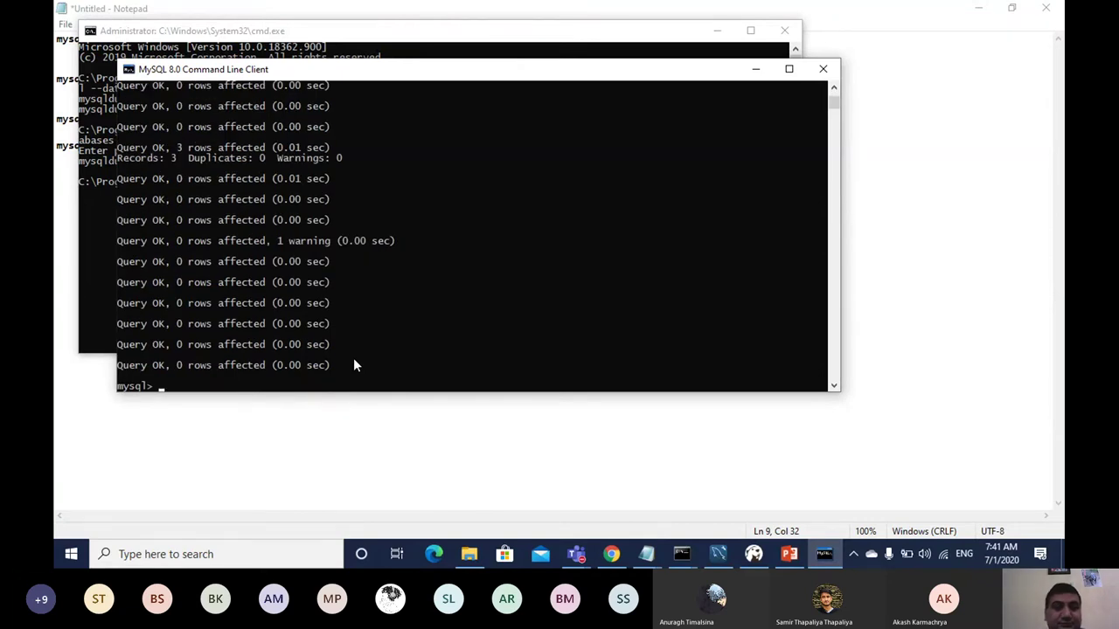
Step: Run SHOW DATABASES, USE mydb and SHOW TABLES to confirm the tests table is back
text(show)
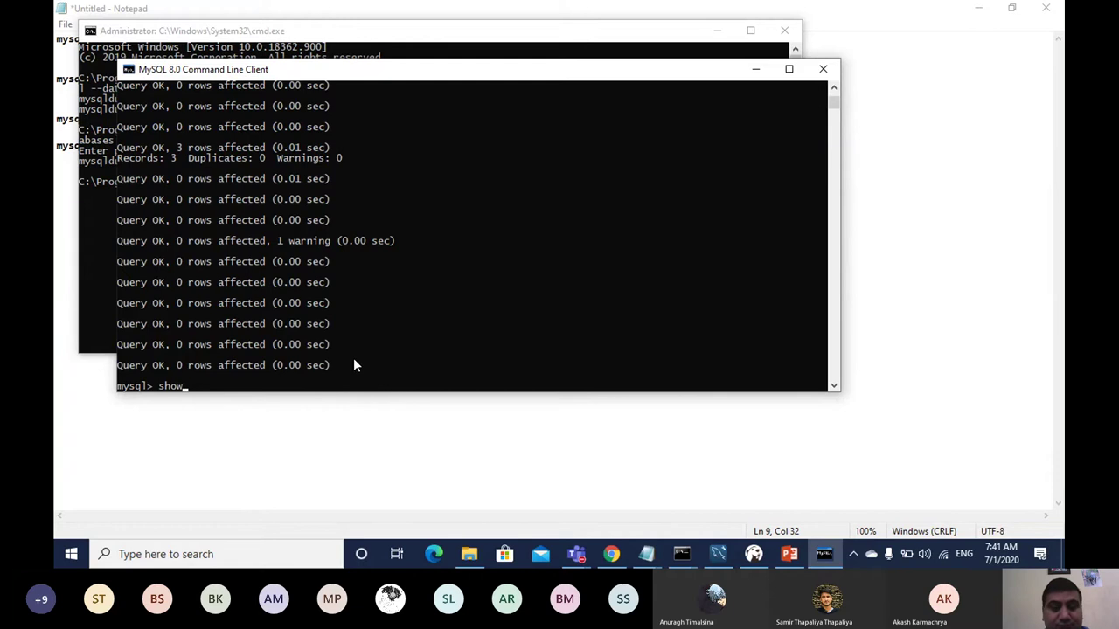
text( databases)
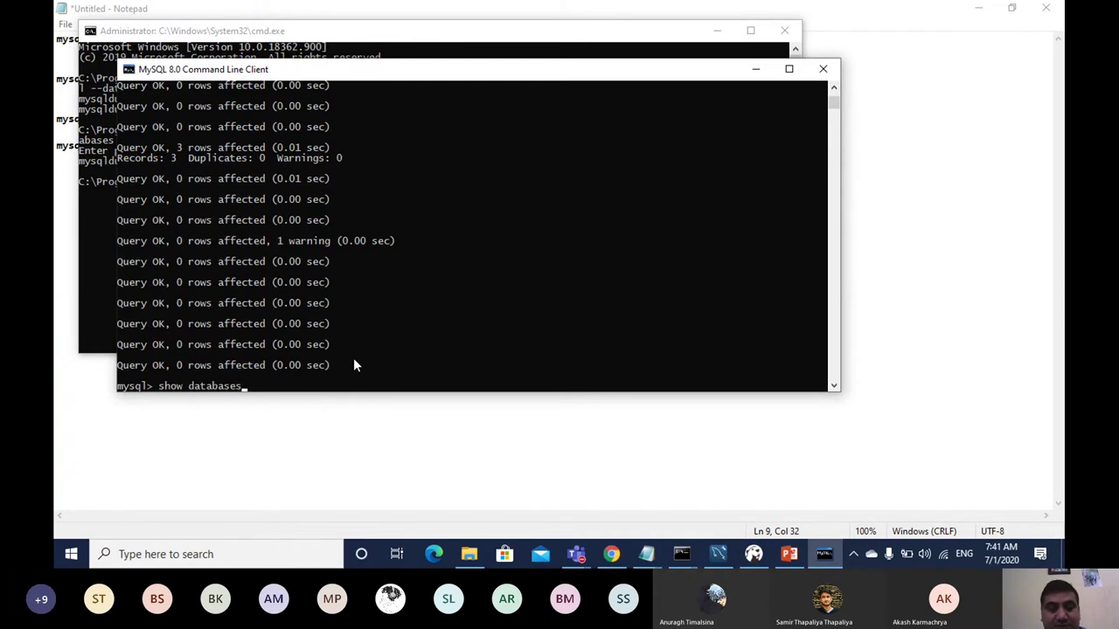
key(Return)
text(;)
key(Return)
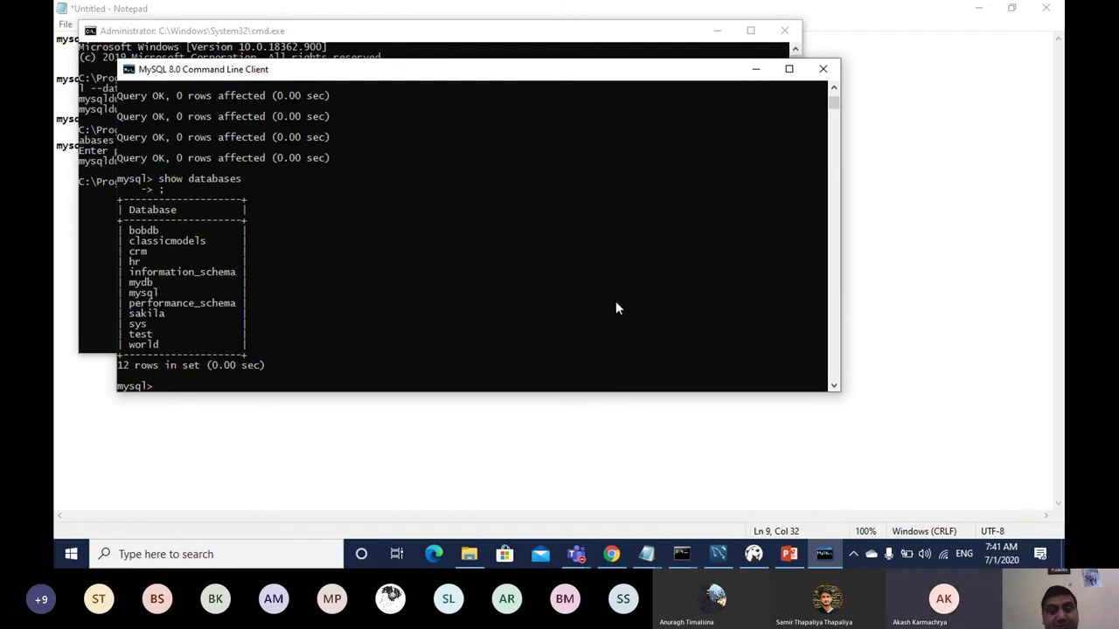
text(use)
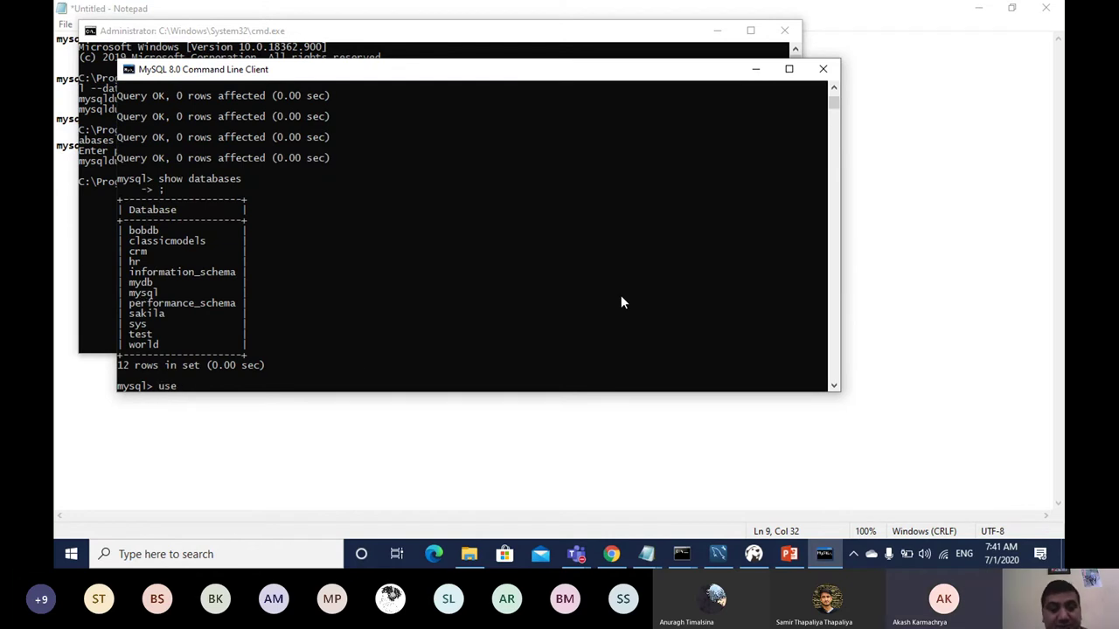
text( mydb)
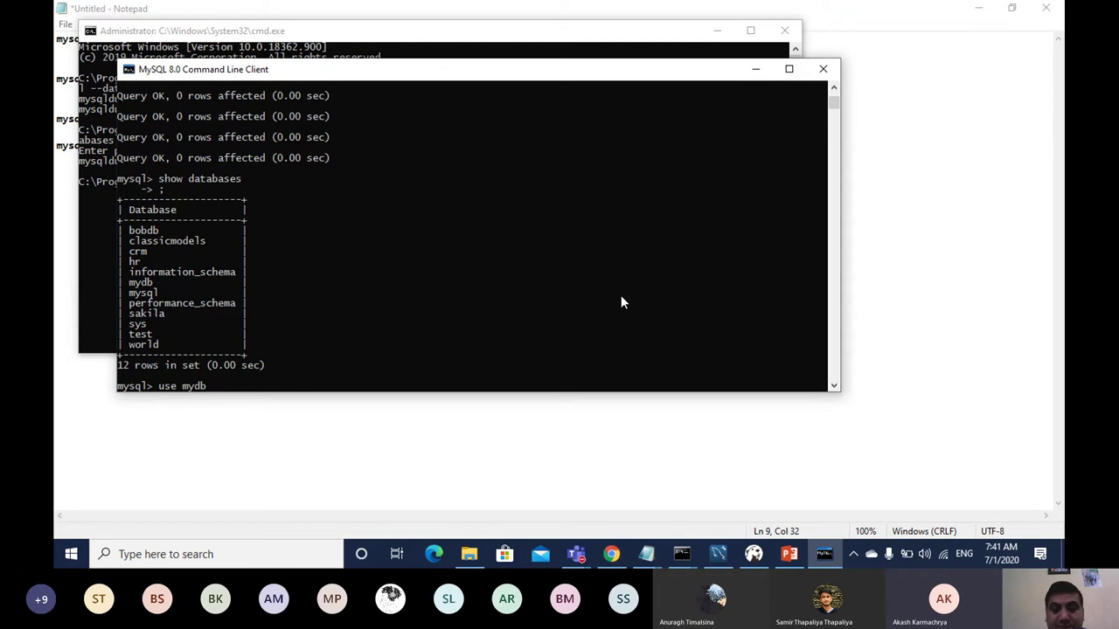
key(Return)
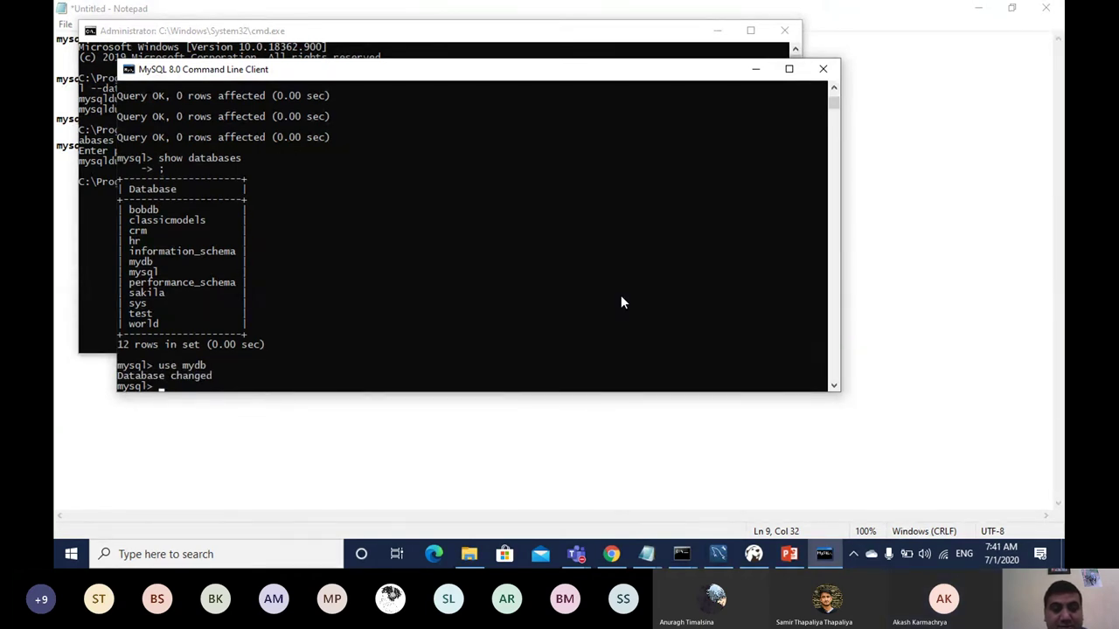
text(show tables;)
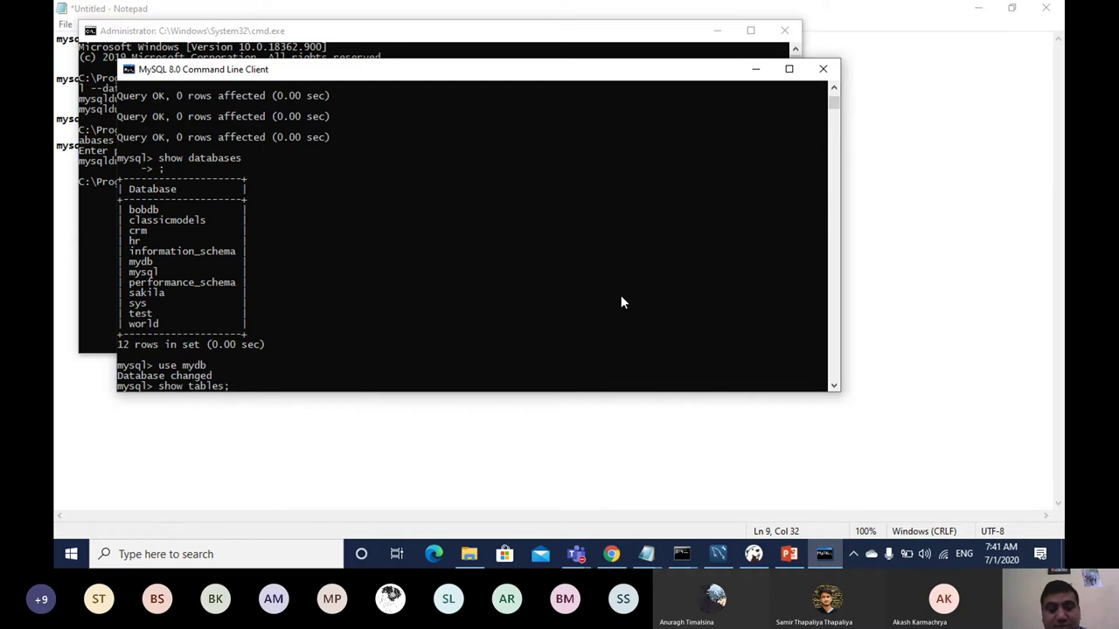
key(Return)
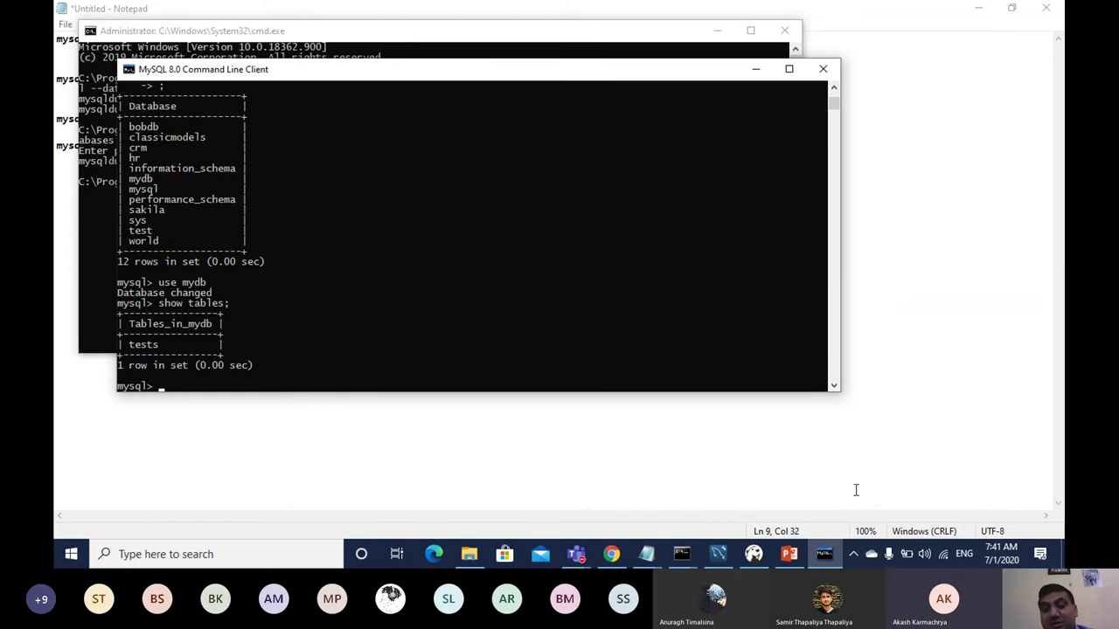
click(576, 557)
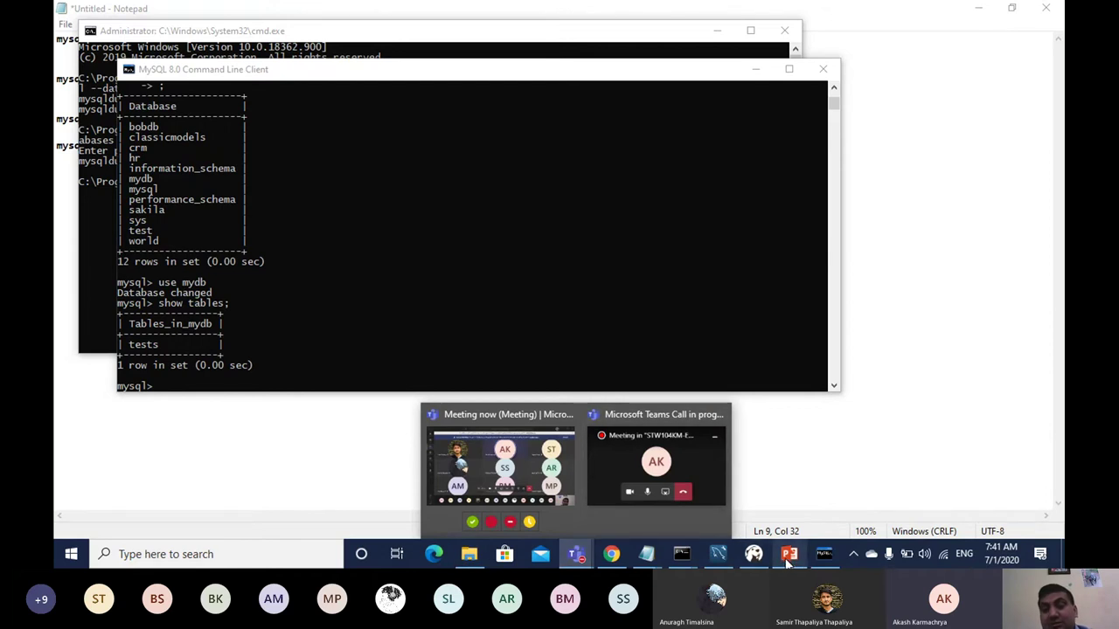
Step: Show the Server Status page for Local instance MySQL80 and scroll to Server Directories
click(718, 554)
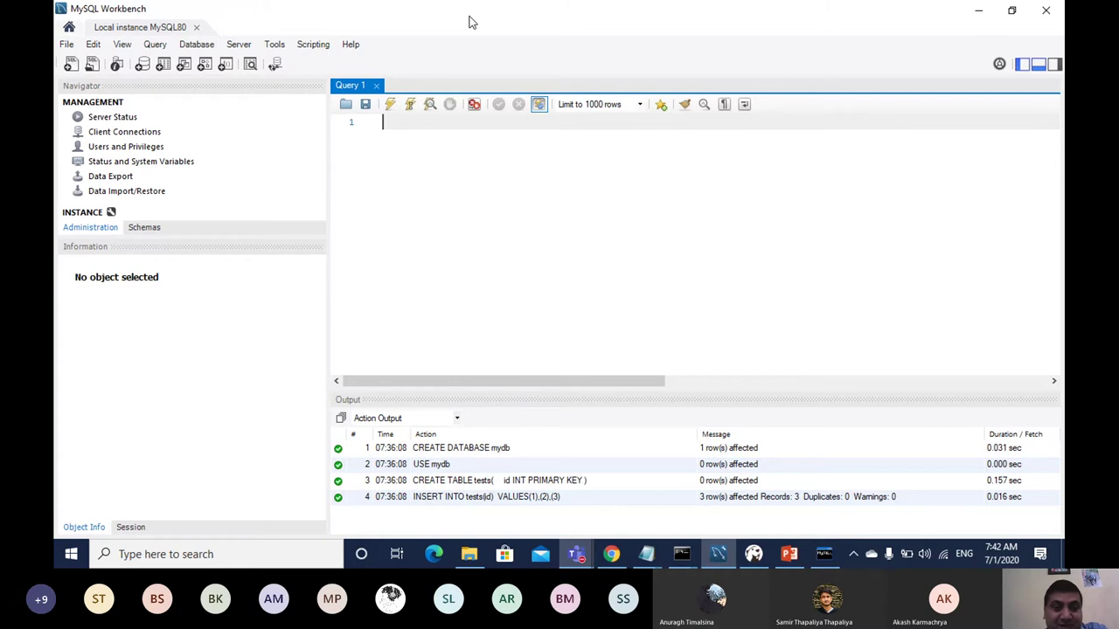
click(117, 122)
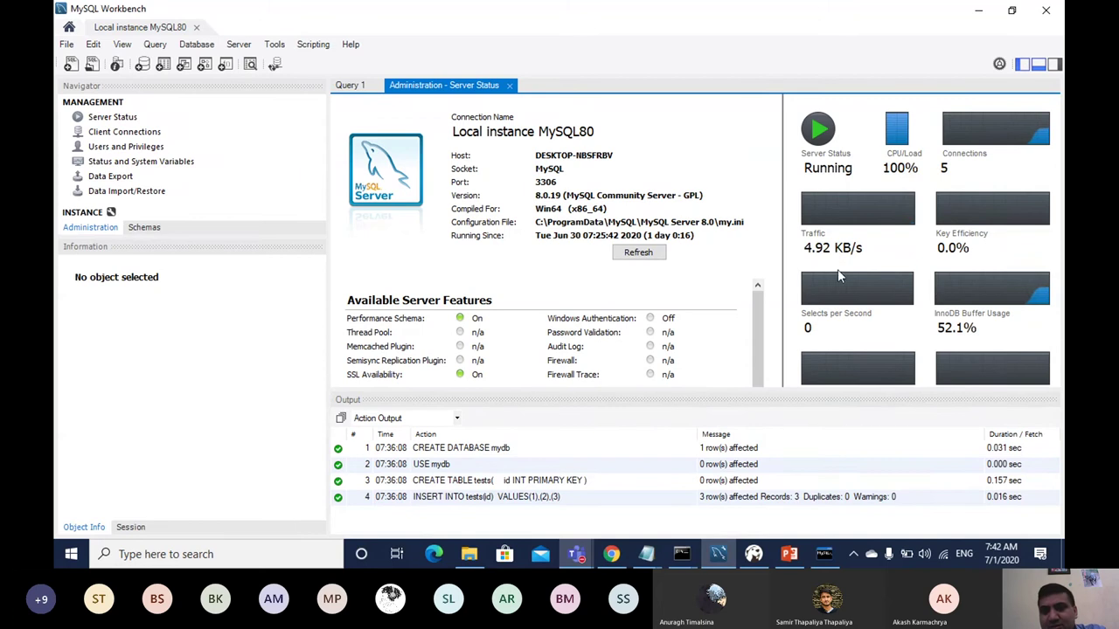
drag(759, 319, 754, 344)
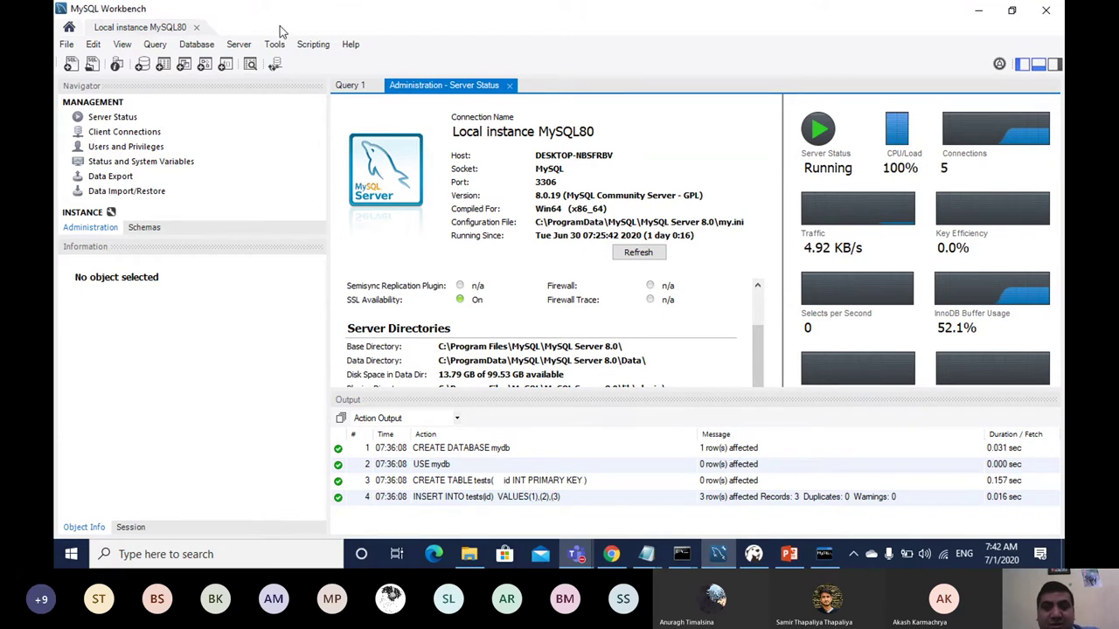
Step: Start the MySQL Utilities shell from Tools and run help to list its commands
click(317, 47)
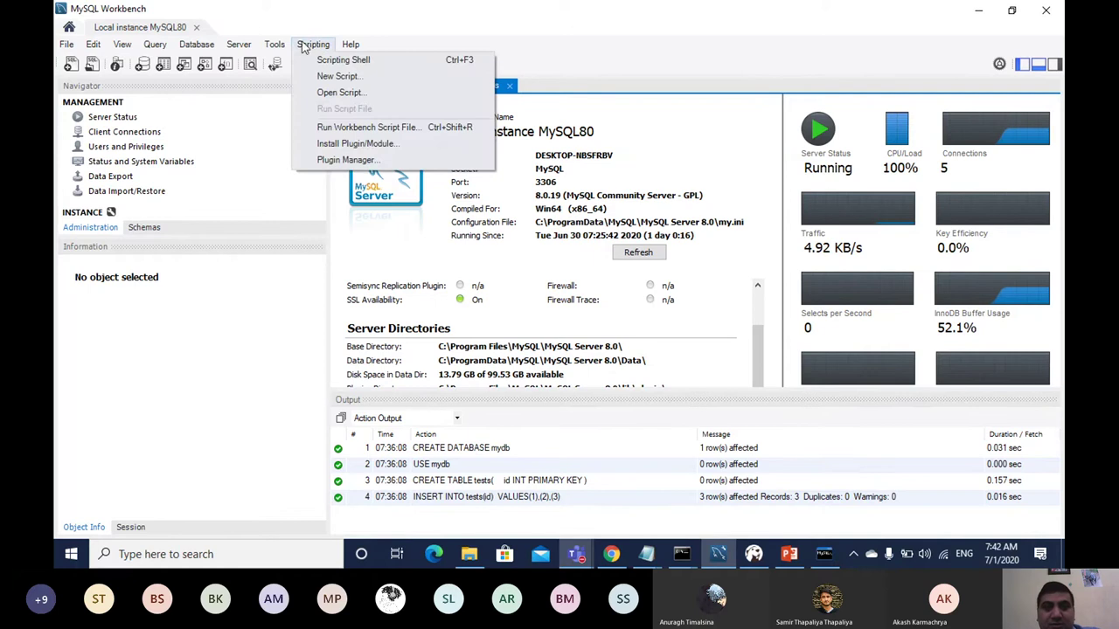
mouse_move(276, 46)
mouse_move(297, 79)
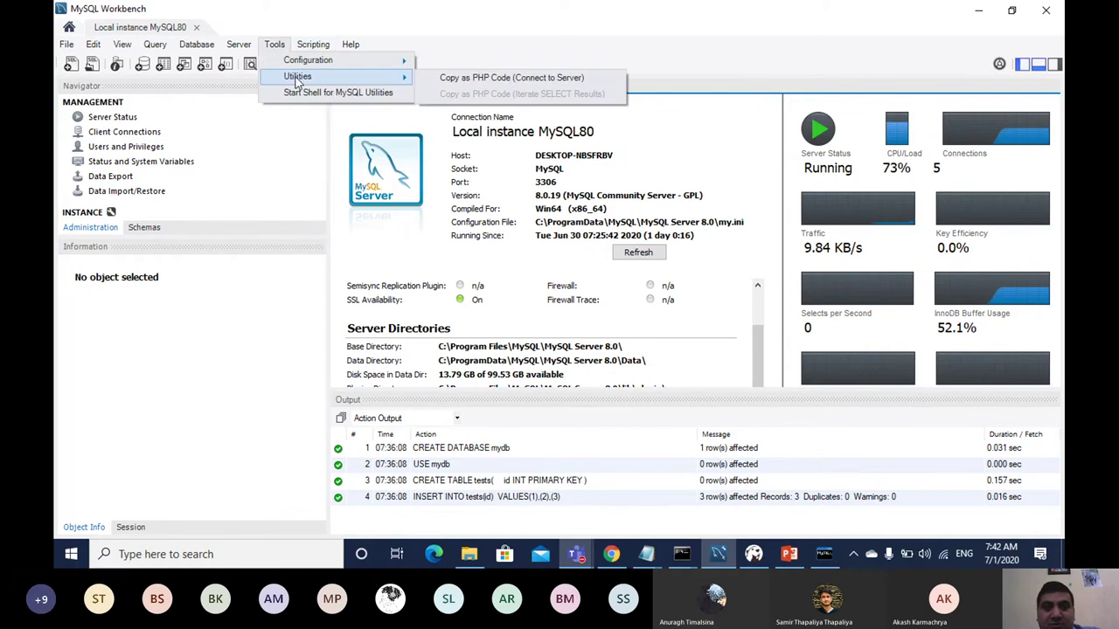
click(301, 92)
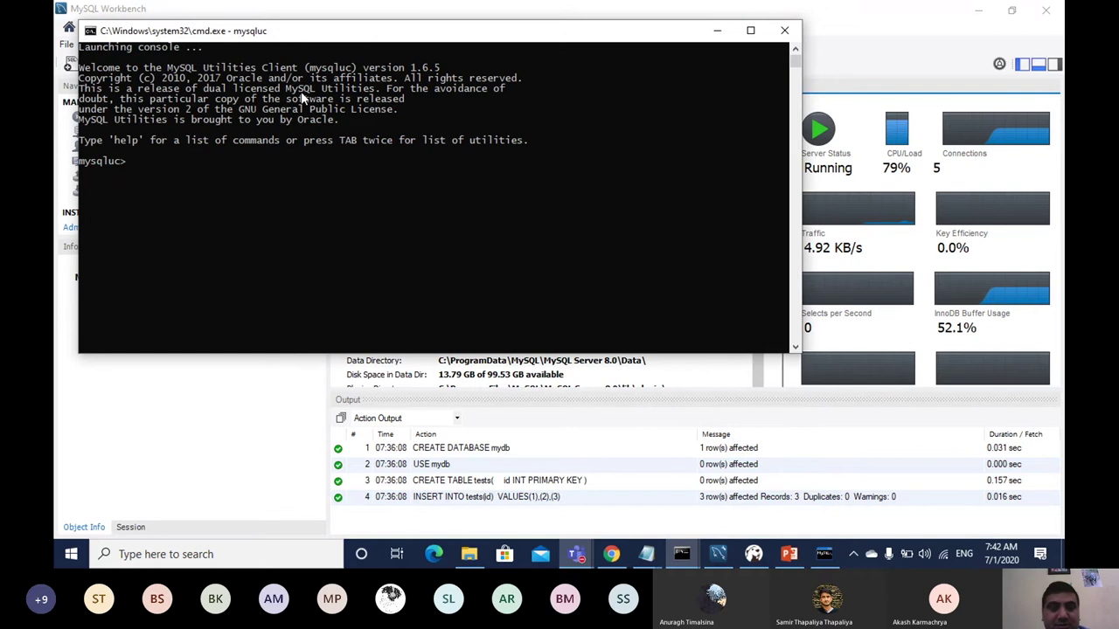
text(help)
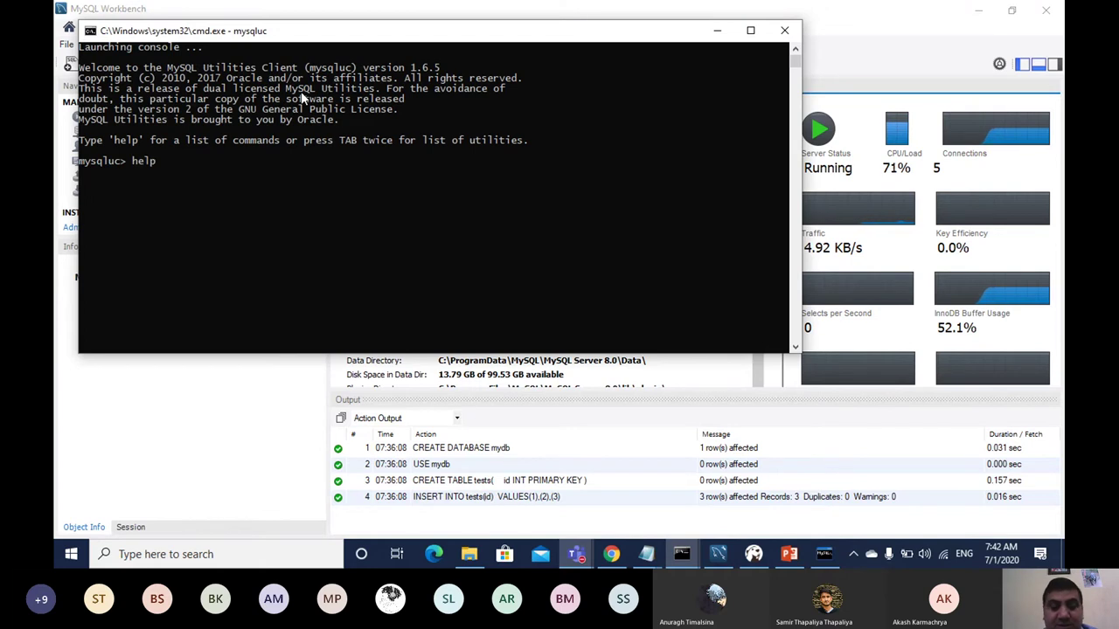
key(Return)
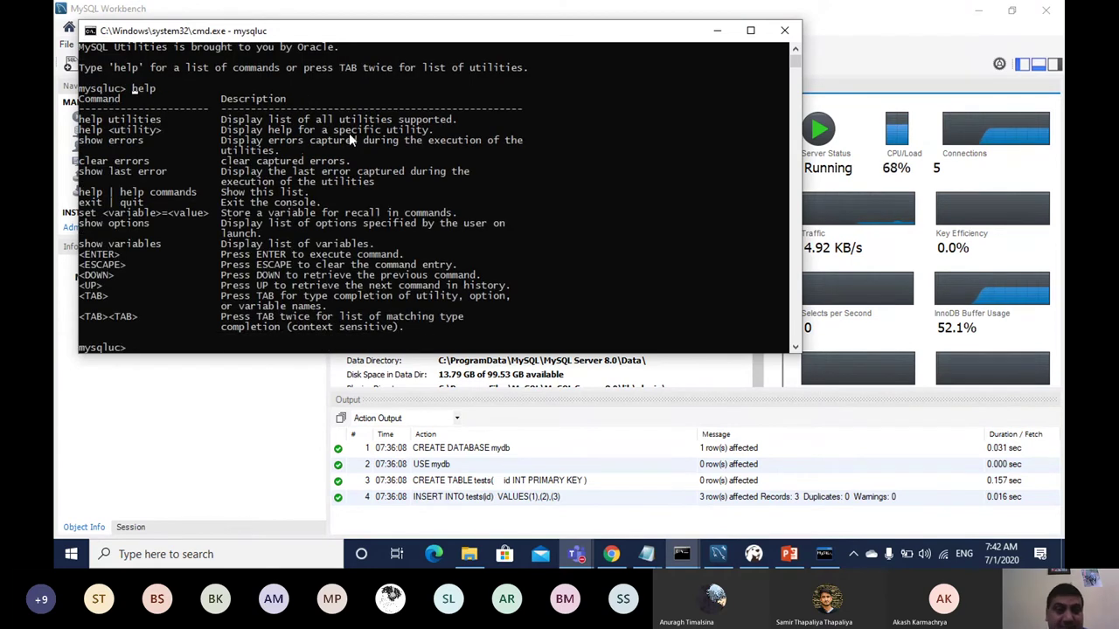
Step: Begin typing 'help utilities' at the mysqluc prompt, cancelling stray console selections
text(help)
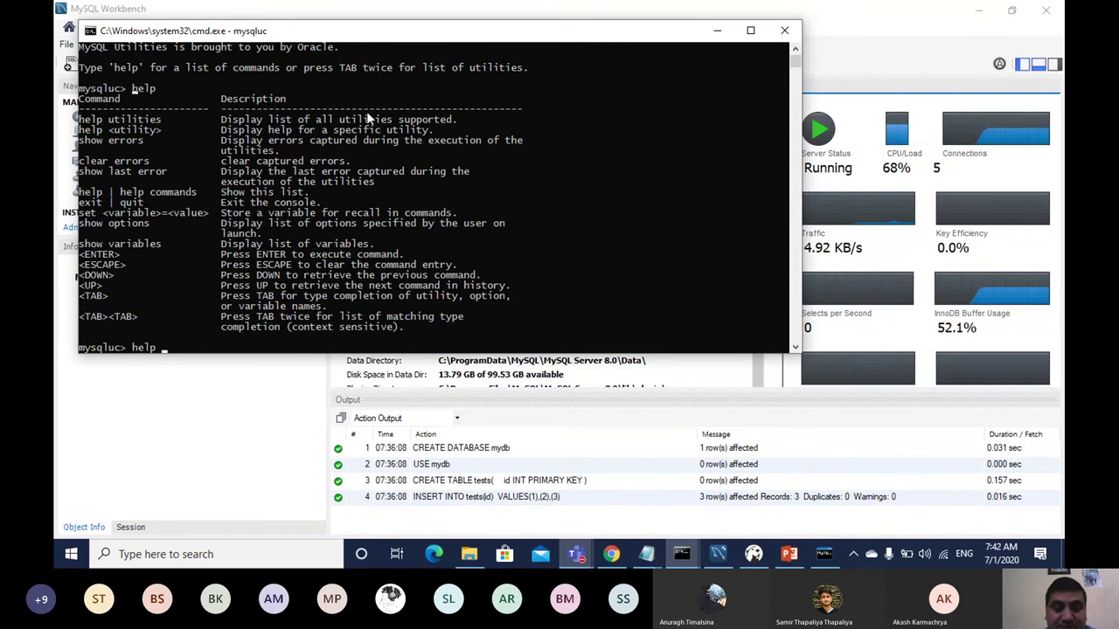
text( utilities;)
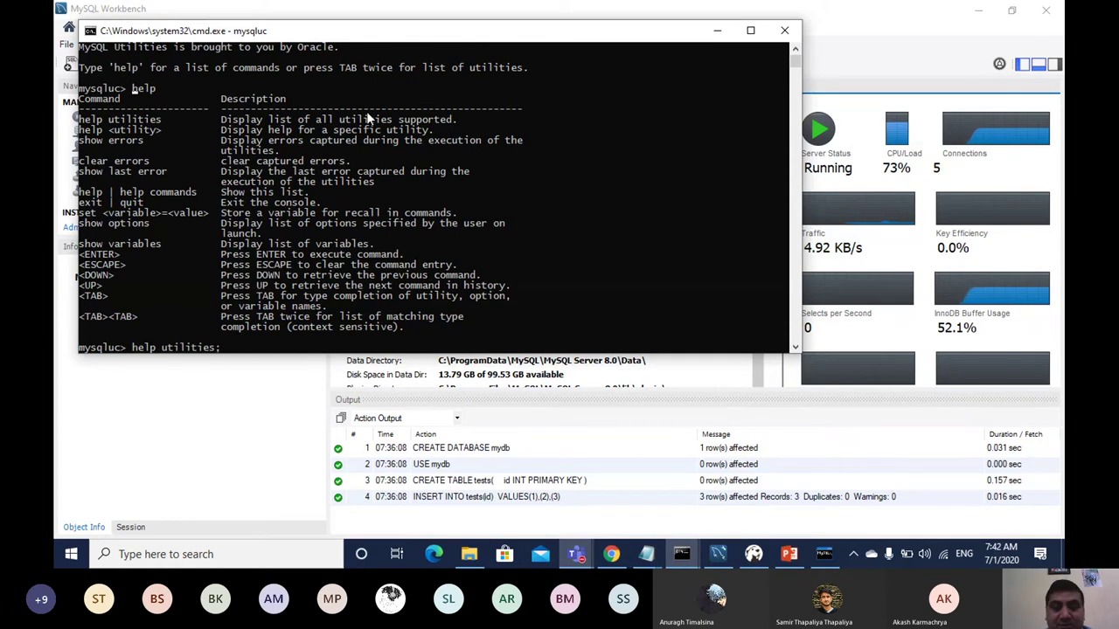
click(288, 306)
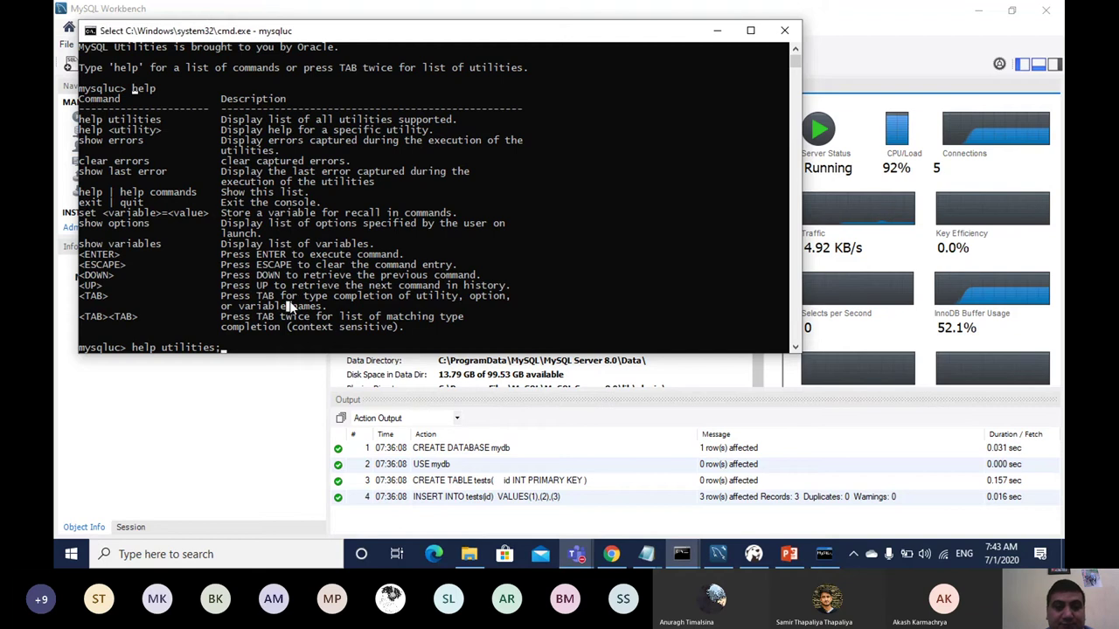
key(Escape)
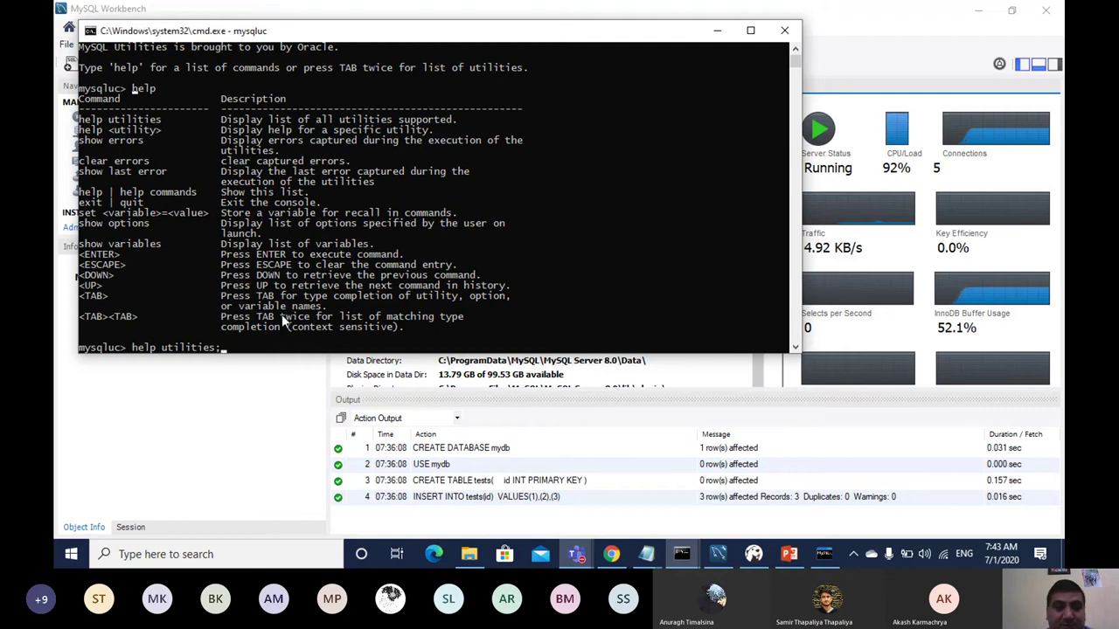
click(278, 328)
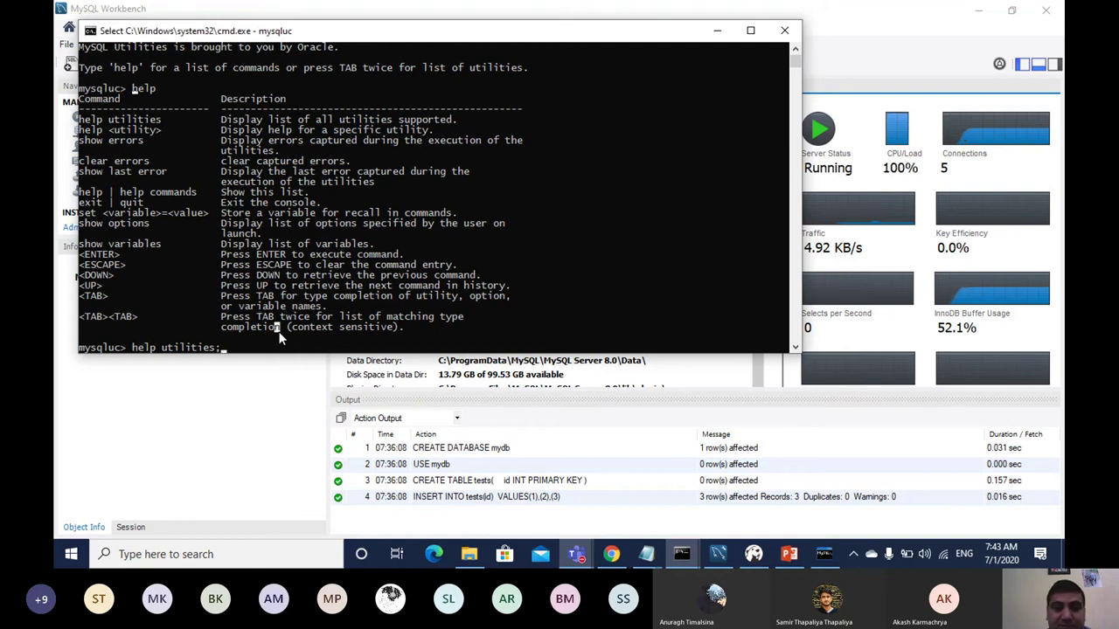
key(Escape)
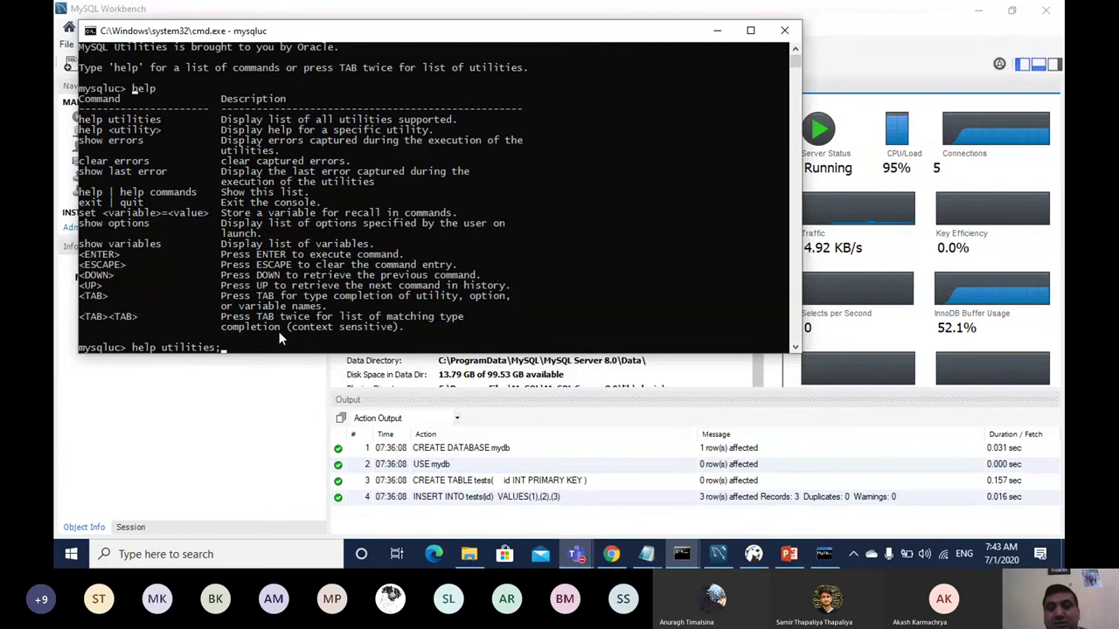
Step: Run 'help utilities' to list all available MySQL utilities
key(Return)
key(Return)
key(Return)
key(Return)
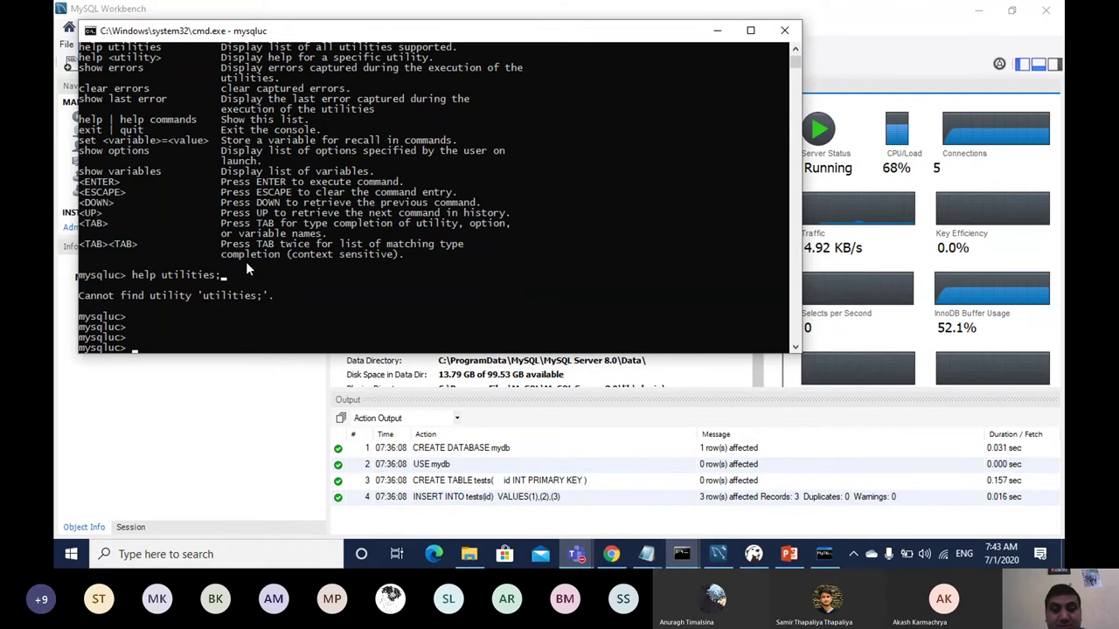
text(help)
key(BackSpace)
key(BackSpace)
key(BackSpace)
text(e)
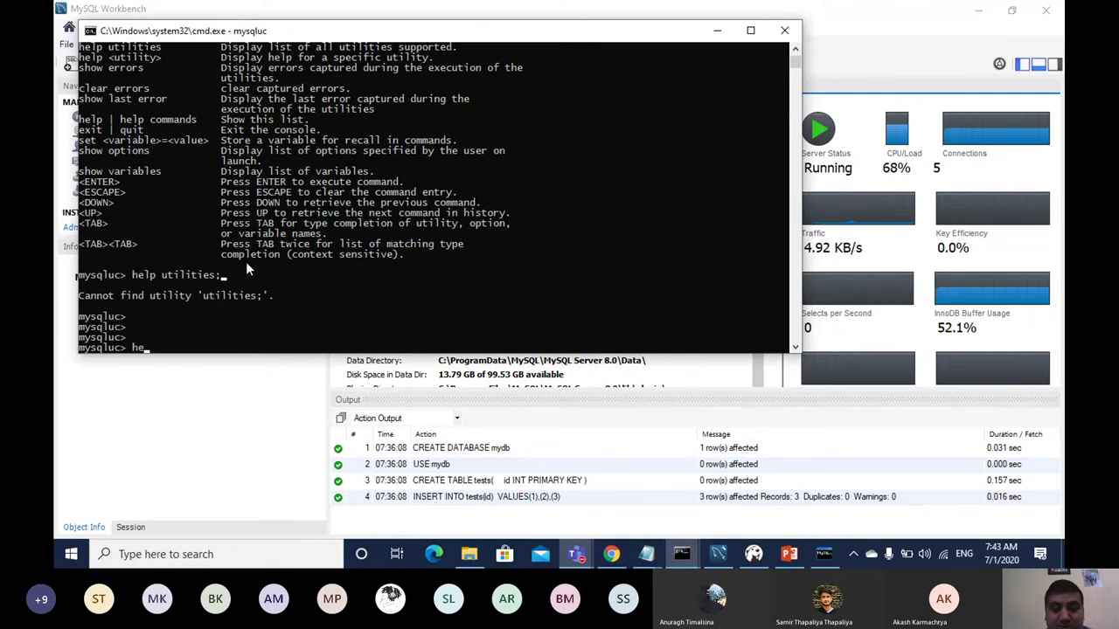
text(lp )
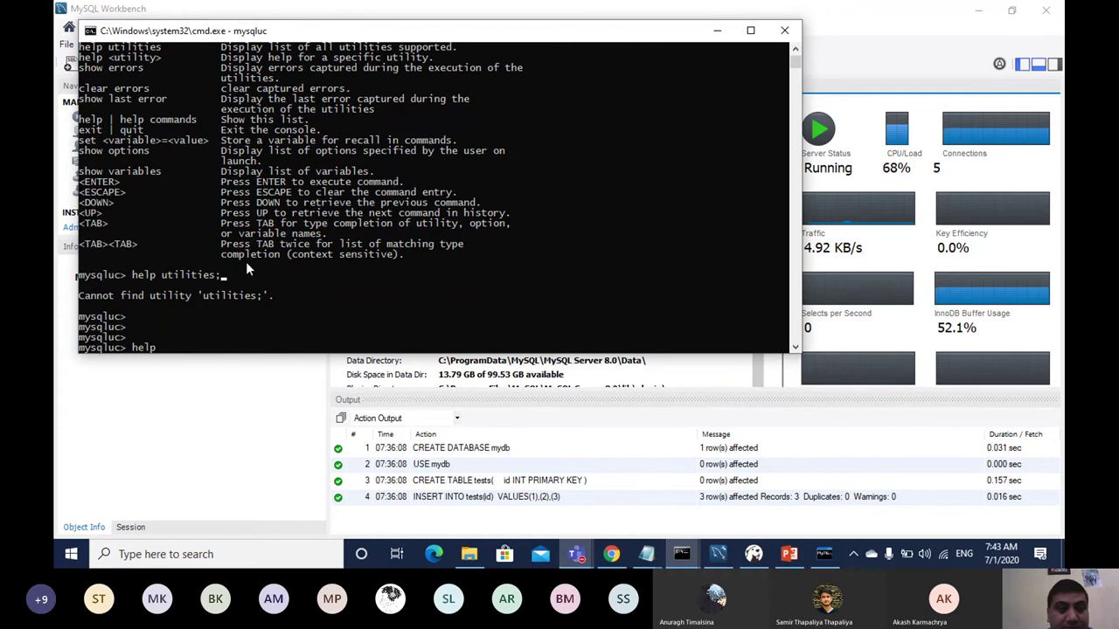
text(utilities)
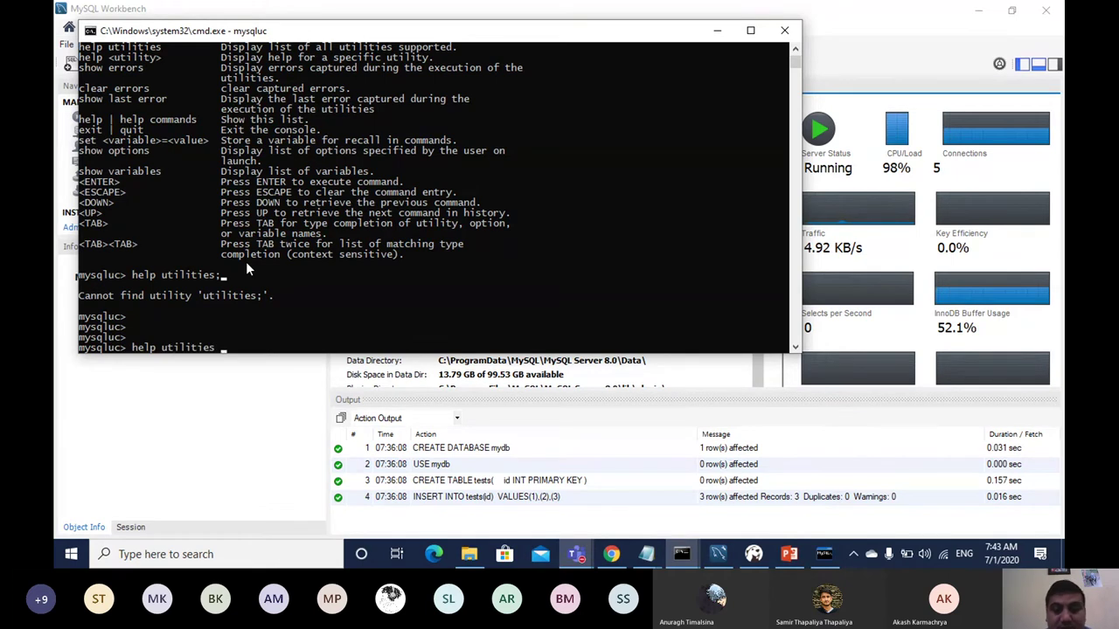
key(Return)
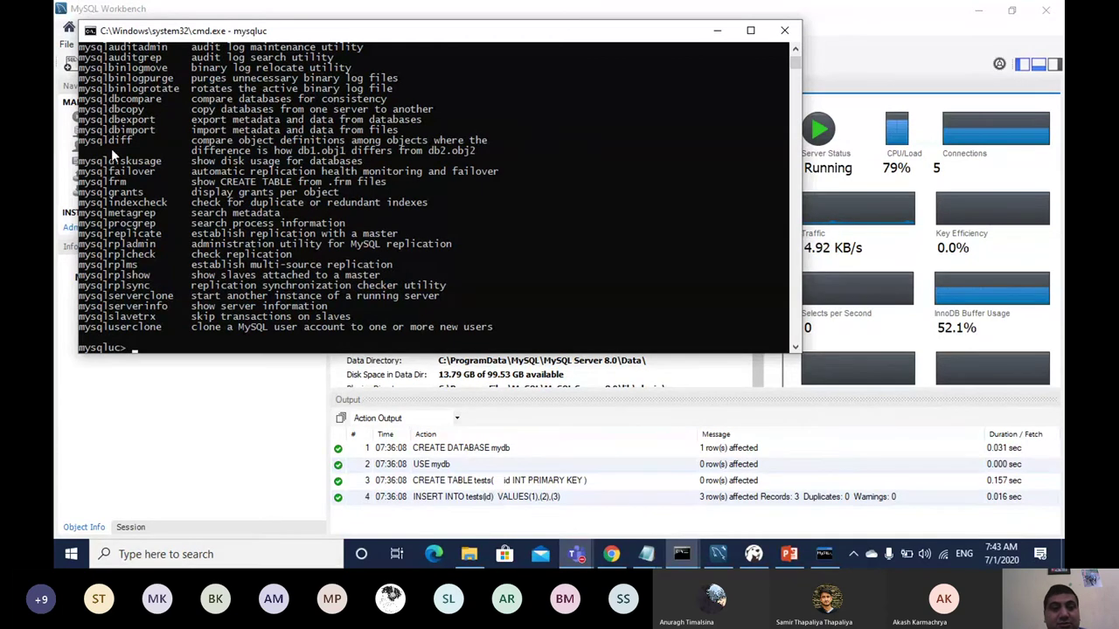
Step: Maximize the console to read the utilities list, then restore its size
click(750, 31)
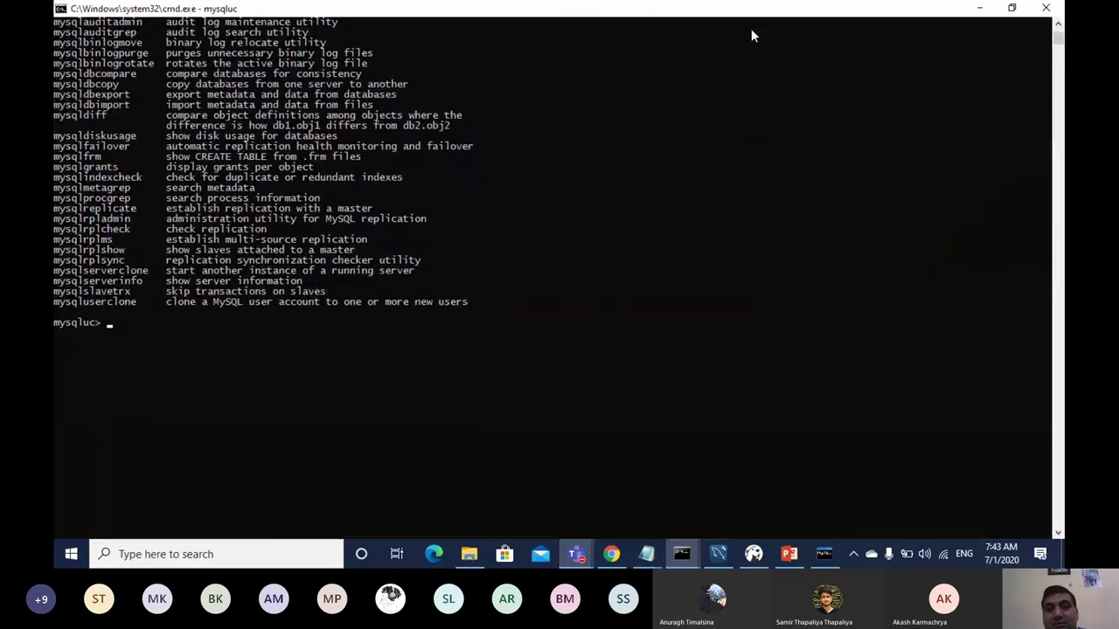
click(63, 27)
drag(63, 27, 212, 304)
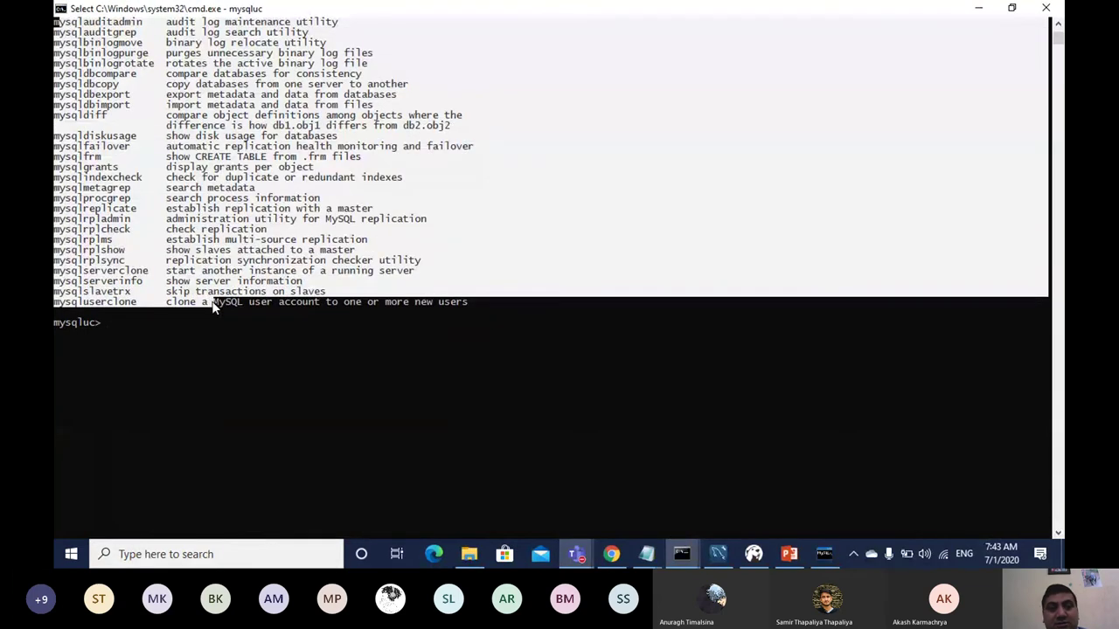
click(136, 208)
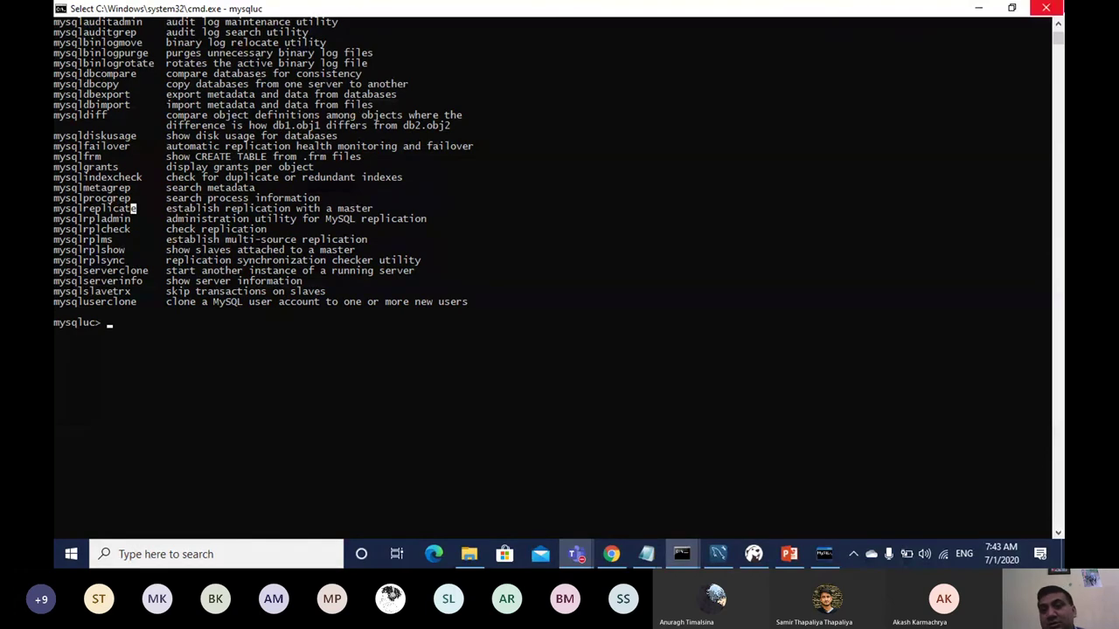
click(1011, 8)
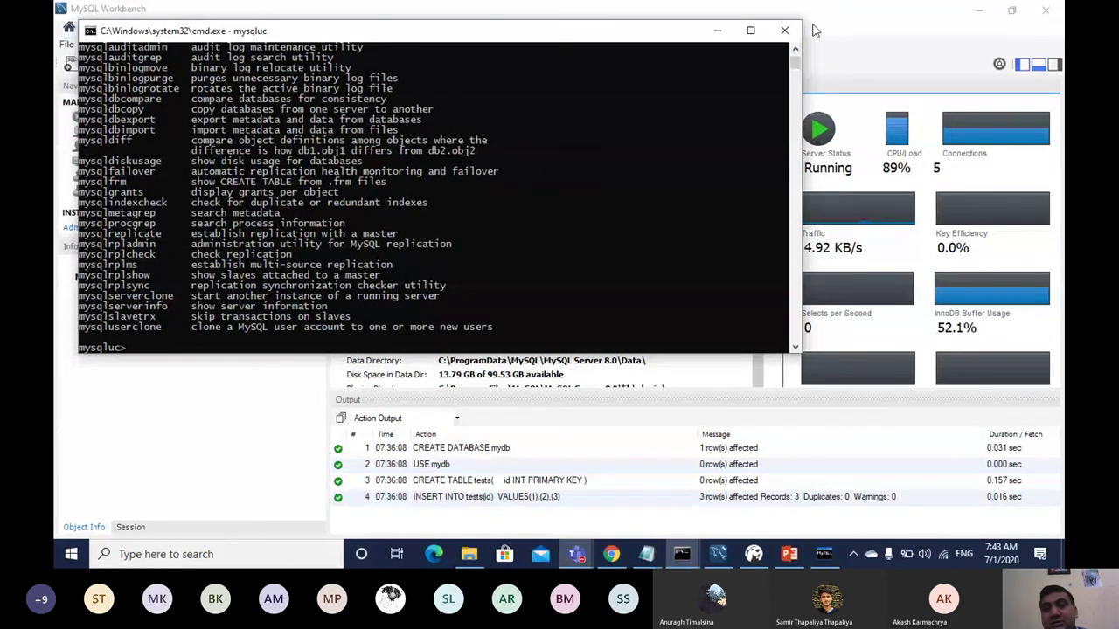
Step: Close the mysqluc console and open Workbench's Server menu
click(784, 30)
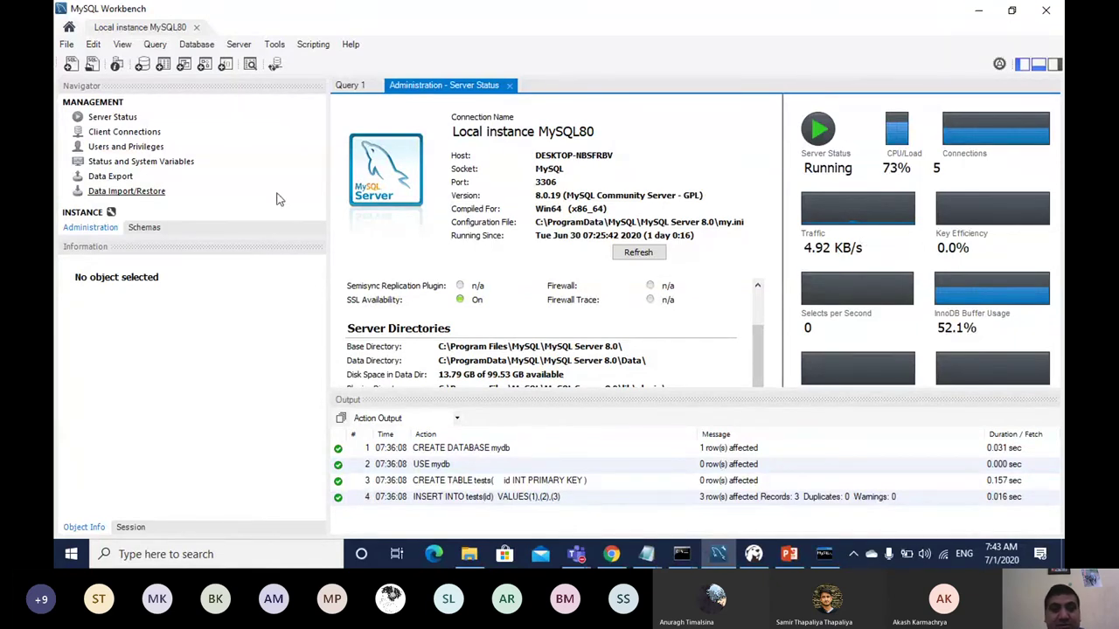
click(239, 44)
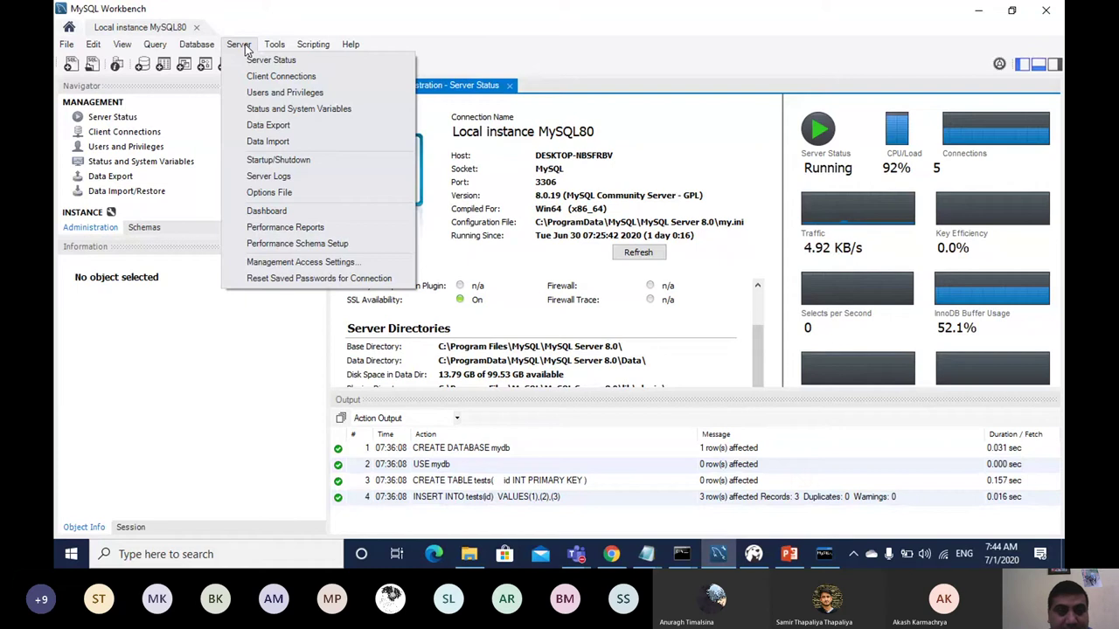
mouse_move(198, 46)
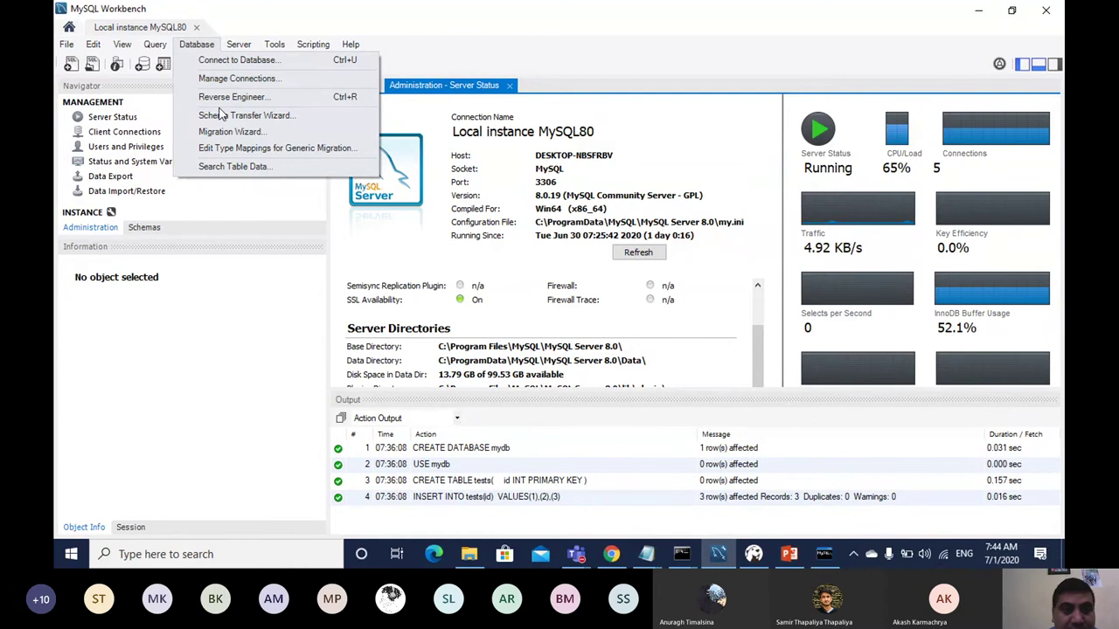
mouse_move(238, 46)
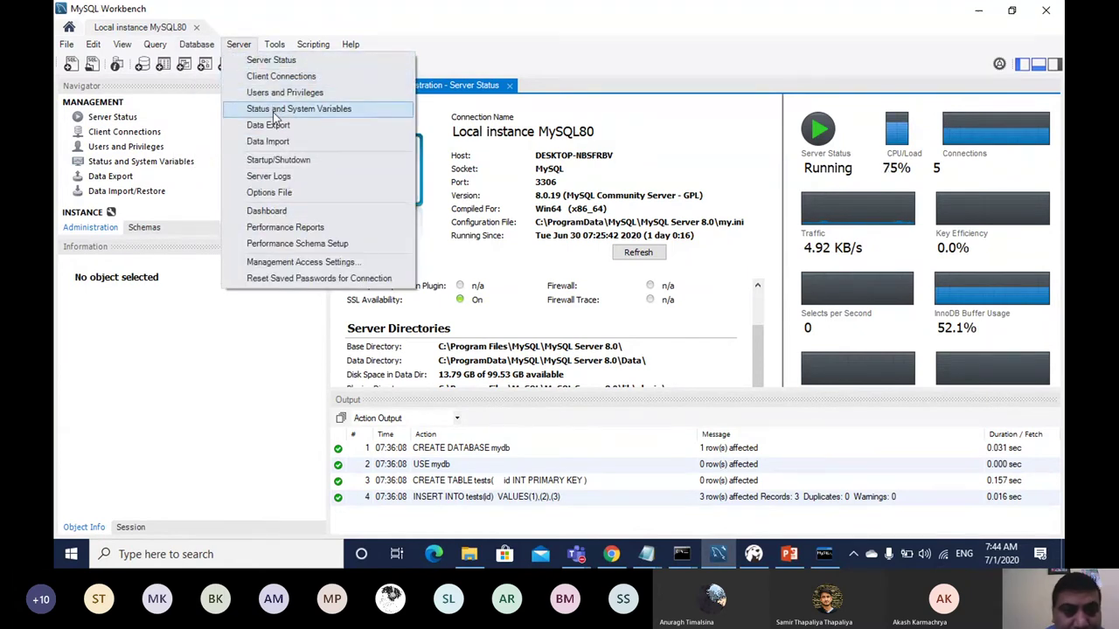
Step: Run the Total Memory, Top Memory by User, Host and Thread performance reports
click(307, 228)
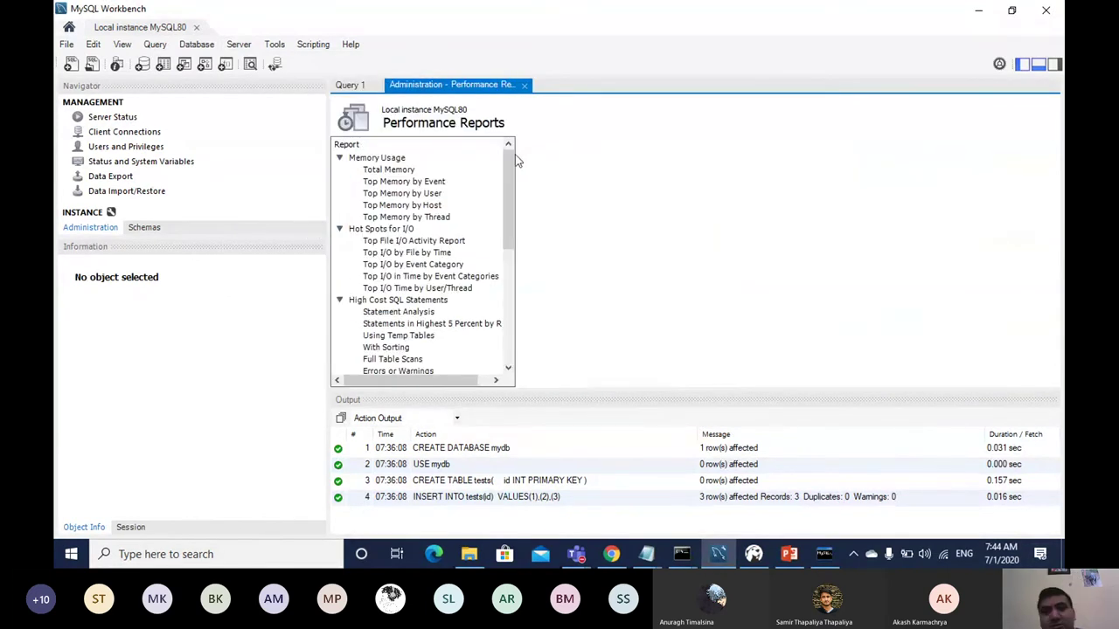
click(382, 172)
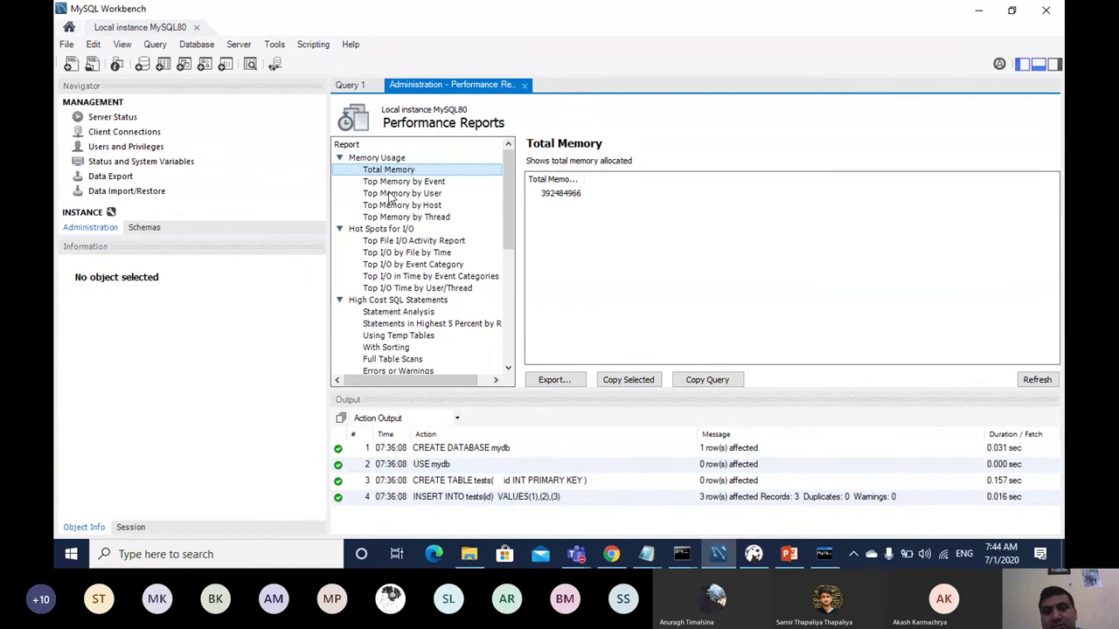
click(391, 194)
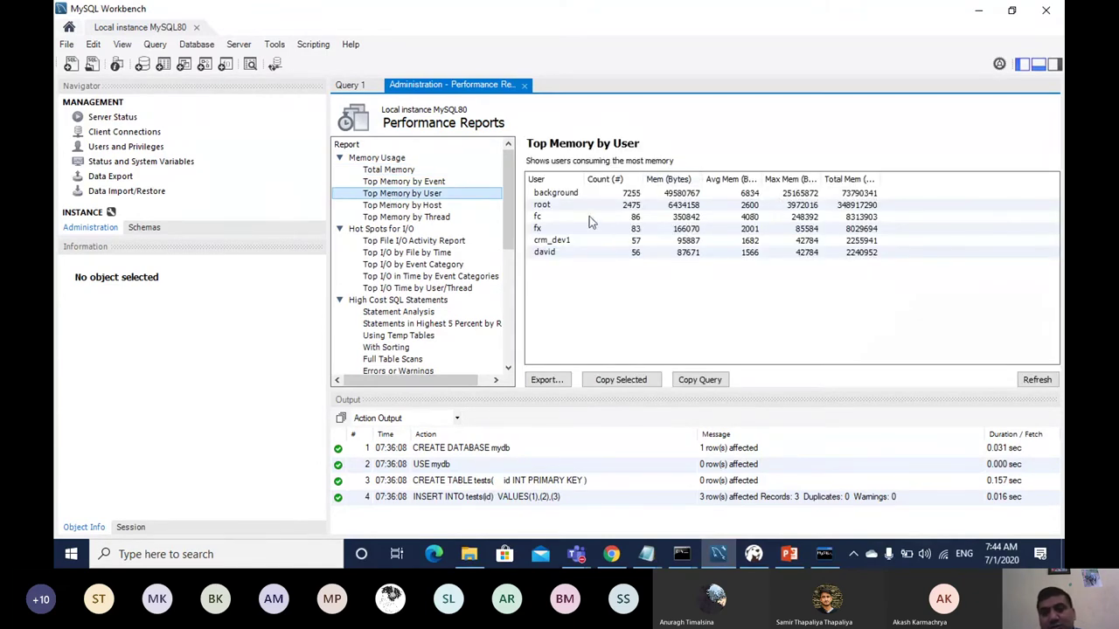
click(403, 206)
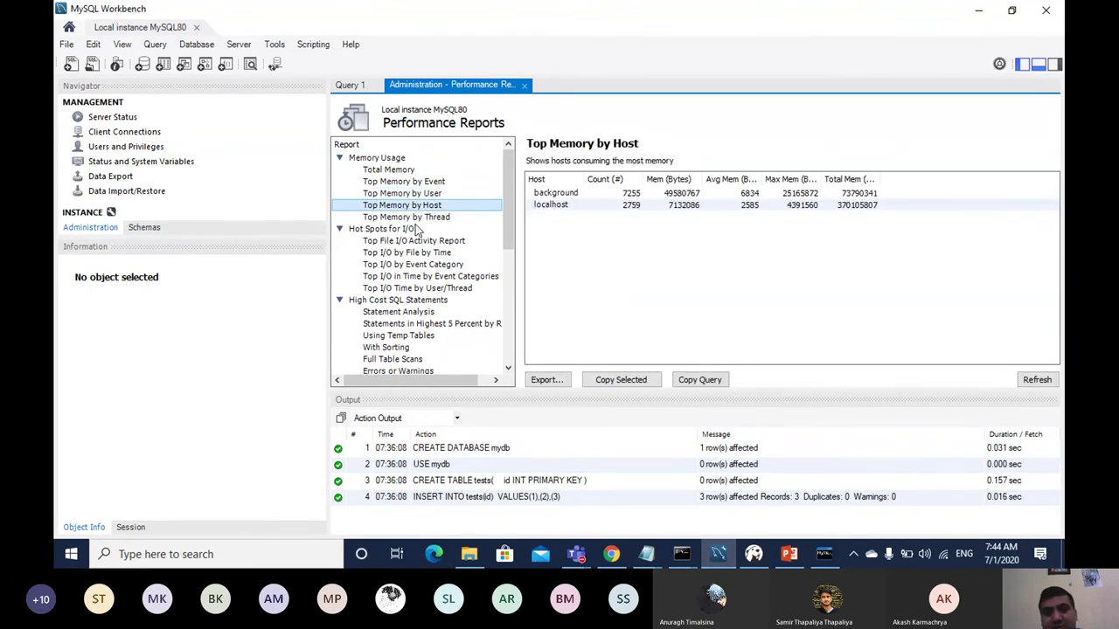
click(408, 228)
click(406, 219)
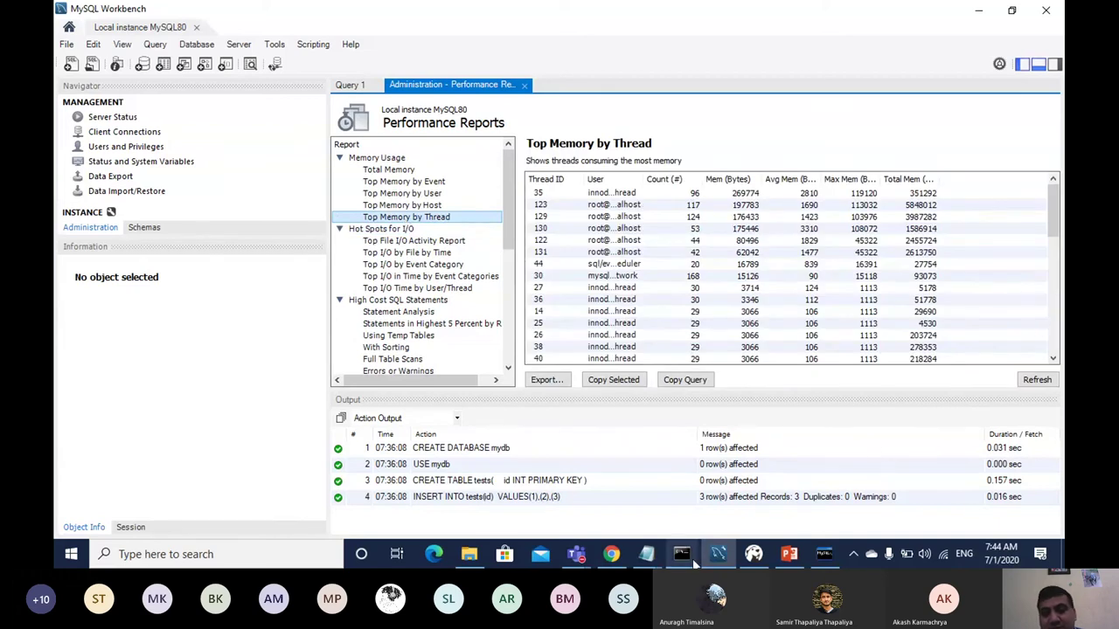
Step: Bring the MySQL 8.0 Command Line Client window forward from the taskbar
click(827, 559)
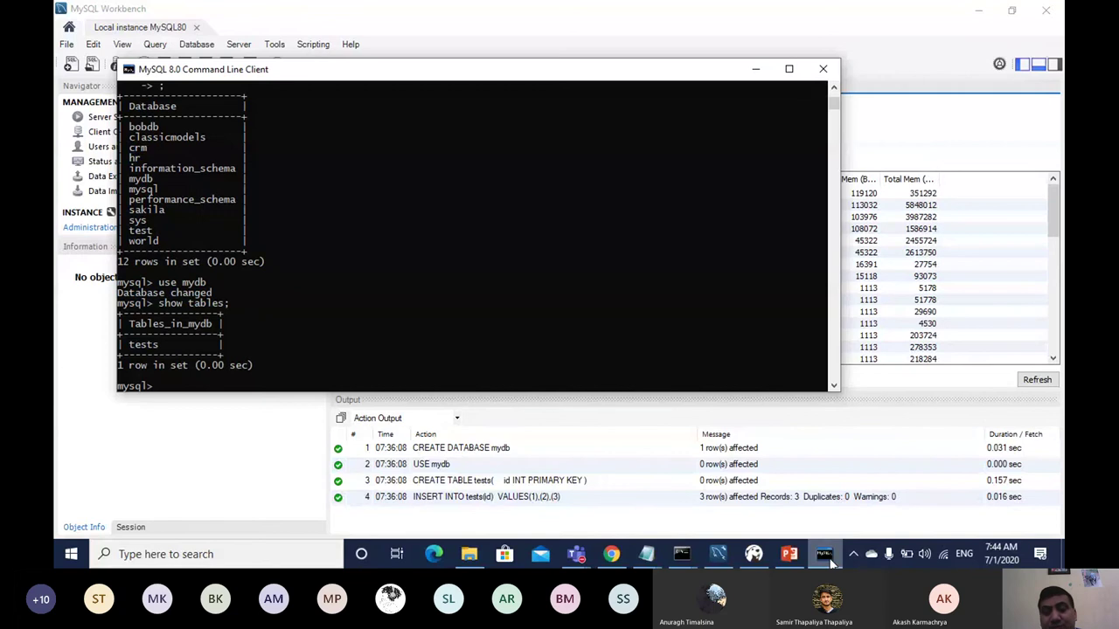
mouse_move(684, 556)
mouse_move(740, 483)
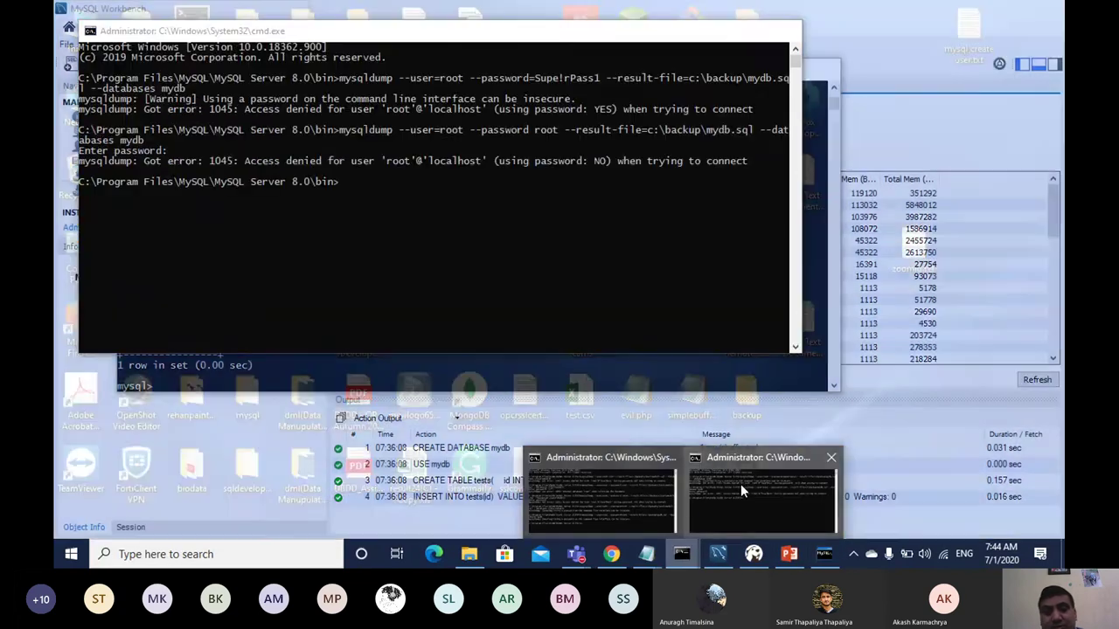
mouse_move(618, 491)
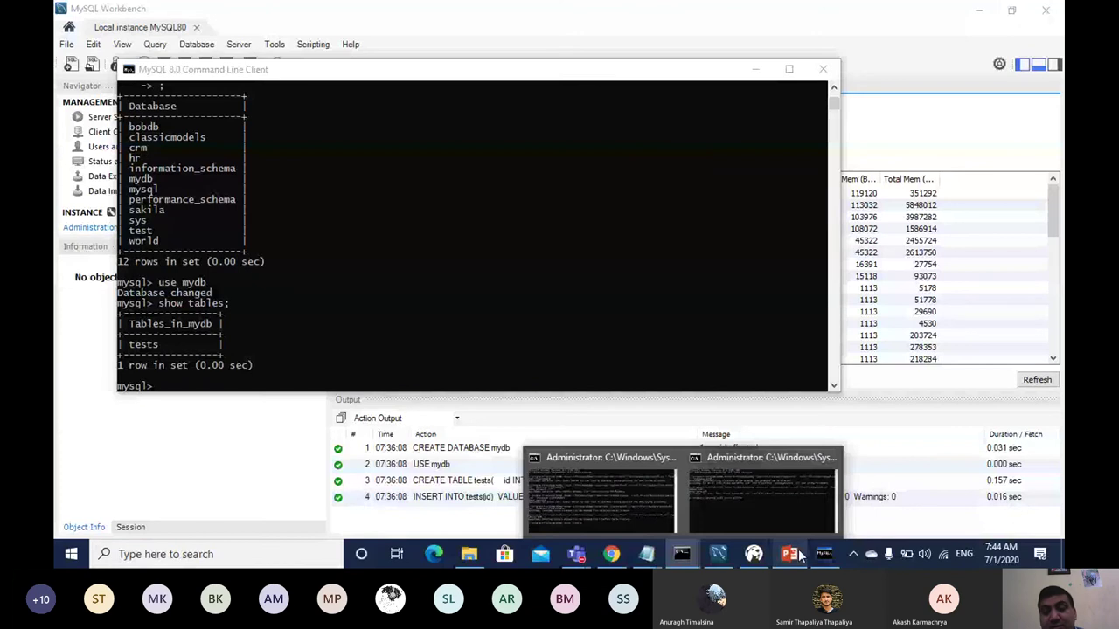
Step: View the Top File I/O Activity, I/O by file and I/O by event category reports, widening the reports area
click(718, 554)
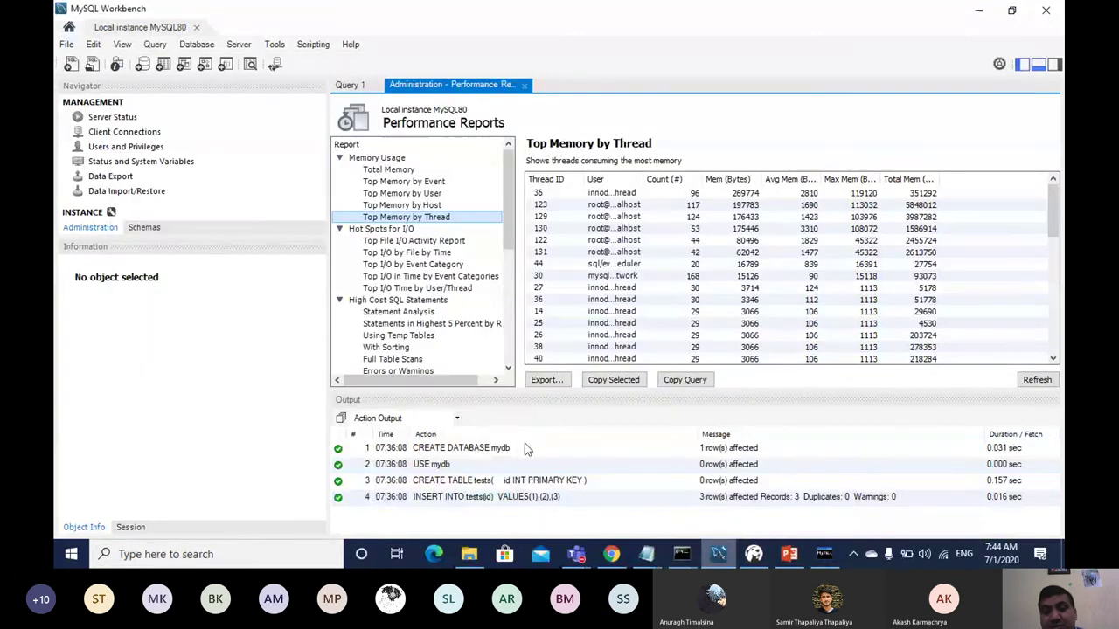
click(397, 242)
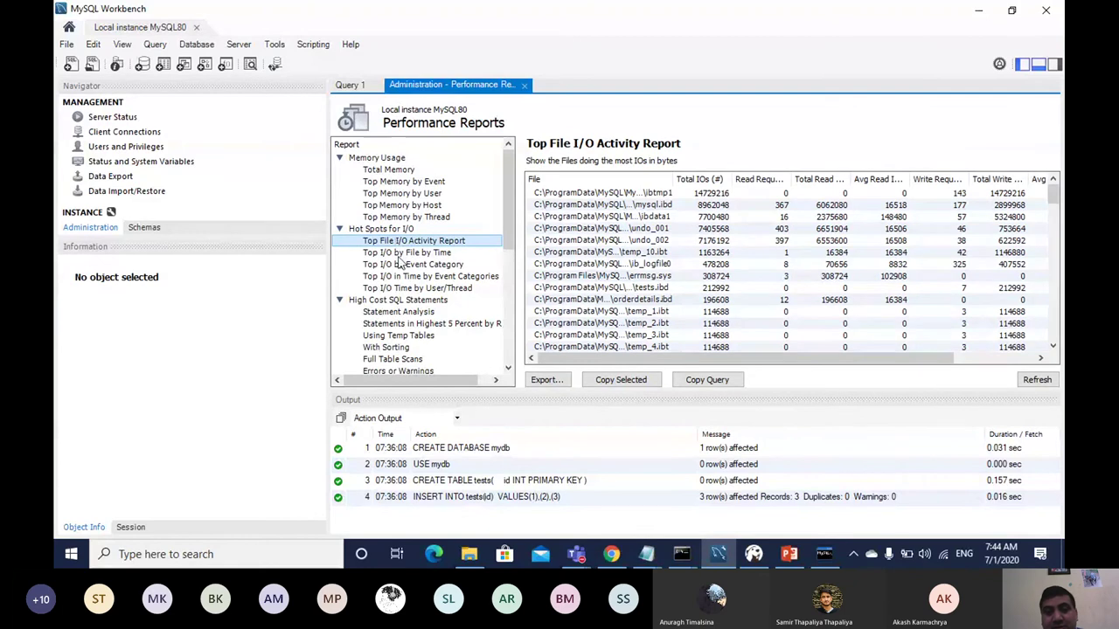
click(399, 254)
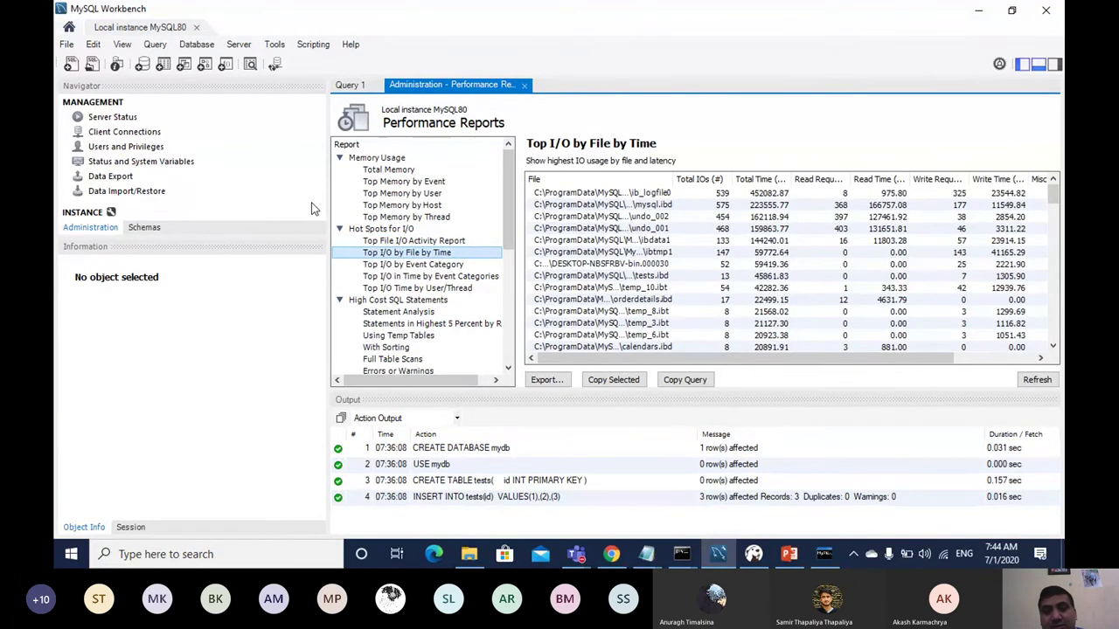
drag(327, 222, 237, 179)
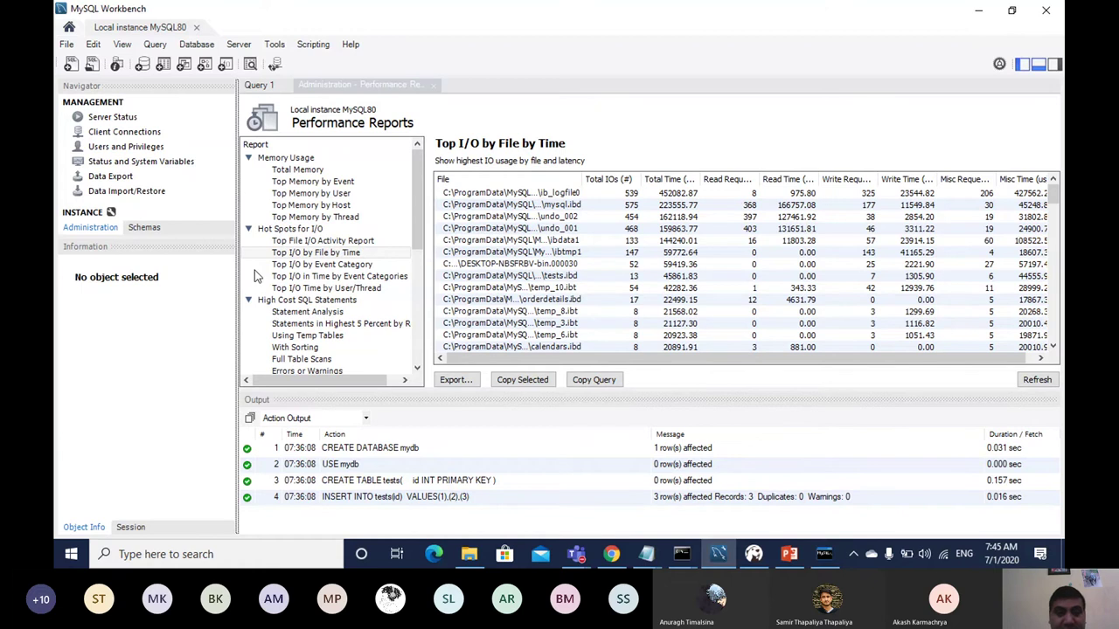
click(293, 272)
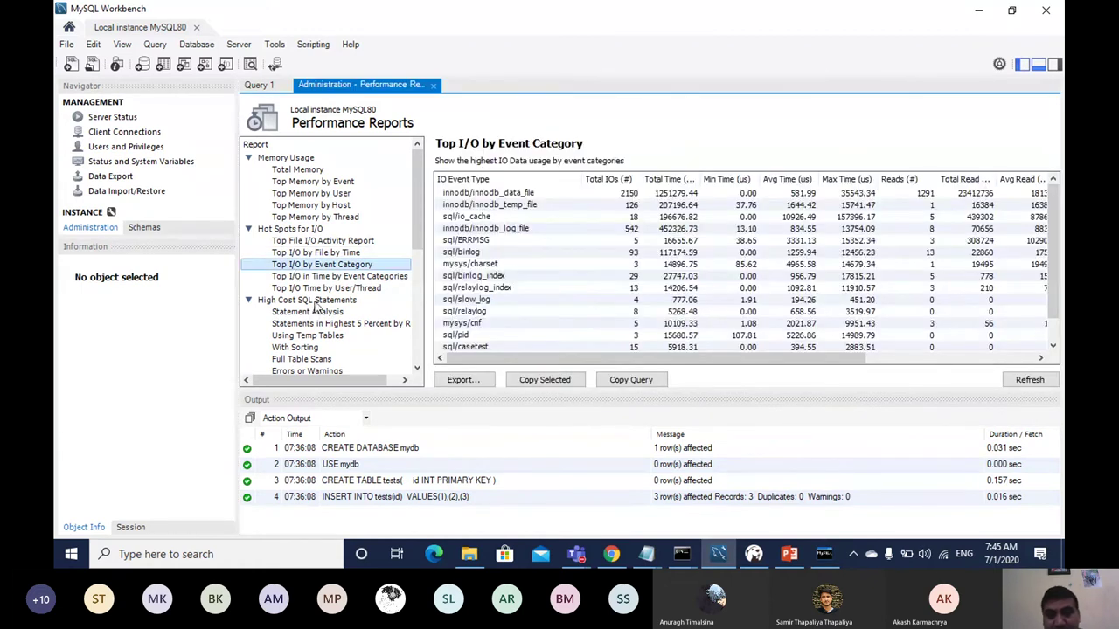
Step: Step through High Cost SQL reports: Statement Analysis, top 5 percent runtime, temp tables, sorting, full scans
click(316, 301)
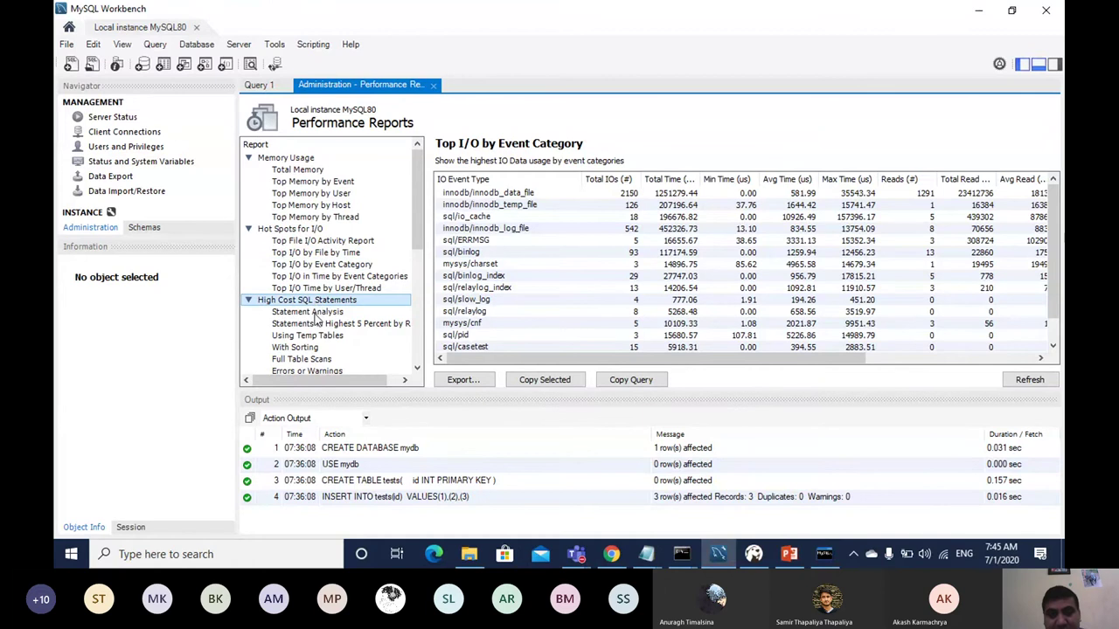
click(312, 315)
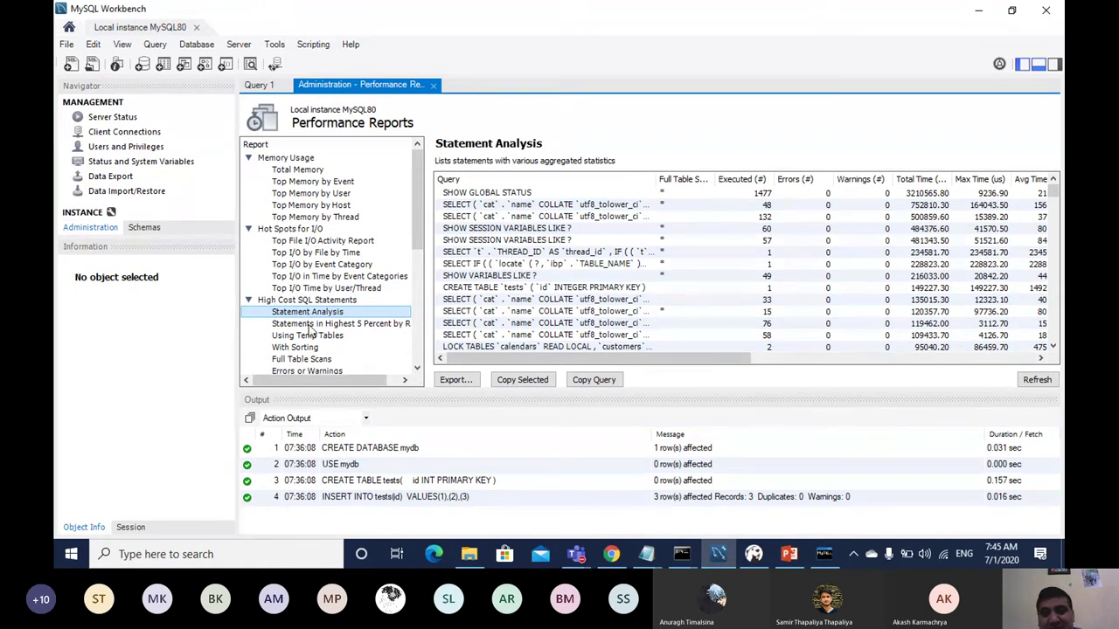
click(310, 325)
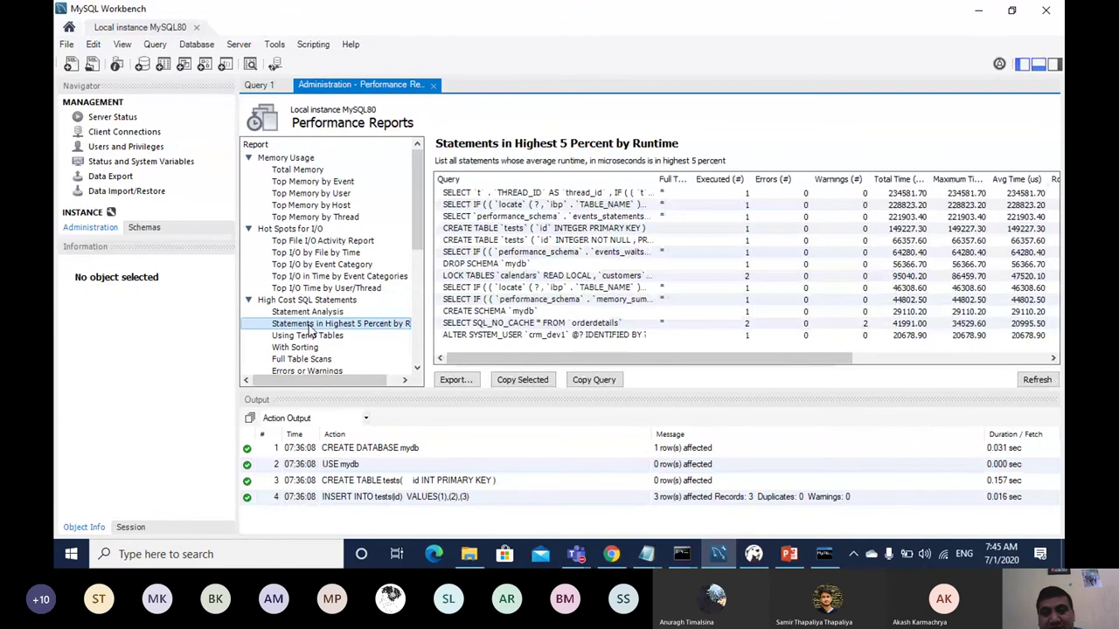
click(307, 337)
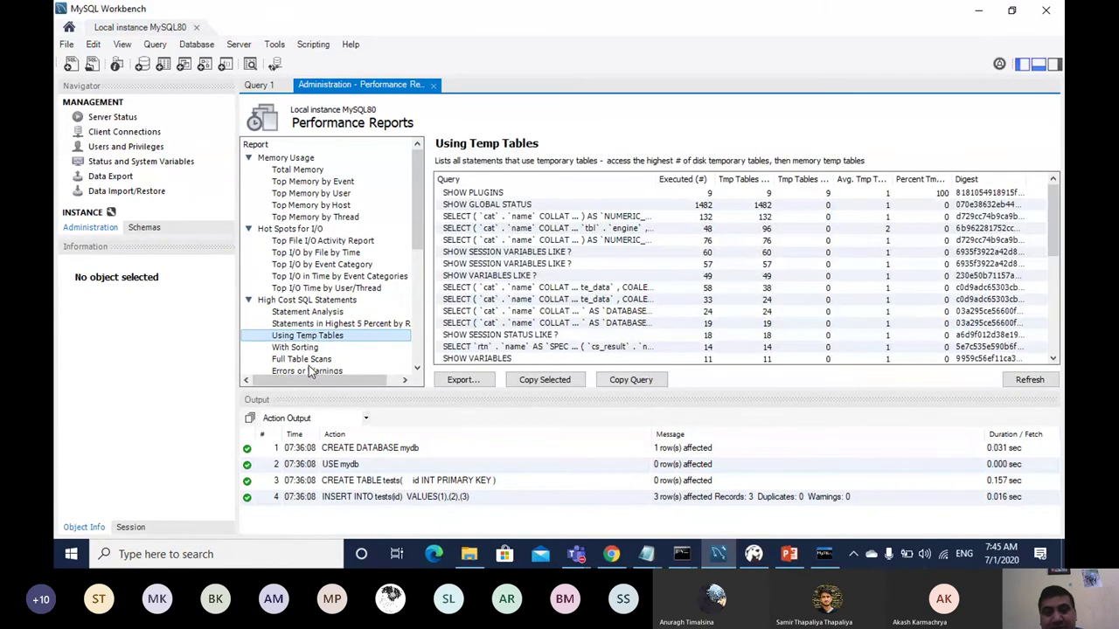
click(295, 348)
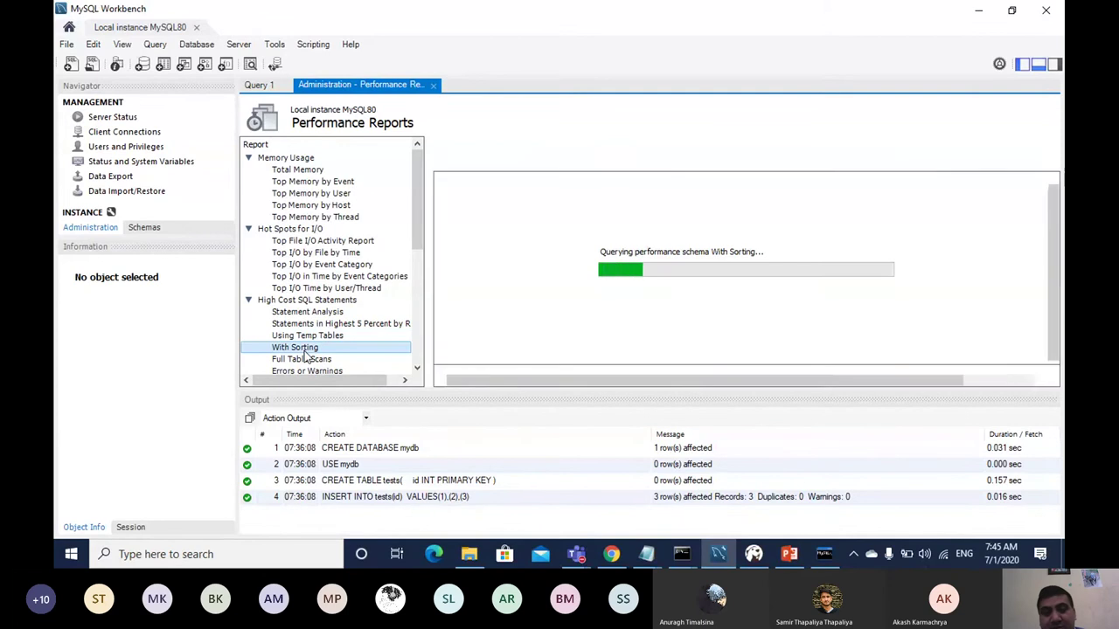
drag(420, 209, 421, 262)
click(299, 241)
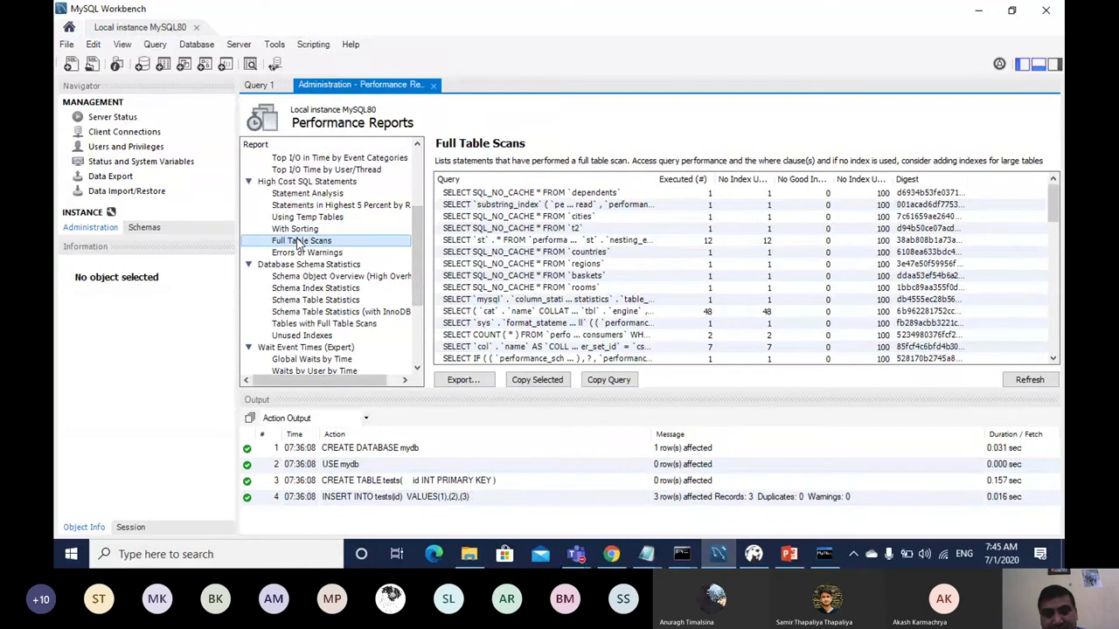
Step: View schema index, table, full-scan and unused-index statistics, then the Global Waits by Time report
click(309, 265)
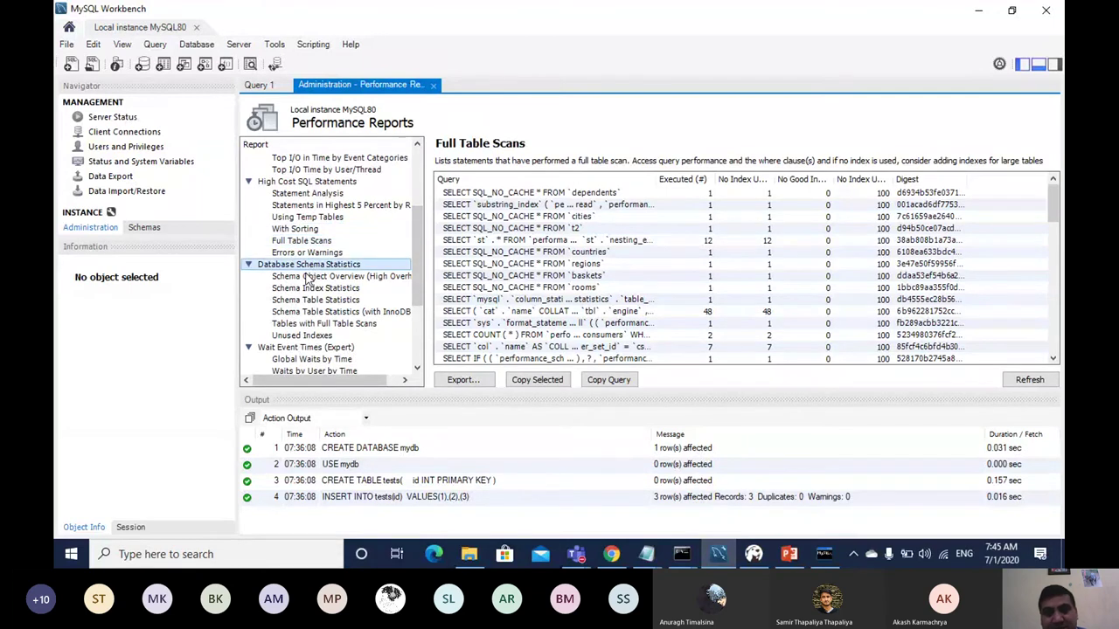
click(307, 276)
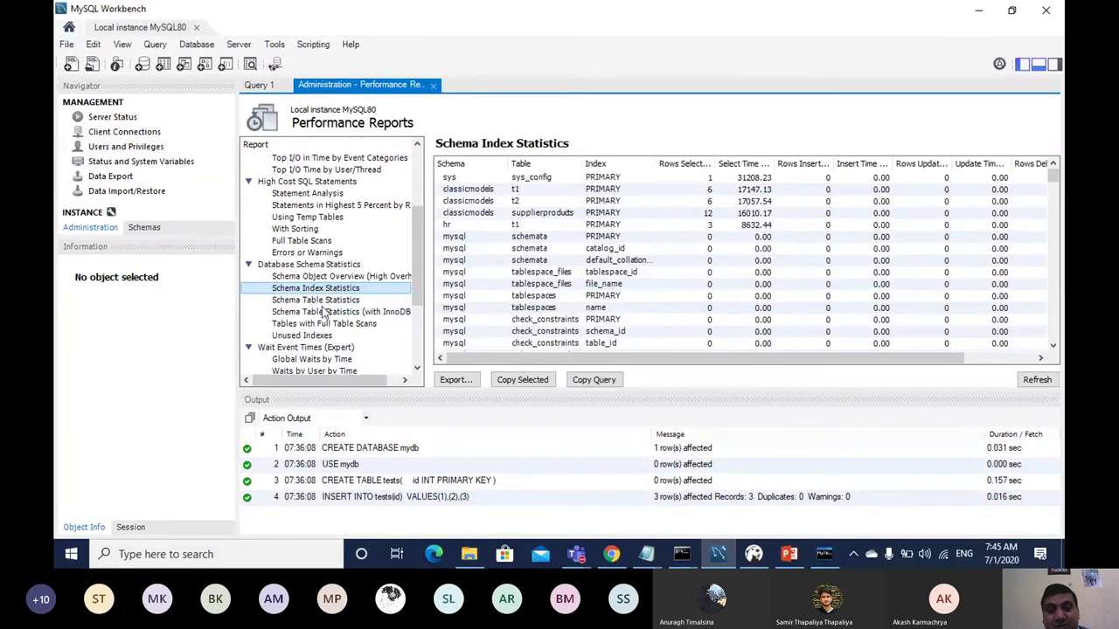
click(327, 312)
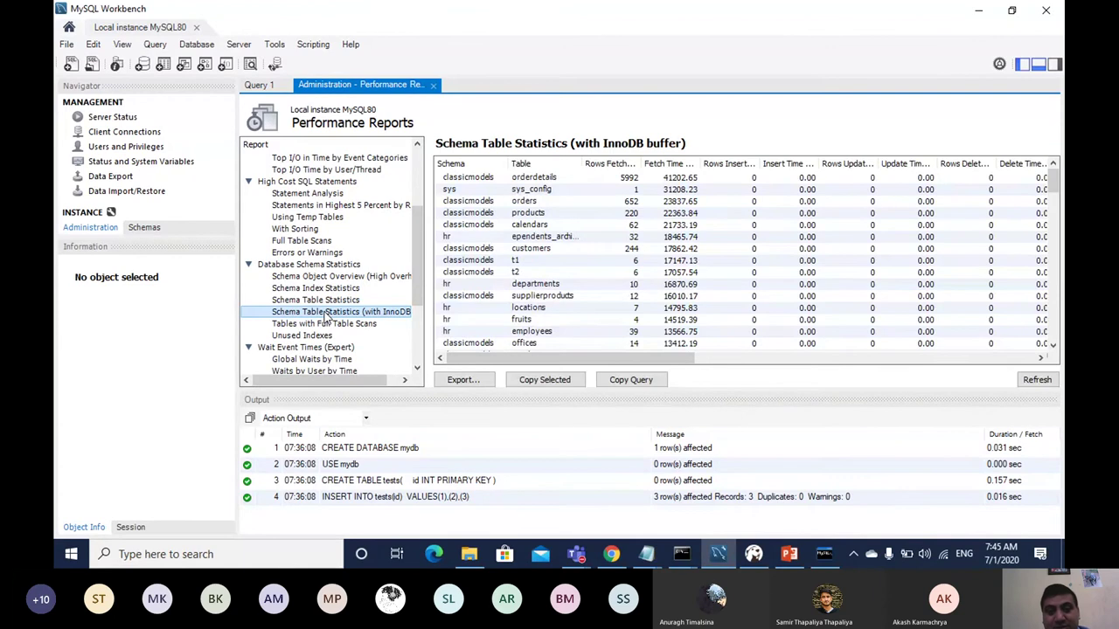
click(305, 325)
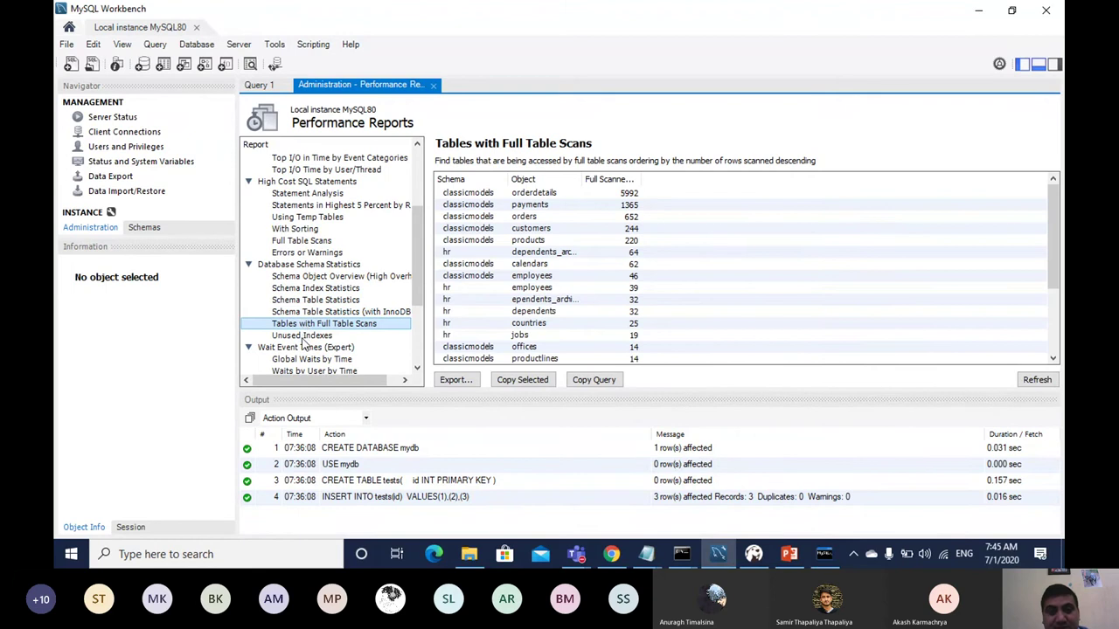
click(305, 338)
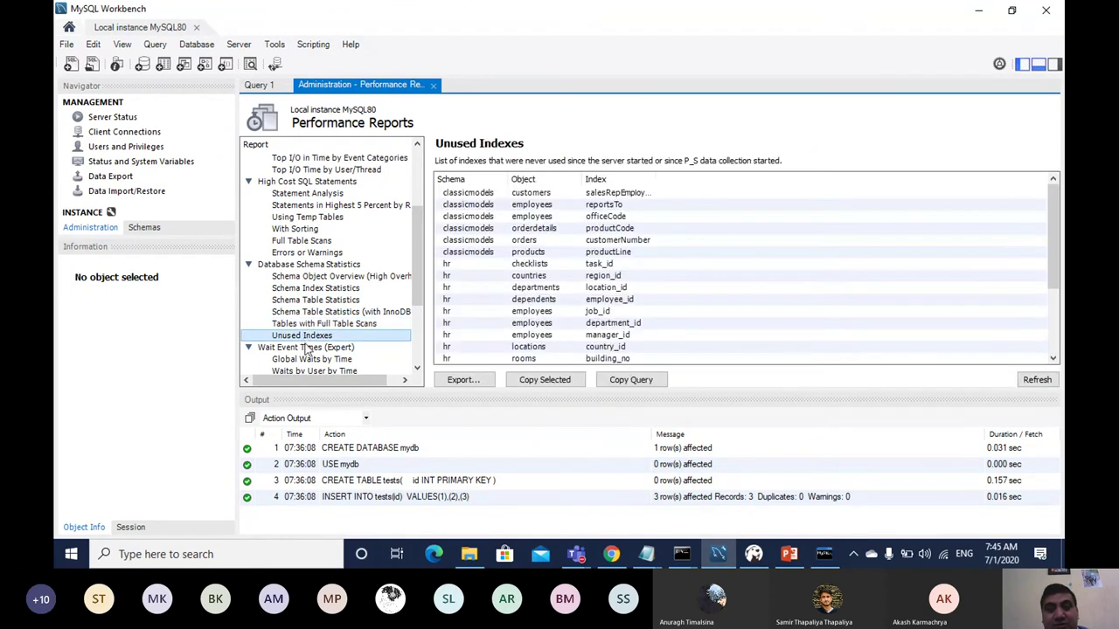
scroll(422, 251, down, 4)
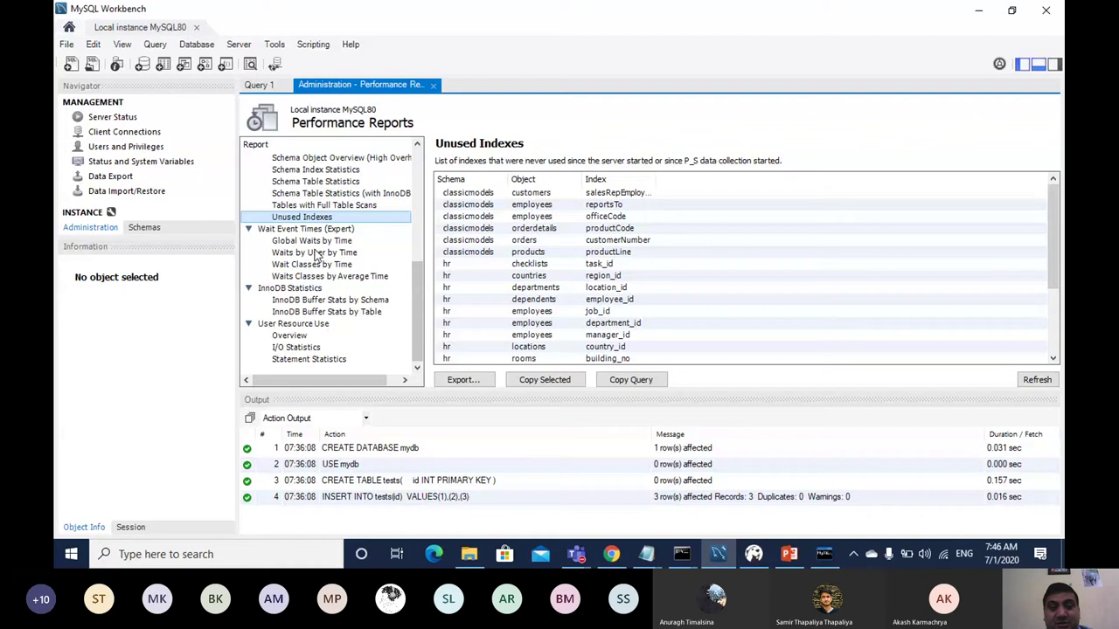
click(313, 242)
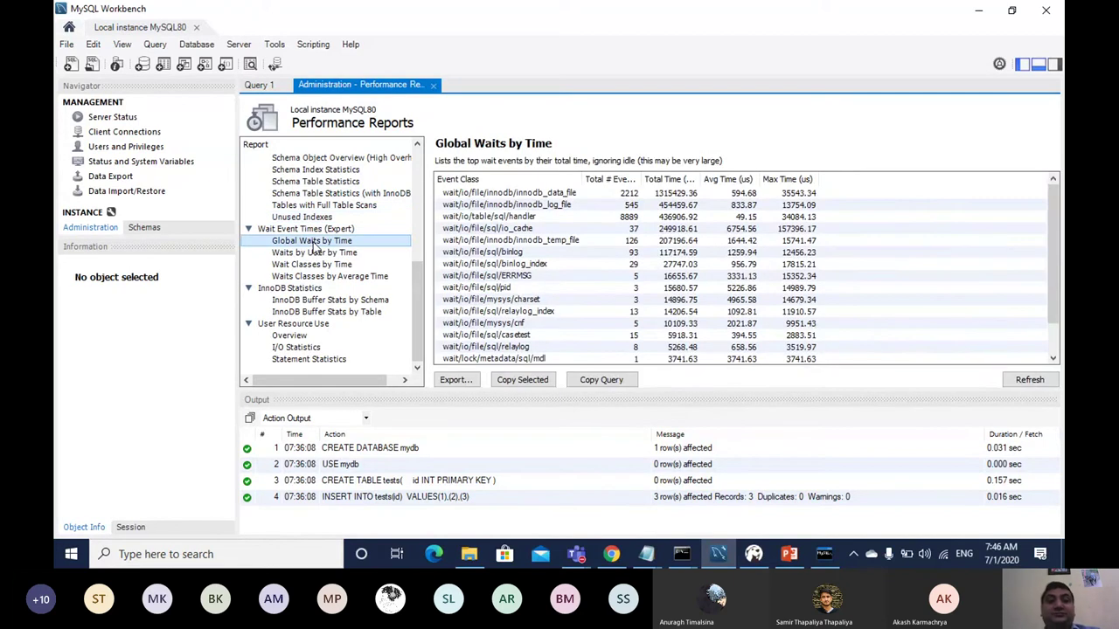
Step: Glance at the Tools menu, then view Waits by User by Time and Wait Classes by Time
click(274, 44)
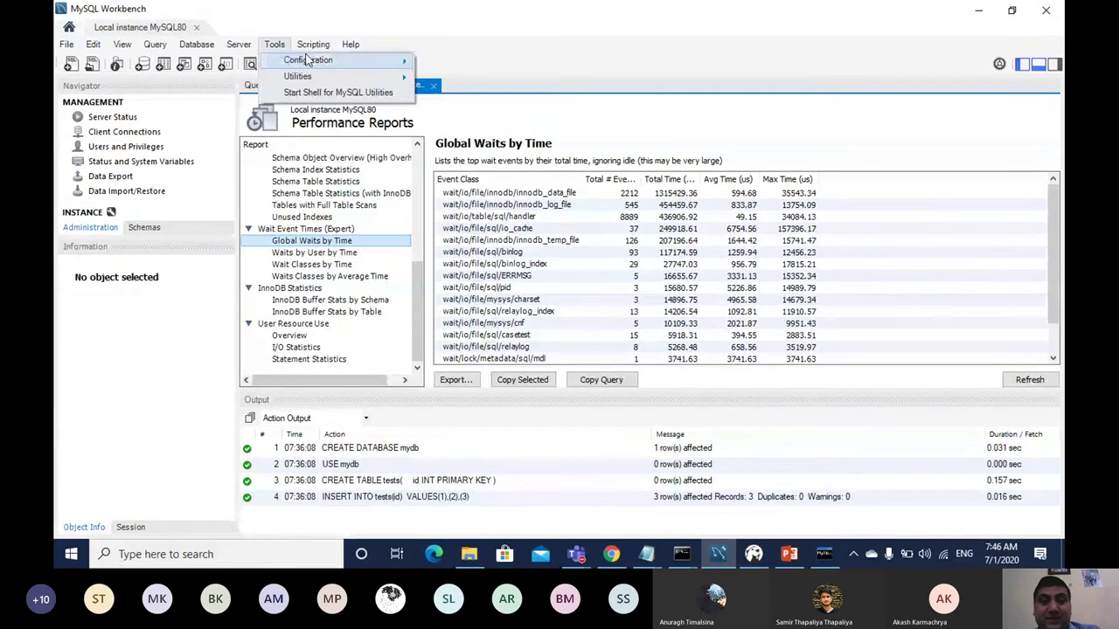
mouse_move(317, 59)
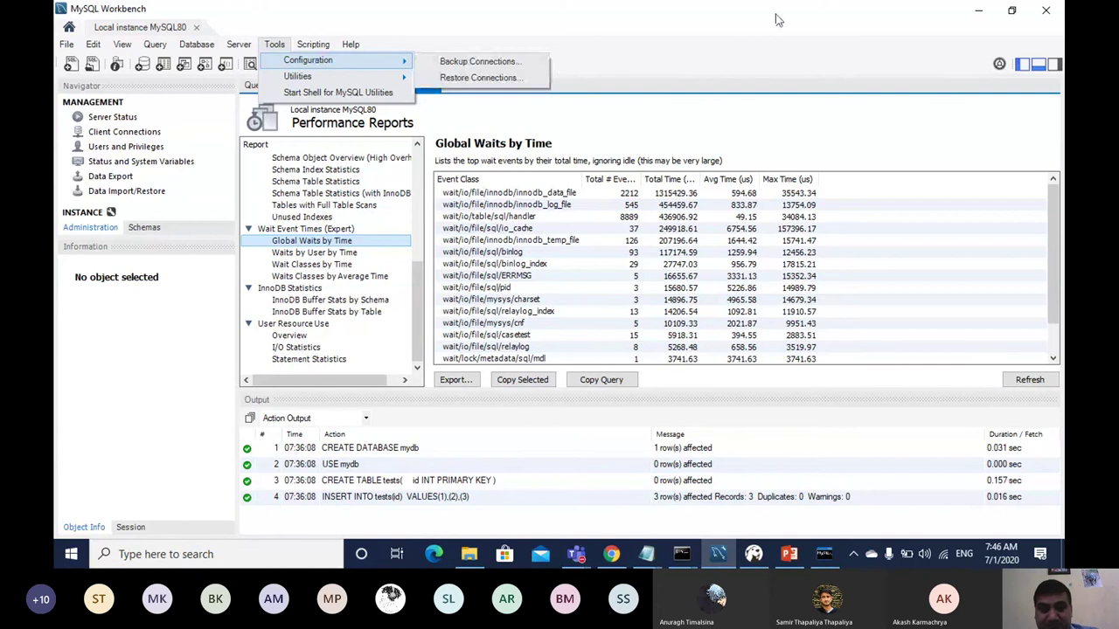
click(778, 20)
click(308, 253)
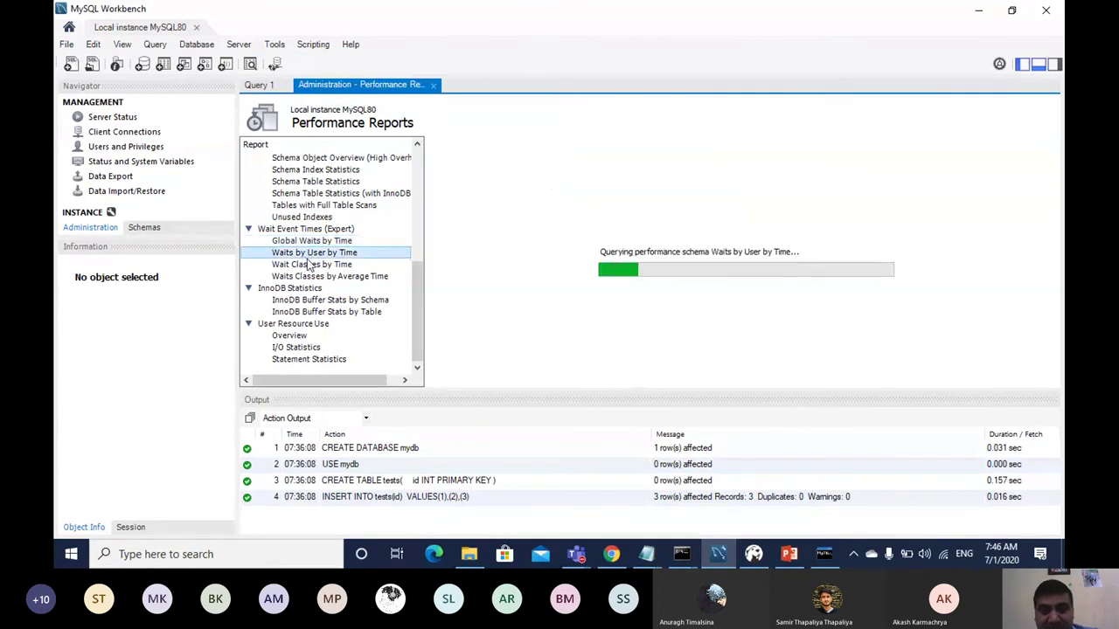
click(312, 265)
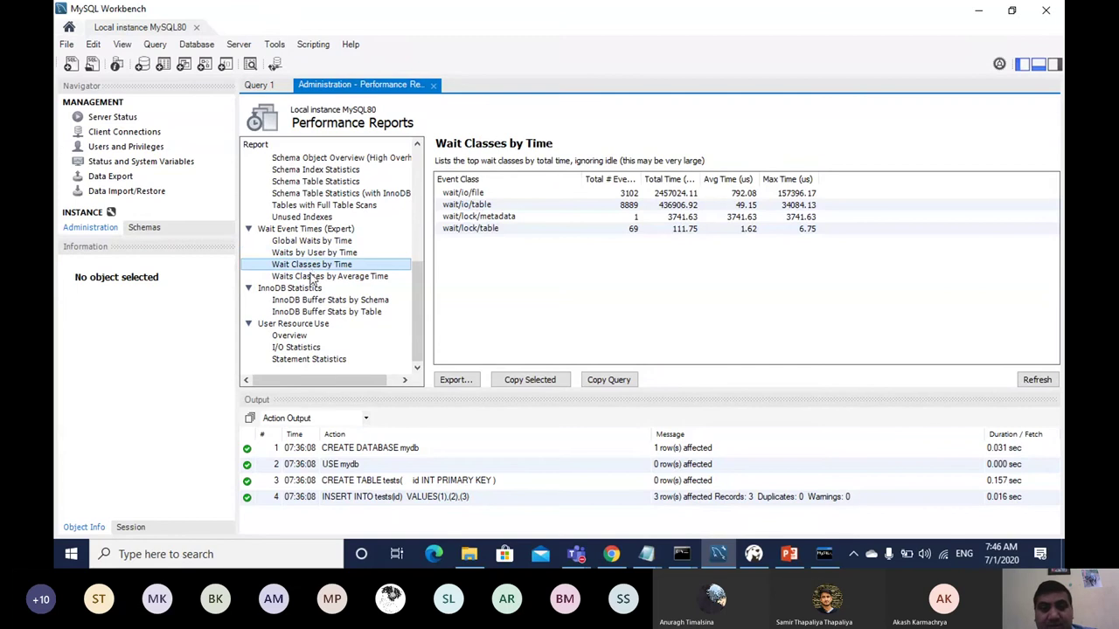
Step: Collapse InnoDB Statistics and close the Administration - Performance Reports tab
click(305, 289)
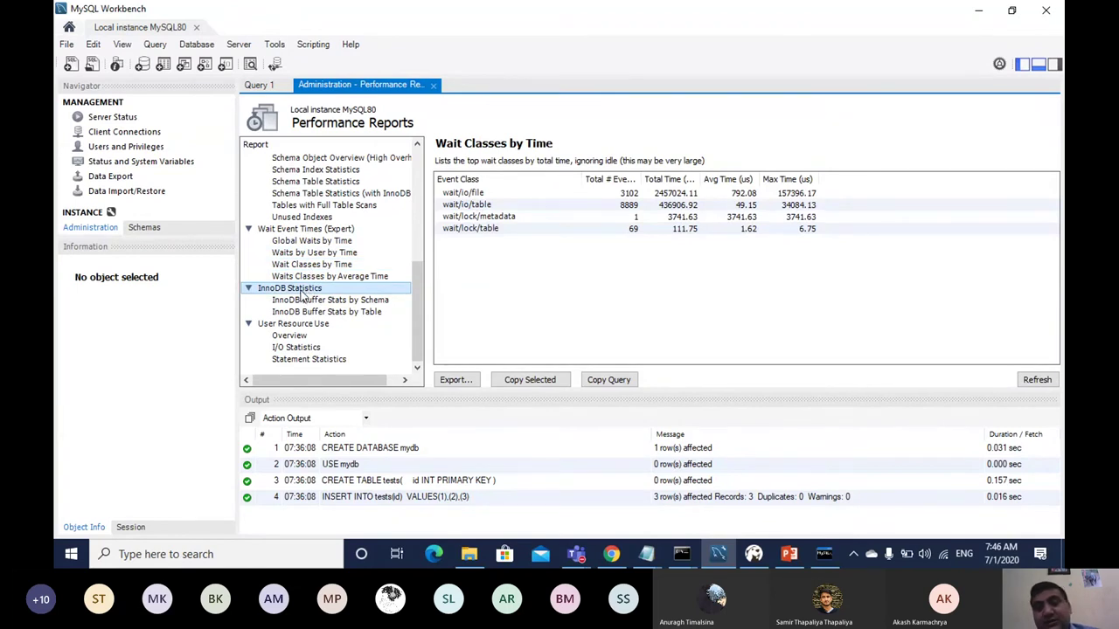
double_click(302, 291)
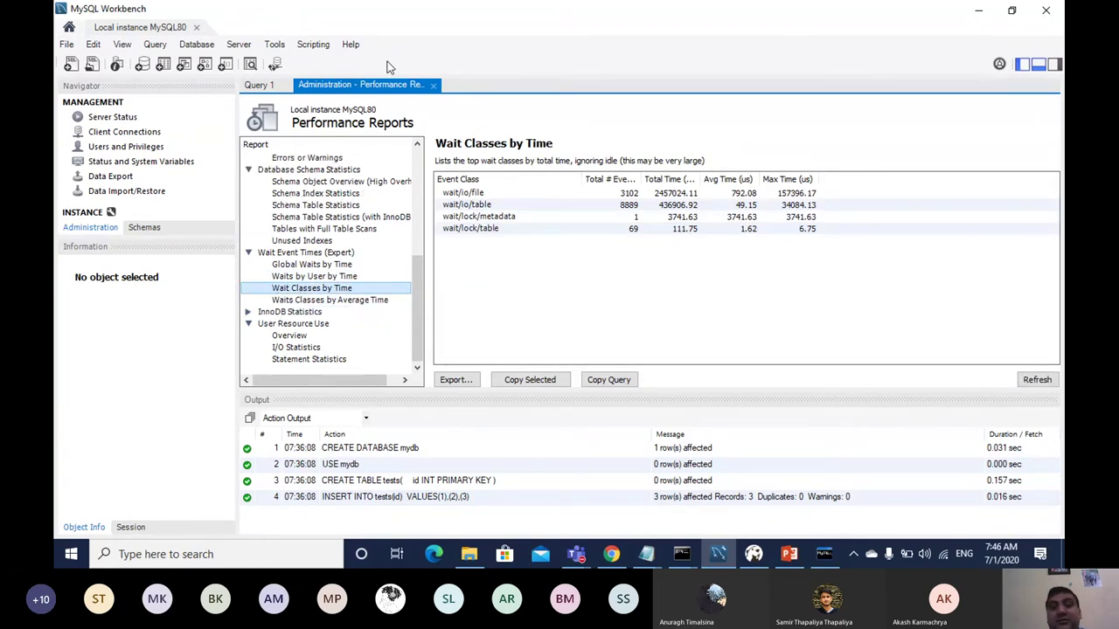
click(434, 88)
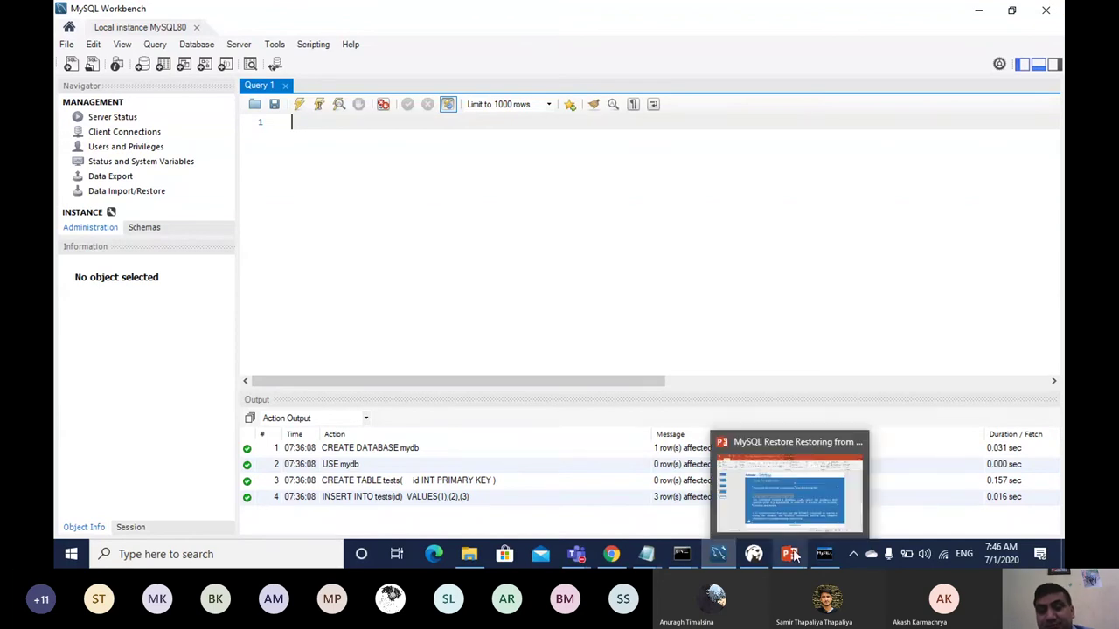
mouse_move(584, 559)
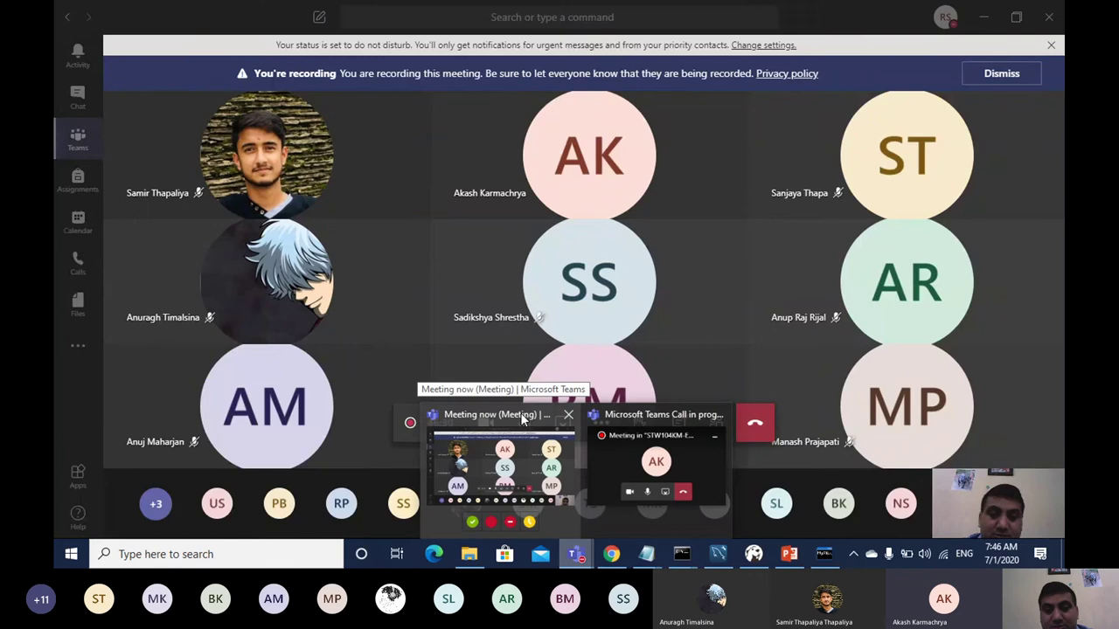
Step: Minimize the Teams meeting, Workbench, MySQL client, Command Prompt, Notepad notes and PowerPoint windows
click(540, 434)
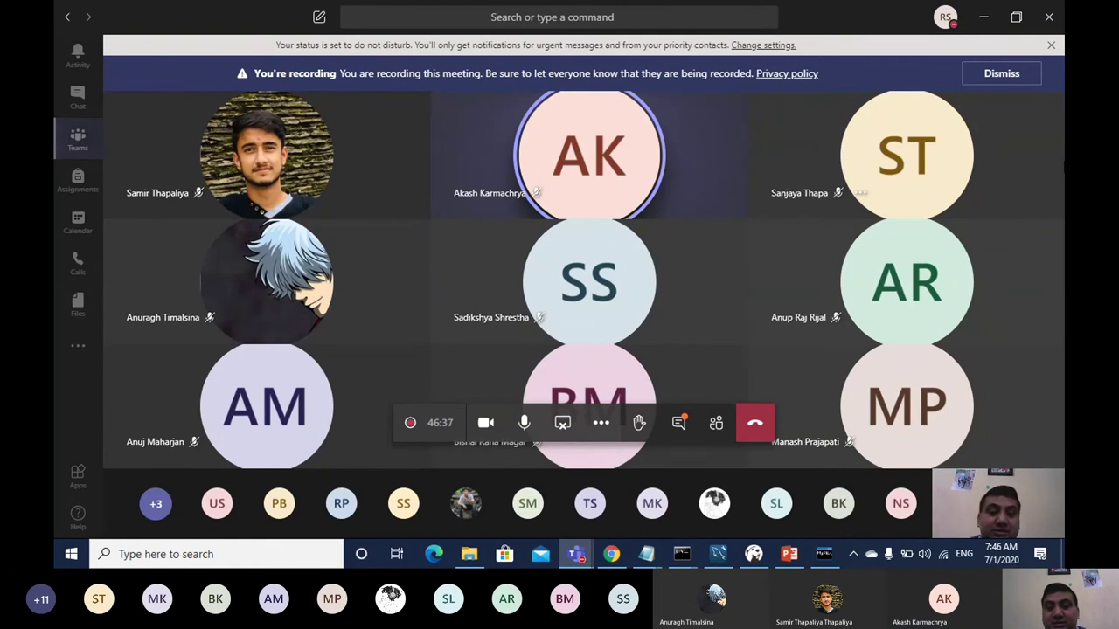
click(985, 17)
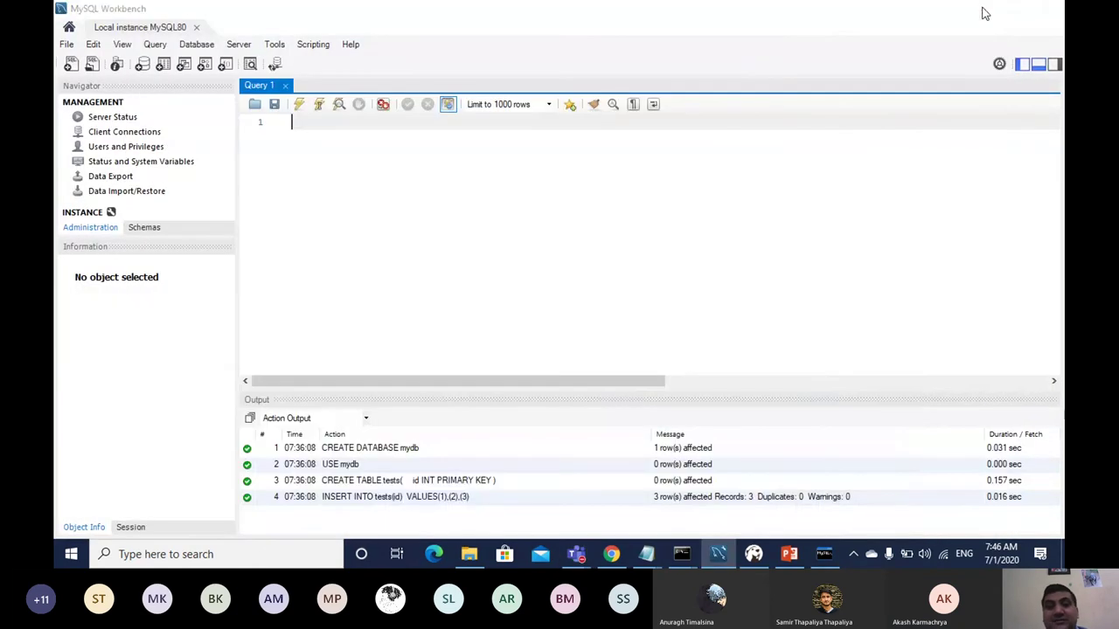
click(981, 10)
click(756, 69)
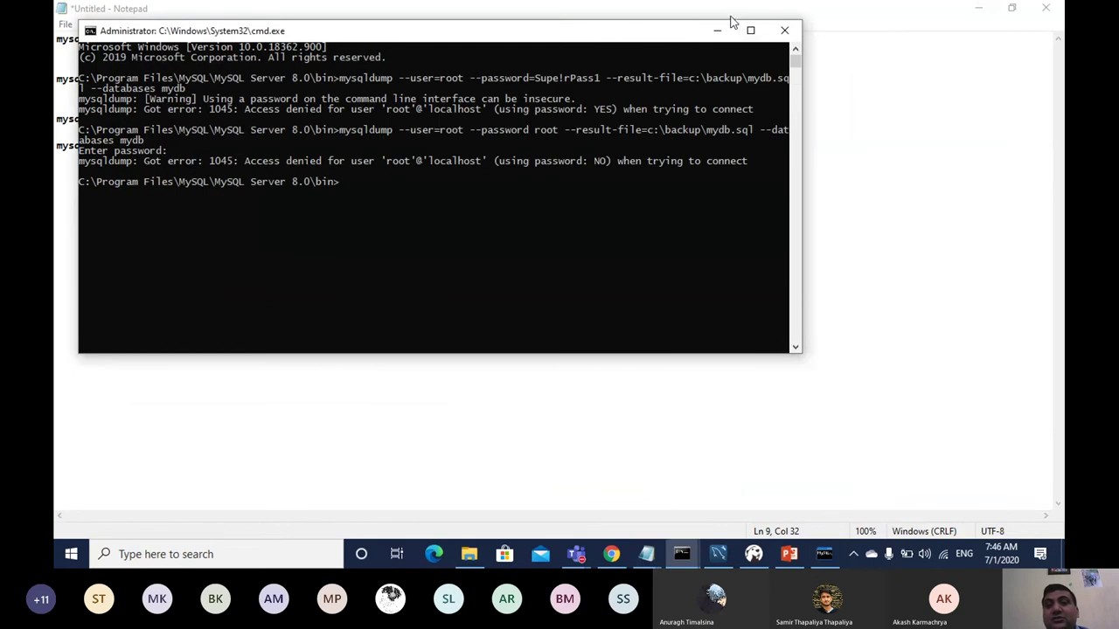
click(718, 31)
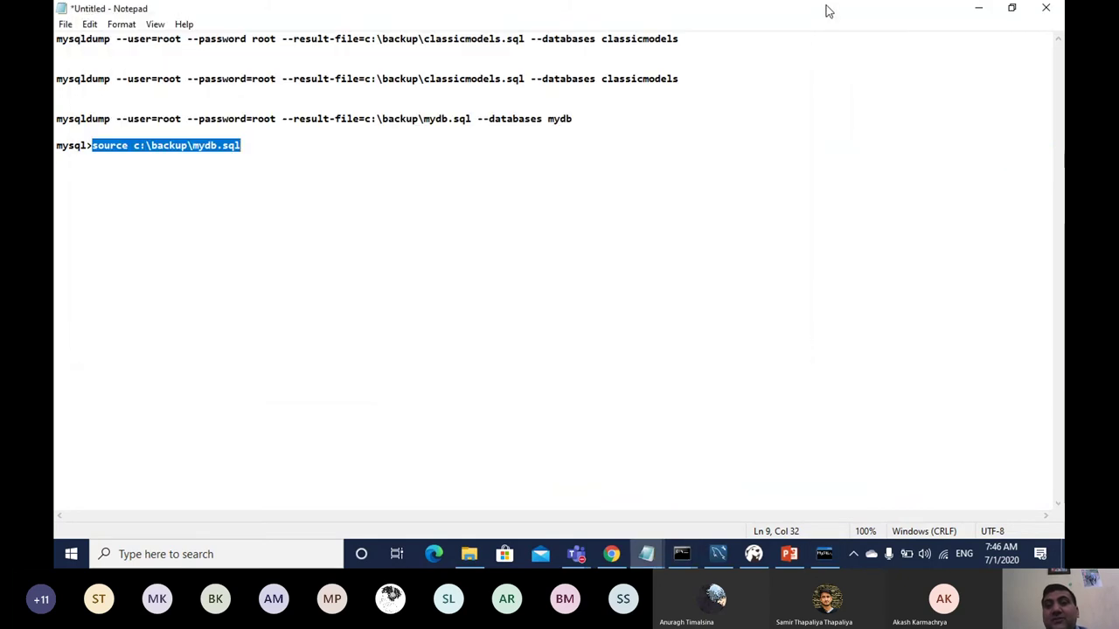
click(980, 8)
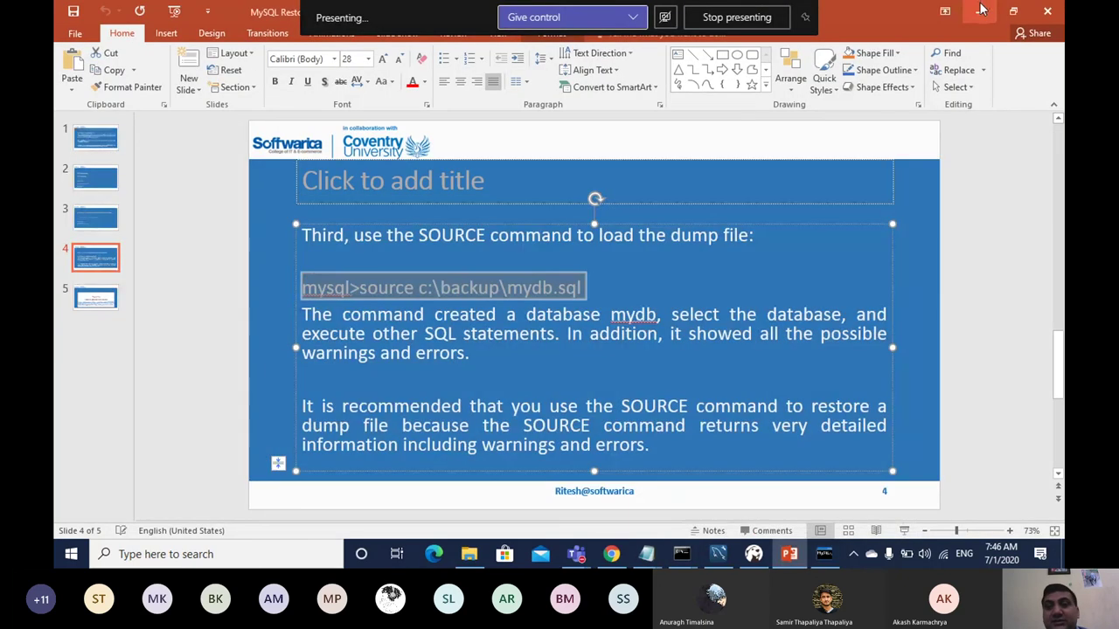
click(980, 9)
Step: Clear the remaining windows, dismissing the tip of the day, until the desktop shows
click(981, 8)
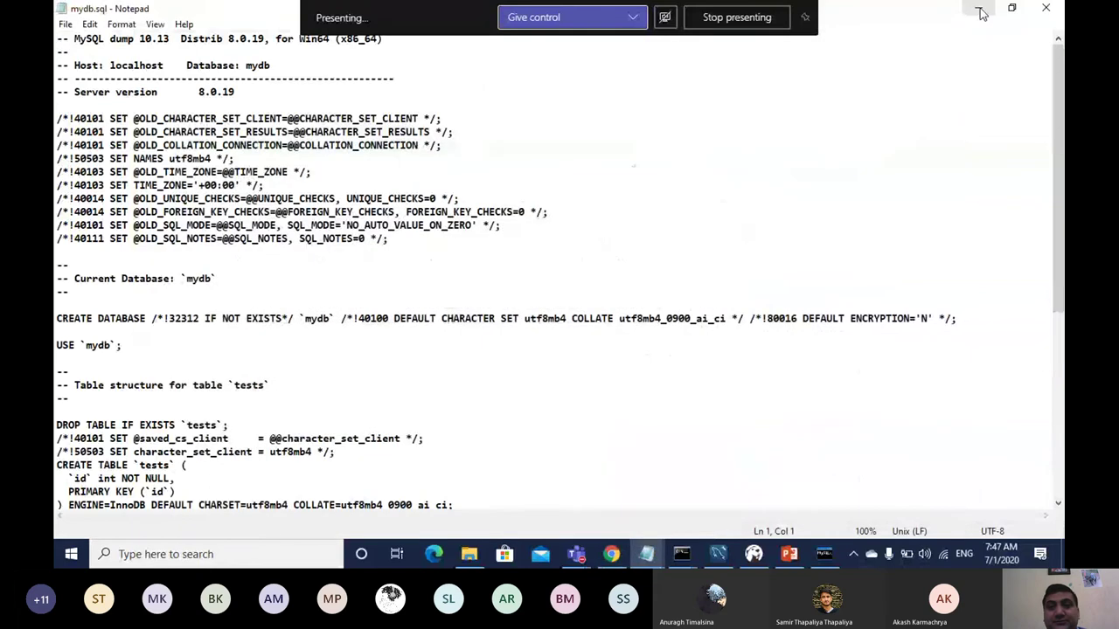
click(981, 8)
click(980, 10)
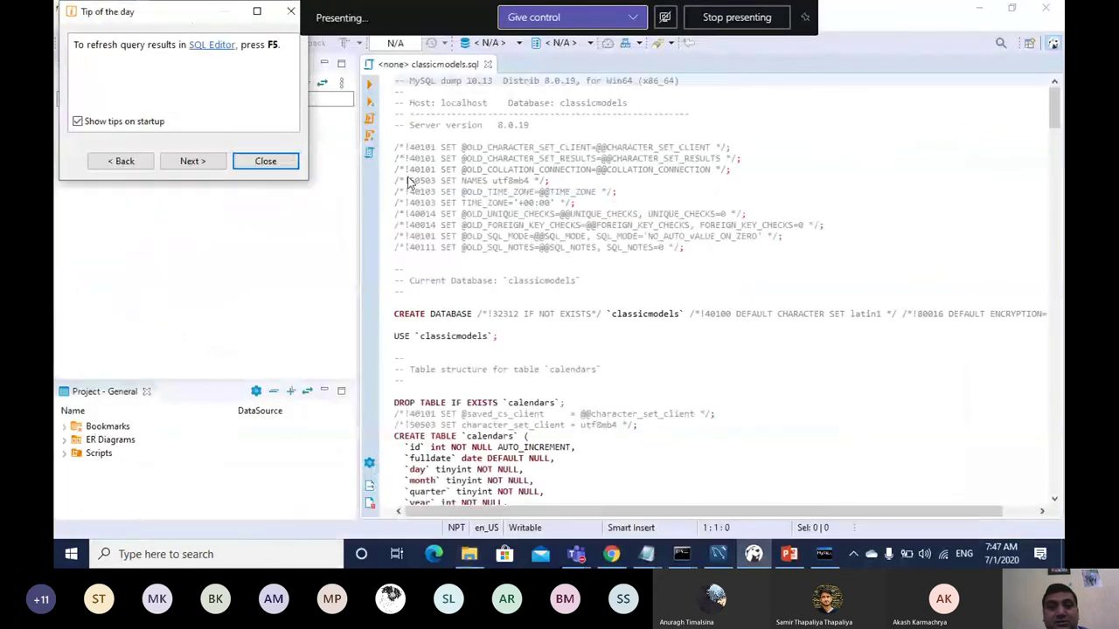
click(265, 162)
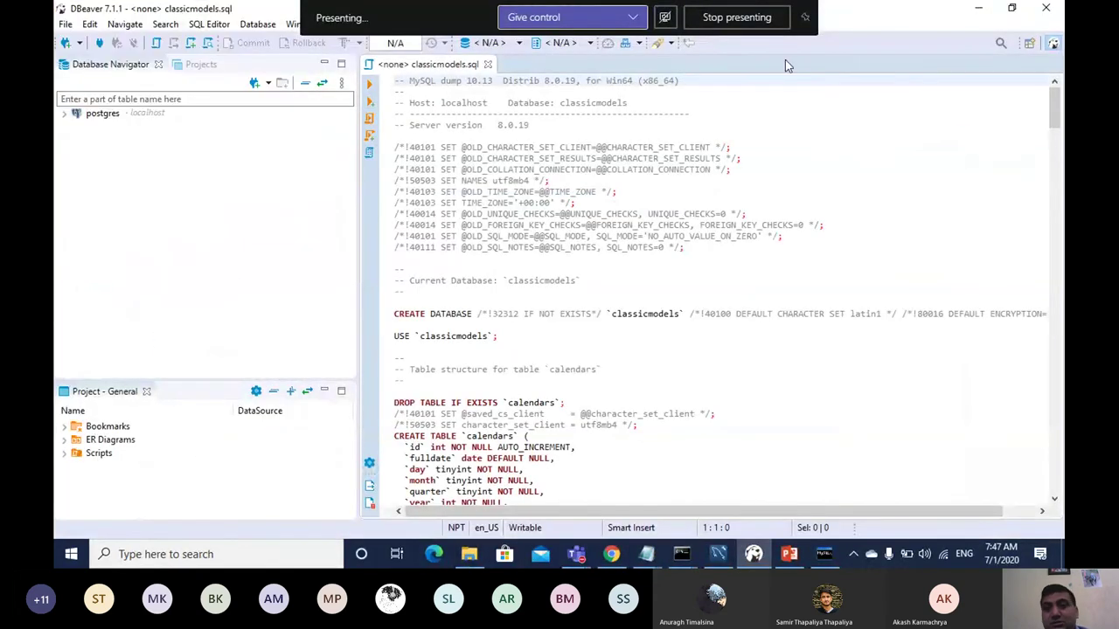
click(981, 9)
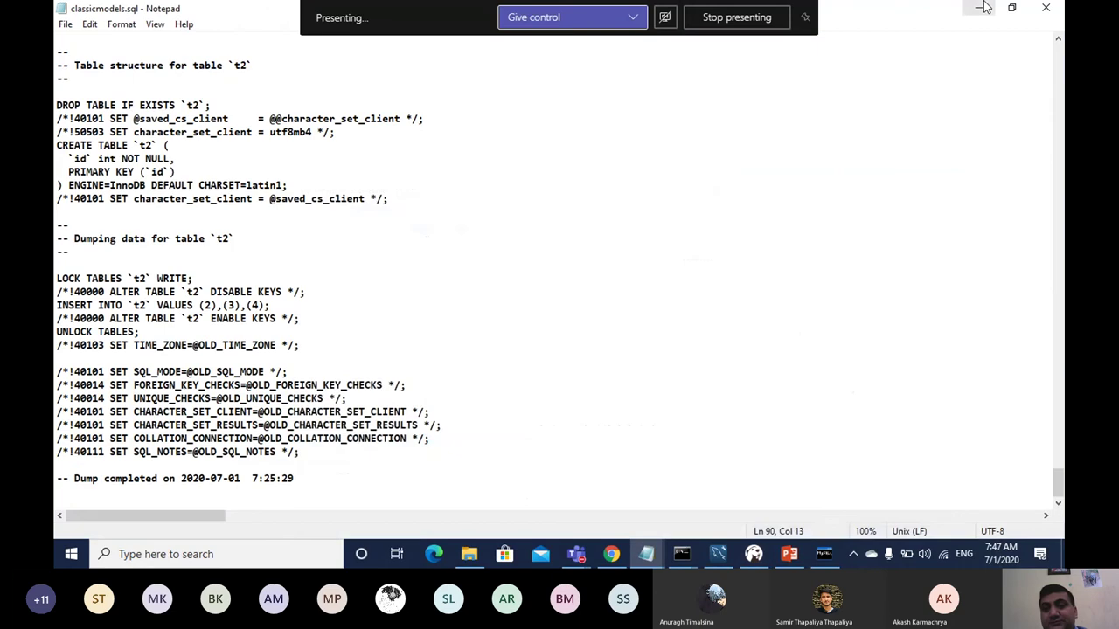
click(980, 8)
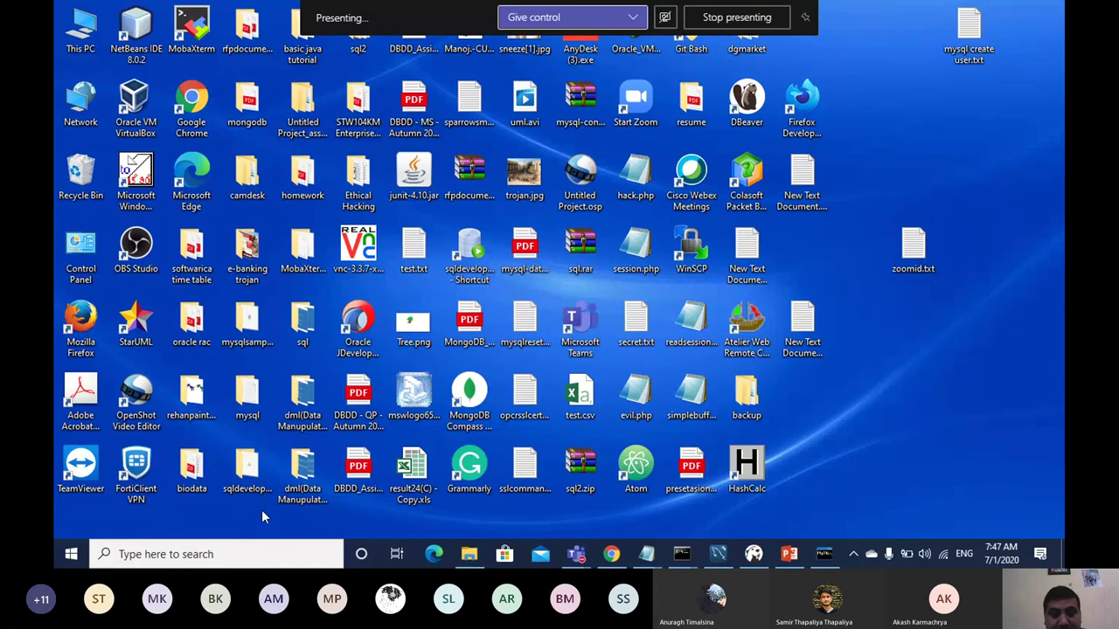
Step: Open the Course Work Marking Scheme document from the STW104KM folder, after widening the Name column
double_click(362, 90)
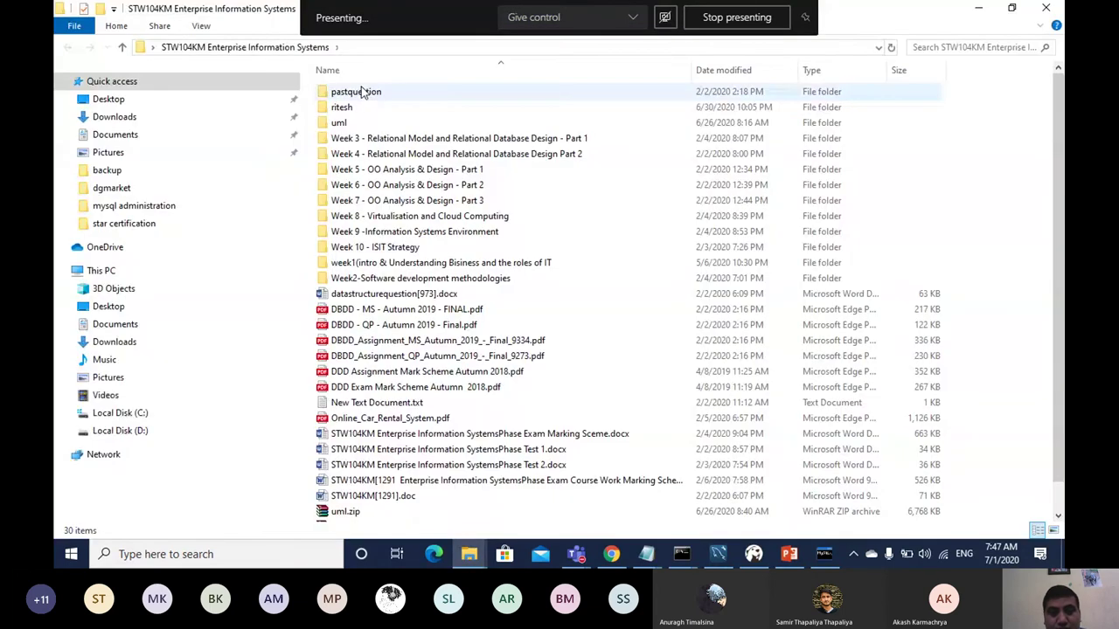
click(350, 106)
double_click(350, 107)
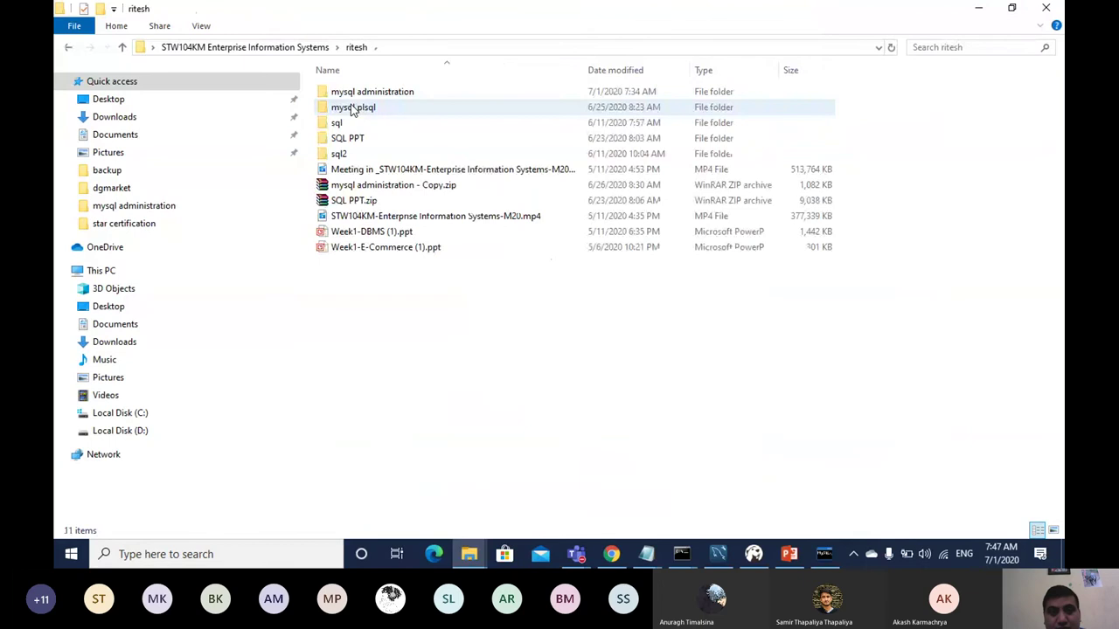
click(122, 47)
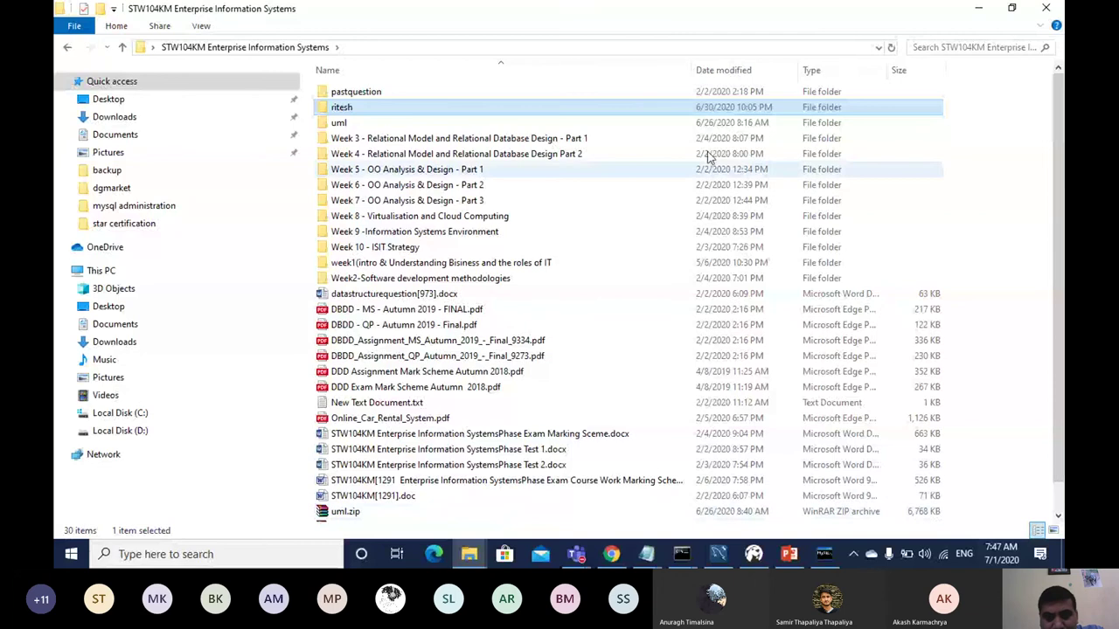
drag(690, 66, 827, 70)
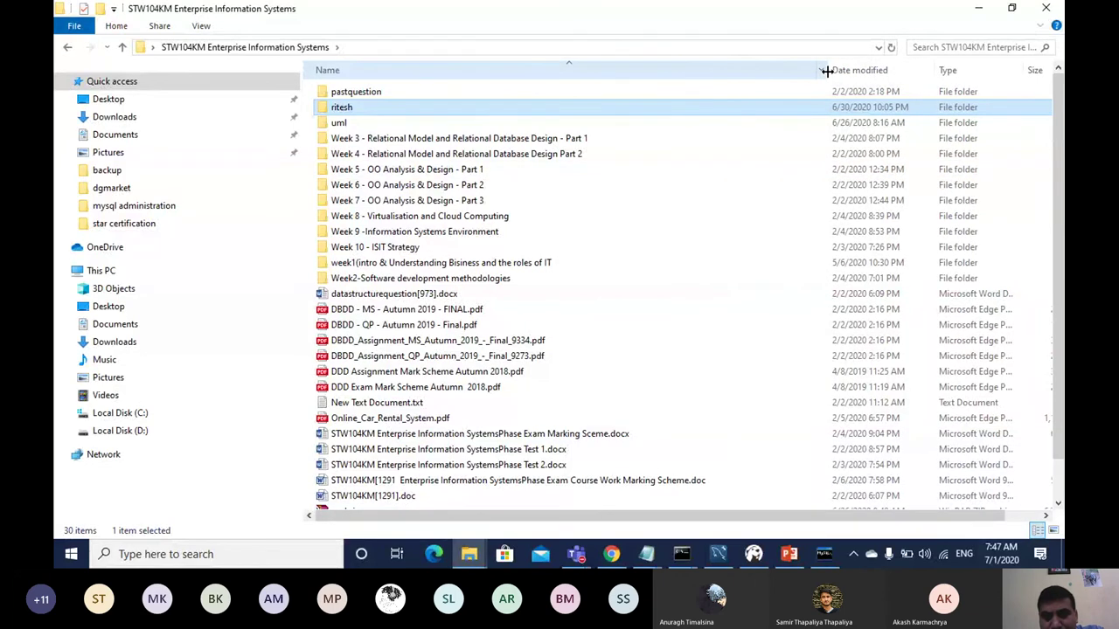
click(627, 483)
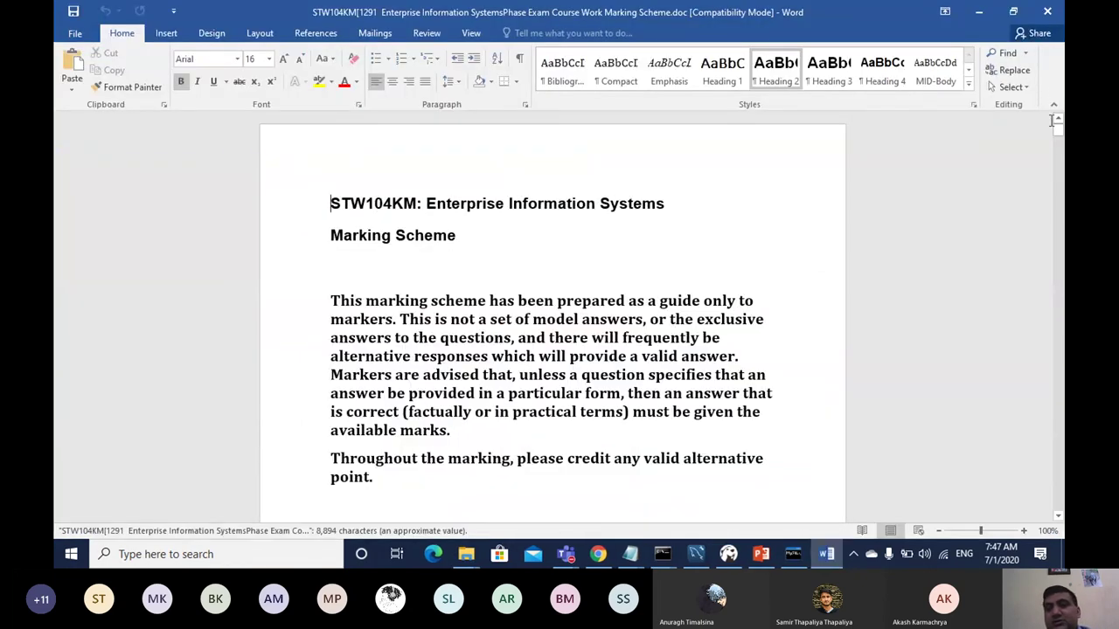
Step: Scroll through the marking scheme's activity diagrams down to Task 4, Reservation of Car (2 marks)
drag(1060, 134, 1059, 147)
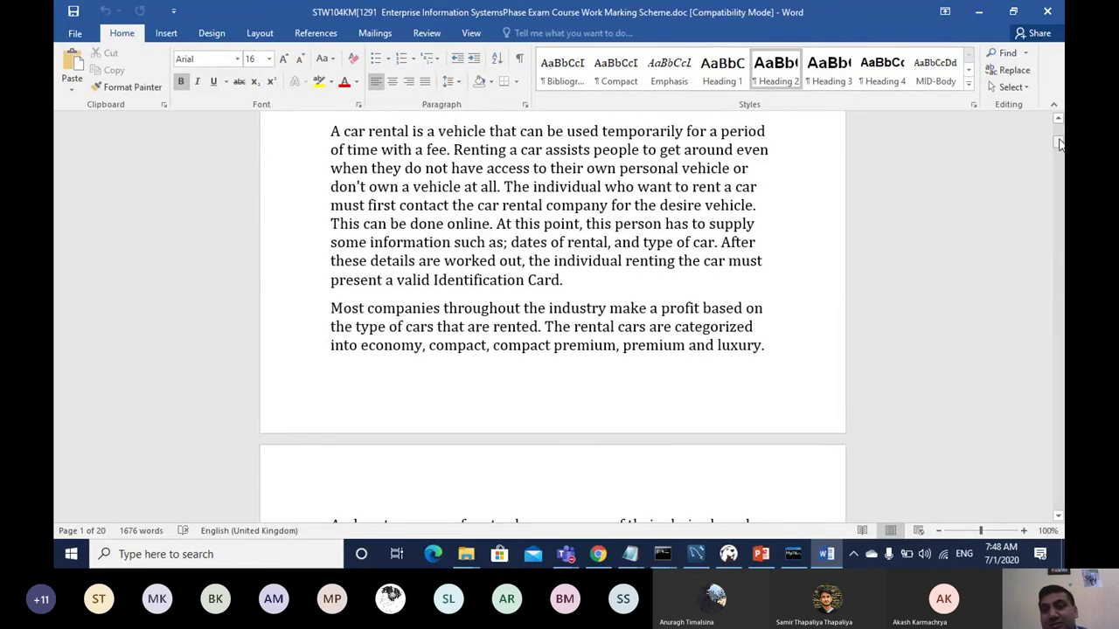
drag(1059, 144, 1039, 243)
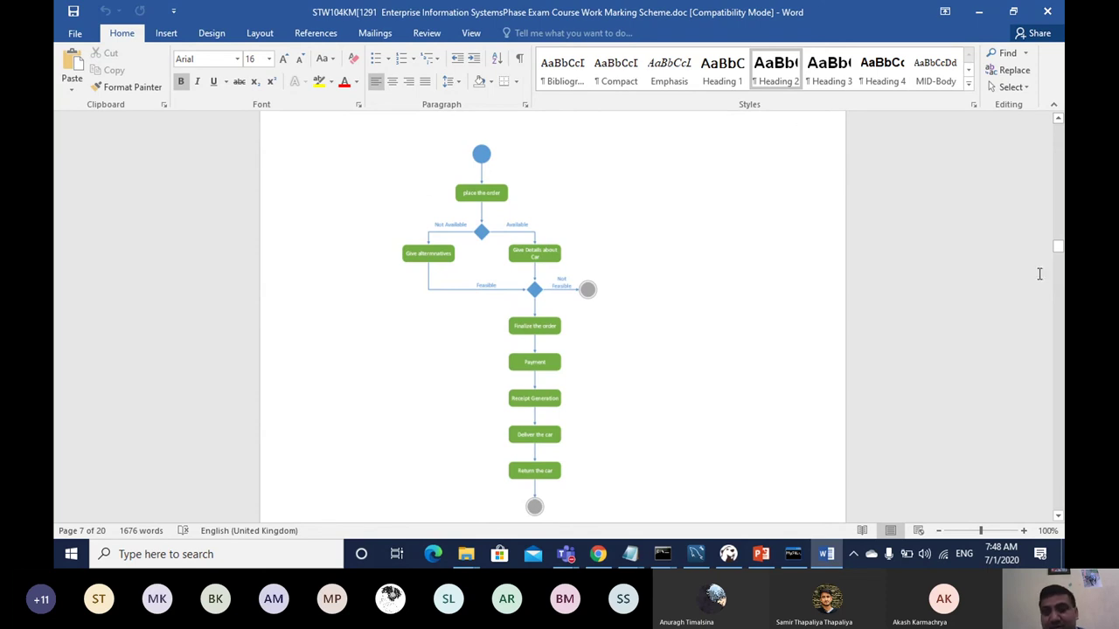
click(1058, 516)
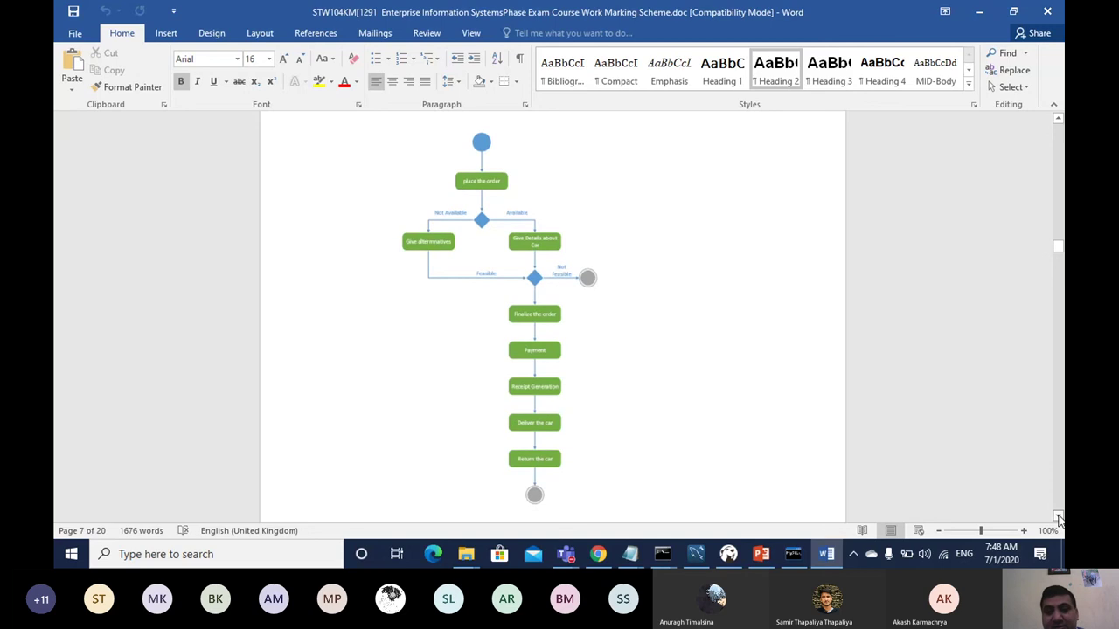
click(1057, 516)
scroll(1057, 517, down, 5)
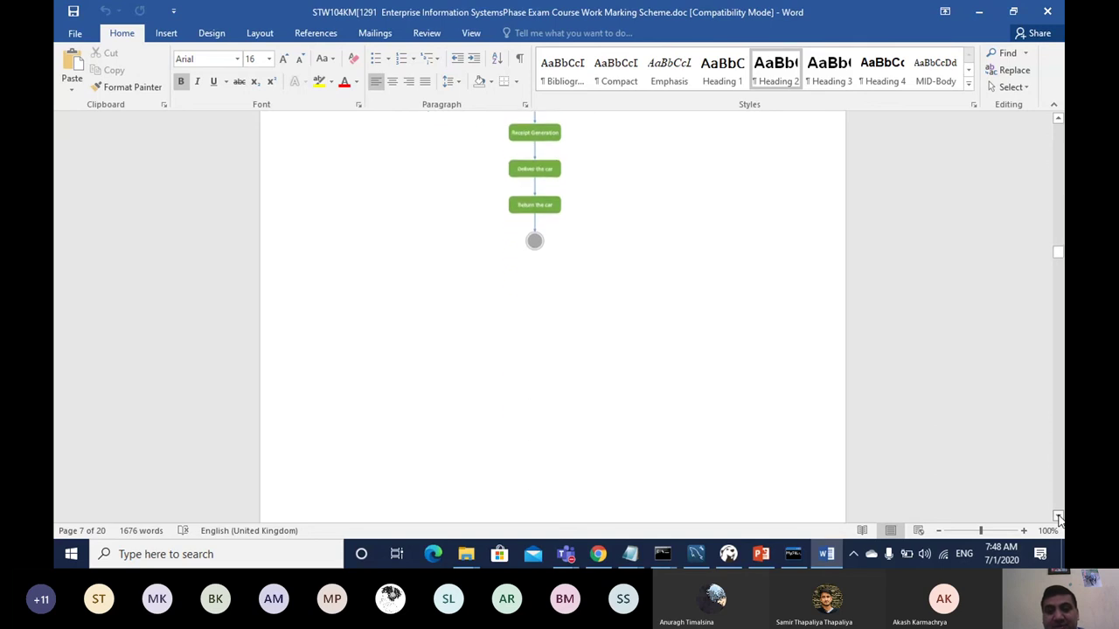
scroll(1058, 516, down, 15)
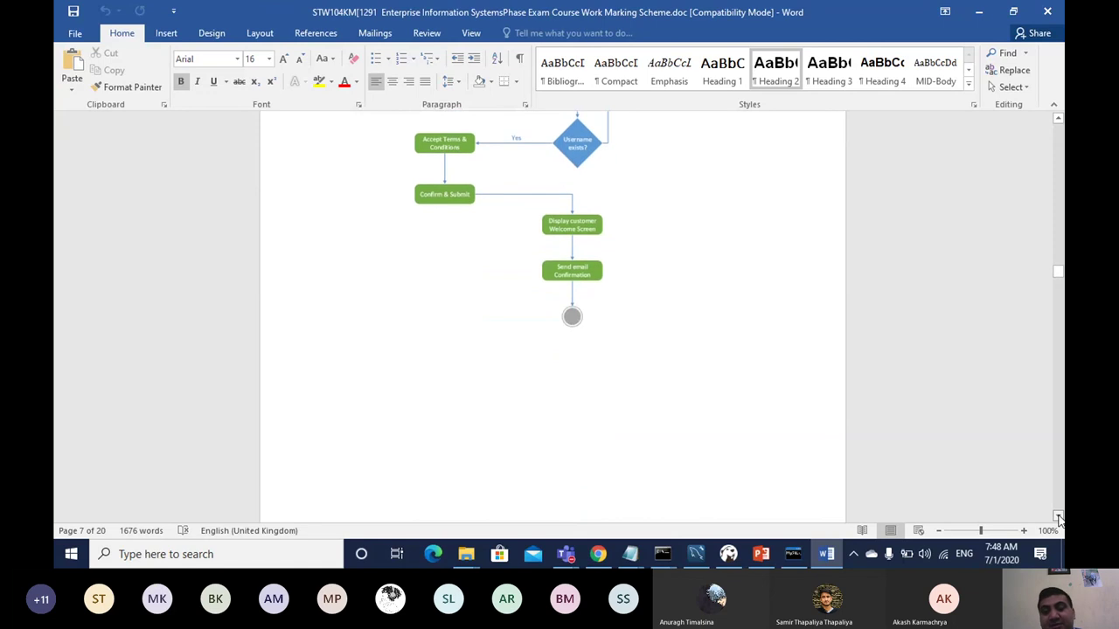
scroll(1057, 517, down, 10)
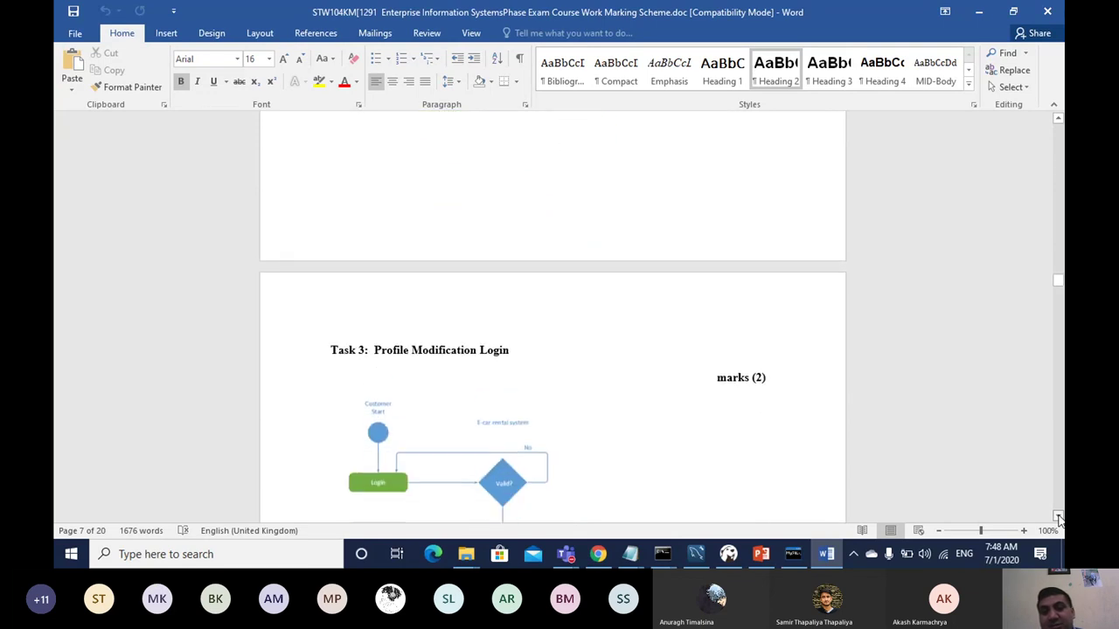
scroll(1057, 518, down, 6)
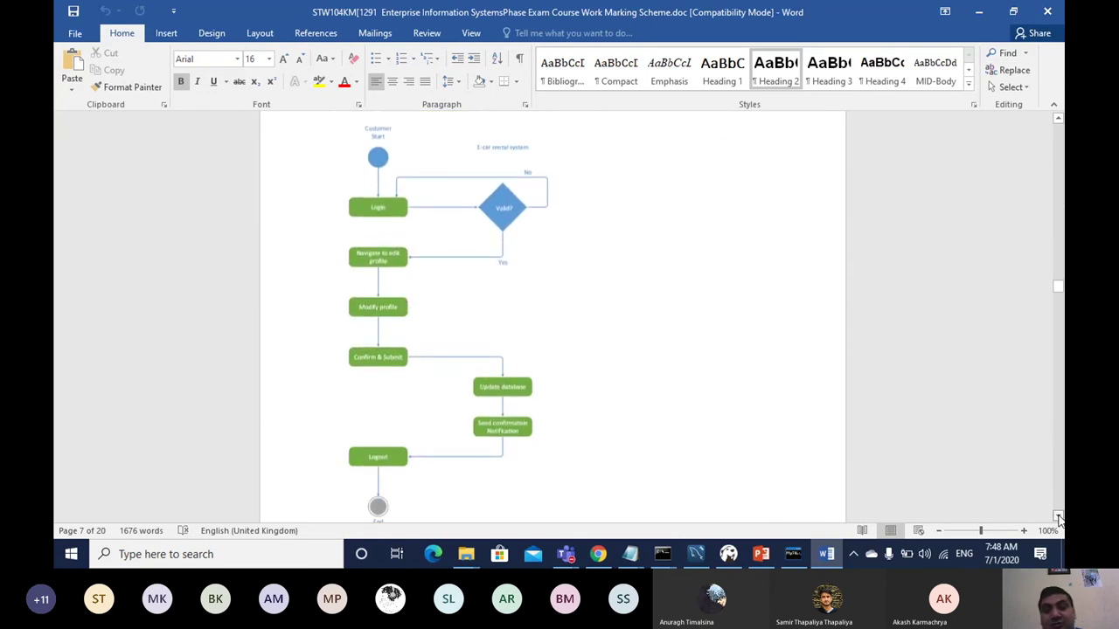
scroll(1057, 518, down, 7)
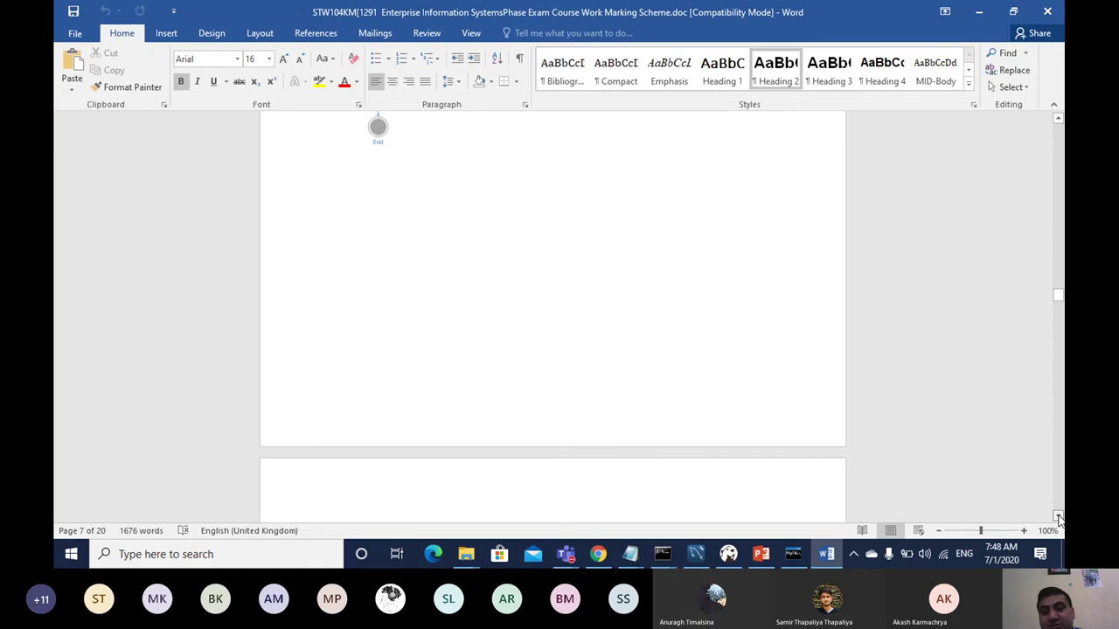
scroll(1058, 518, down, 7)
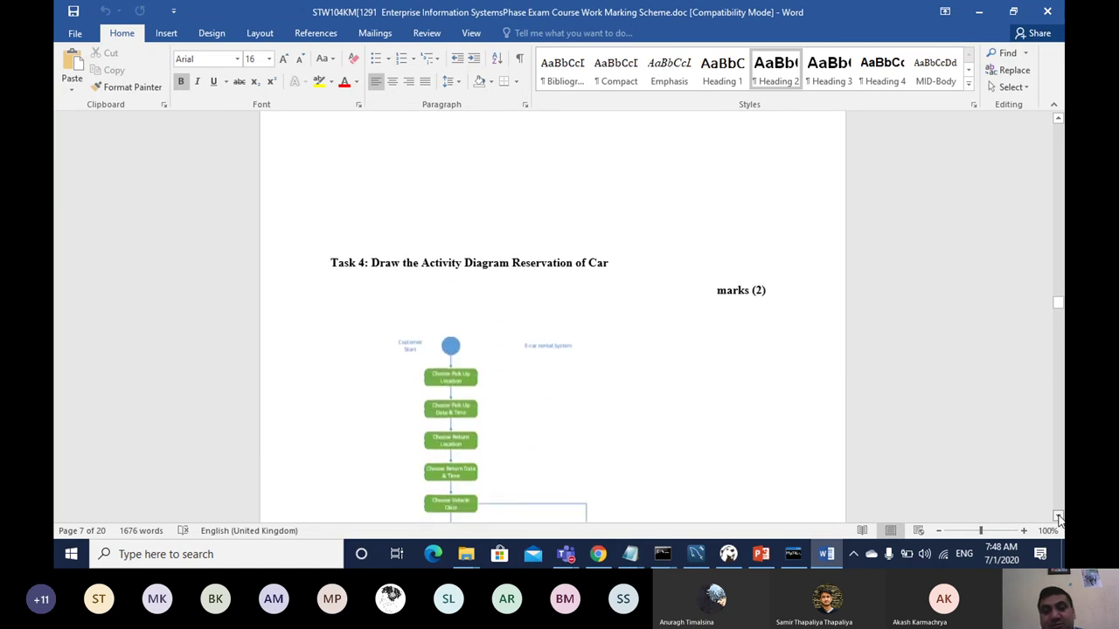
scroll(1058, 519, down, 2)
scroll(1057, 518, down, 1)
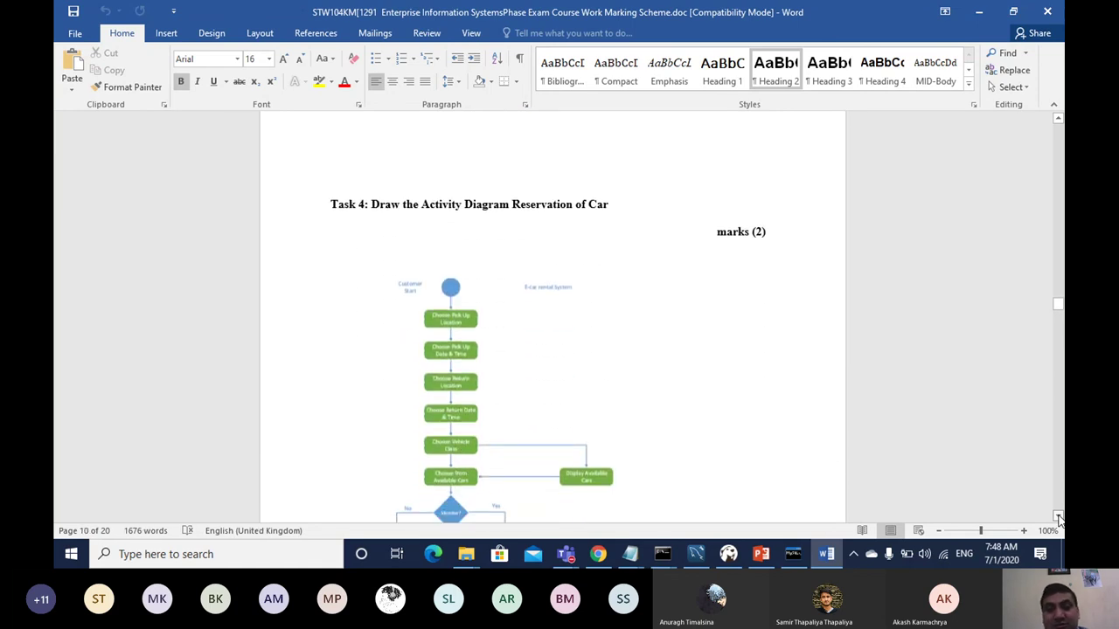
scroll(1057, 518, down, 1)
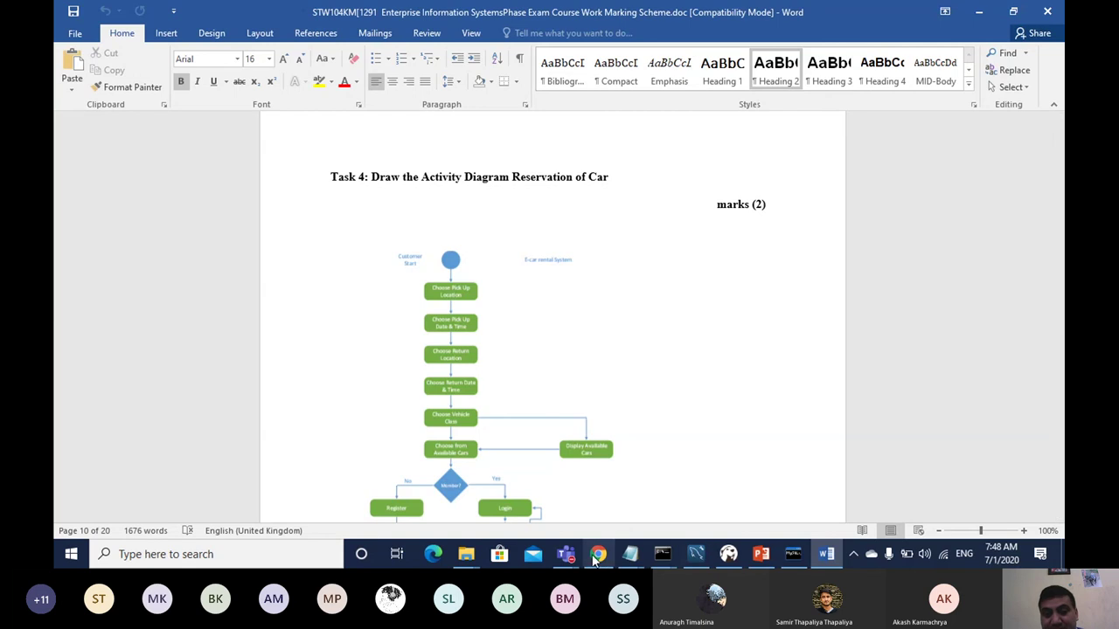
Step: Bring the Teams meeting to the front and show its More actions call options
mouse_move(569, 553)
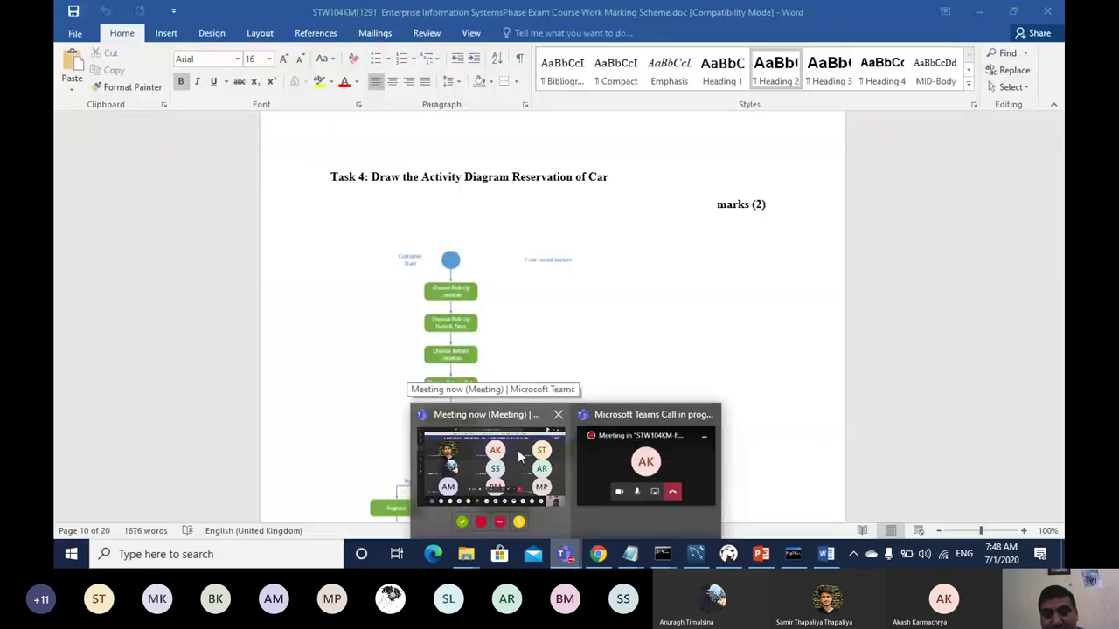
mouse_move(528, 436)
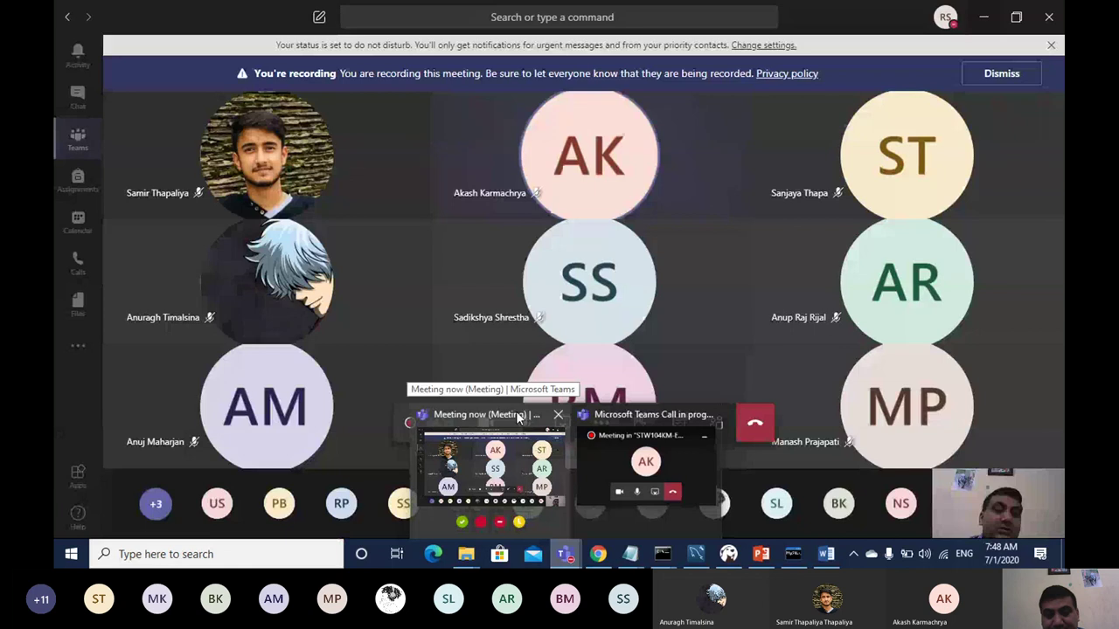
click(519, 417)
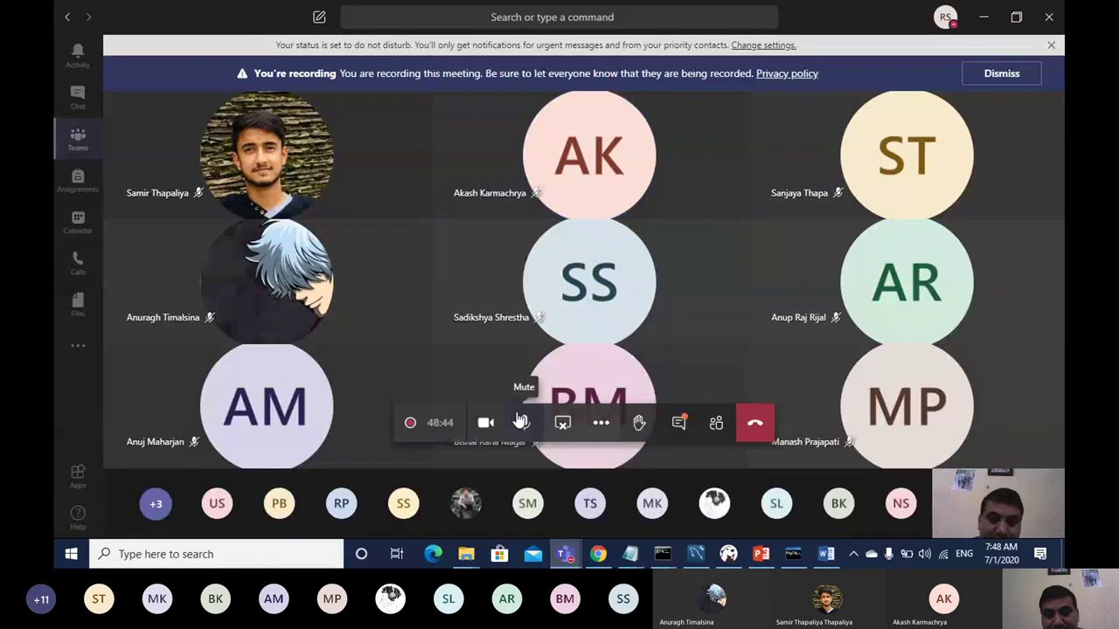
click(603, 423)
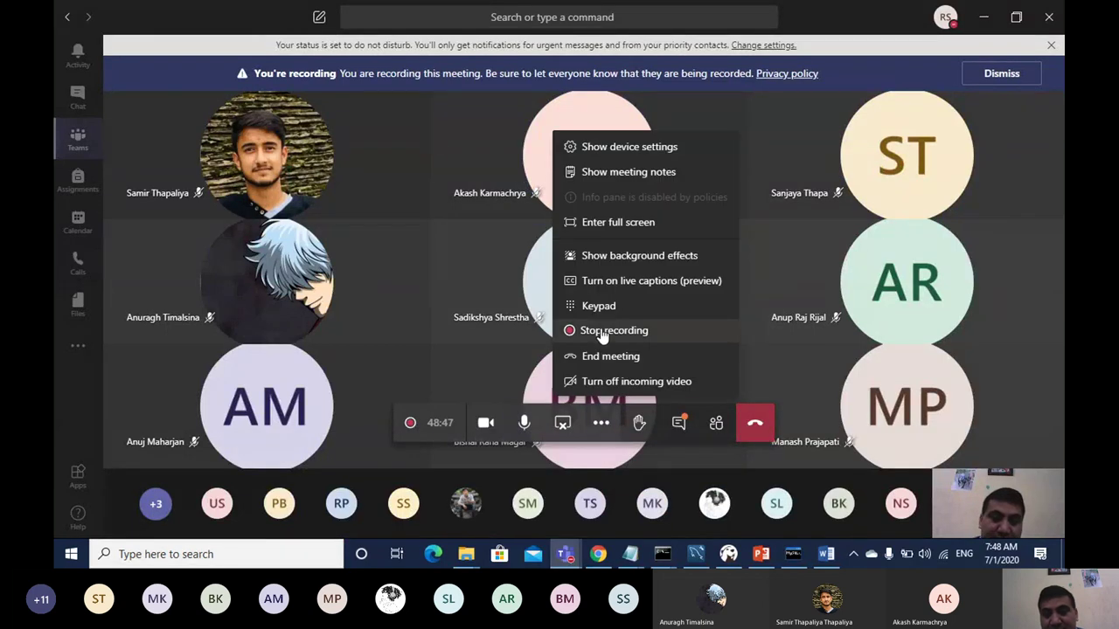